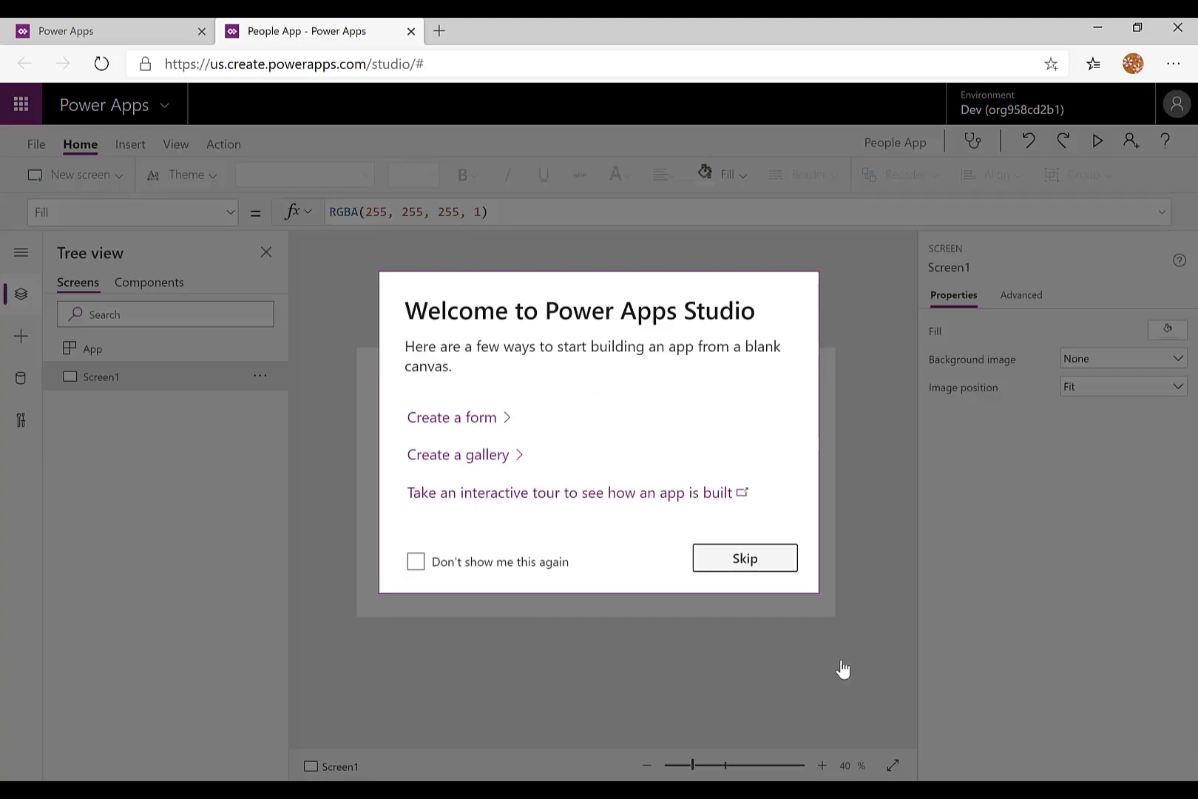
- Dismiss the welcome dialog, turn off Scale to fit in the app's screen size and orientation settings, and apply the change
{"action": "left_click", "coordinate": [775, 567]}
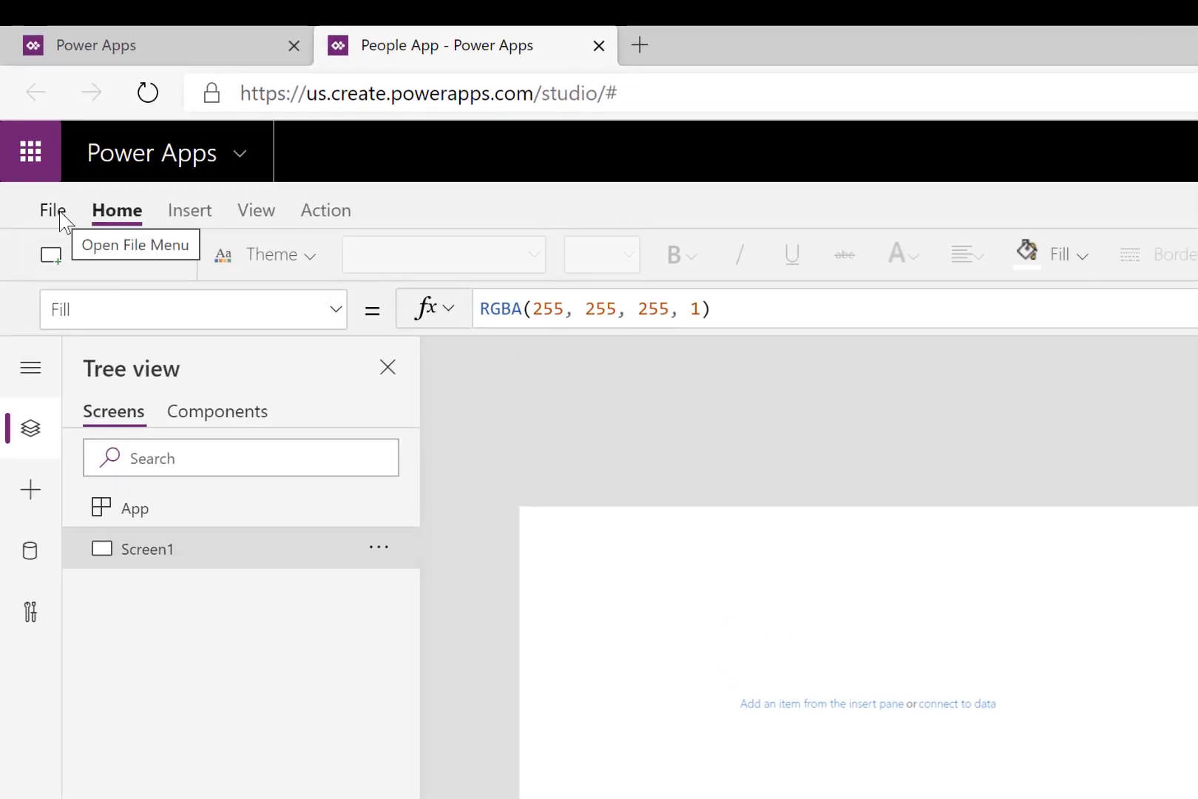
{"action": "left_click", "coordinate": [59, 212]}
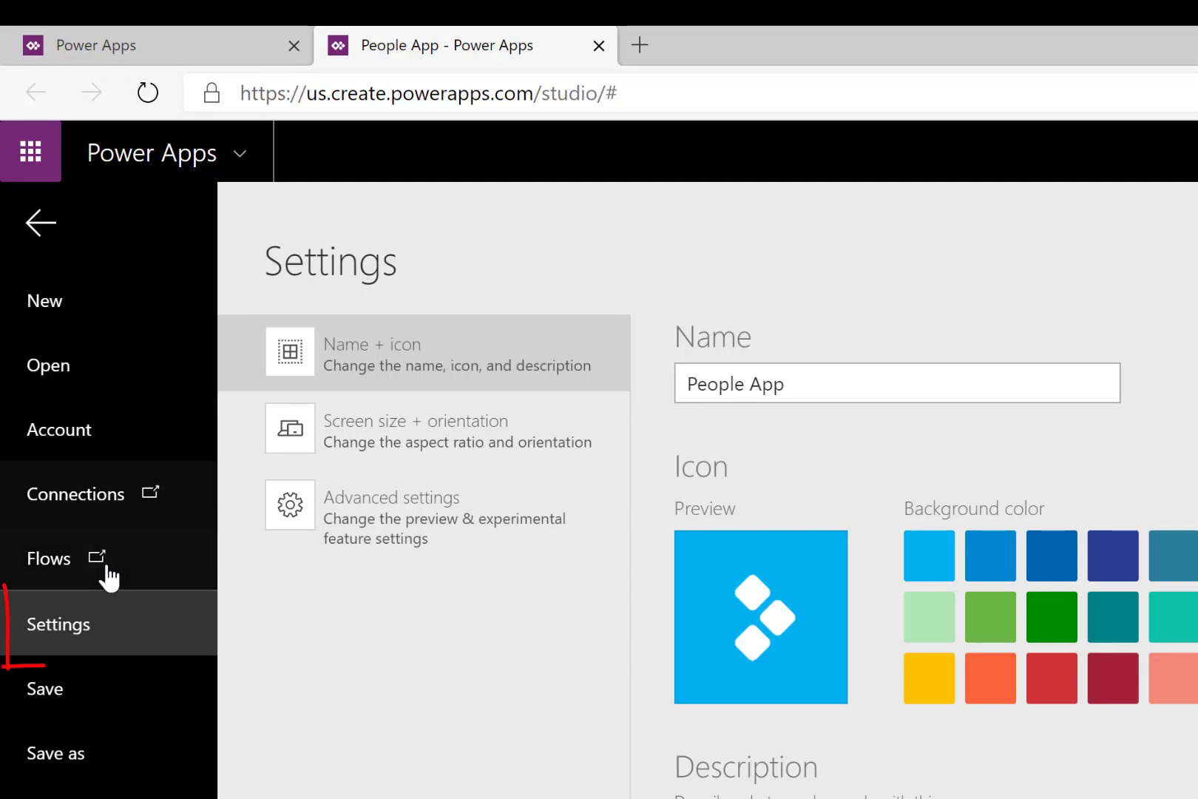
{"action": "left_click", "coordinate": [106, 614]}
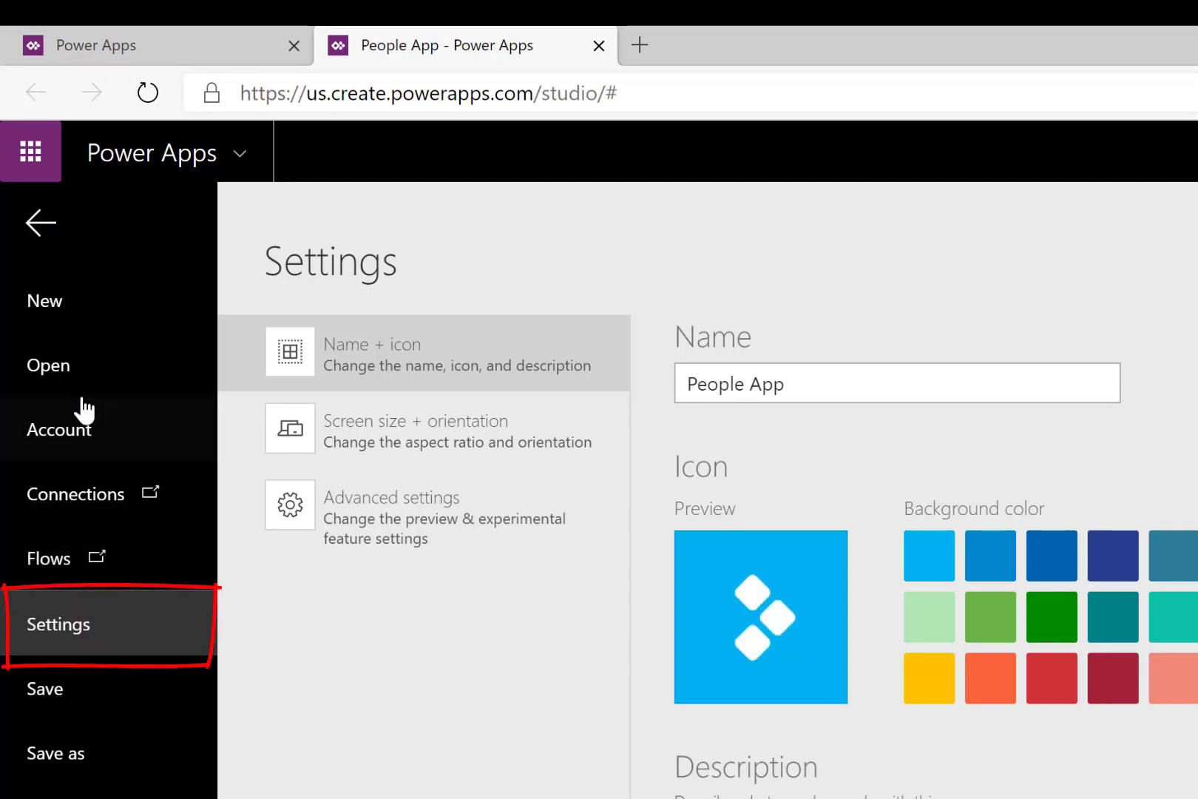
{"action": "left_click", "coordinate": [400, 428]}
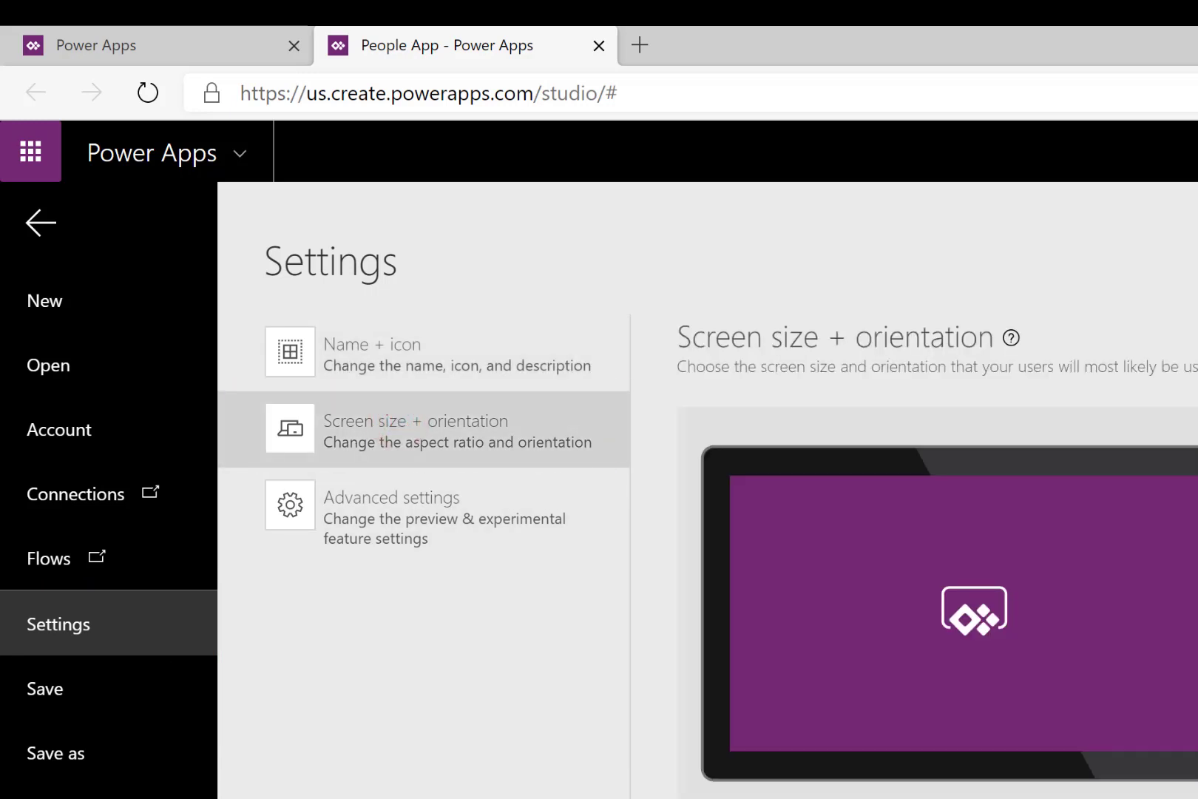
{"action": "scroll", "coordinate": [937, 562], "scroll_direction": "down", "scroll_amount": 5}
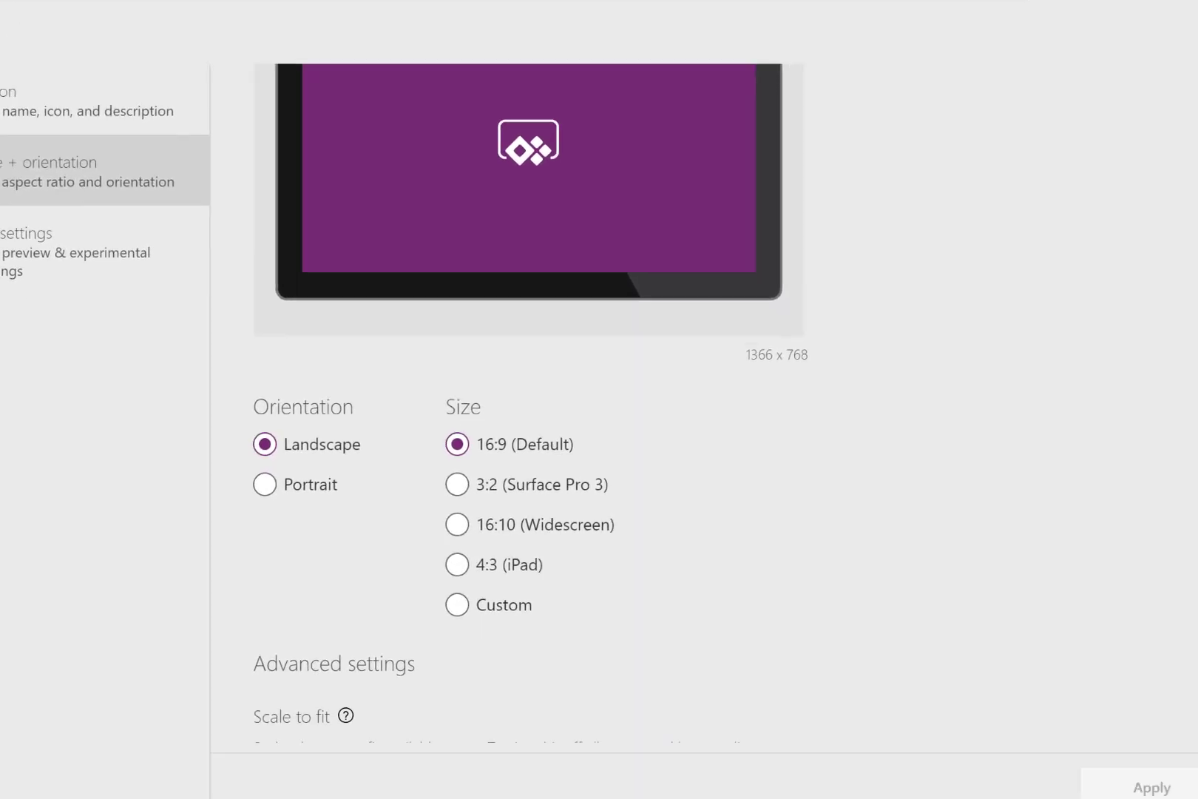
{"action": "scroll", "coordinate": [1150, 486], "scroll_direction": "down", "scroll_amount": 3}
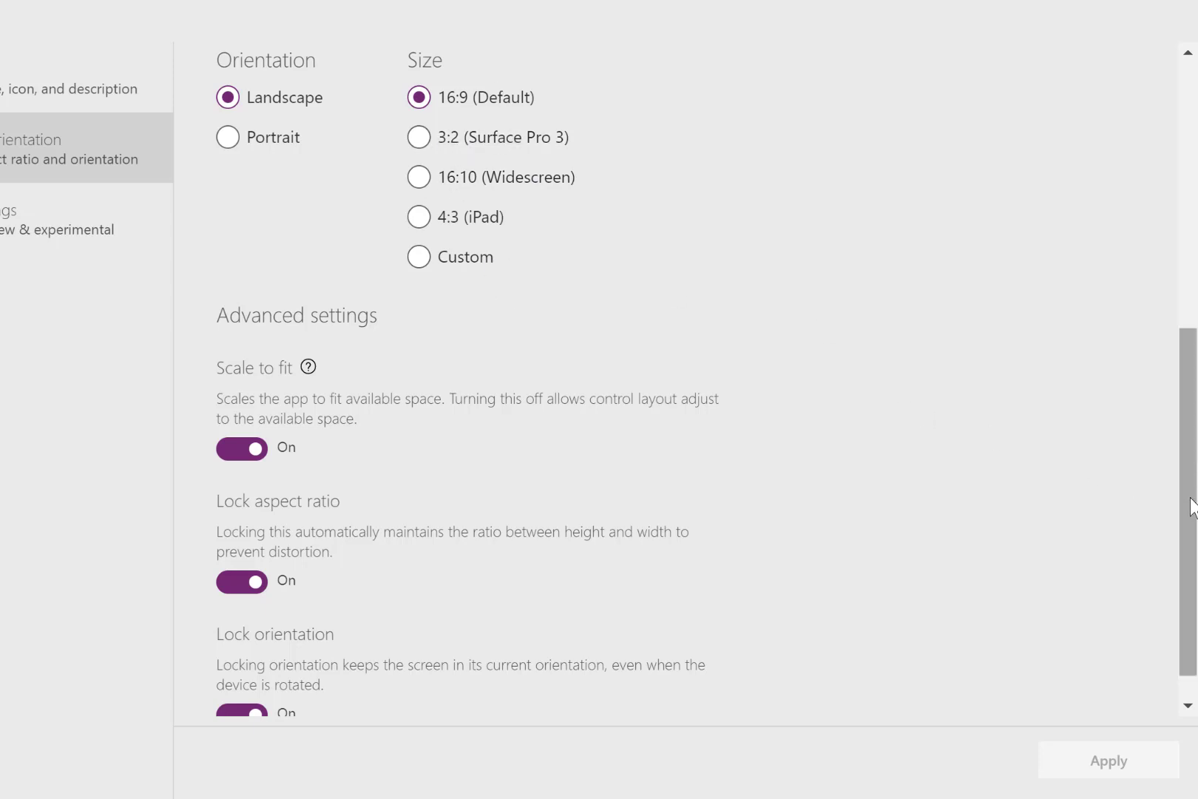
{"action": "left_click_drag", "start_coordinate": [1192, 509], "coordinate": [1185, 533]}
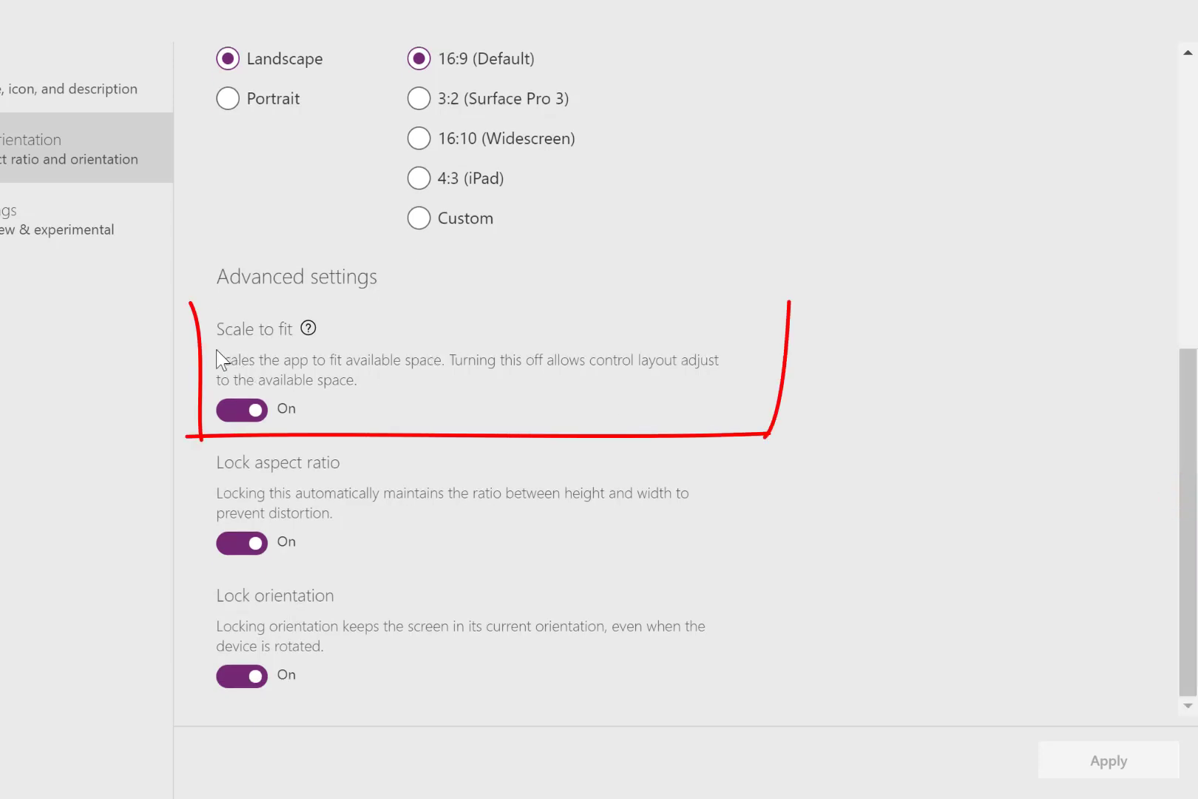
{"action": "left_click", "coordinate": [237, 412]}
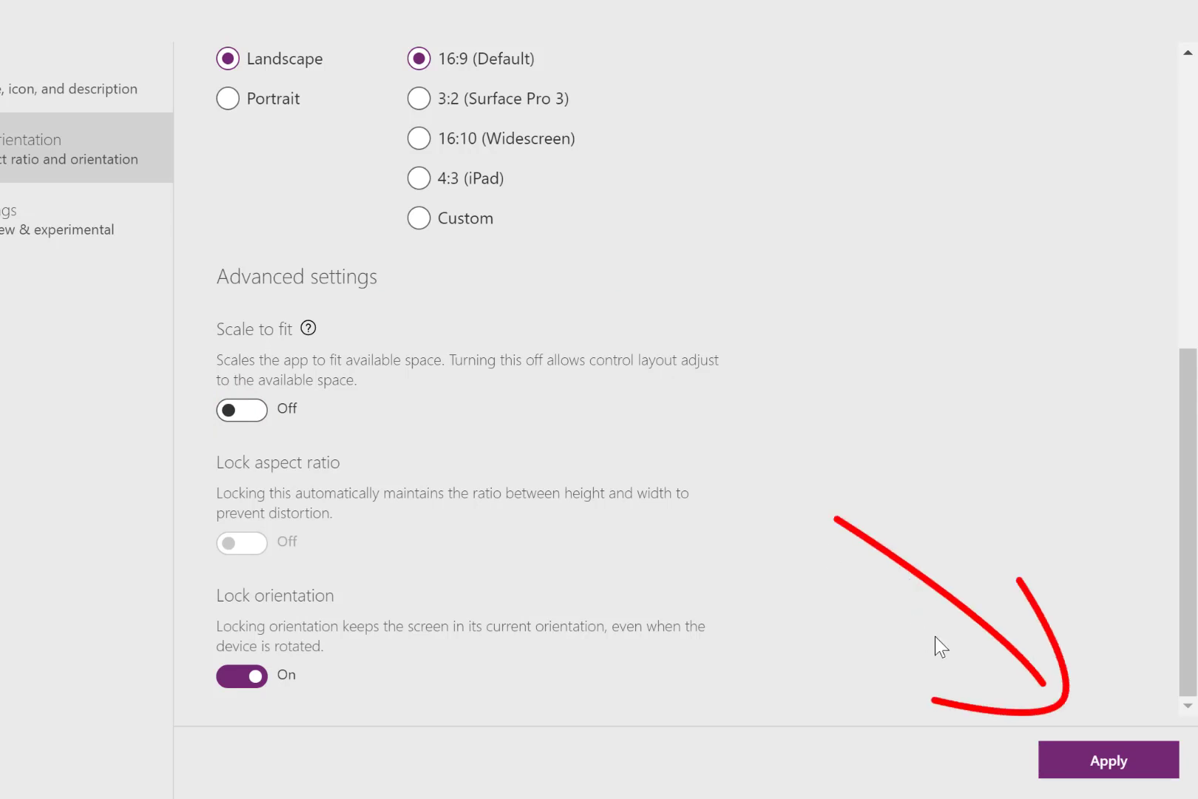
{"action": "left_click", "coordinate": [1068, 762]}
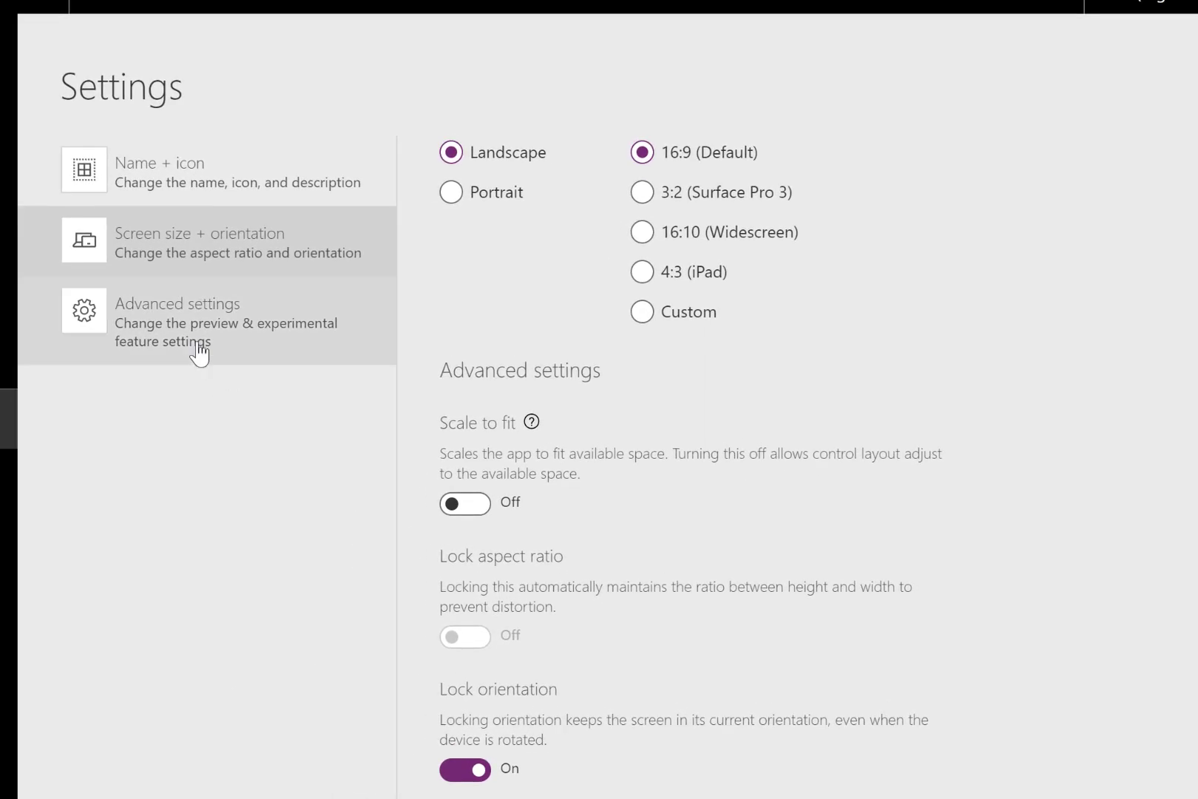
- Enable the experimental Container control feature in the app's advanced settings and return to the canvas
{"action": "left_click", "coordinate": [192, 342]}
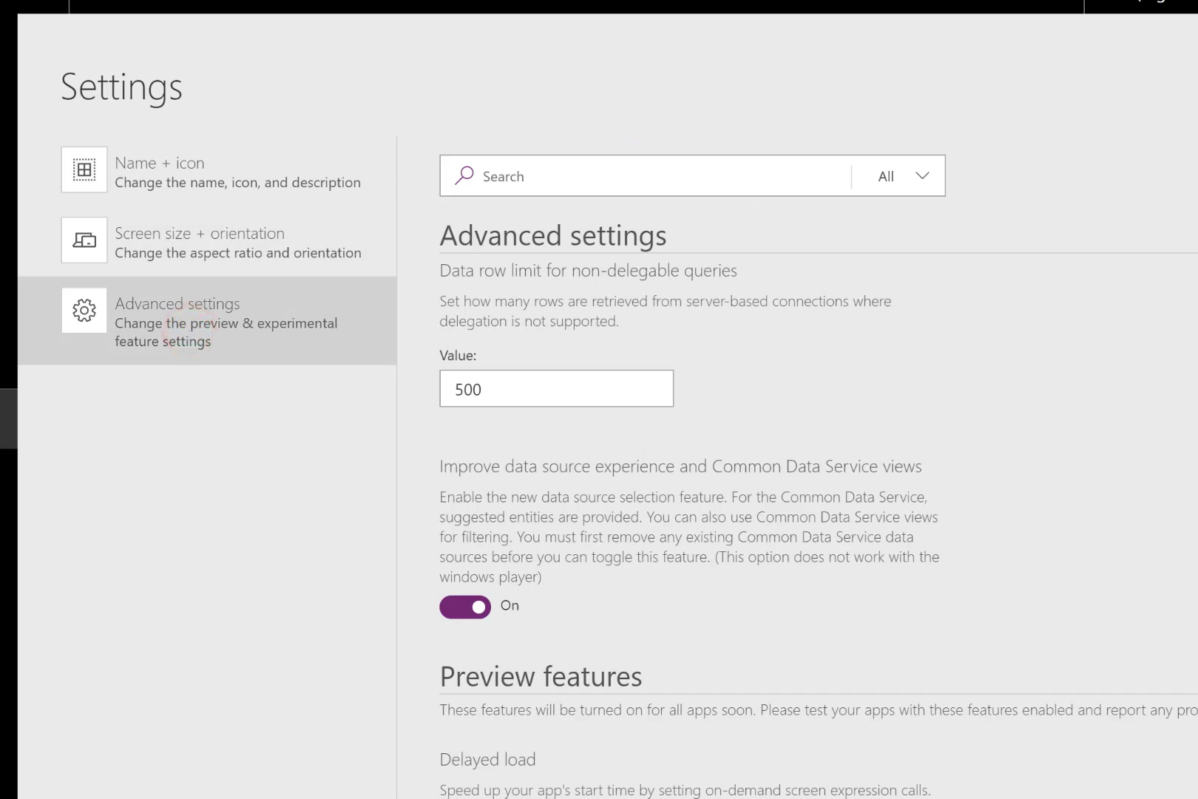
{"action": "scroll", "coordinate": [691, 473], "scroll_direction": "down", "scroll_amount": 10}
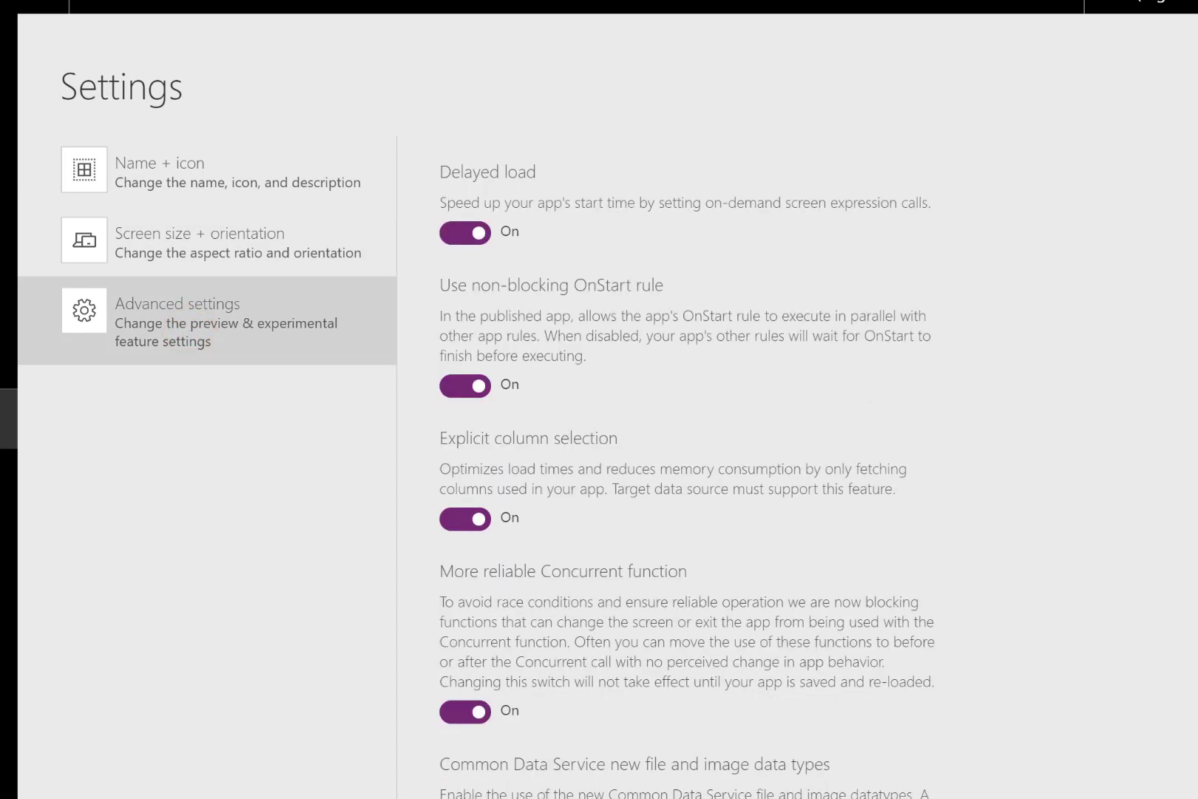
{"action": "scroll", "coordinate": [692, 466], "scroll_direction": "down", "scroll_amount": 8}
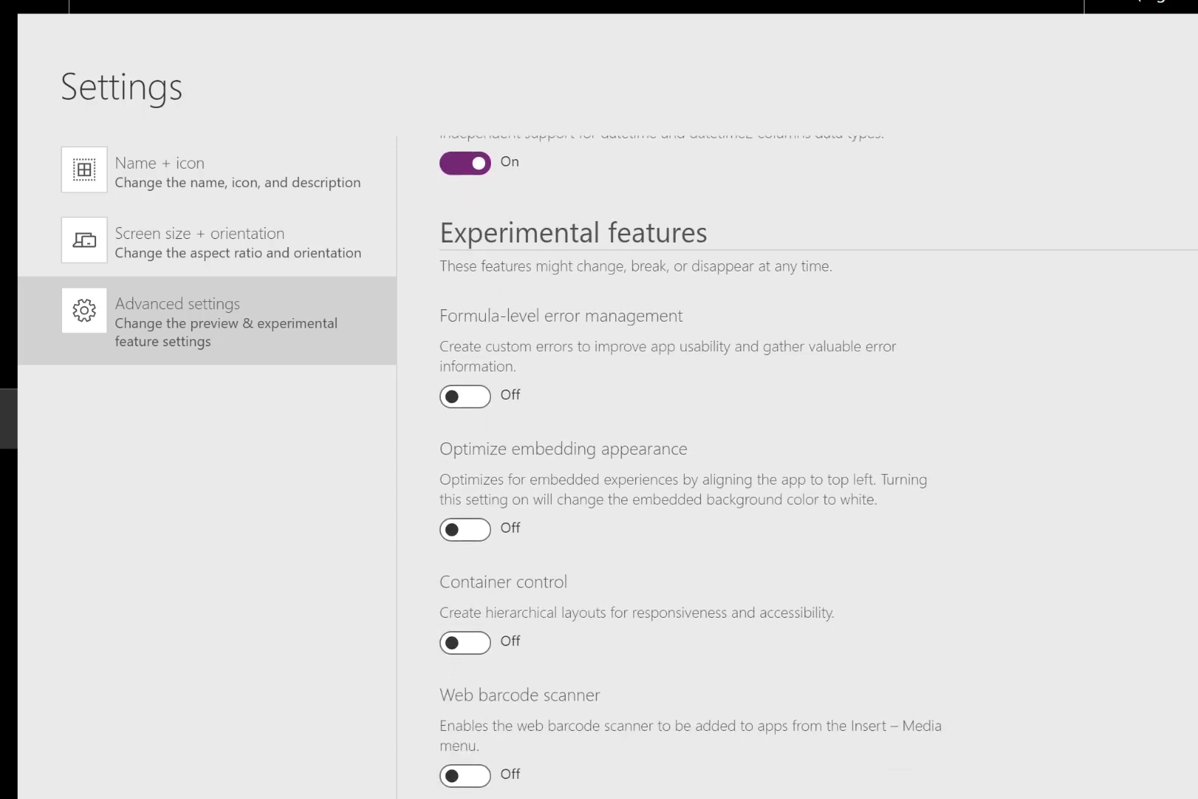
{"action": "scroll", "coordinate": [1018, 574], "scroll_direction": "down", "scroll_amount": 2}
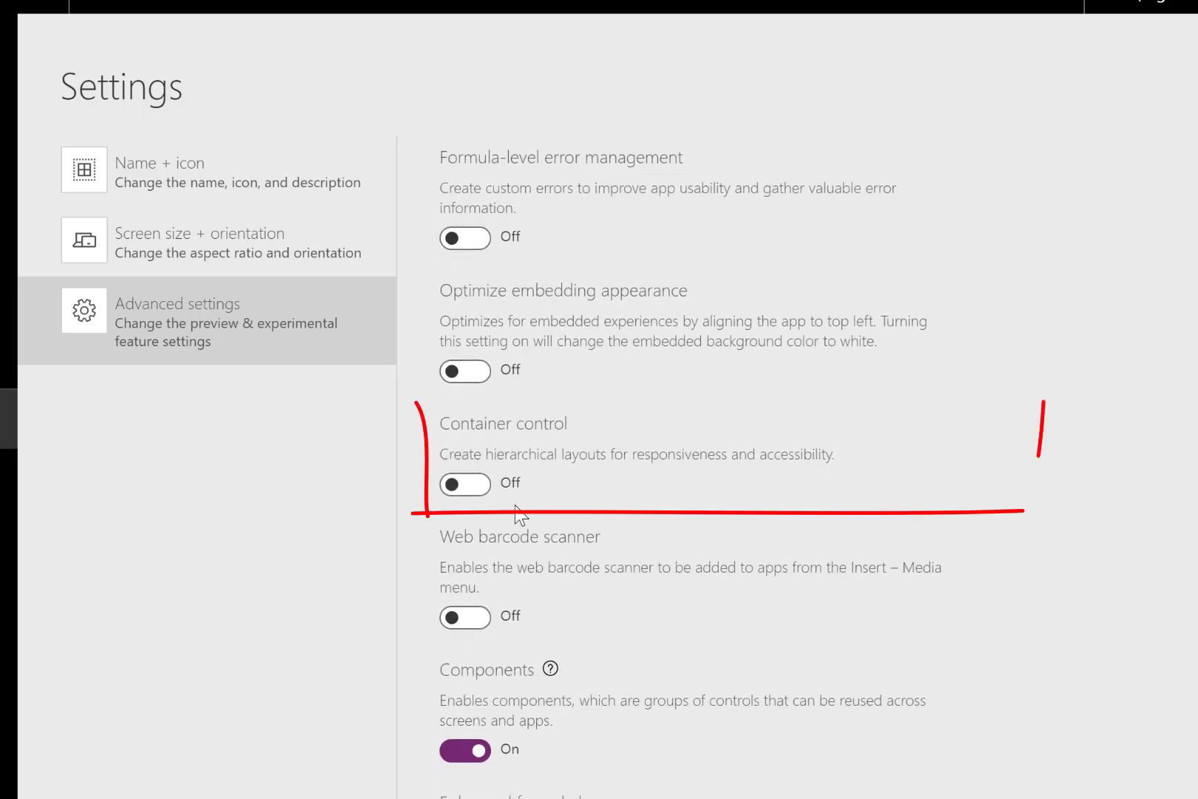
{"action": "left_click", "coordinate": [478, 493]}
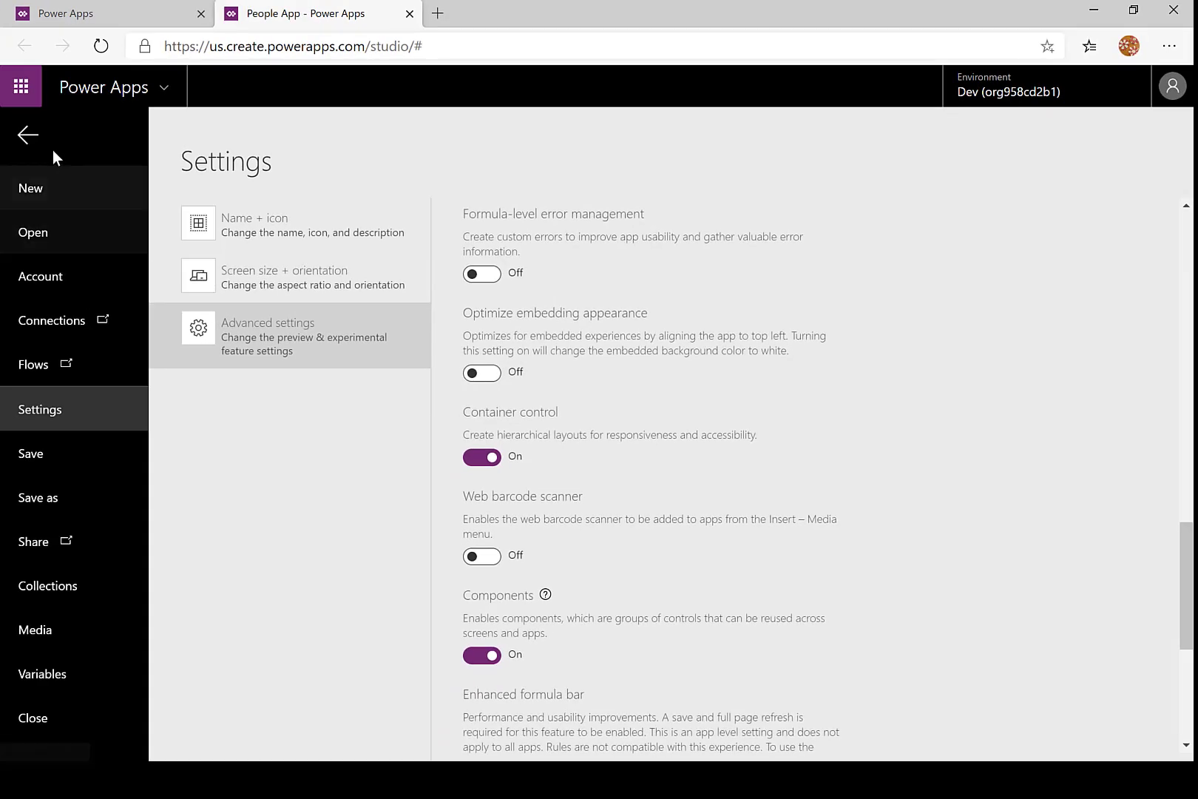
{"action": "left_click", "coordinate": [28, 140]}
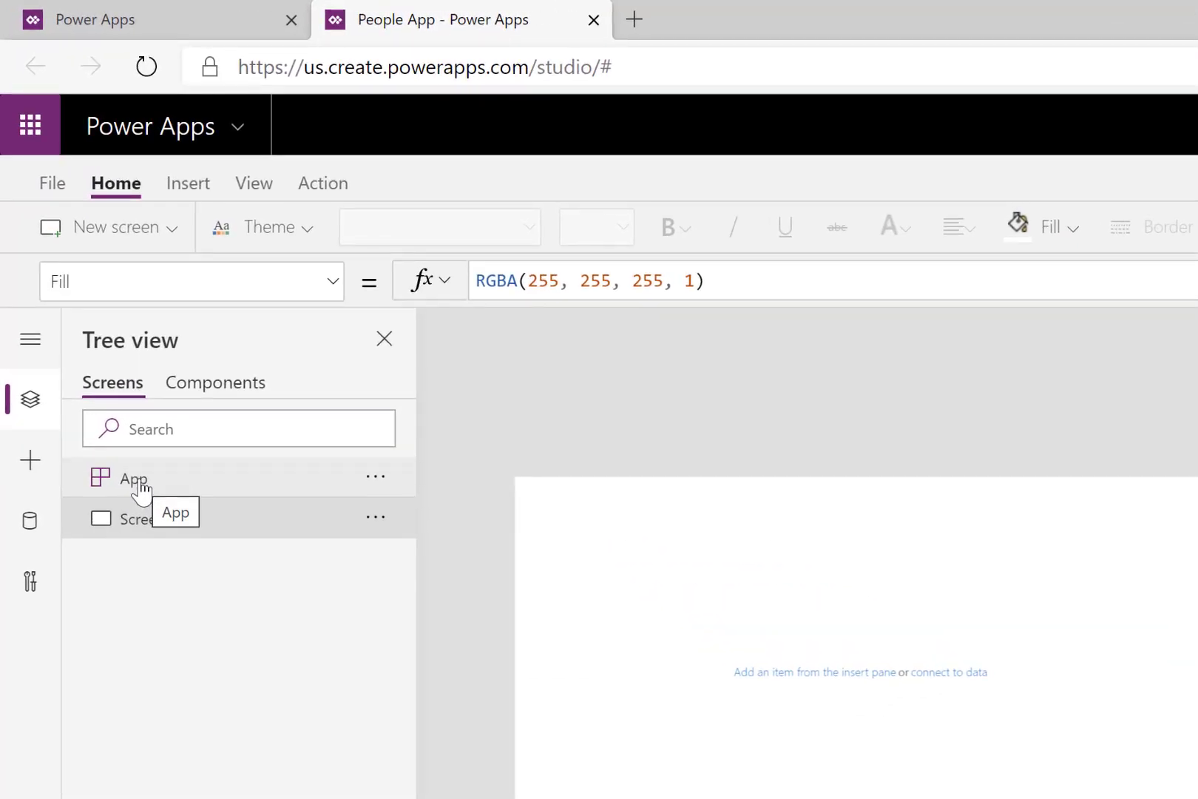
- Show the SizeBreakpoints property formula of the App object
{"action": "left_click", "coordinate": [140, 482]}
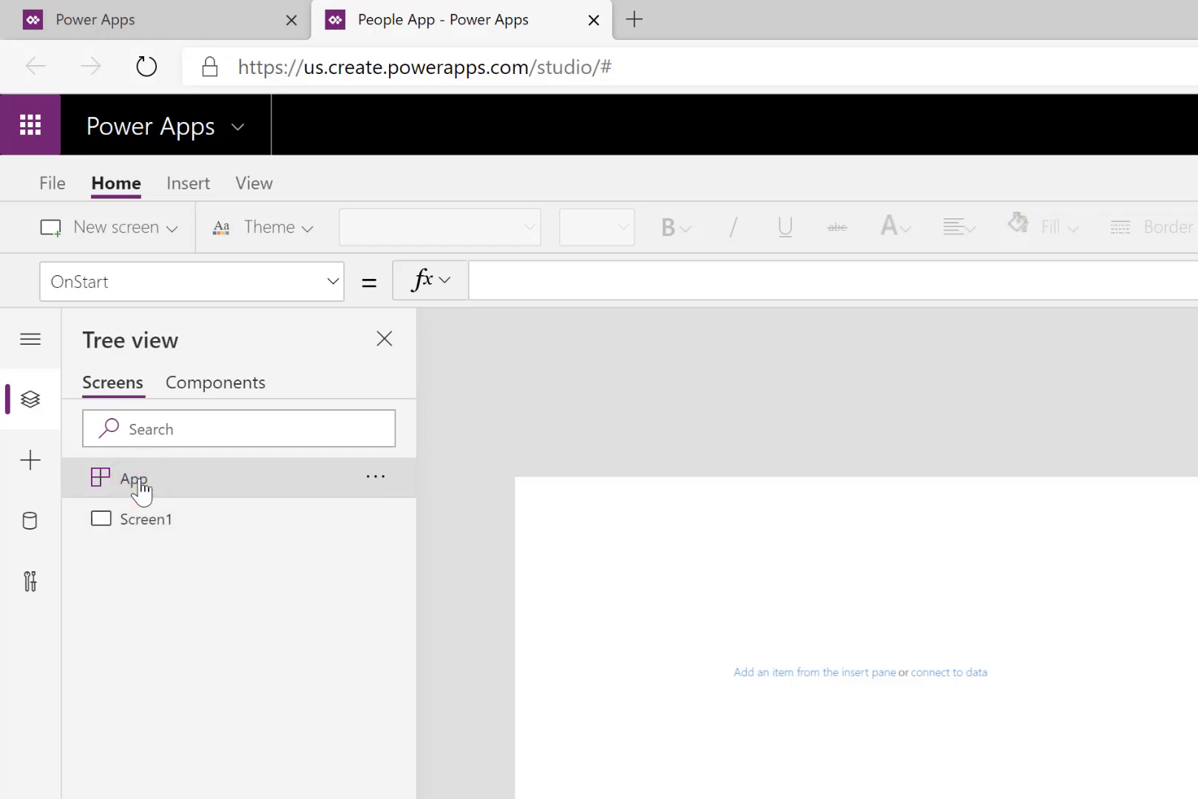
{"action": "left_click", "coordinate": [334, 282]}
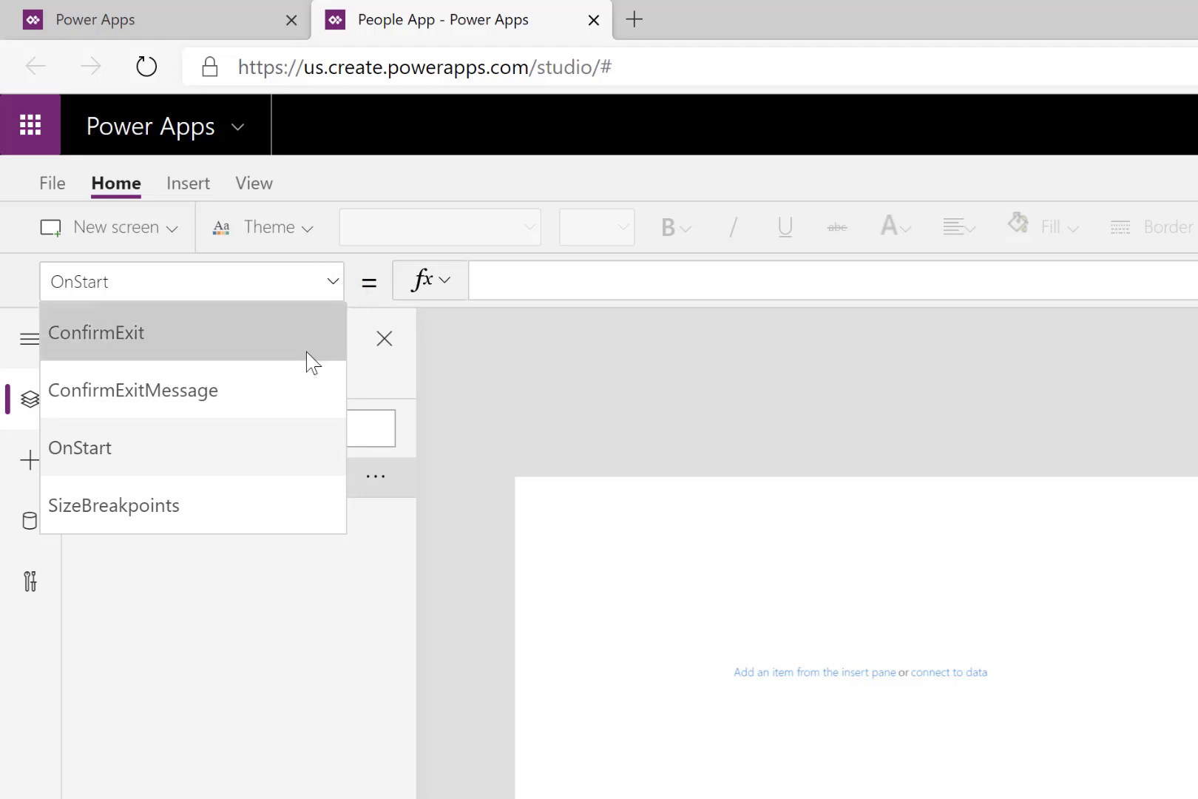
{"action": "left_click", "coordinate": [174, 509]}
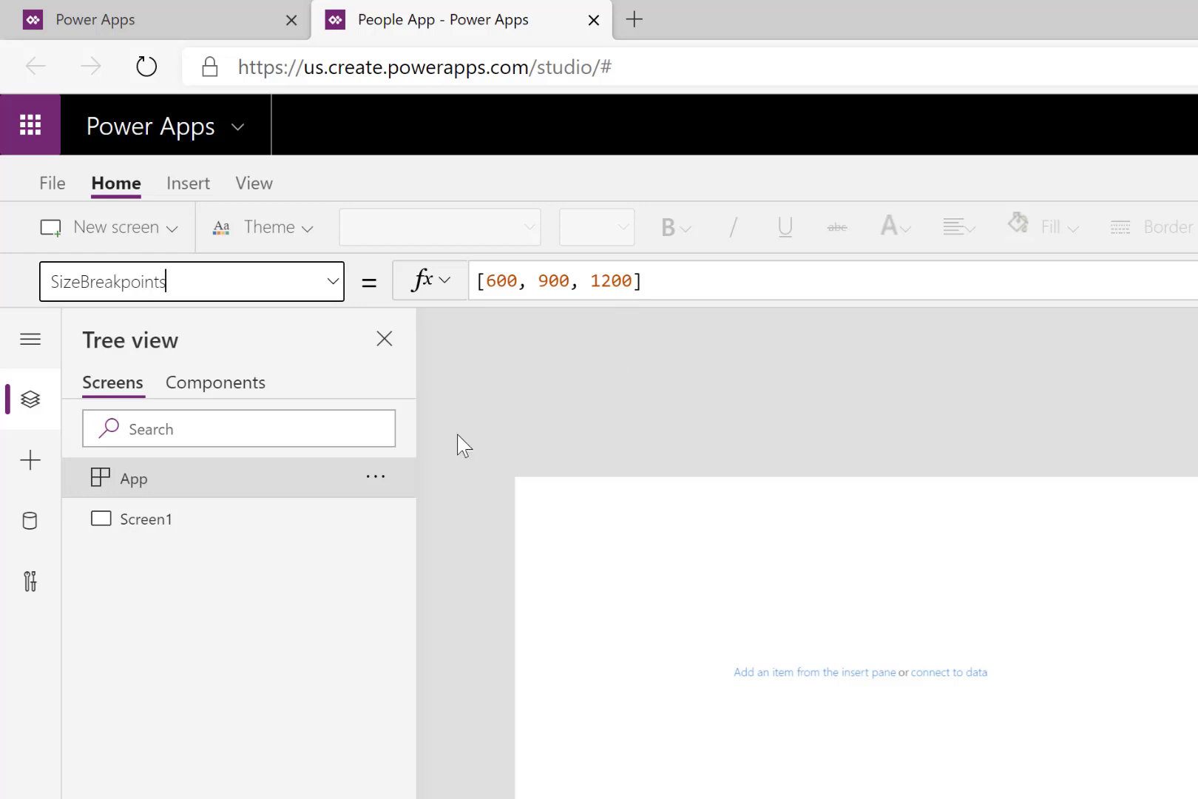
- Insert a text label on Screen1 and place it in the lower-left corner of the canvas
{"action": "left_click", "coordinate": [31, 474]}
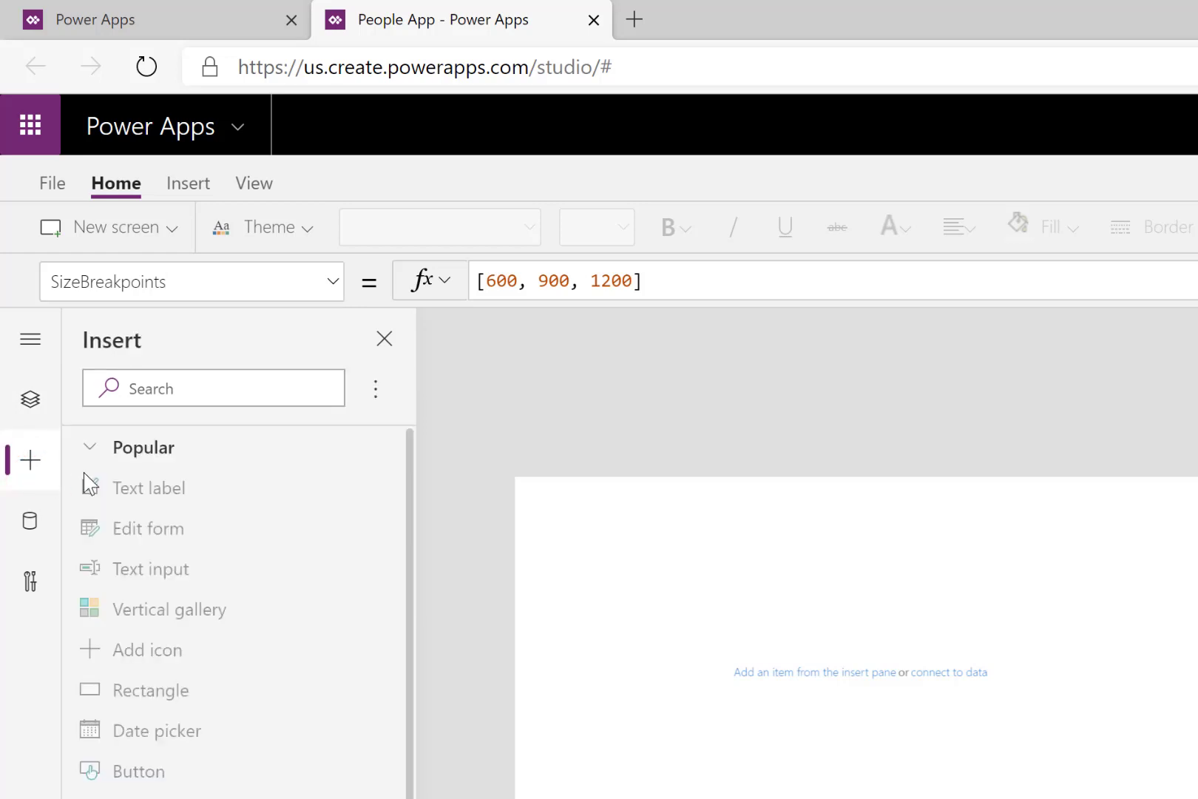
{"action": "left_click", "coordinate": [146, 494]}
{"action": "left_click", "coordinate": [190, 185]}
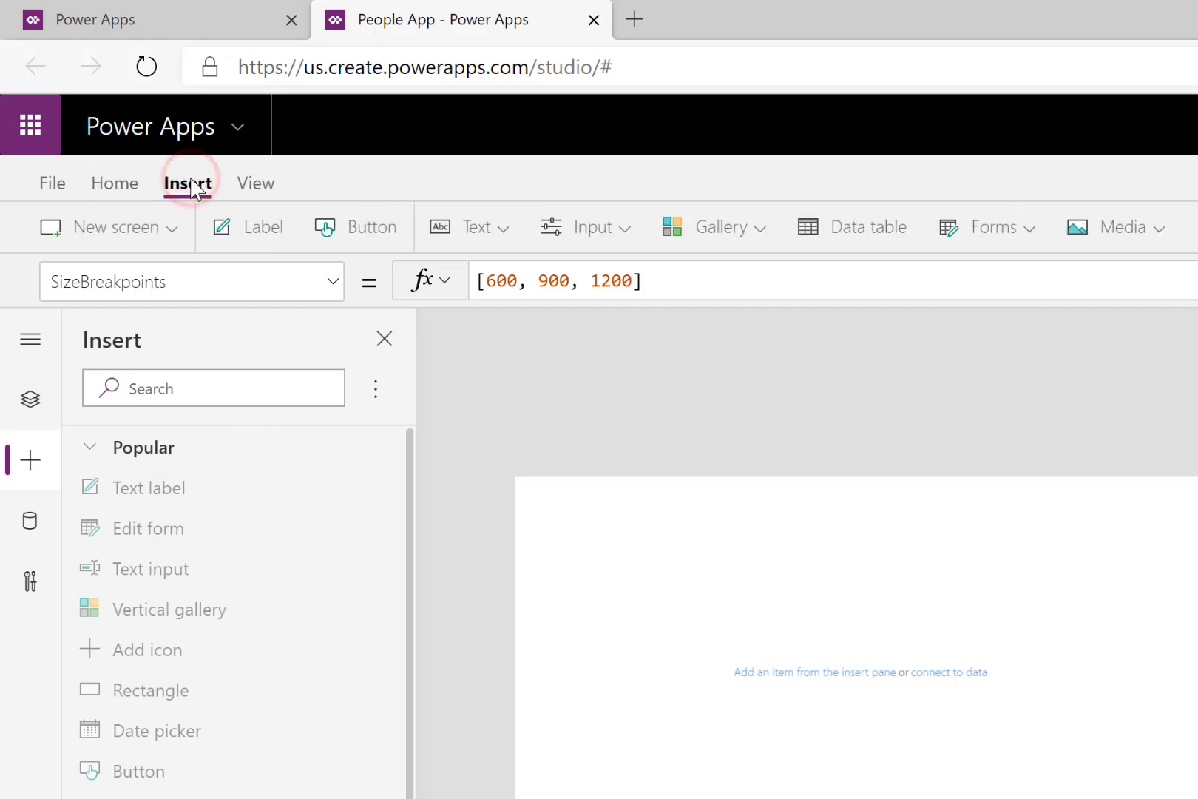
{"action": "left_click", "coordinate": [627, 574]}
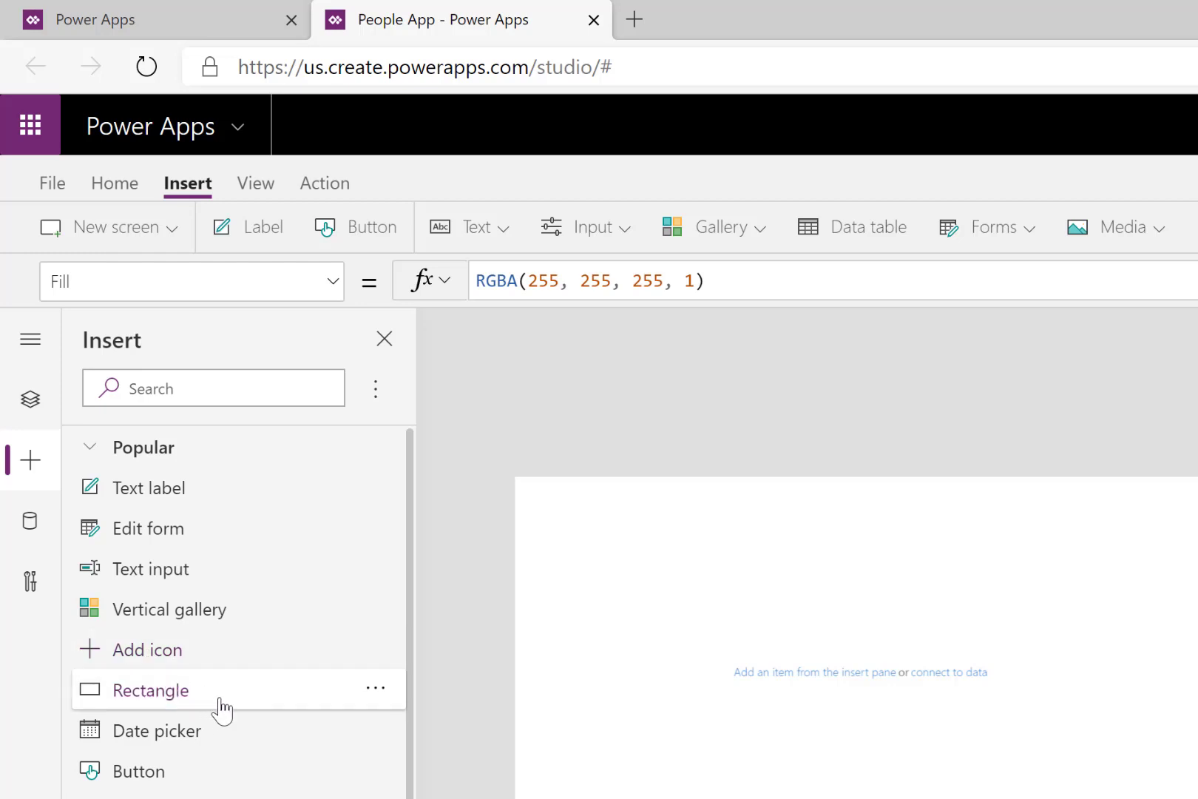
{"action": "left_click_drag", "start_coordinate": [141, 484], "coordinate": [604, 553]}
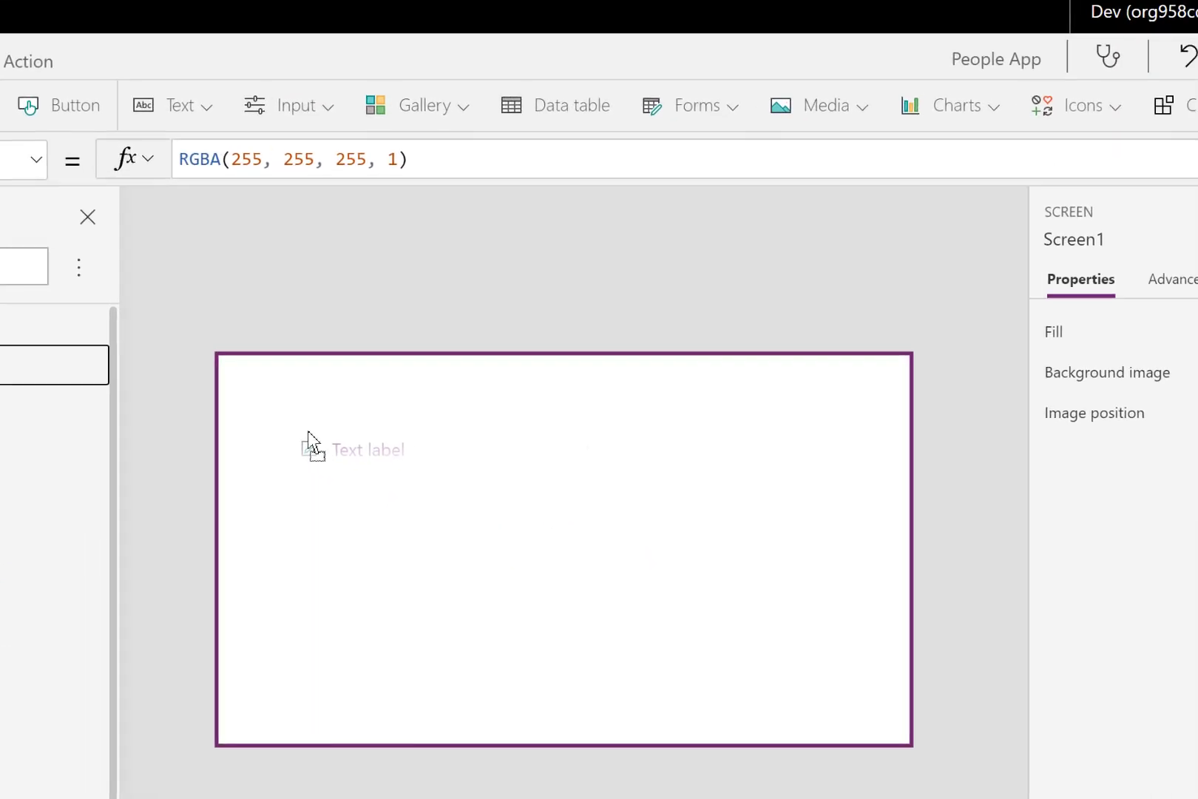
{"action": "left_click_drag", "start_coordinate": [307, 430], "coordinate": [223, 686]}
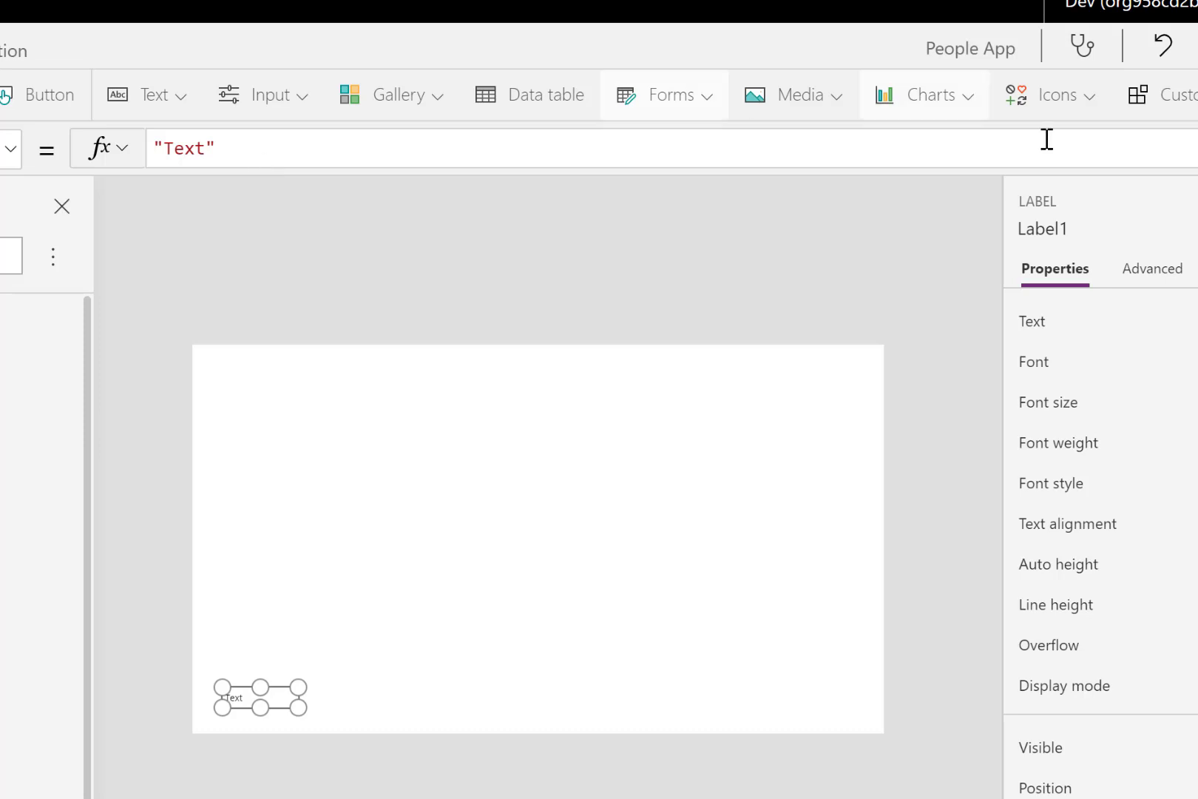
- Replace the label's text with an If formula comparing App.Width with the three SizeBreakpoints to return "Small", "Medium", "Large" or "Extra Large"
{"action": "left_click", "coordinate": [1192, 148]}
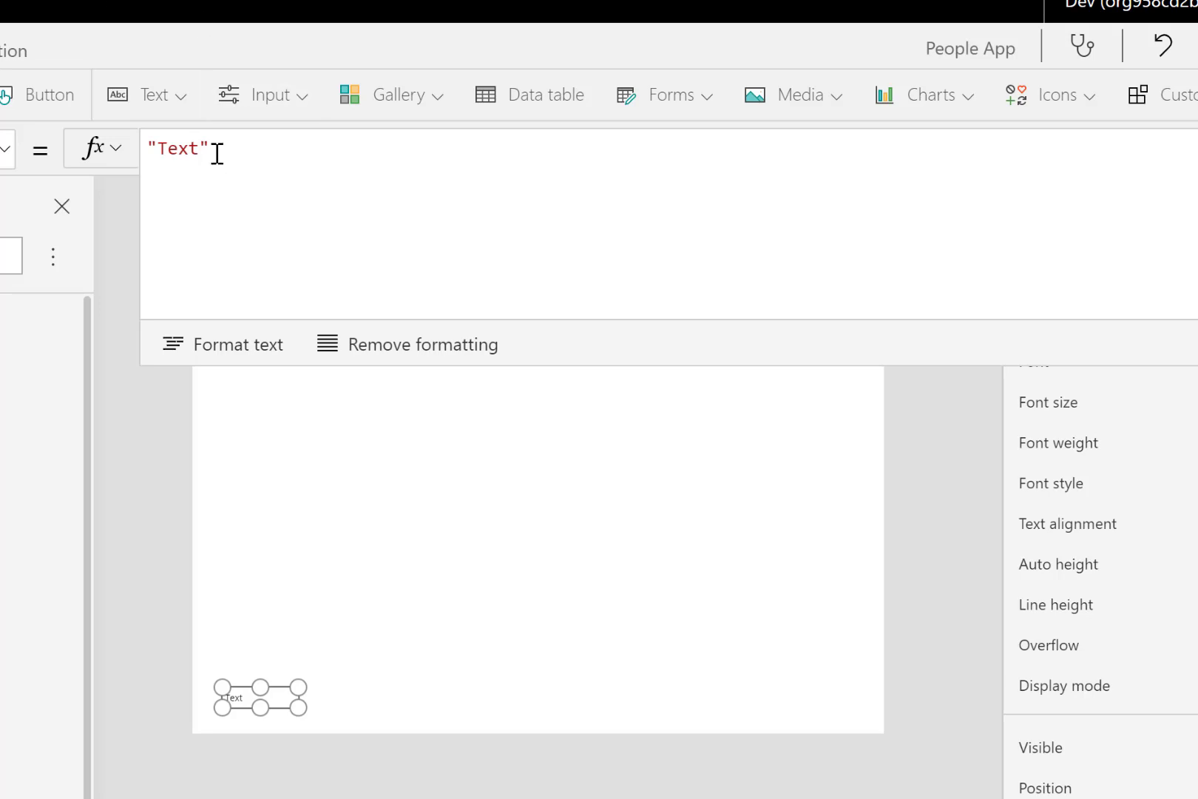
{"action": "left_click_drag", "start_coordinate": [214, 153], "coordinate": [142, 161]}
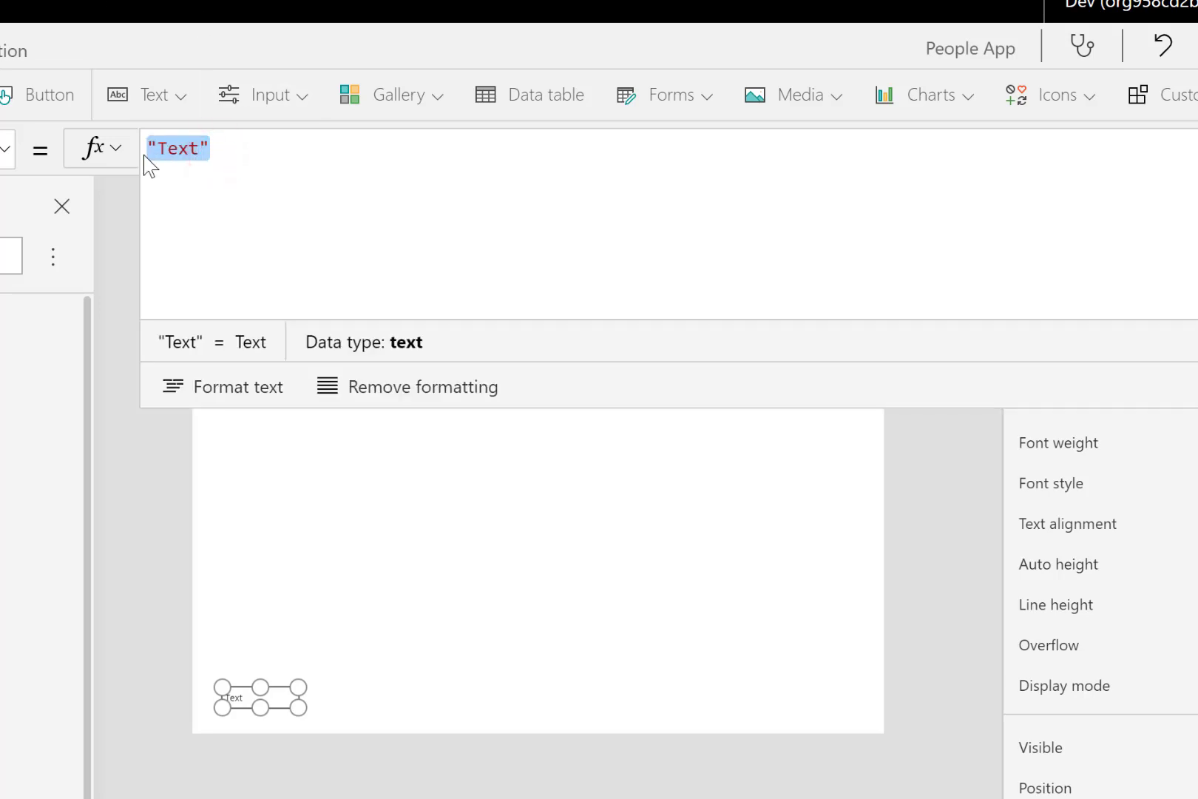
{"action": "type", "text": "If(     App.Width<=First(App.SizeBreakpoints).Value,\"Small\",           // First Breakpoint     App.Width<=Last(FirstN(App.SizeBreakpoints,2)).Value,\"Medium\", // Second Breakpoint     App.Width<=Last(FirstN(App.SizeBreakpoints,3)).Value,\"Large\",  // Third Breakpoint     \"Extra Large\" )"}
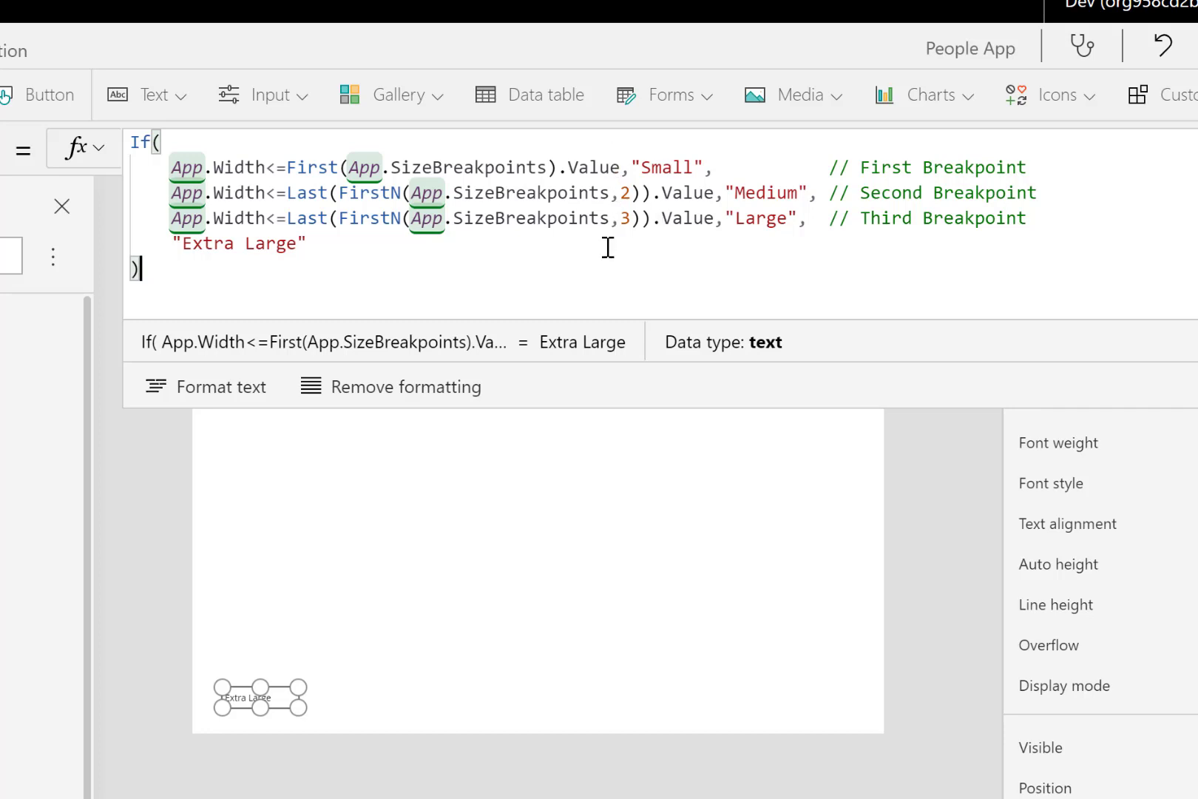
{"action": "left_click", "coordinate": [484, 553]}
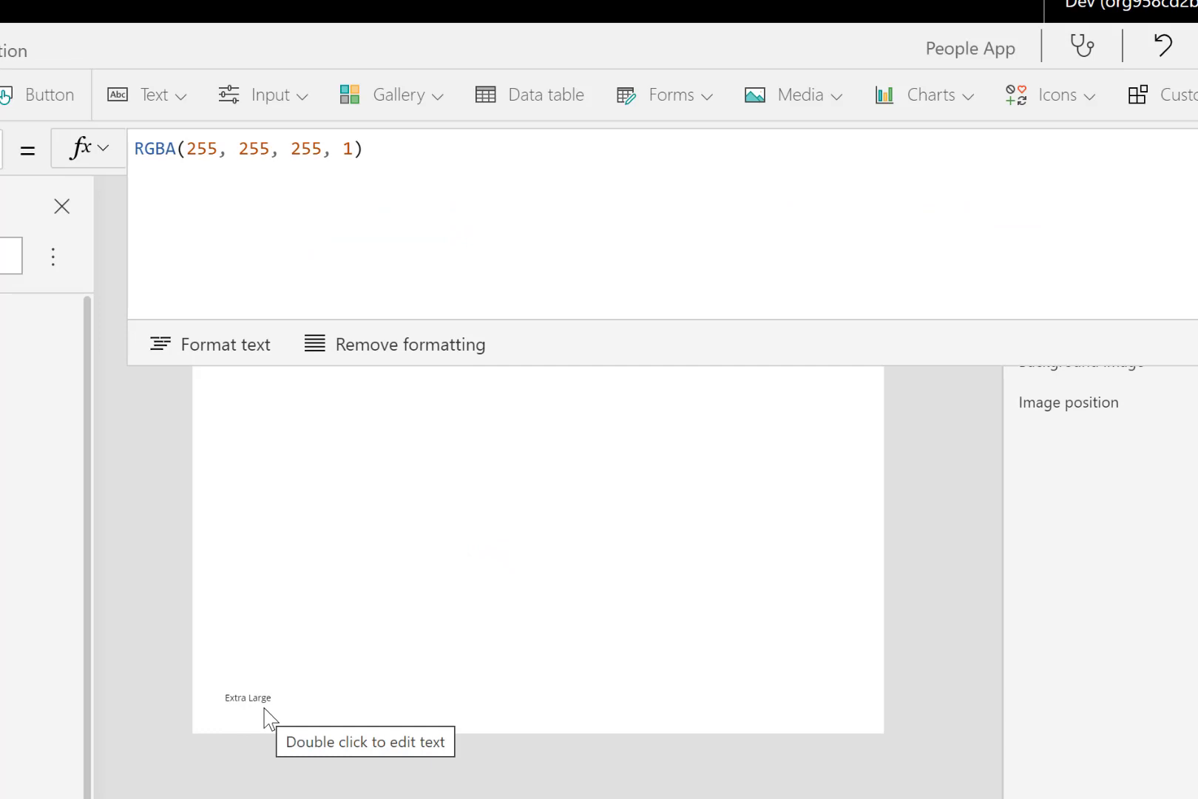
{"action": "left_click", "coordinate": [458, 570]}
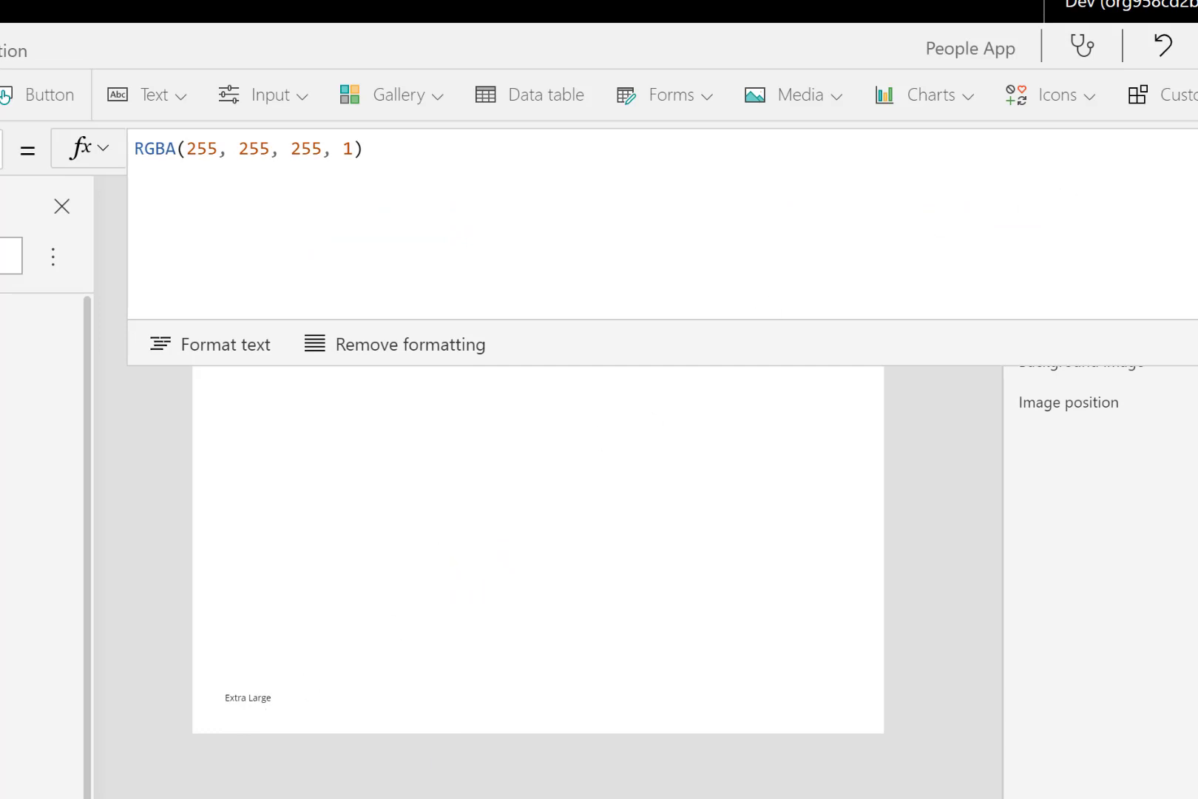
{"action": "left_click", "coordinate": [1163, 152]}
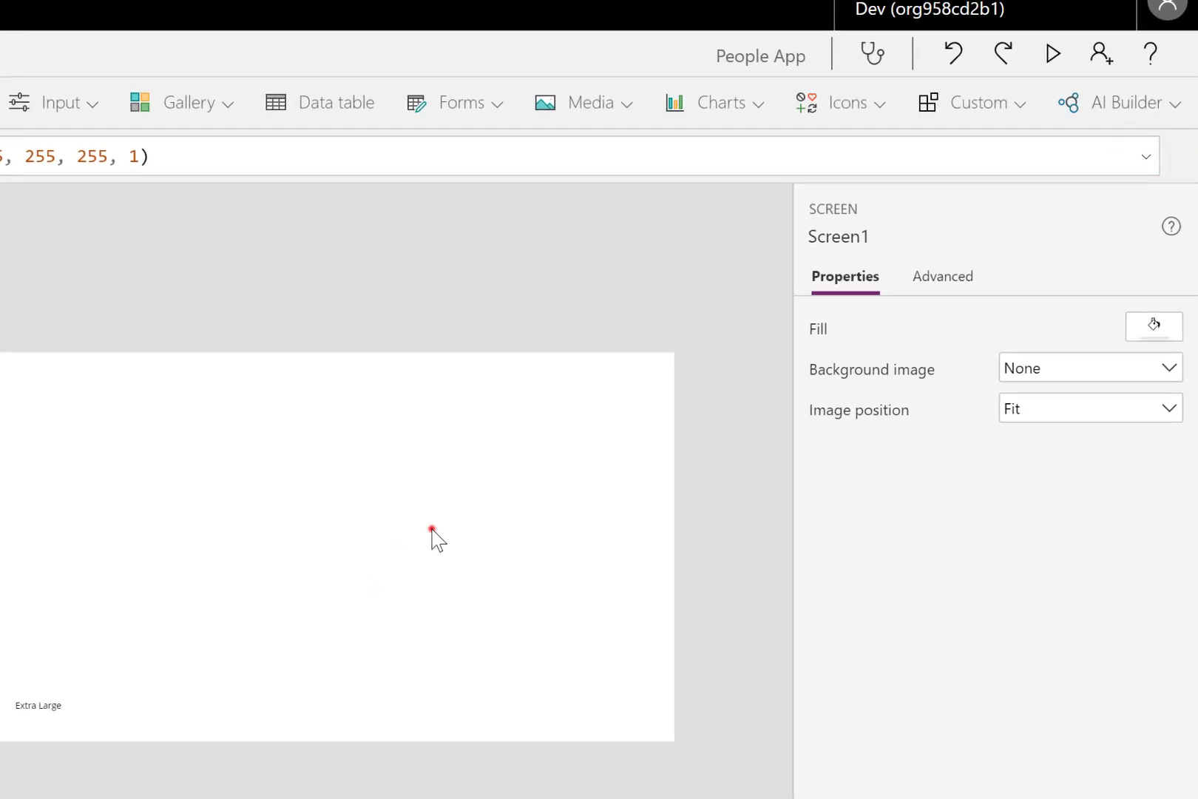
{"action": "left_click", "coordinate": [432, 530]}
- Show all advanced design properties of Screen1 and change its Height formula to App.Height
{"action": "left_click", "coordinate": [412, 553]}
{"action": "left_click", "coordinate": [924, 280]}
{"action": "left_click_drag", "start_coordinate": [1188, 420], "coordinate": [1197, 611]}
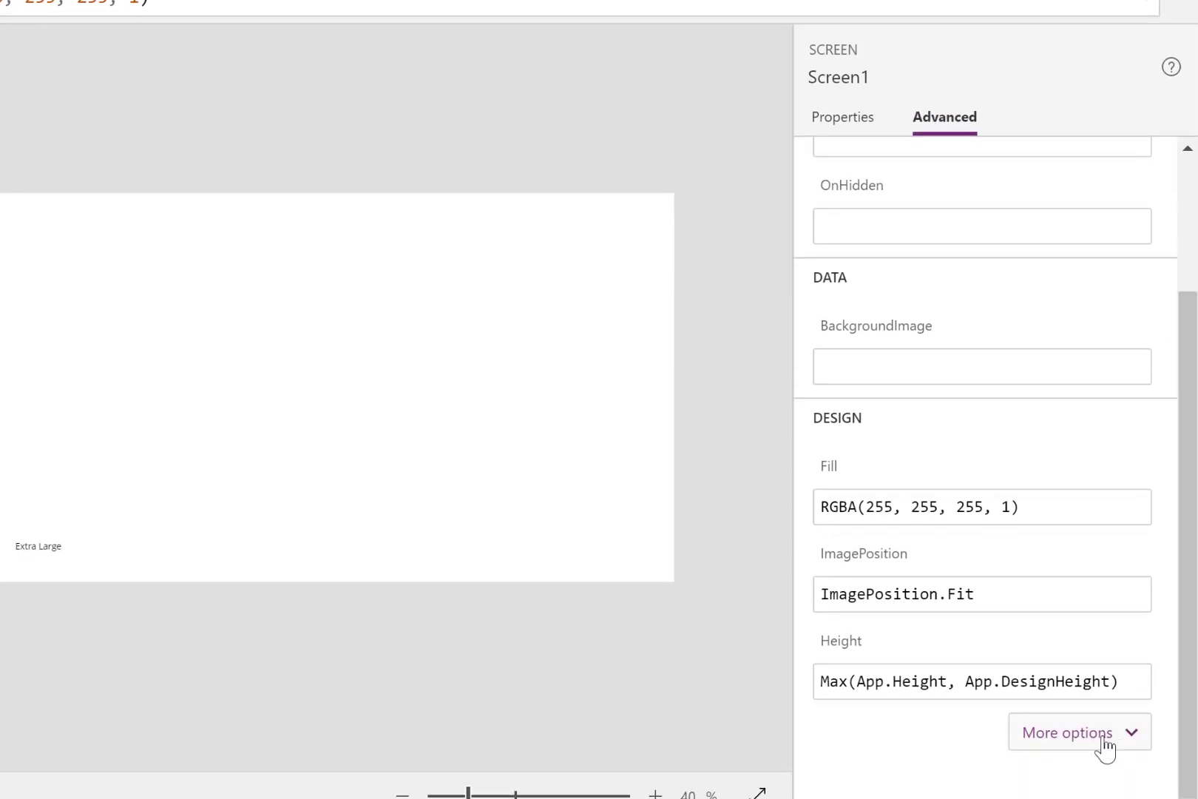
{"action": "left_click", "coordinate": [1081, 736]}
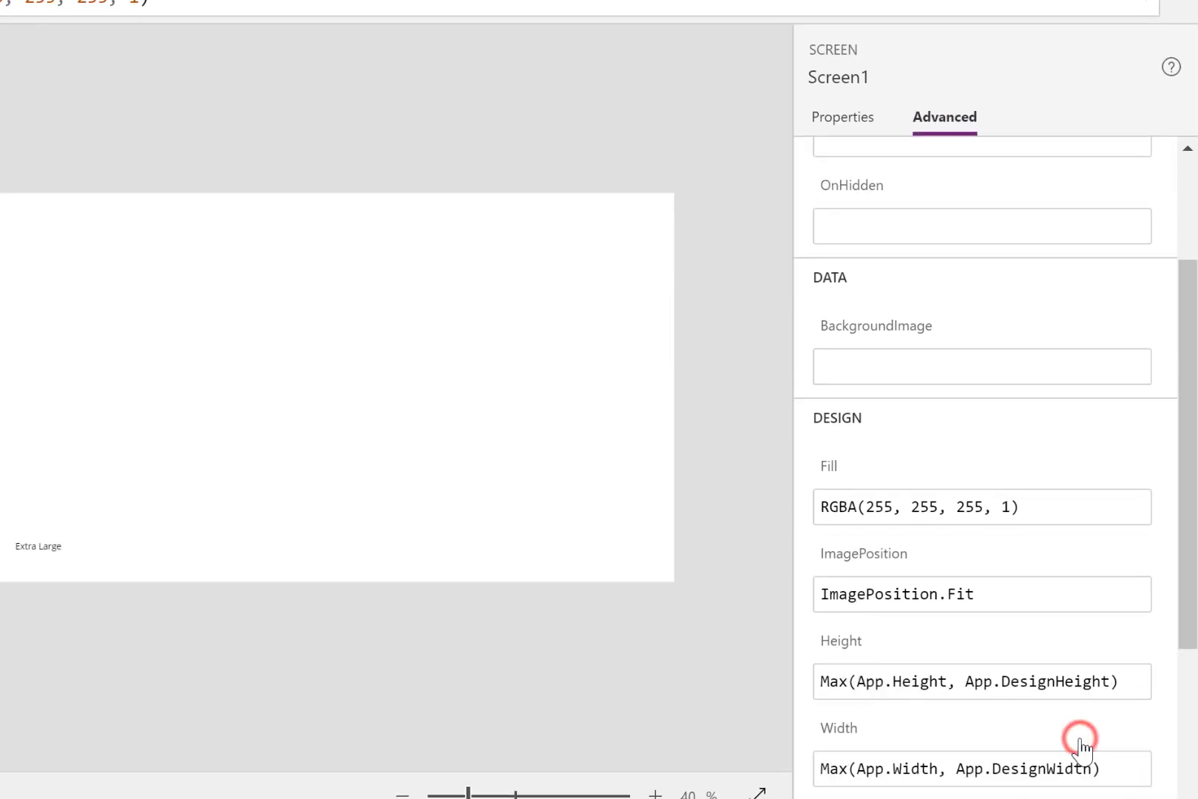
{"action": "left_click_drag", "start_coordinate": [1185, 614], "coordinate": [1194, 797]}
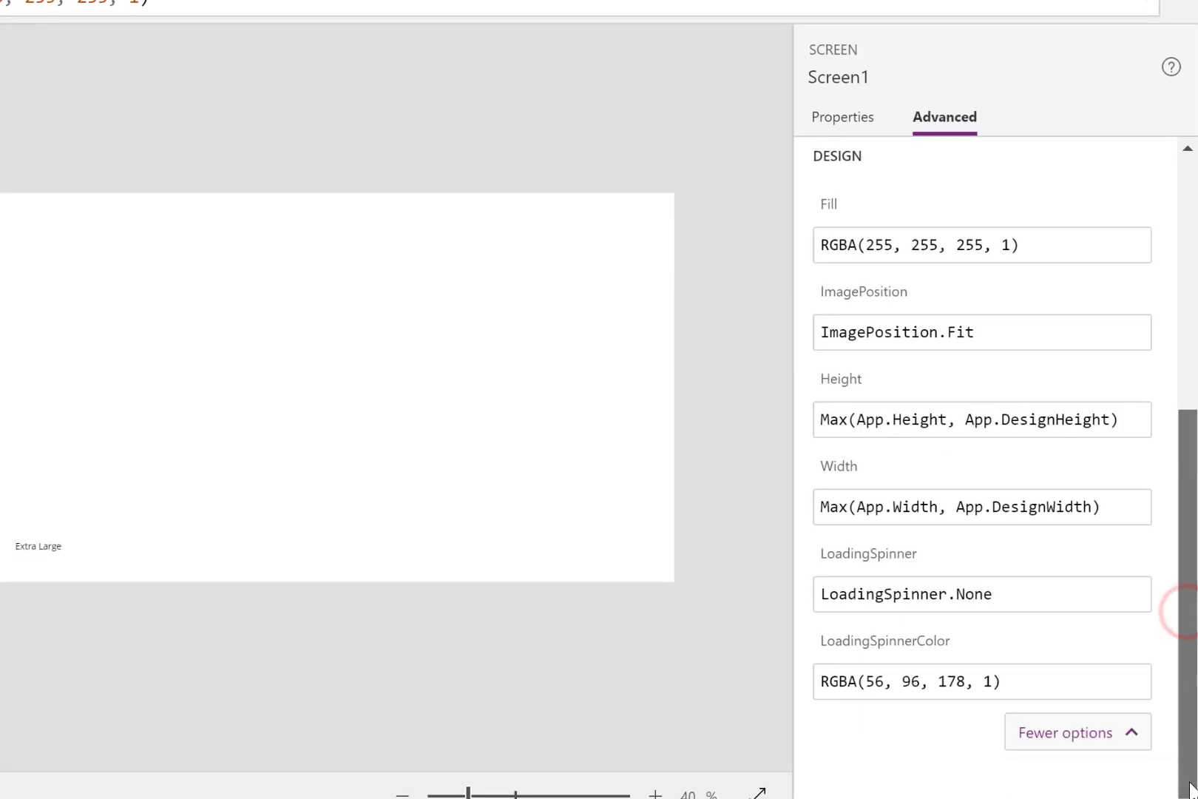
{"action": "left_click", "coordinate": [830, 384]}
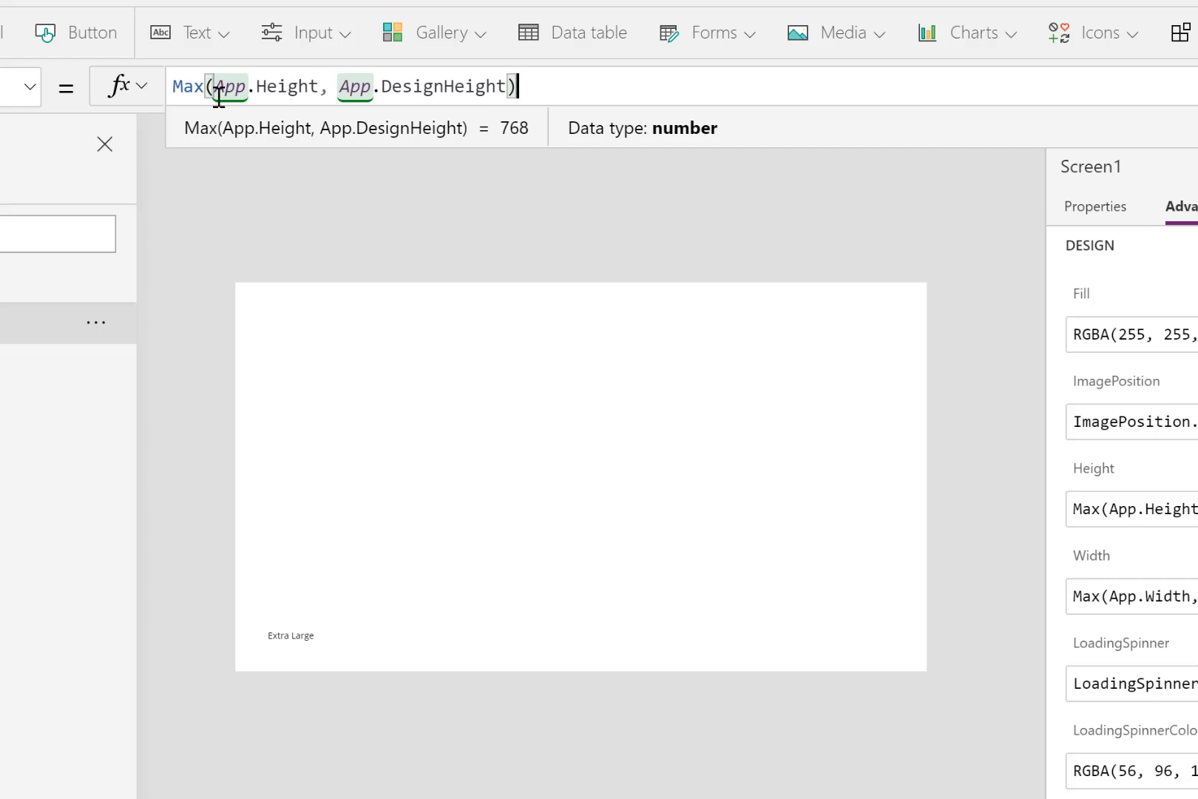
{"action": "left_click_drag", "start_coordinate": [319, 86], "coordinate": [525, 86]}
{"action": "key", "text": "Delete"}
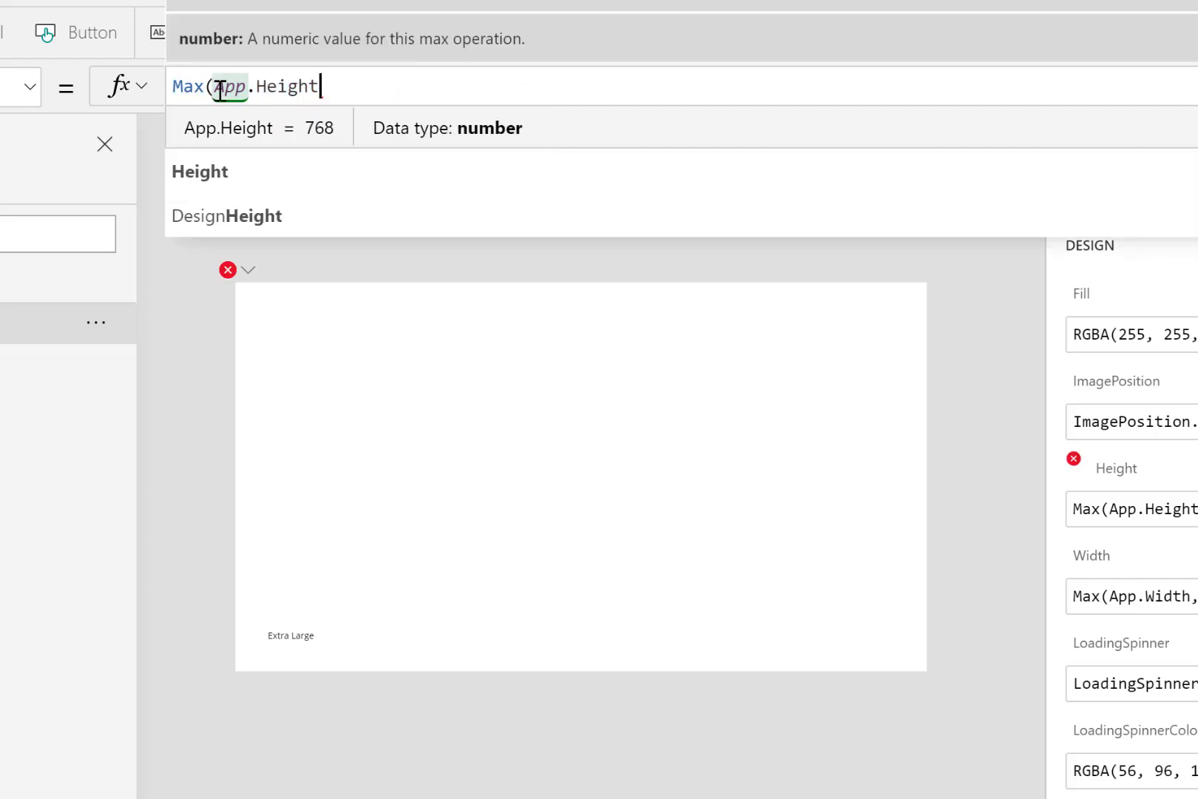
{"action": "double_click", "coordinate": [210, 87]}
{"action": "key", "text": "Delete"}
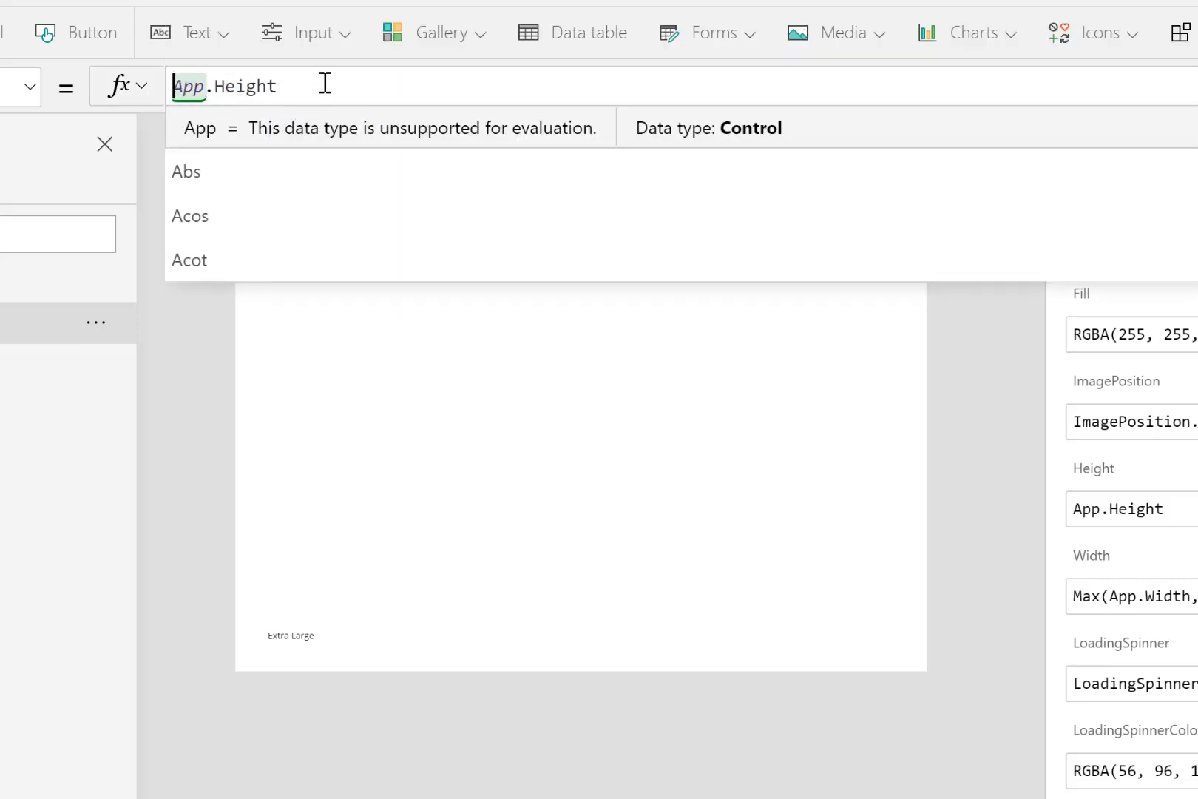
- Change Screen1's Width formula to App.Width
{"action": "left_click", "coordinate": [1100, 560]}
{"action": "left_click", "coordinate": [509, 87]}
{"action": "left_click_drag", "start_coordinate": [509, 87], "coordinate": [308, 92]}
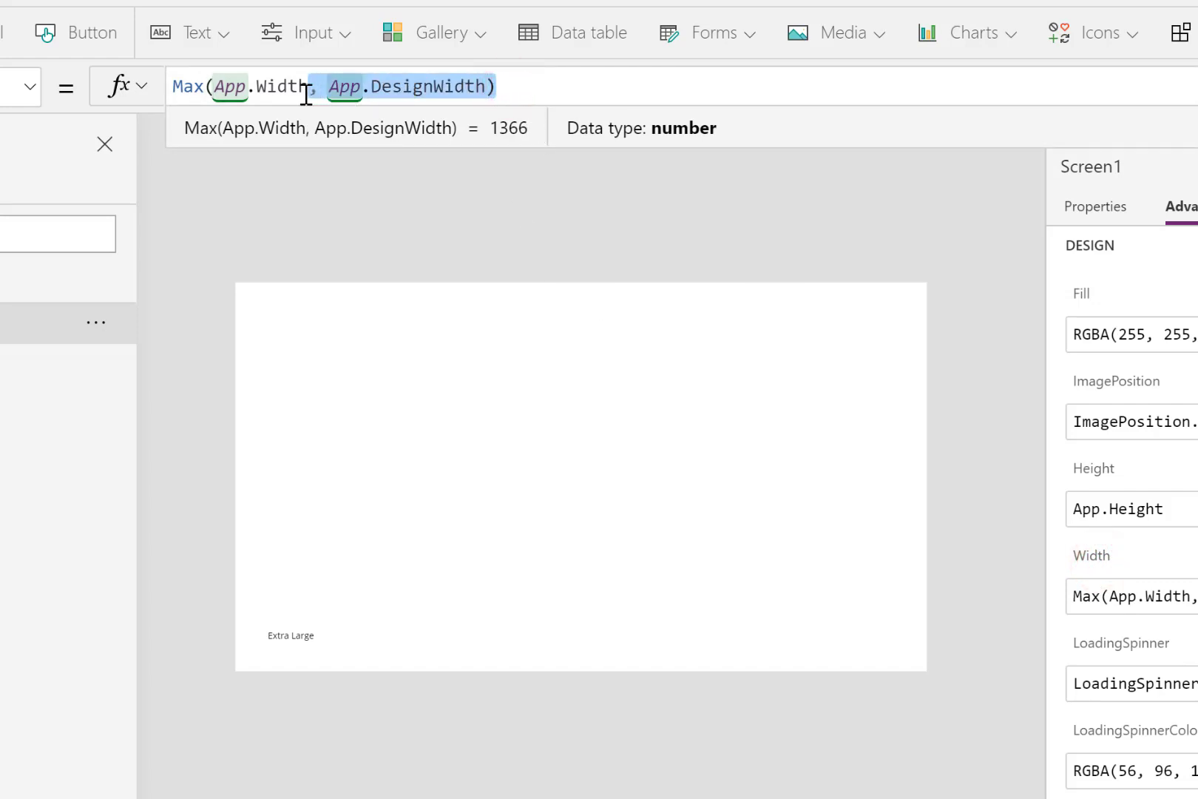
{"action": "key", "text": "BackSpace"}
{"action": "left_click", "coordinate": [214, 86]}
{"action": "key", "text": "BackSpace"}
{"action": "key", "text": "BackSpace"}
{"action": "key", "text": "BackSpace"}
{"action": "key", "text": "BackSpace"}
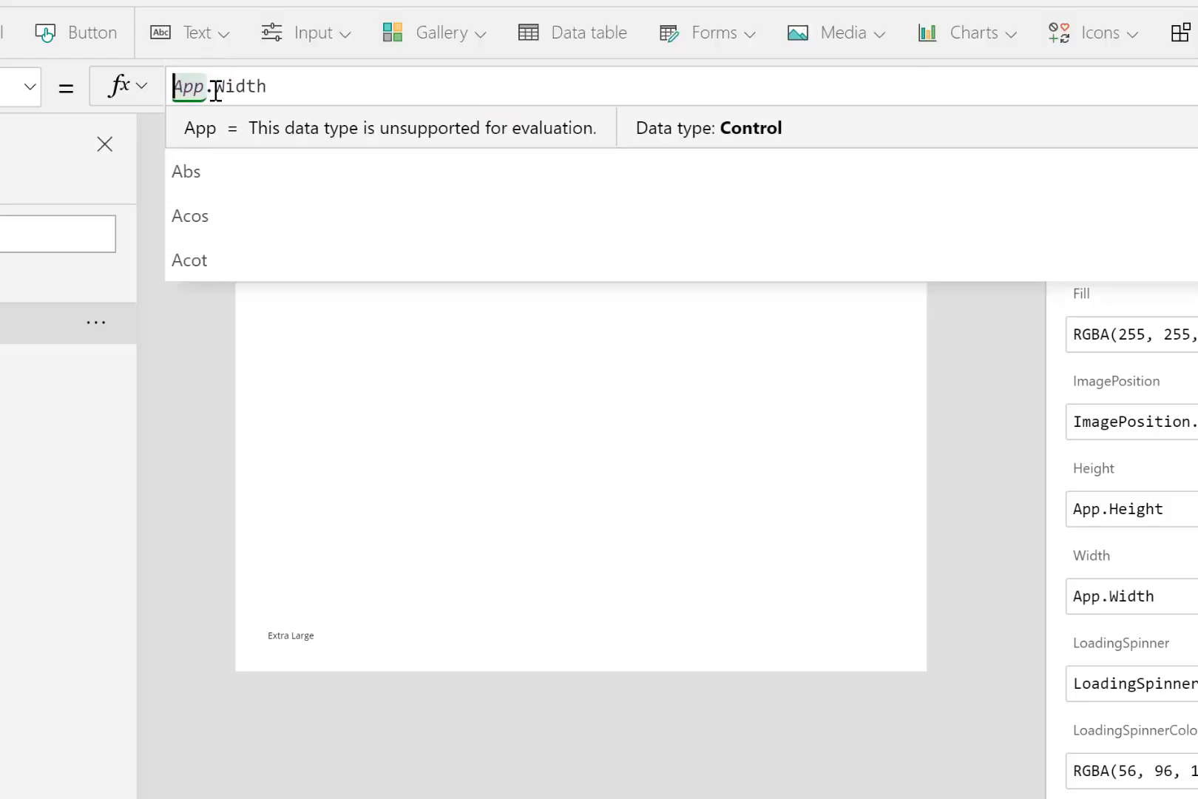
{"action": "left_click", "coordinate": [367, 462]}
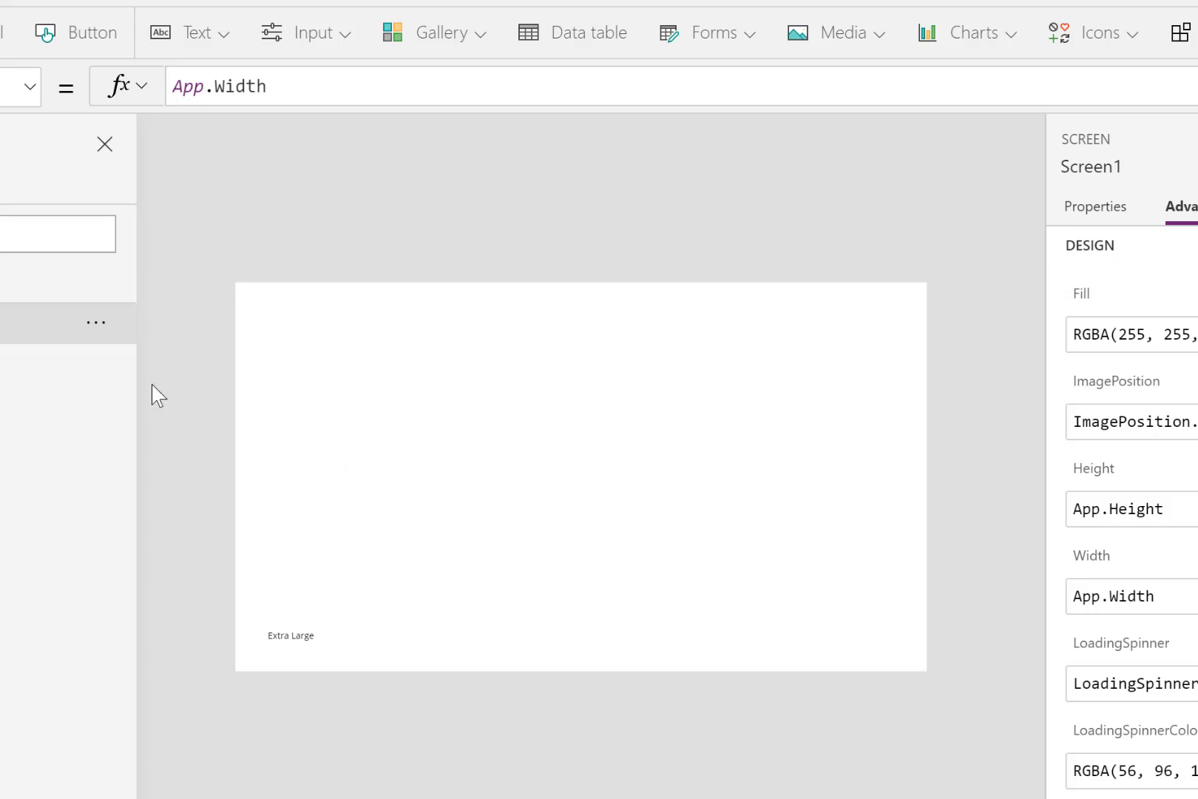
- Rename Screen1 as MainScreen
{"action": "left_click", "coordinate": [96, 322]}
{"action": "left_click", "coordinate": [398, 420]}
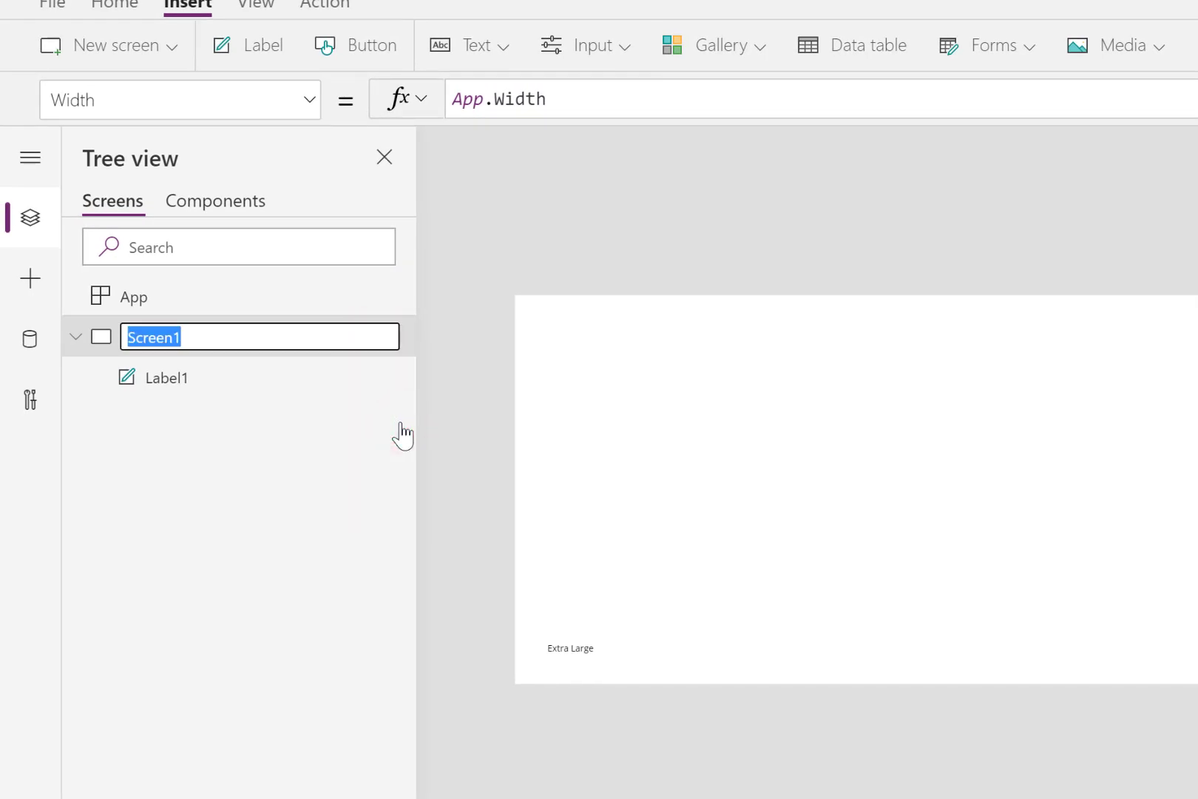
{"action": "type", "text": "MainScreen"}
{"action": "key", "text": "Return"}
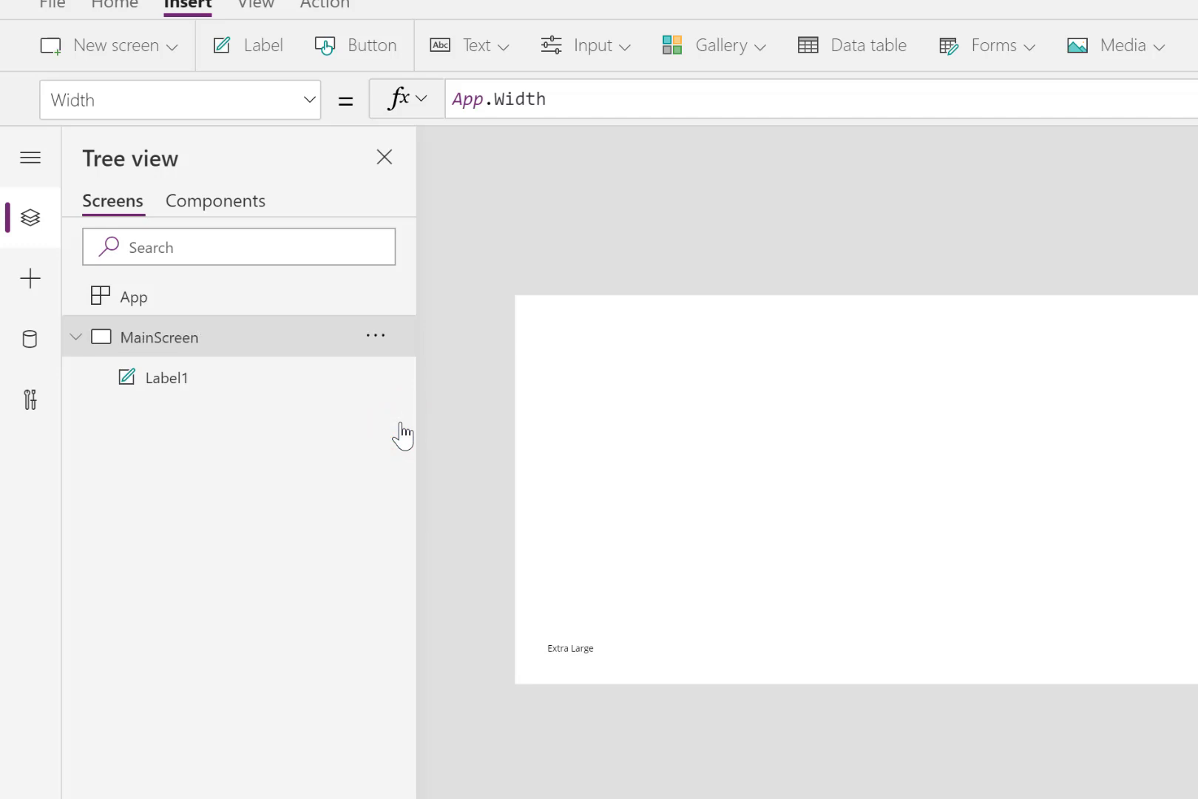
- Rename the screen-size label as AppScreenSize
{"action": "left_click", "coordinate": [189, 378]}
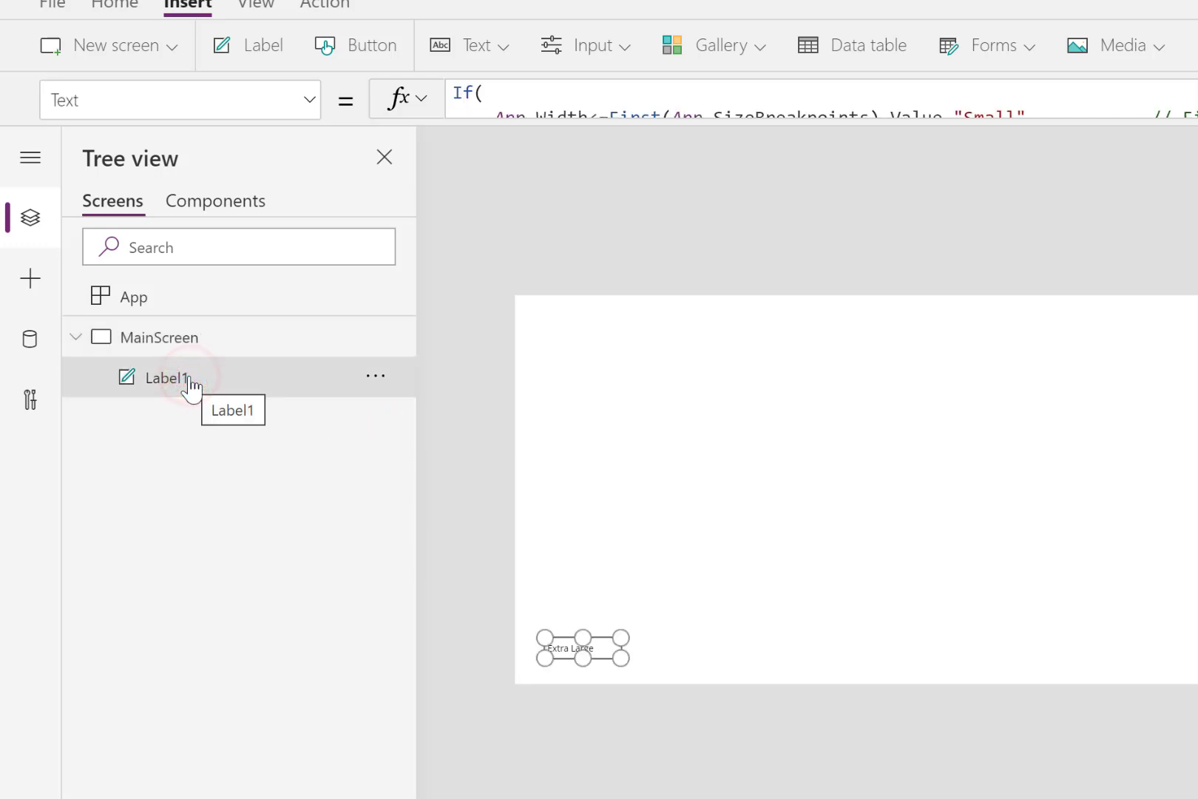
{"action": "double_click", "coordinate": [190, 379]}
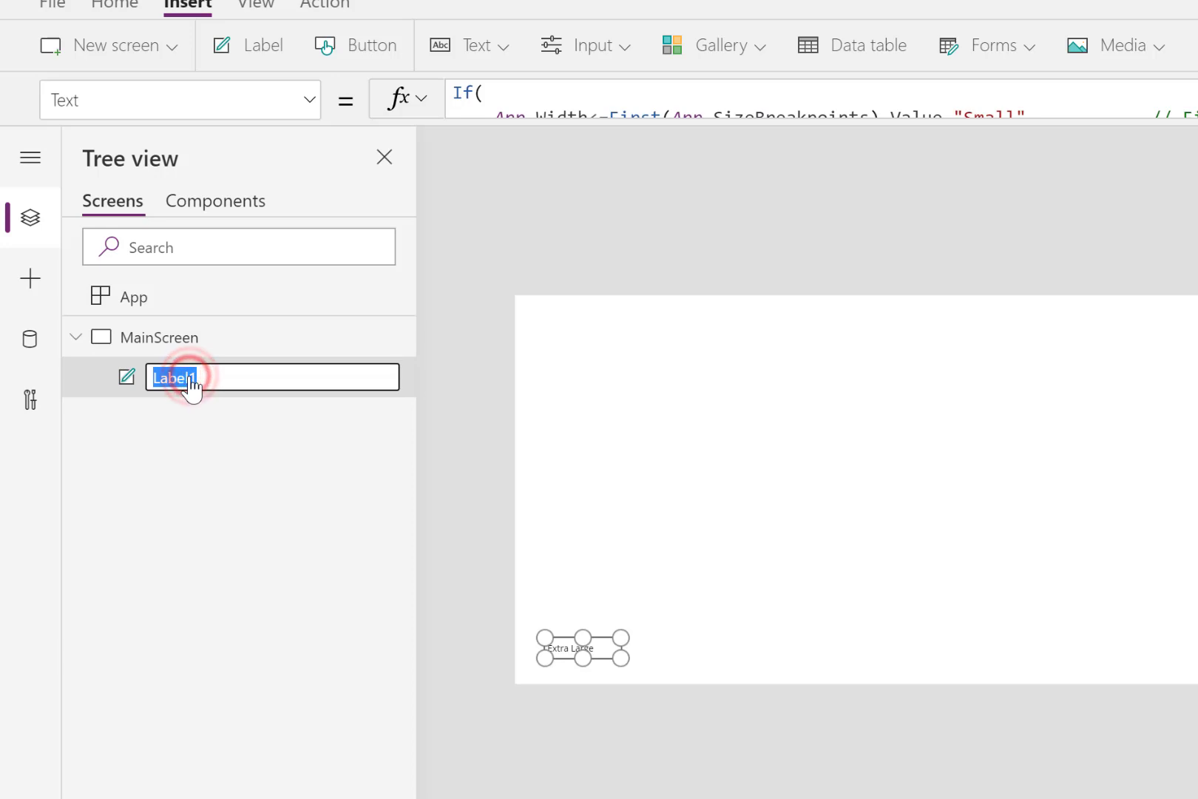
{"action": "type", "text": "AppScree"}
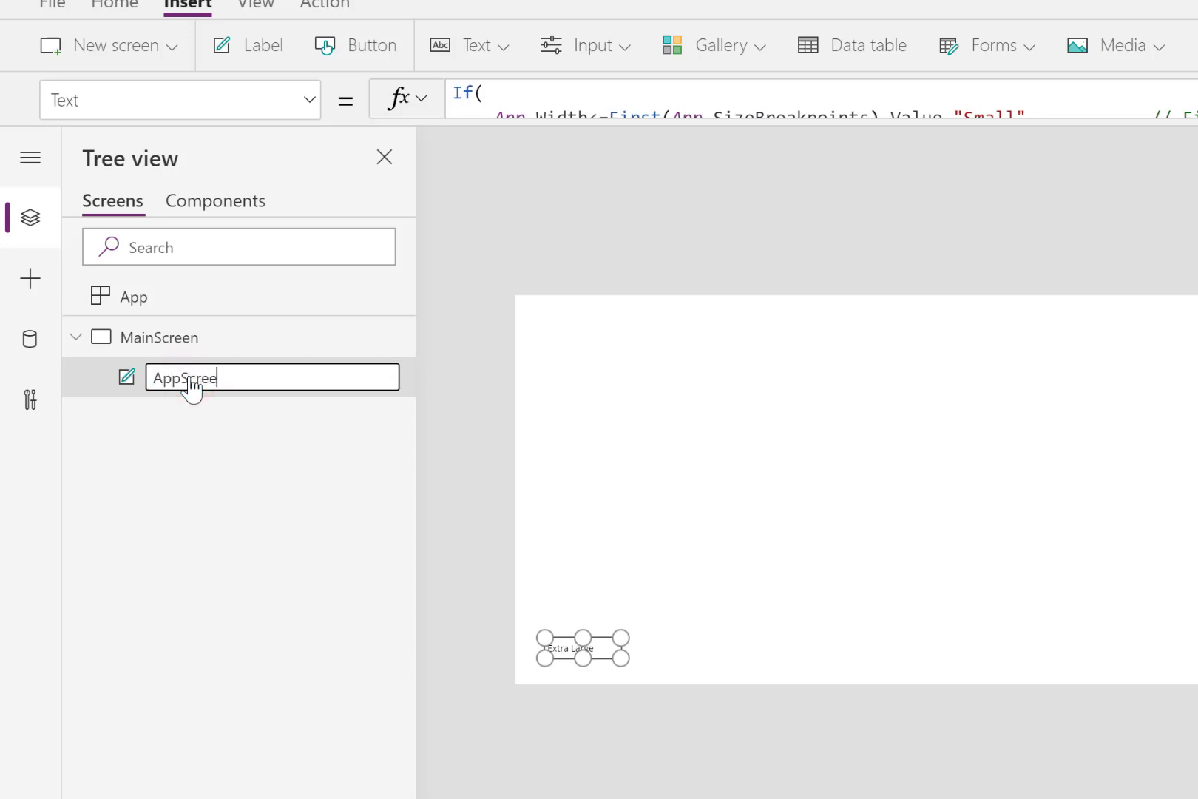
{"action": "type", "text": "nSize"}
{"action": "key", "text": "Return"}
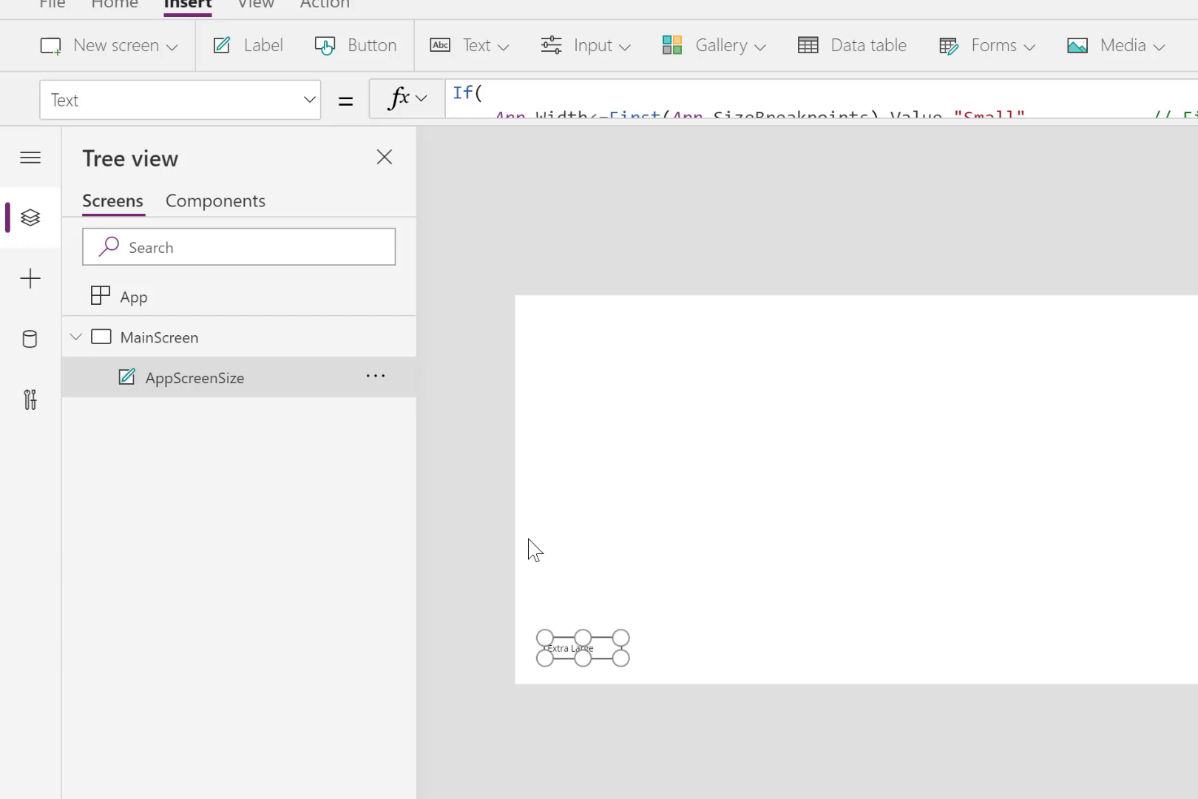
- Insert an experimental Container control on MainScreen
{"action": "left_click", "coordinate": [788, 524]}
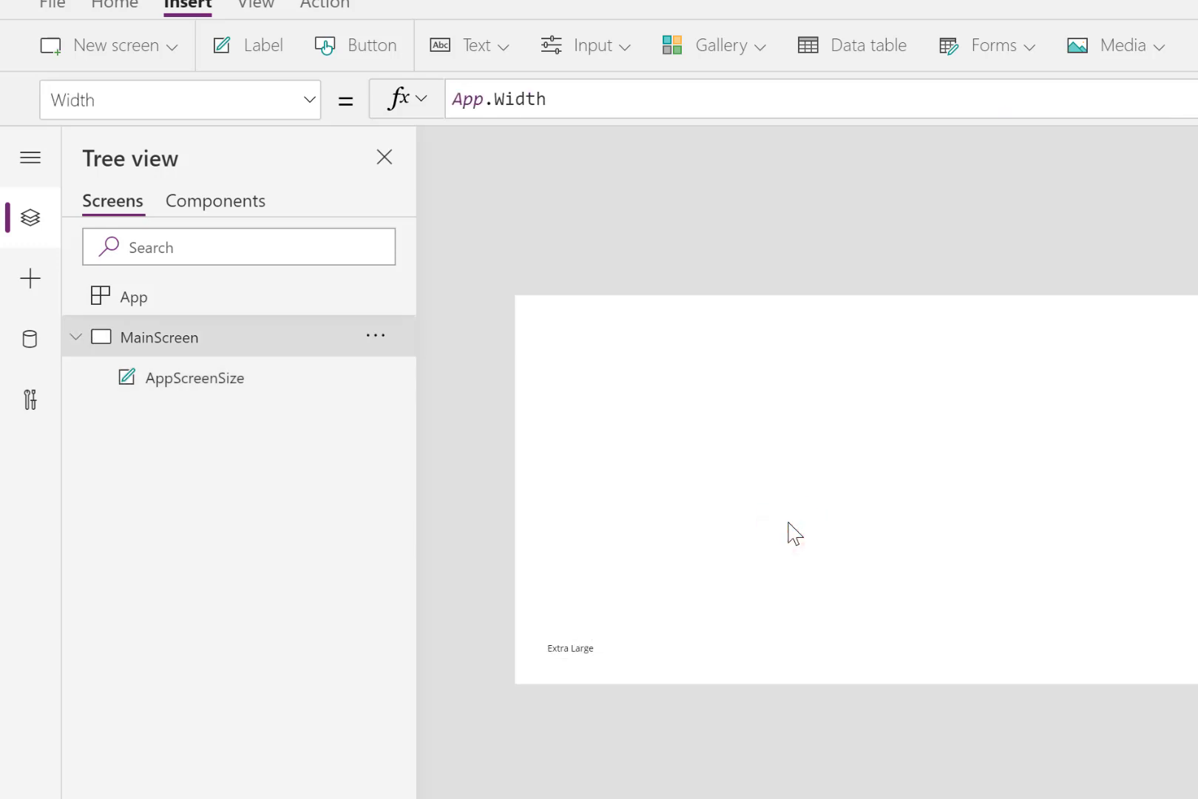
{"action": "left_click", "coordinate": [625, 48]}
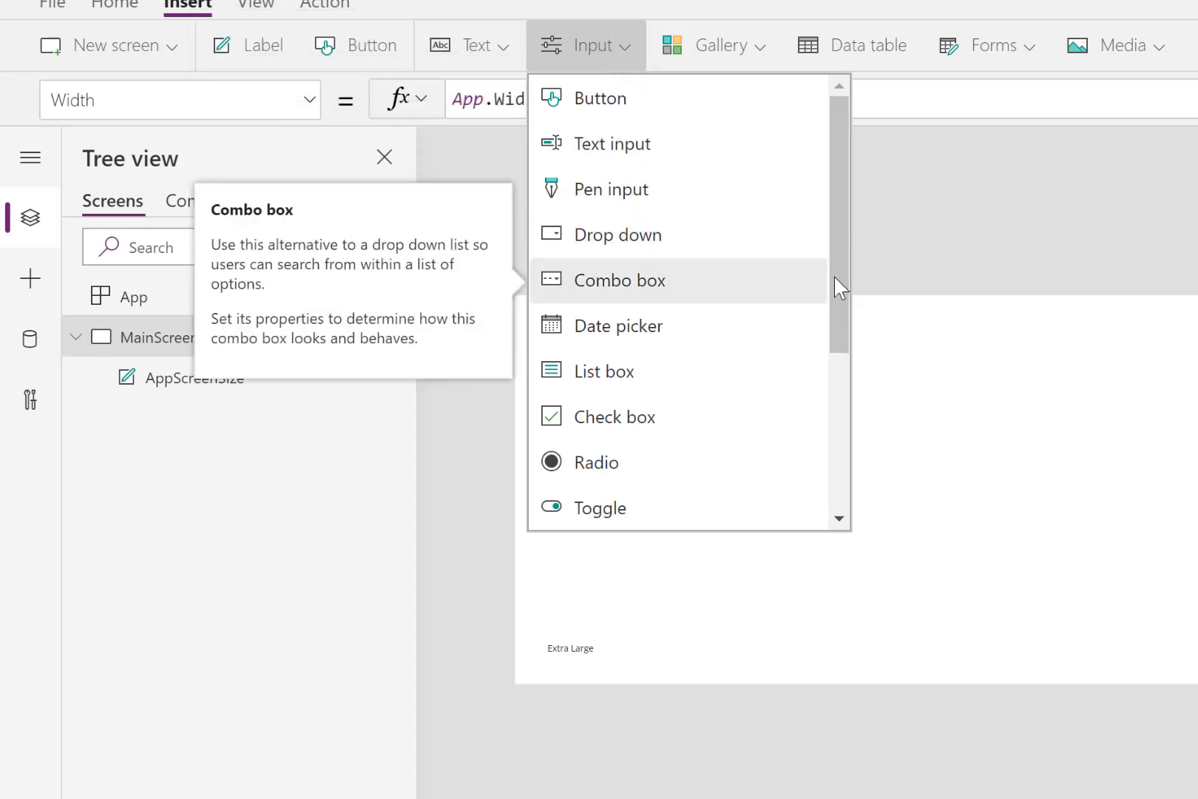
{"action": "left_click_drag", "start_coordinate": [835, 279], "coordinate": [837, 438]}
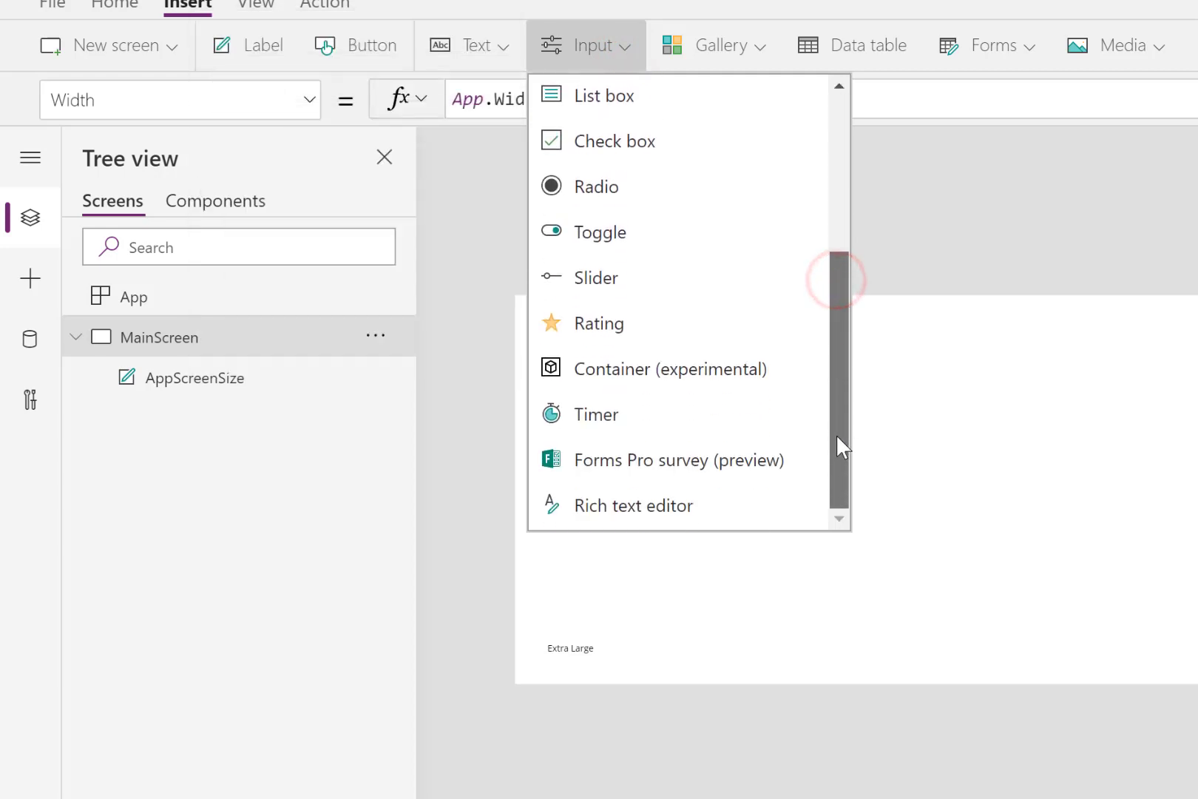
{"action": "left_click", "coordinate": [641, 369]}
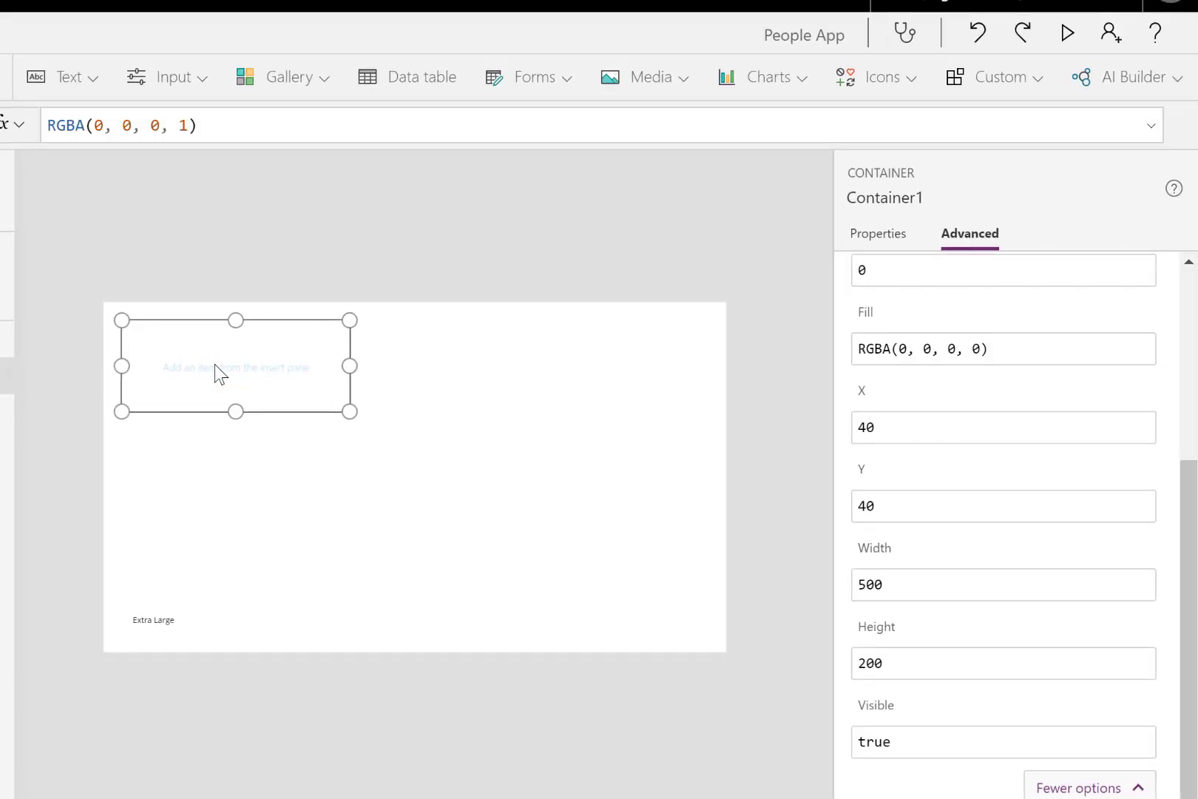
- Set the container's position to X 0 and Y 0
{"action": "left_click", "coordinate": [871, 233]}
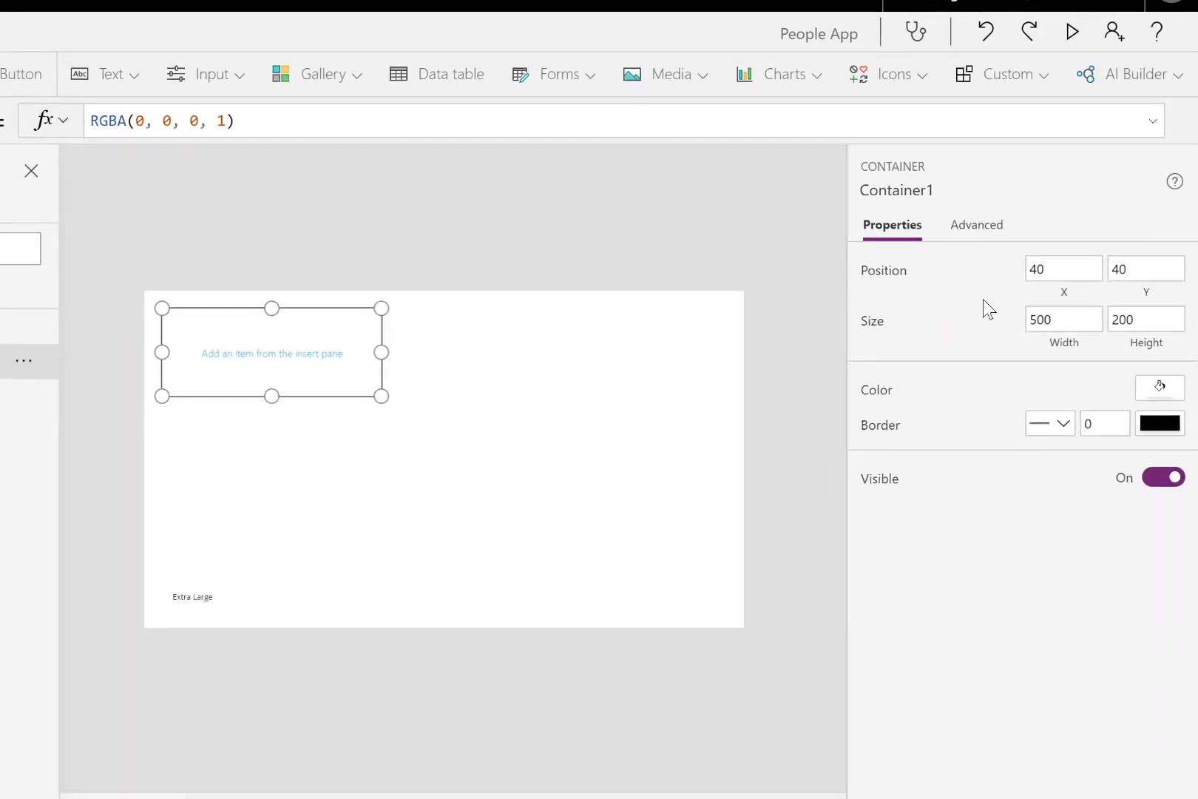
{"action": "left_click", "coordinate": [1055, 268]}
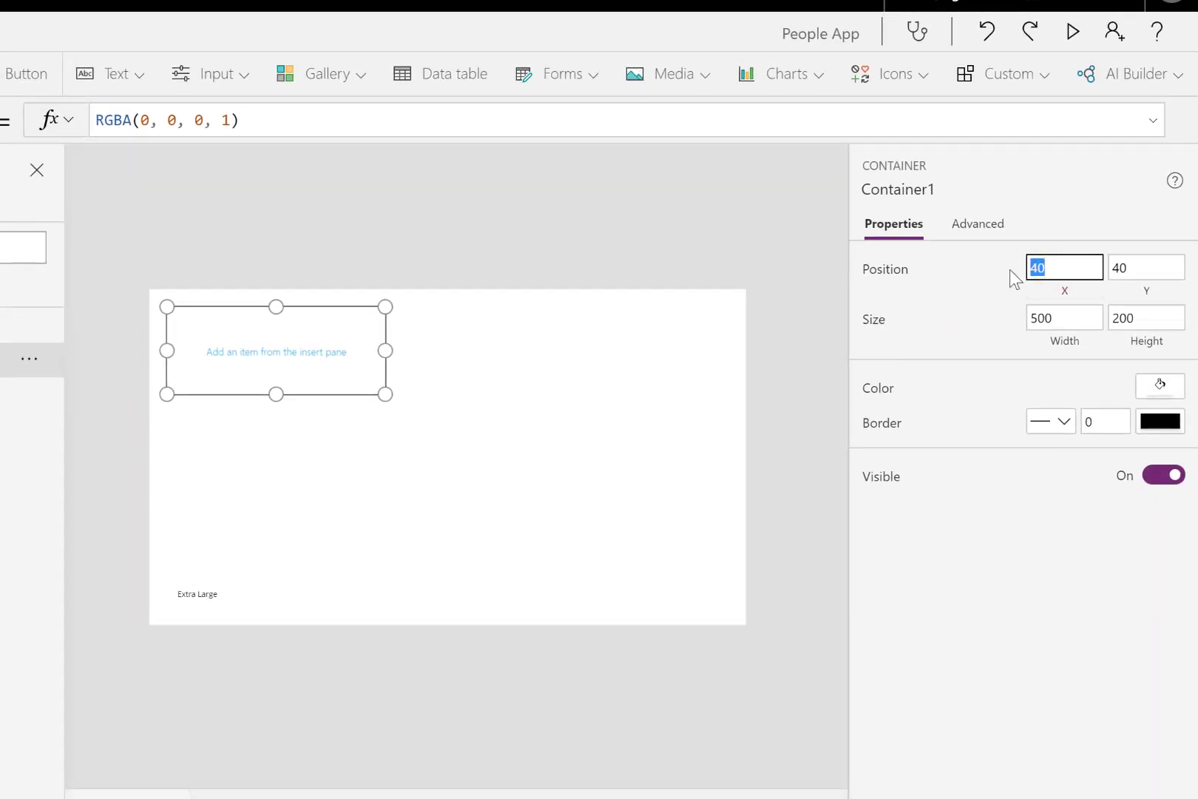
{"action": "left_click", "coordinate": [1166, 265]}
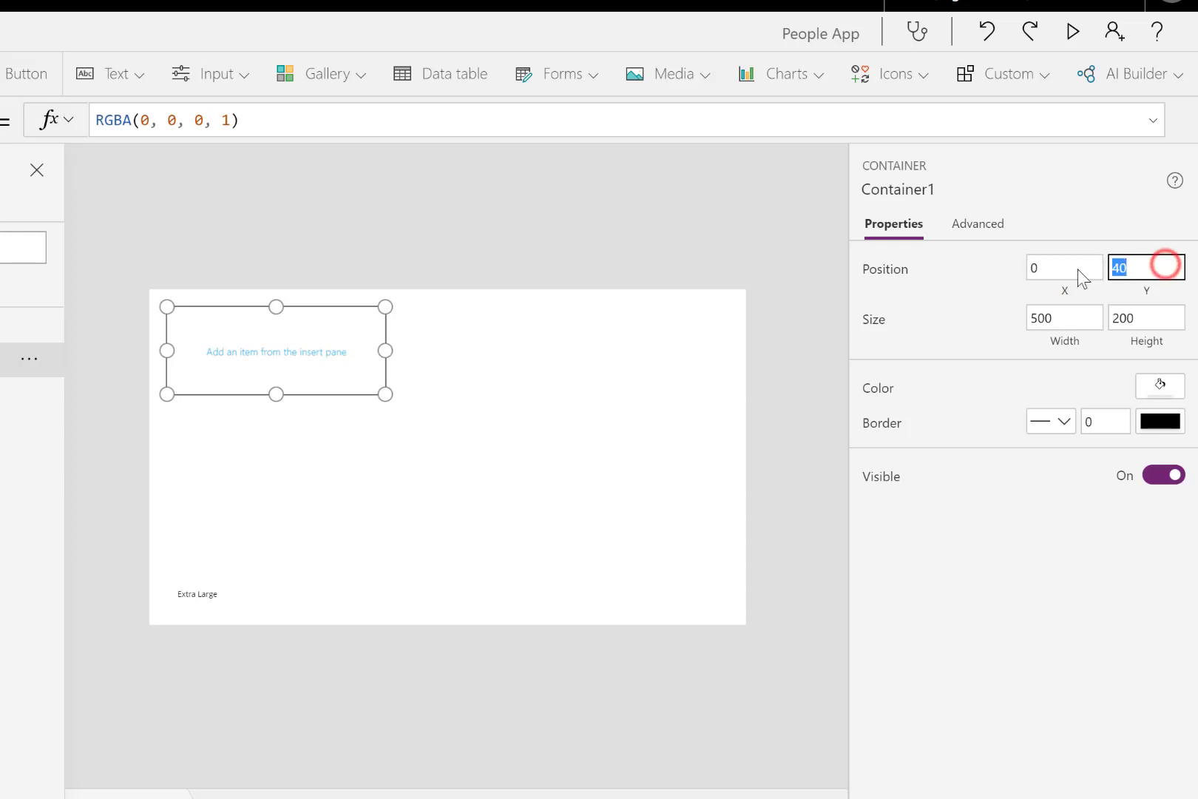
{"action": "type", "text": "0"}
- Replace the container's fixed width with the formula Parent.Width
{"action": "left_click", "coordinate": [1061, 338]}
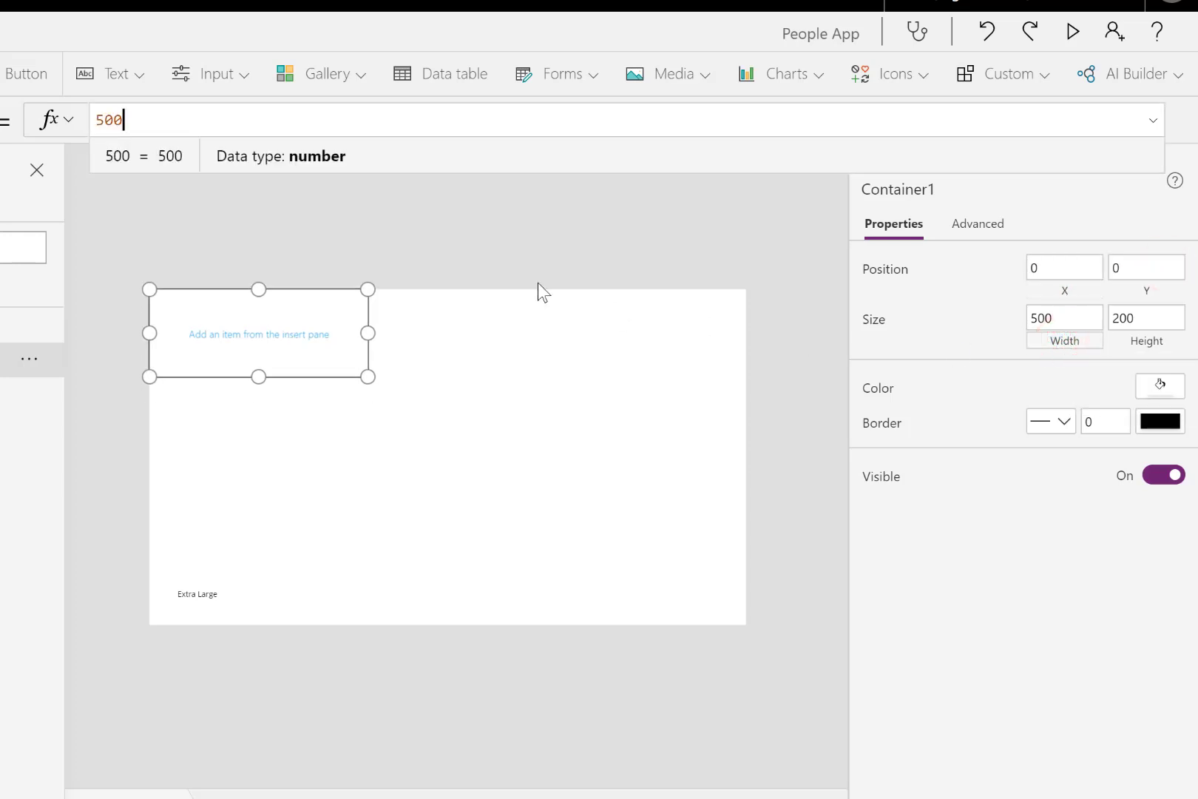
{"action": "left_click_drag", "start_coordinate": [146, 118], "coordinate": [95, 121]}
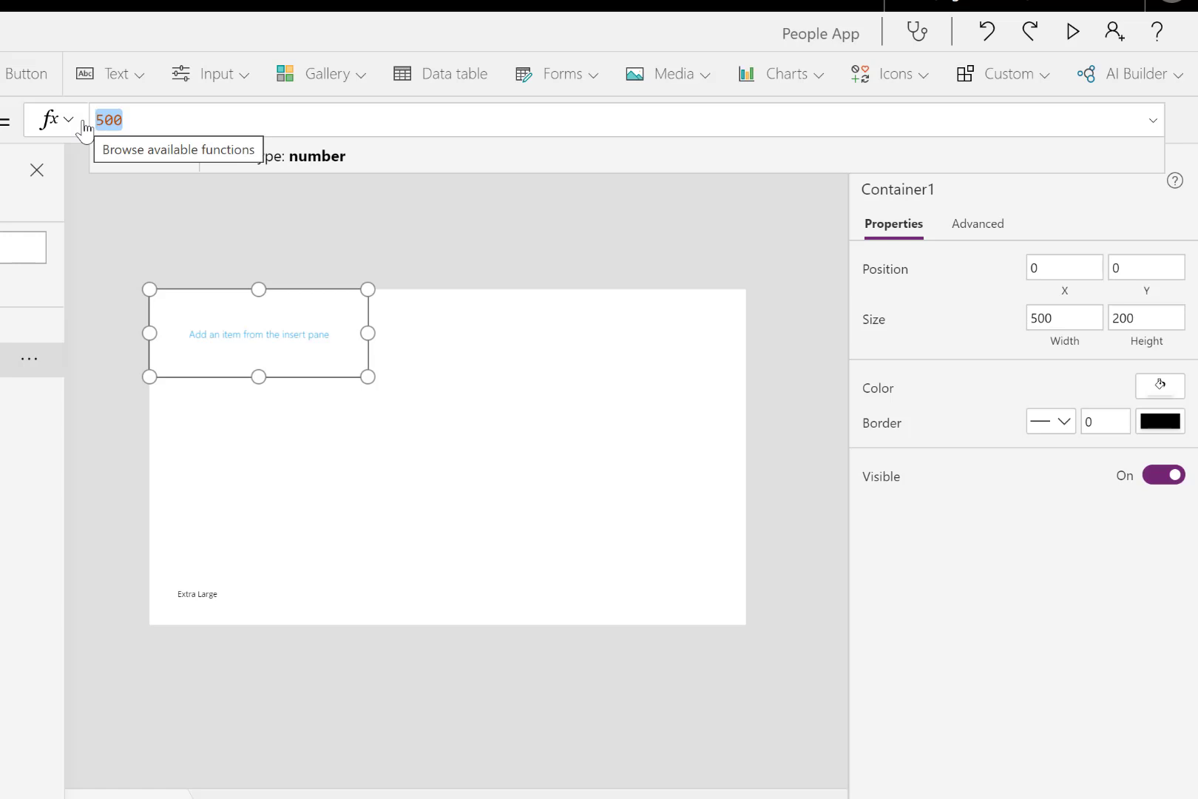
{"action": "type", "text": "P"}
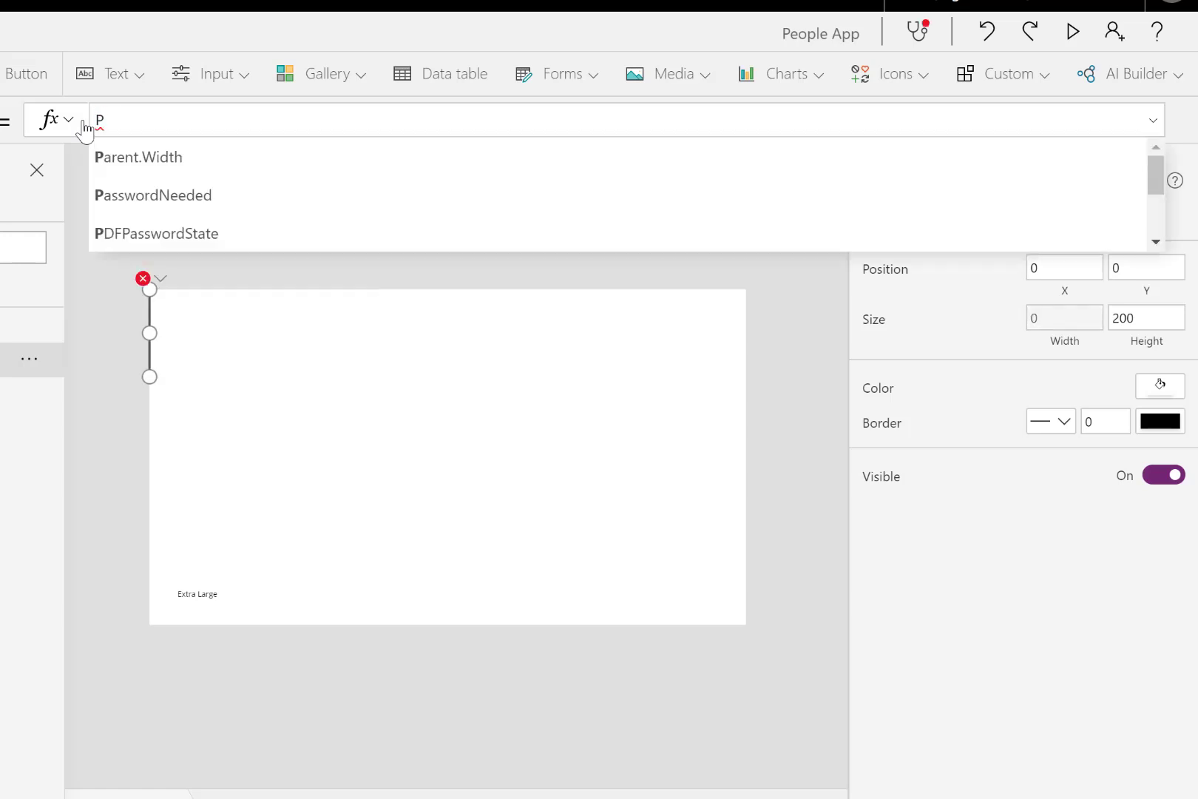
{"action": "type", "text": "arent"}
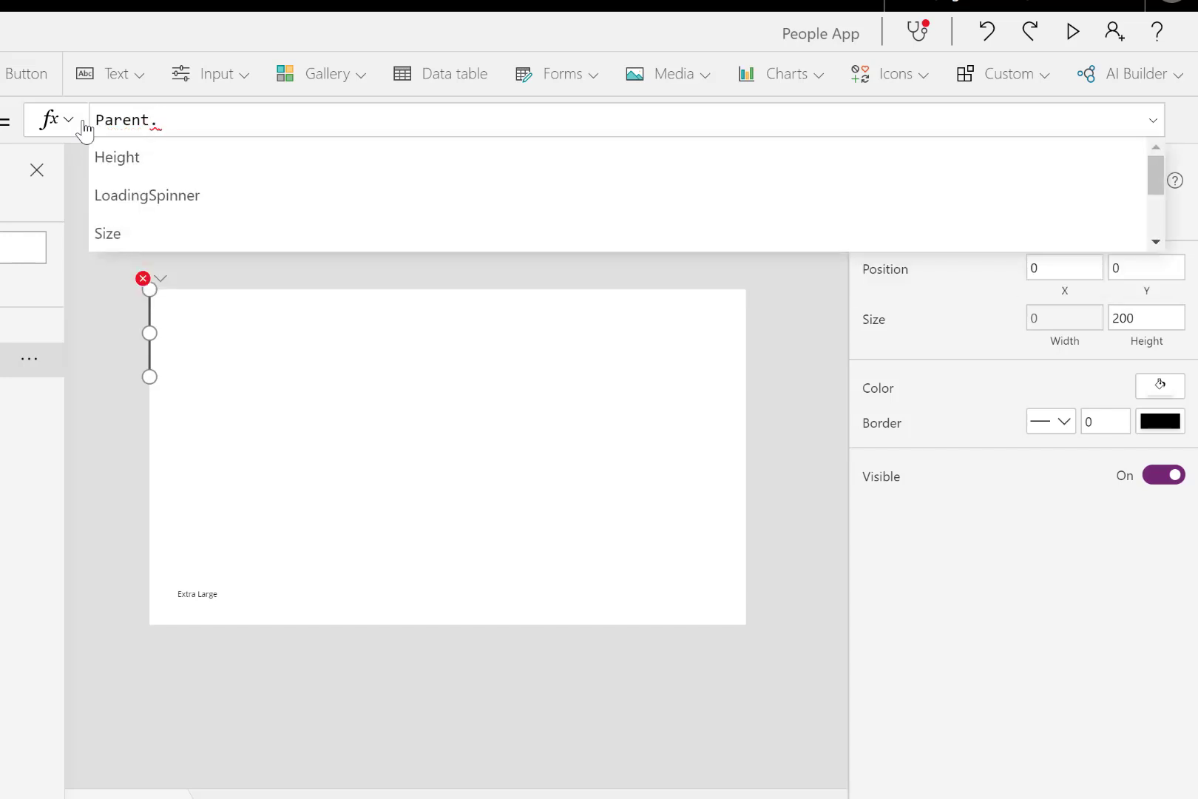
{"action": "type", "text": ".Wi"}
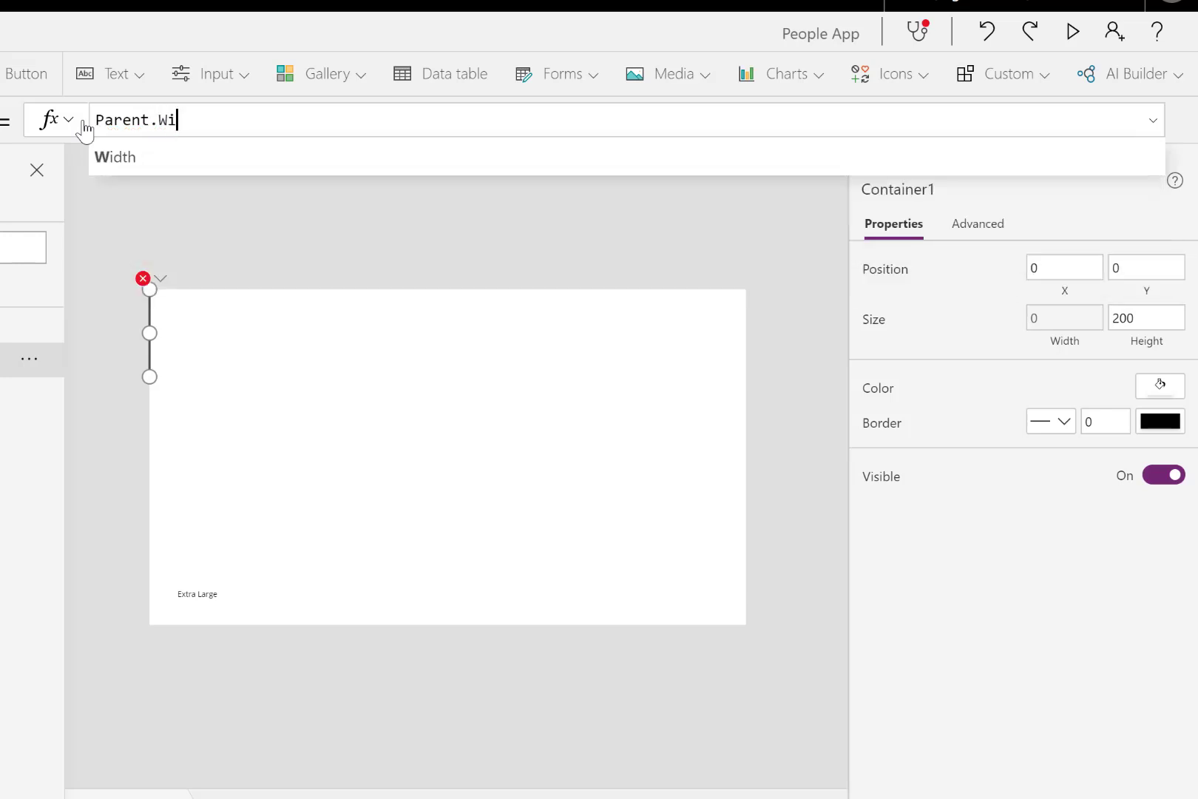
{"action": "left_click", "coordinate": [126, 154]}
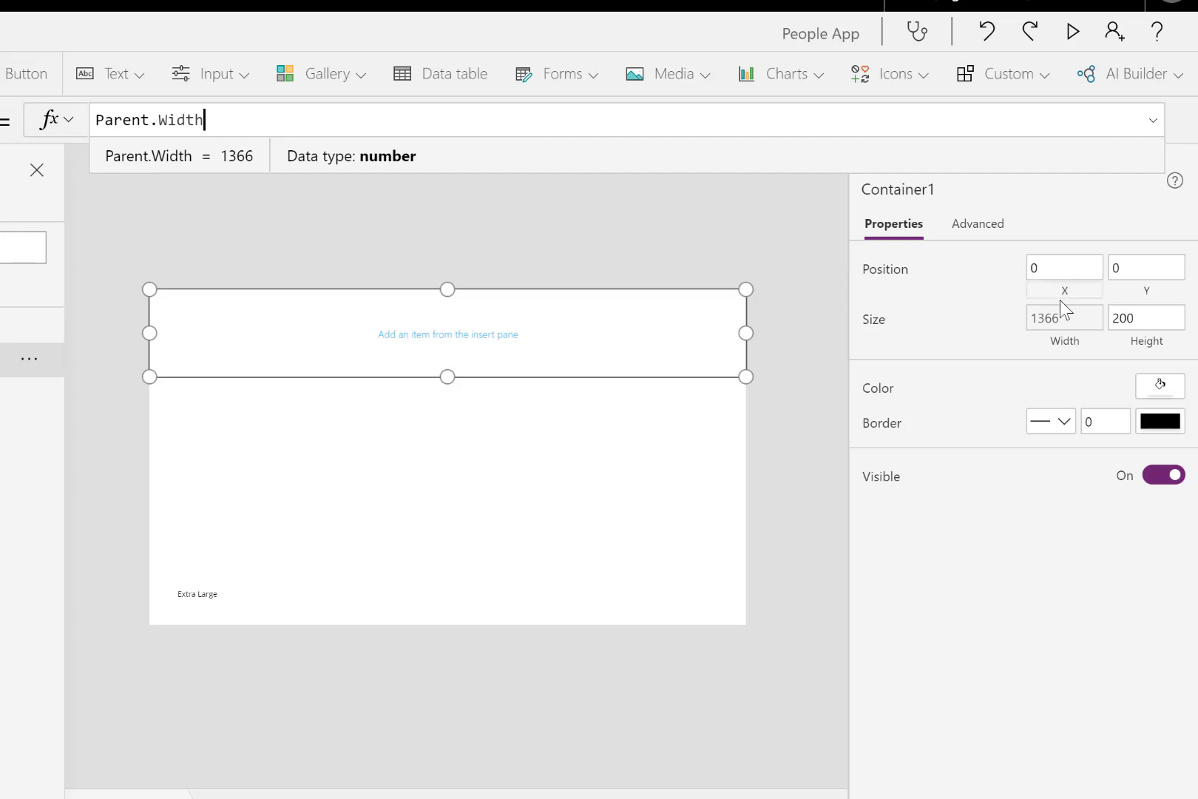
- Set the container's height to 80
{"action": "left_click", "coordinate": [1145, 346]}
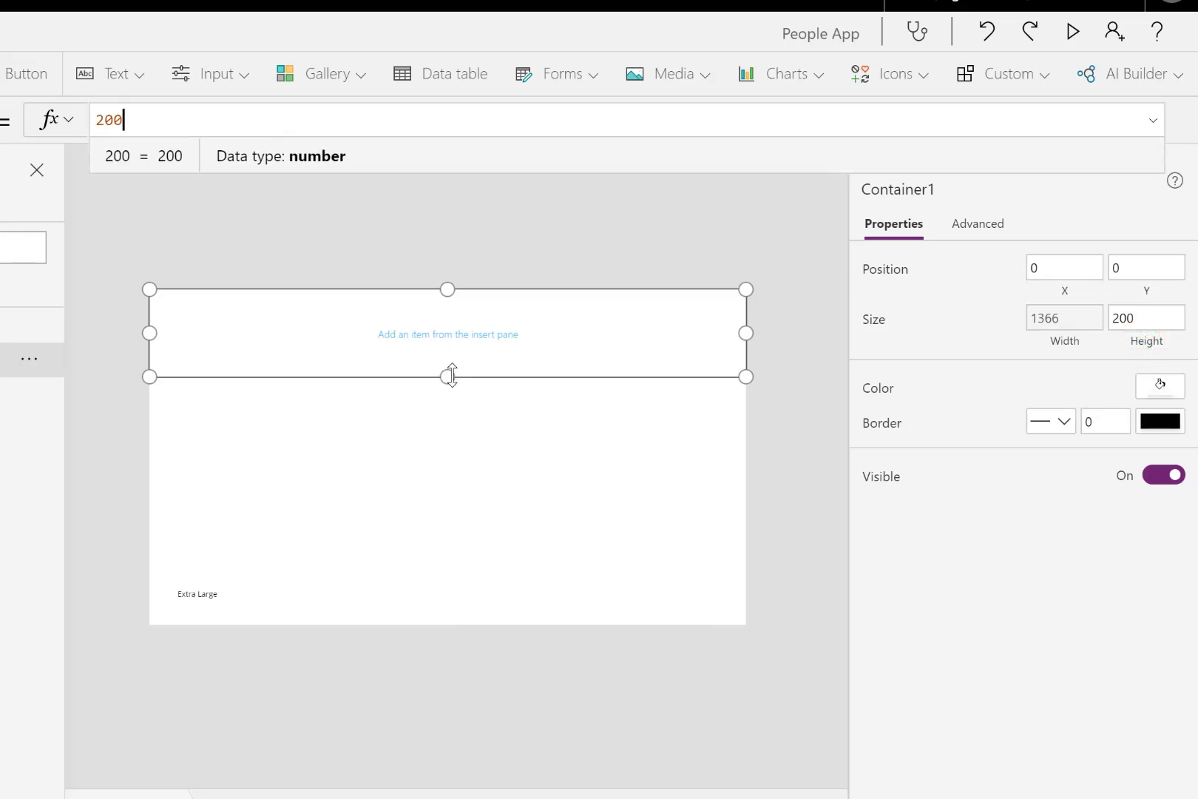
{"action": "left_click_drag", "start_coordinate": [129, 118], "coordinate": [73, 129]}
{"action": "type", "text": "80"}
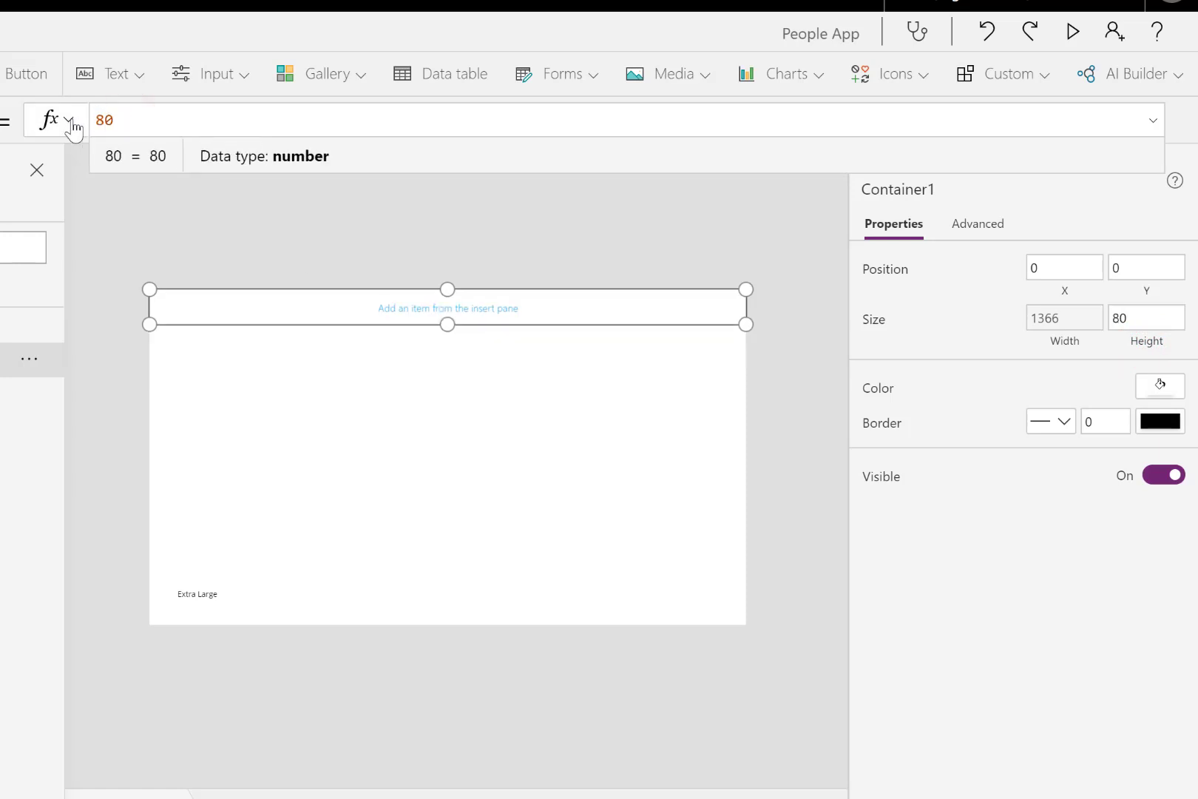
- Insert a text label inside the container at the top of MainScreen
{"action": "left_click", "coordinate": [385, 224]}
{"action": "left_click", "coordinate": [583, 304]}
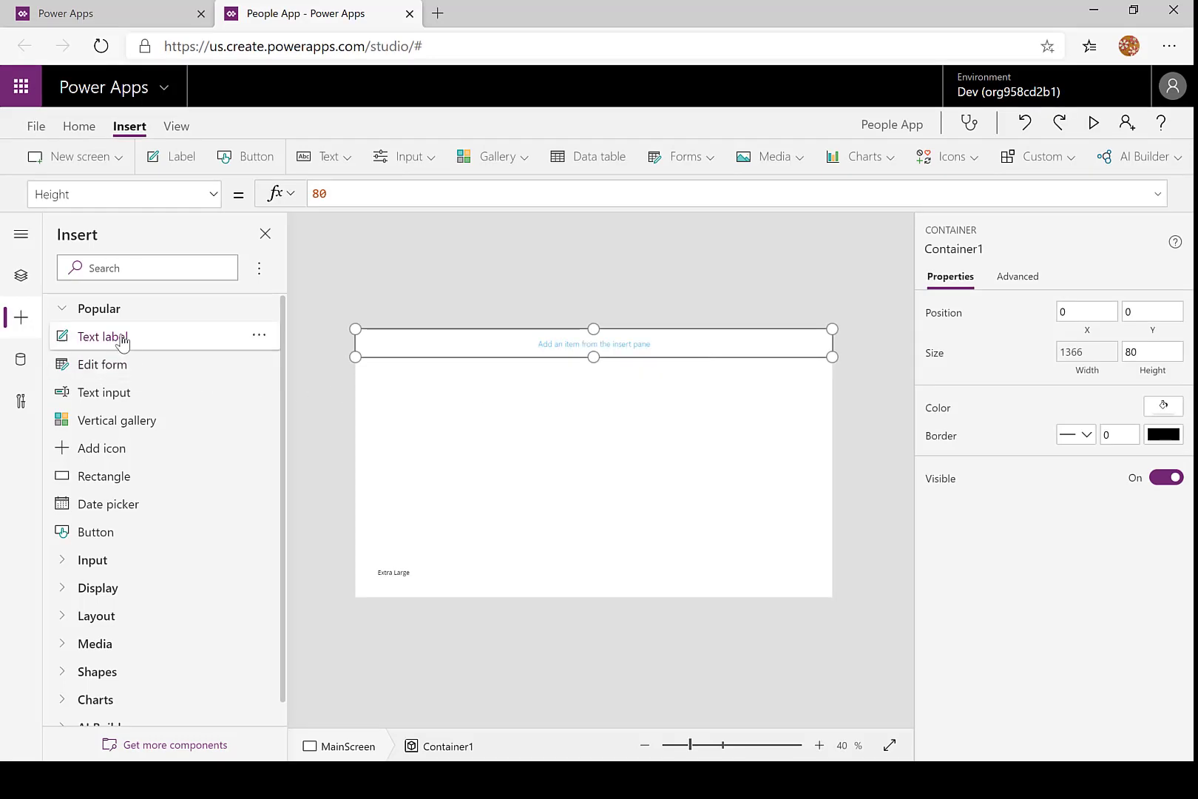
{"action": "left_click_drag", "start_coordinate": [123, 341], "coordinate": [488, 335]}
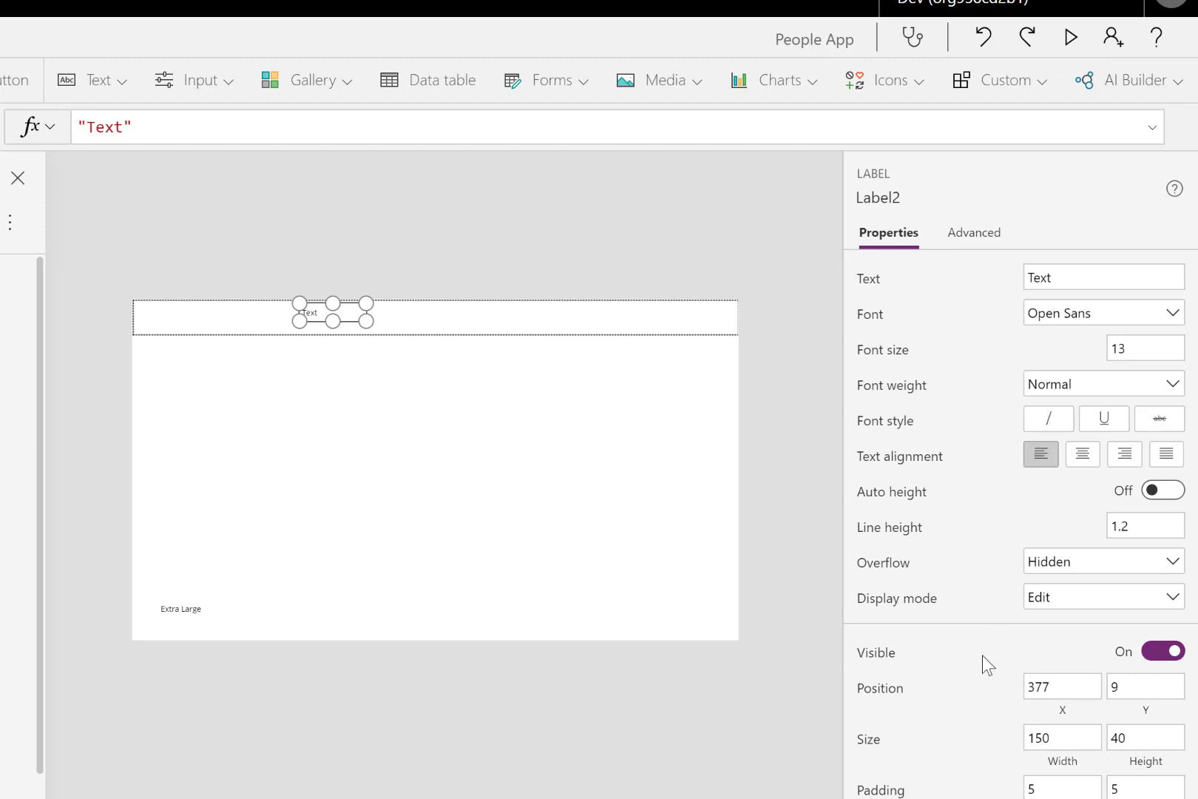
- Set the new label's position inside the container to X 0 and Y 0
{"action": "left_click", "coordinate": [1193, 612]}
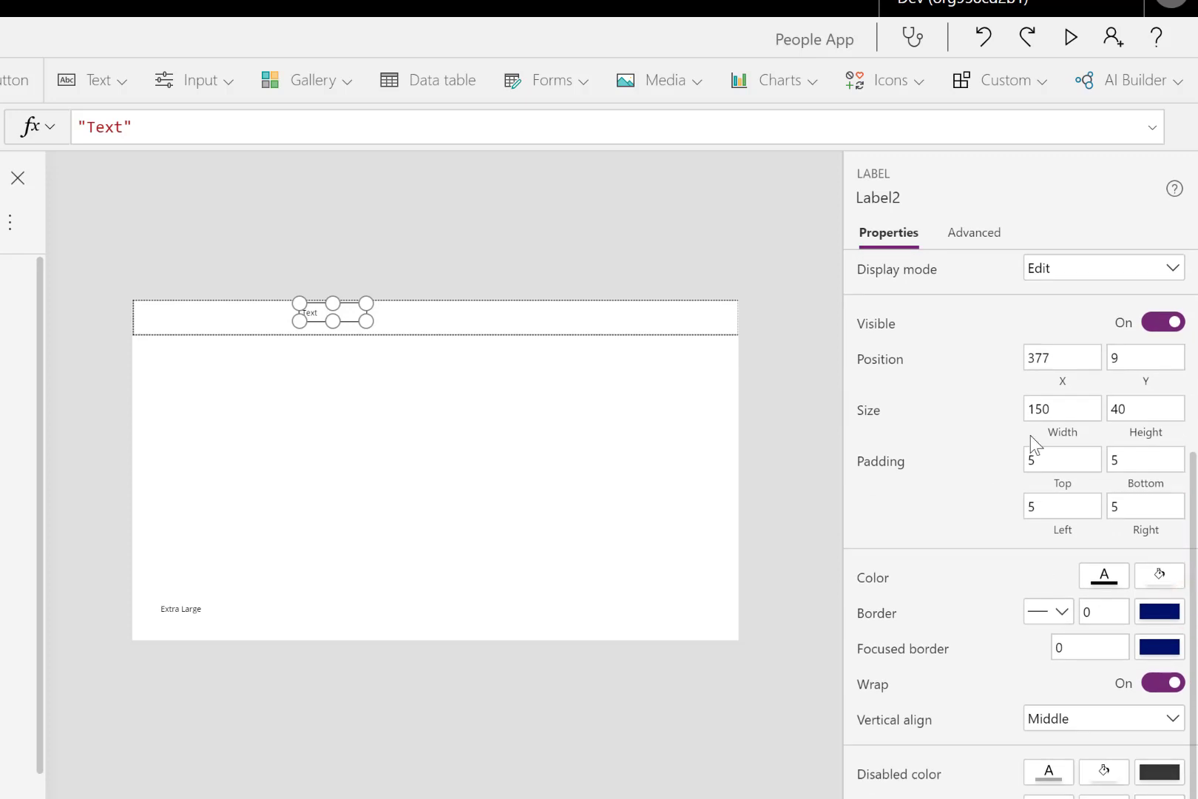
{"action": "left_click", "coordinate": [1064, 358]}
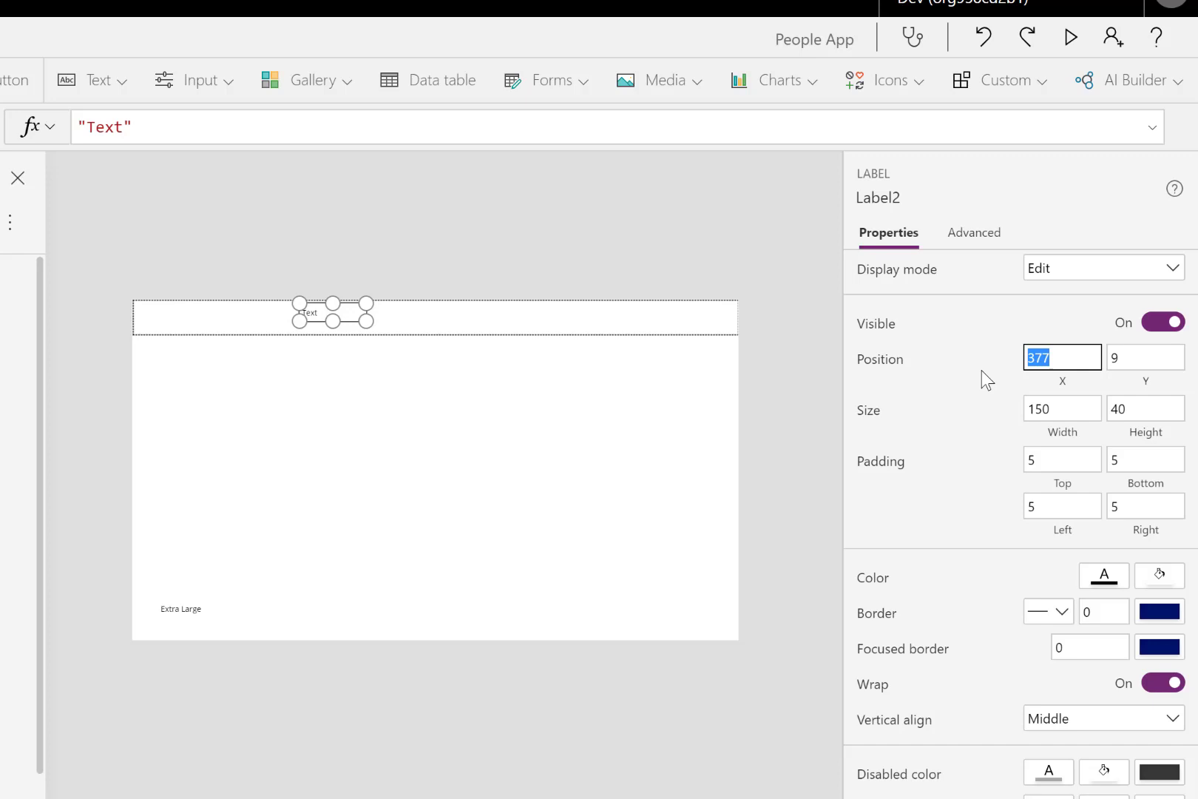
{"action": "type", "text": "0"}
{"action": "key", "text": "Tab"}
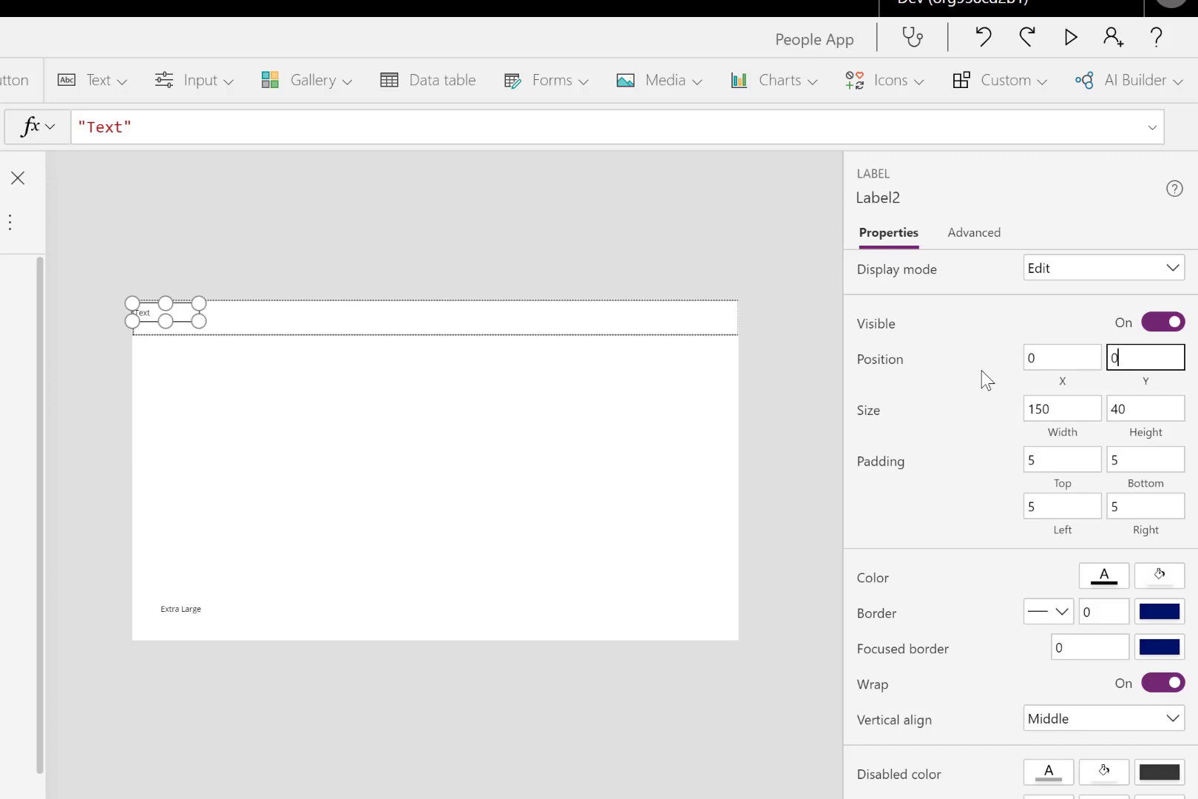
{"action": "key", "text": "Tab"}
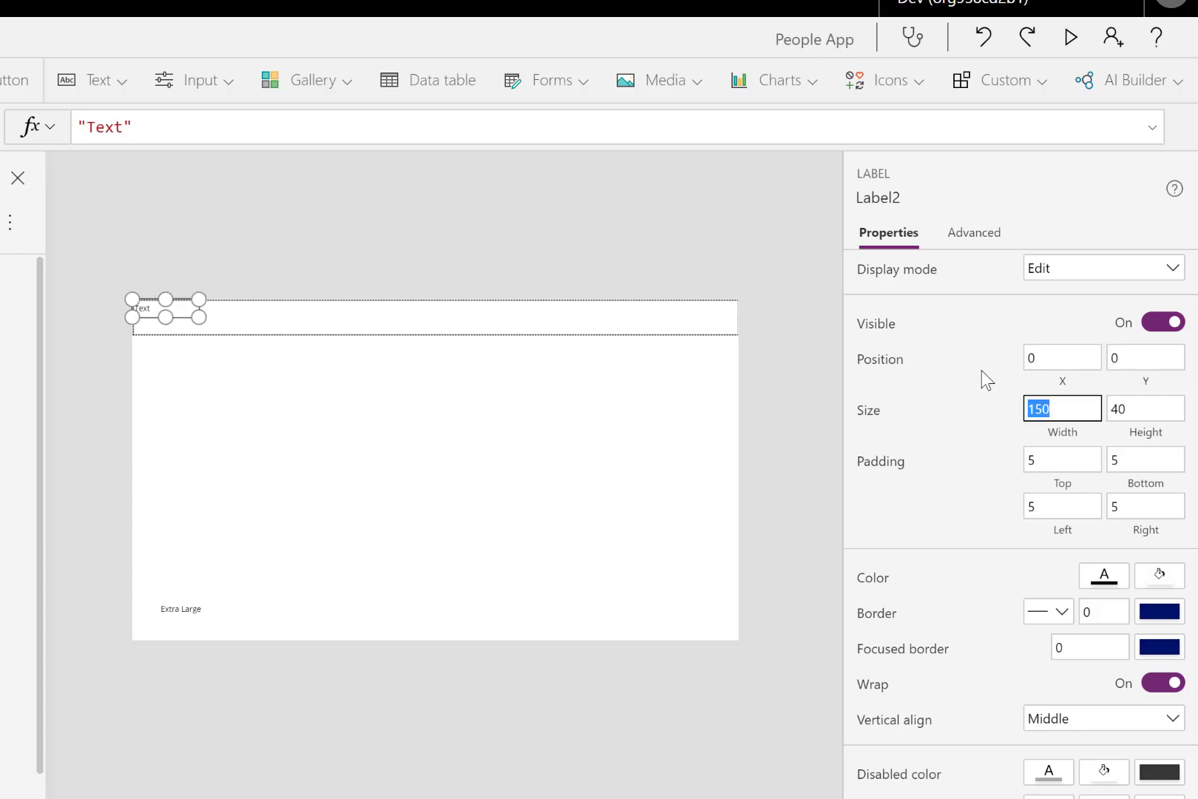
- Make the label fill its container by setting its width to Parent.Width and its height to Parent.Height
{"action": "left_click", "coordinate": [1069, 436]}
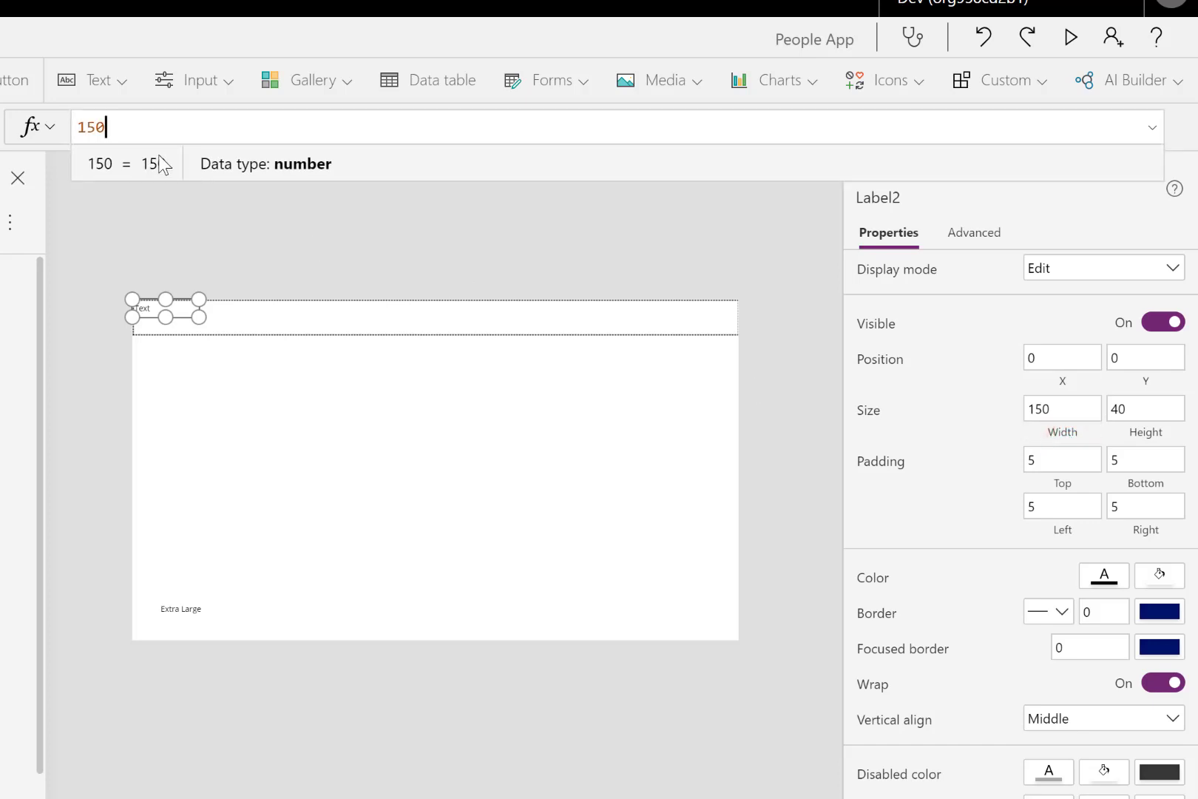
{"action": "double_click", "coordinate": [133, 128]}
{"action": "type", "text": "Paren"}
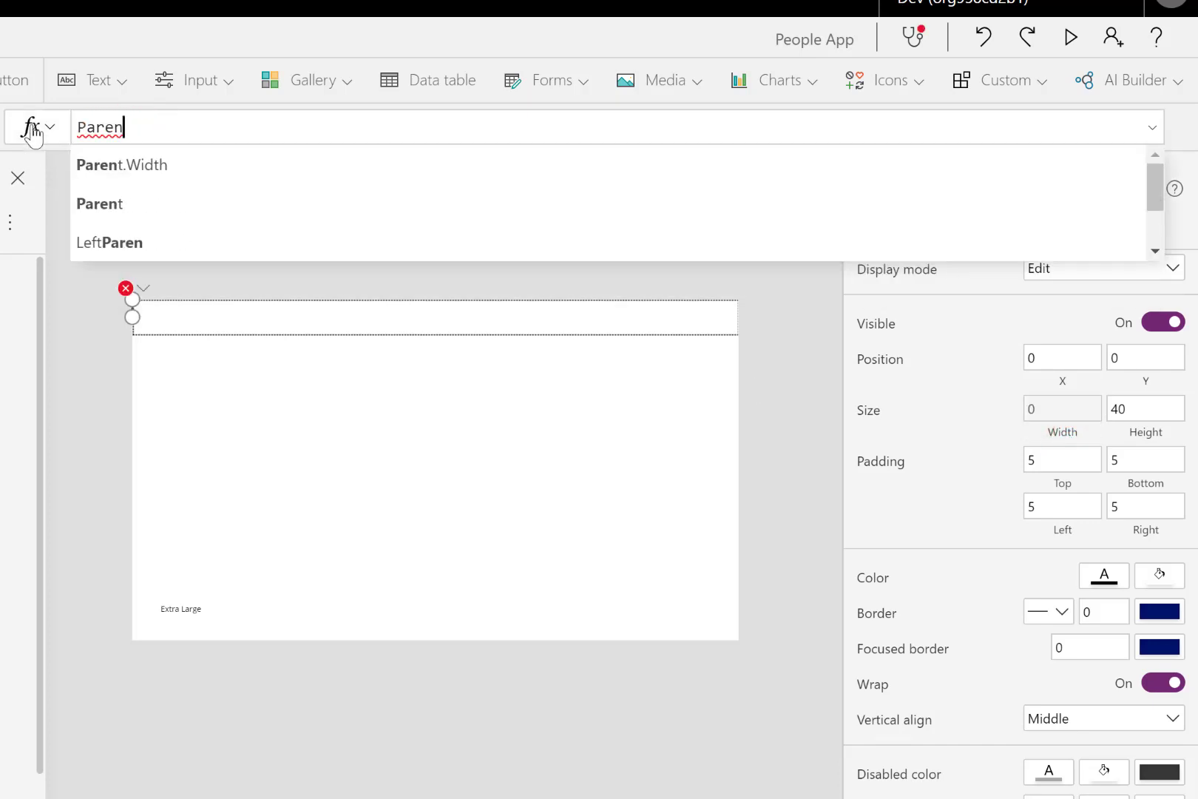
{"action": "left_click", "coordinate": [132, 165]}
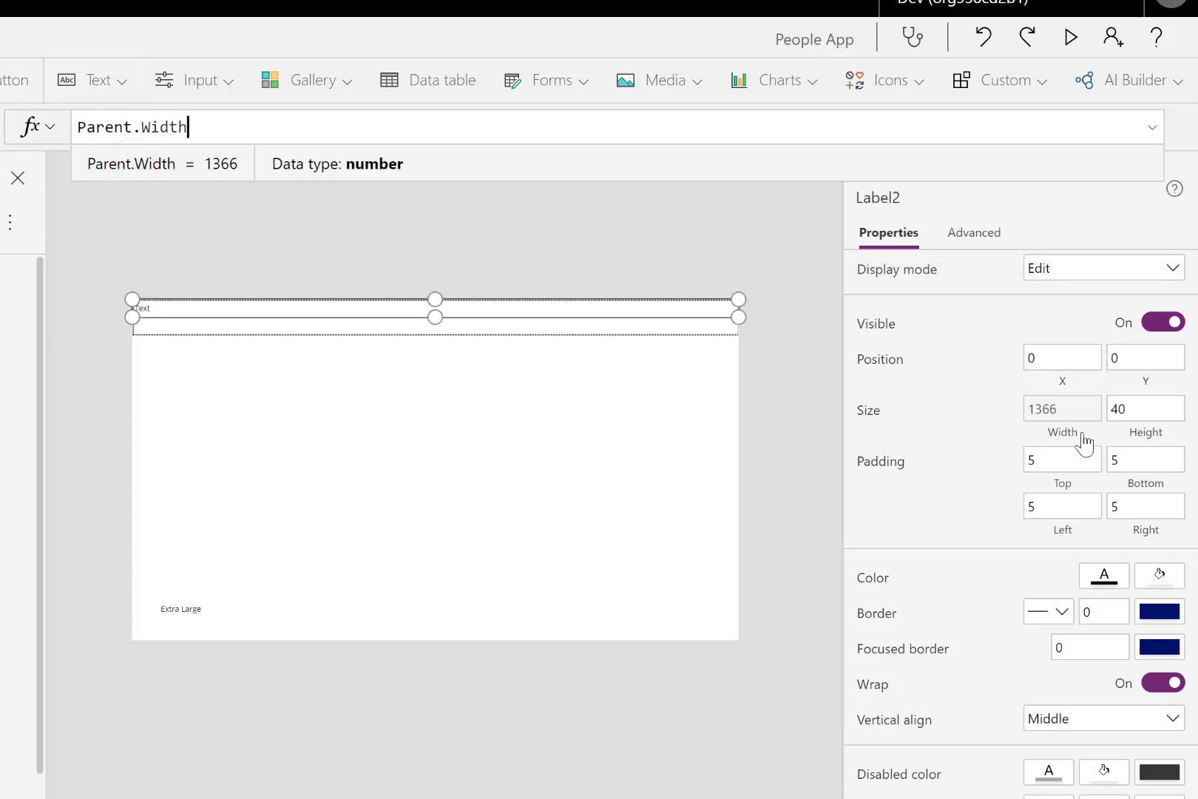
{"action": "left_click", "coordinate": [1140, 424]}
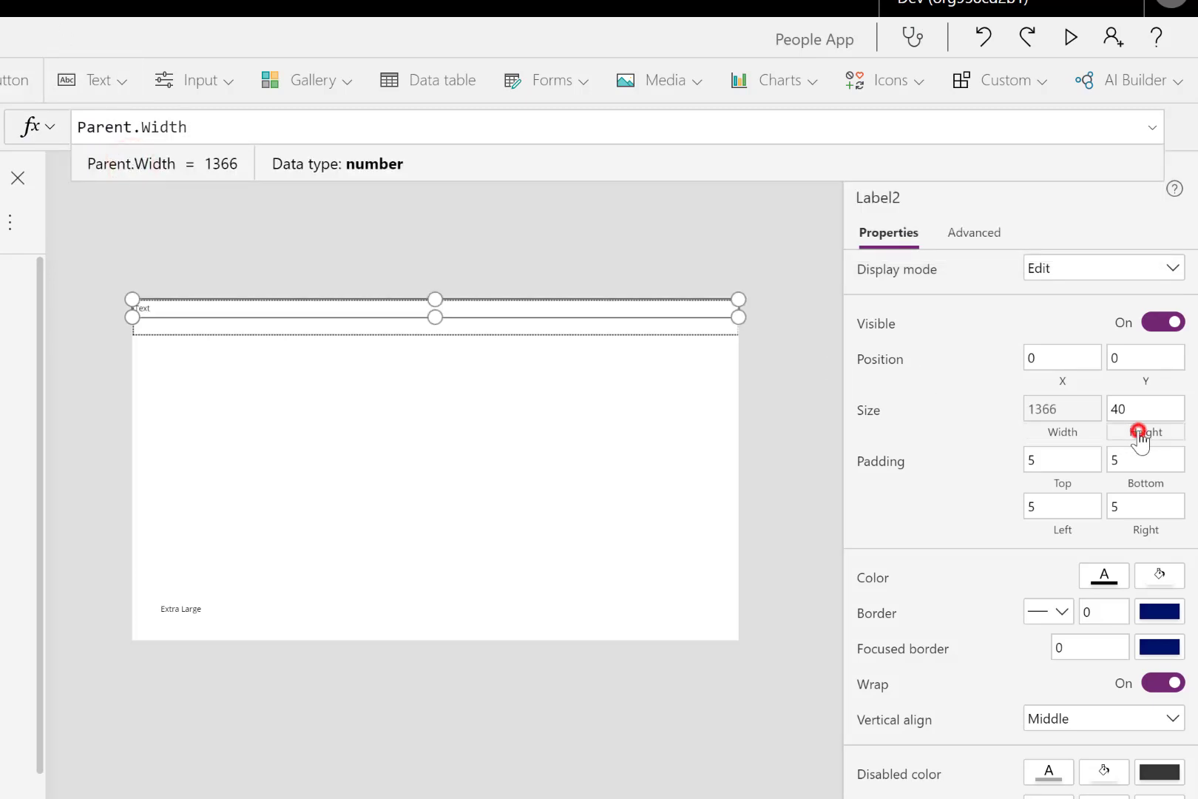
{"action": "double_click", "coordinate": [117, 134]}
{"action": "type", "text": "pa"}
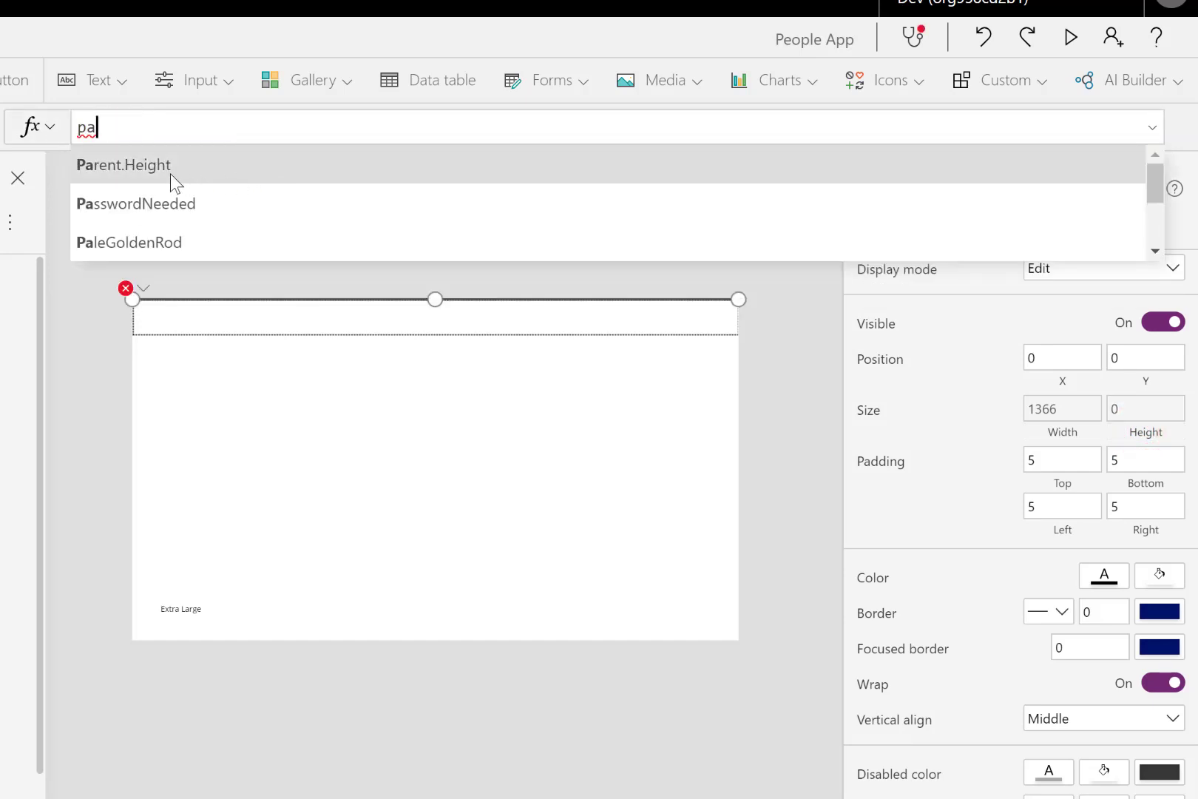
{"action": "left_click", "coordinate": [170, 175]}
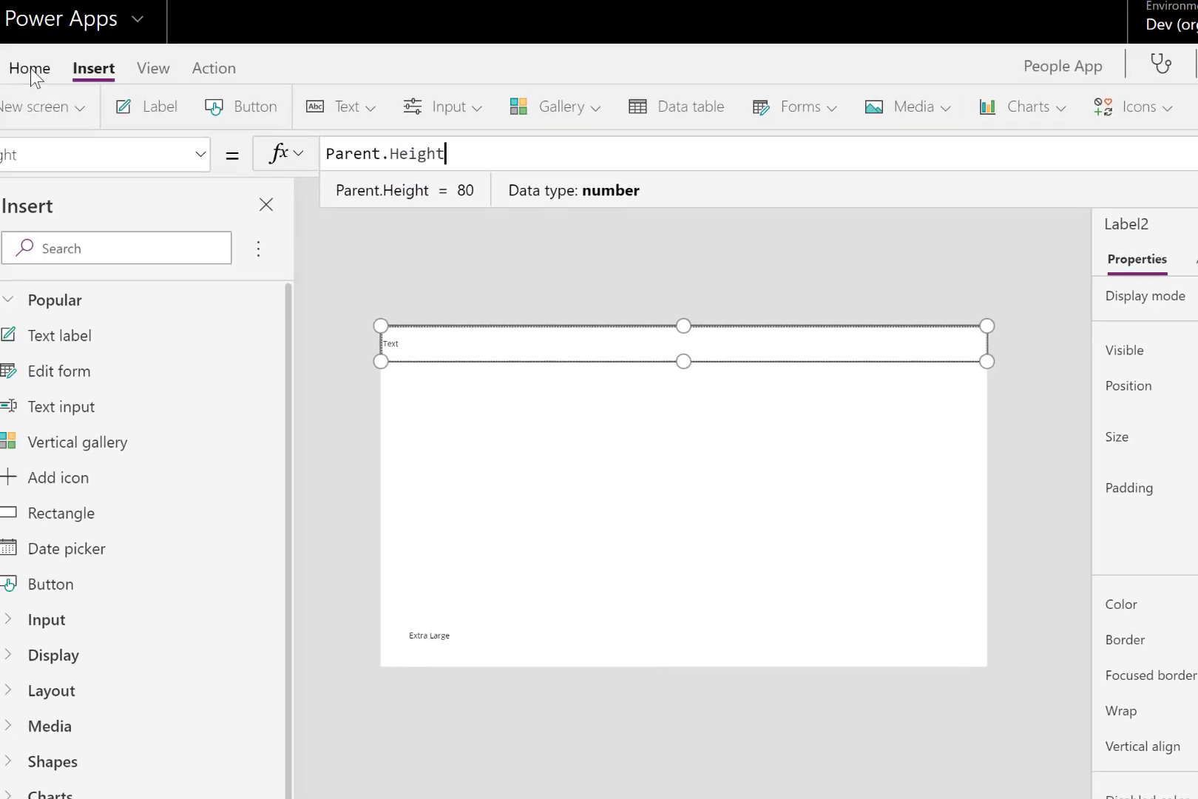
- Give the header label inside the container a blue fill and white text
{"action": "left_click", "coordinate": [28, 69]}
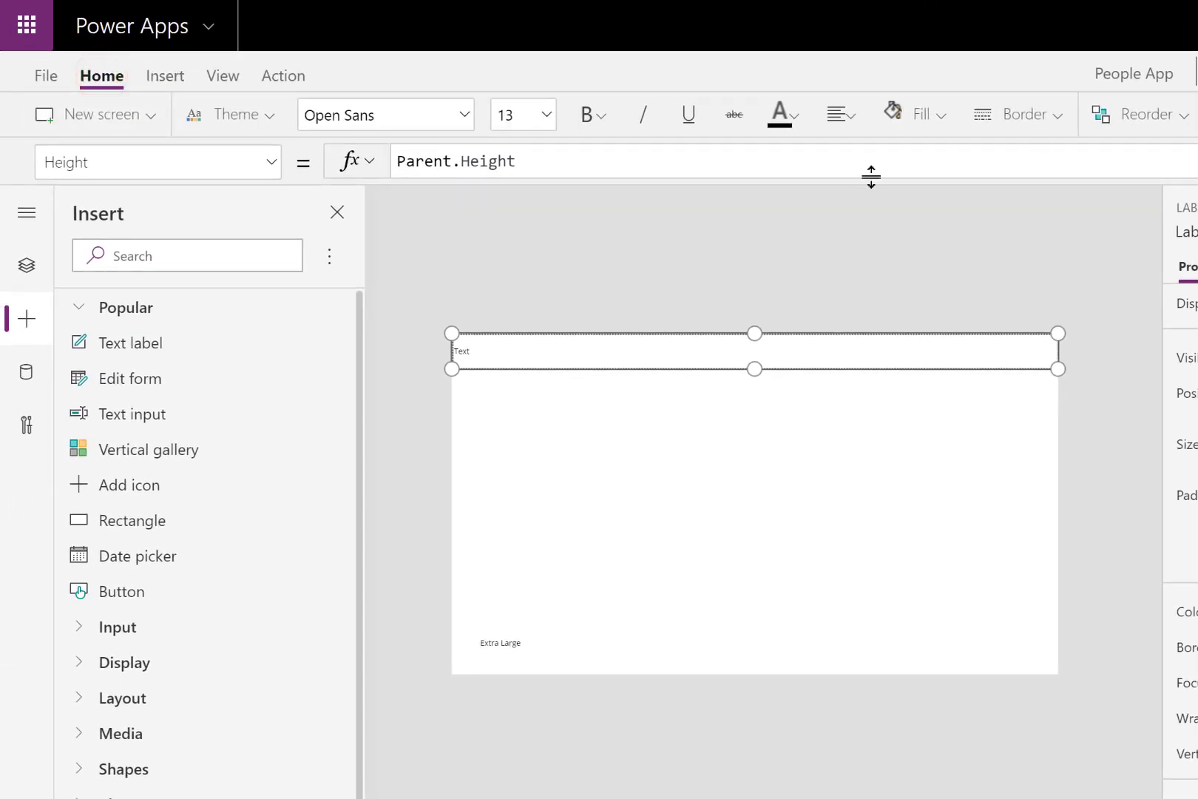
{"action": "left_click", "coordinate": [940, 117]}
{"action": "left_click", "coordinate": [934, 234]}
{"action": "left_click", "coordinate": [794, 116]}
{"action": "left_click", "coordinate": [792, 234]}
- Center the header label's text and set its font size to 24
{"action": "left_click", "coordinate": [841, 115]}
{"action": "left_click", "coordinate": [851, 207]}
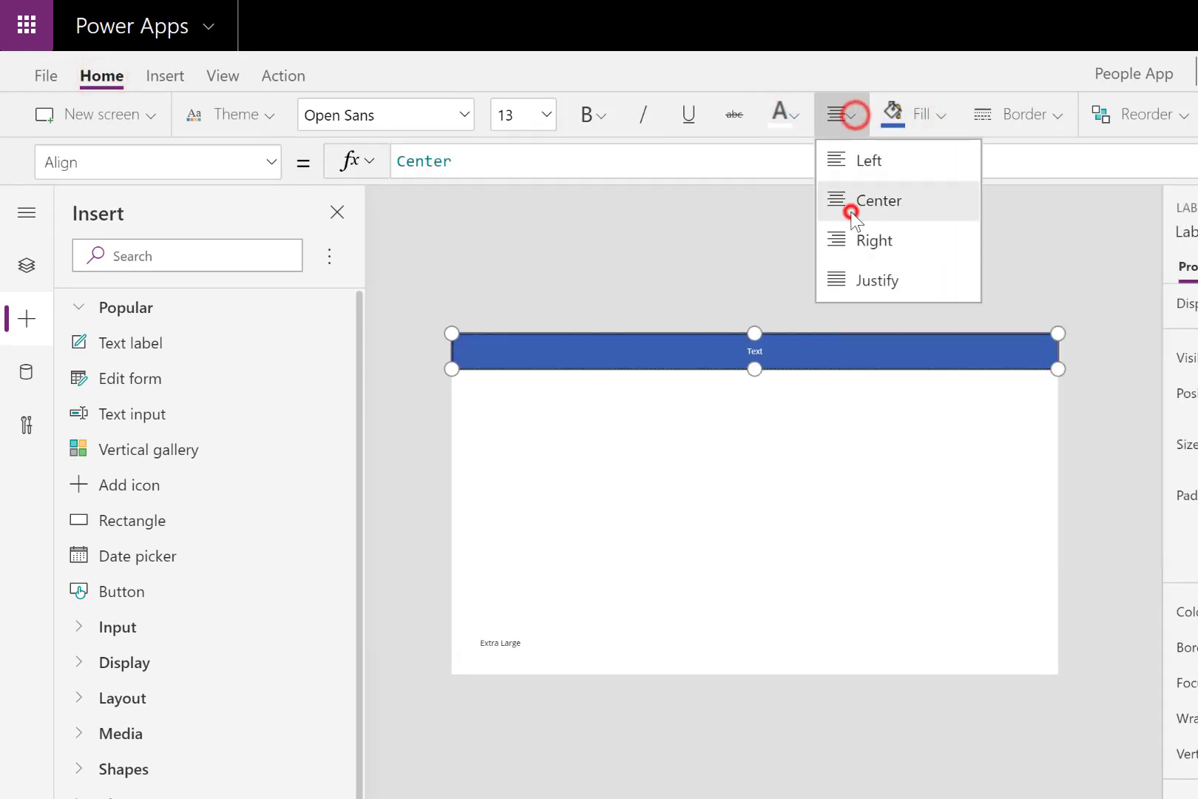
{"action": "left_click", "coordinate": [547, 116]}
{"action": "left_click", "coordinate": [521, 401]}
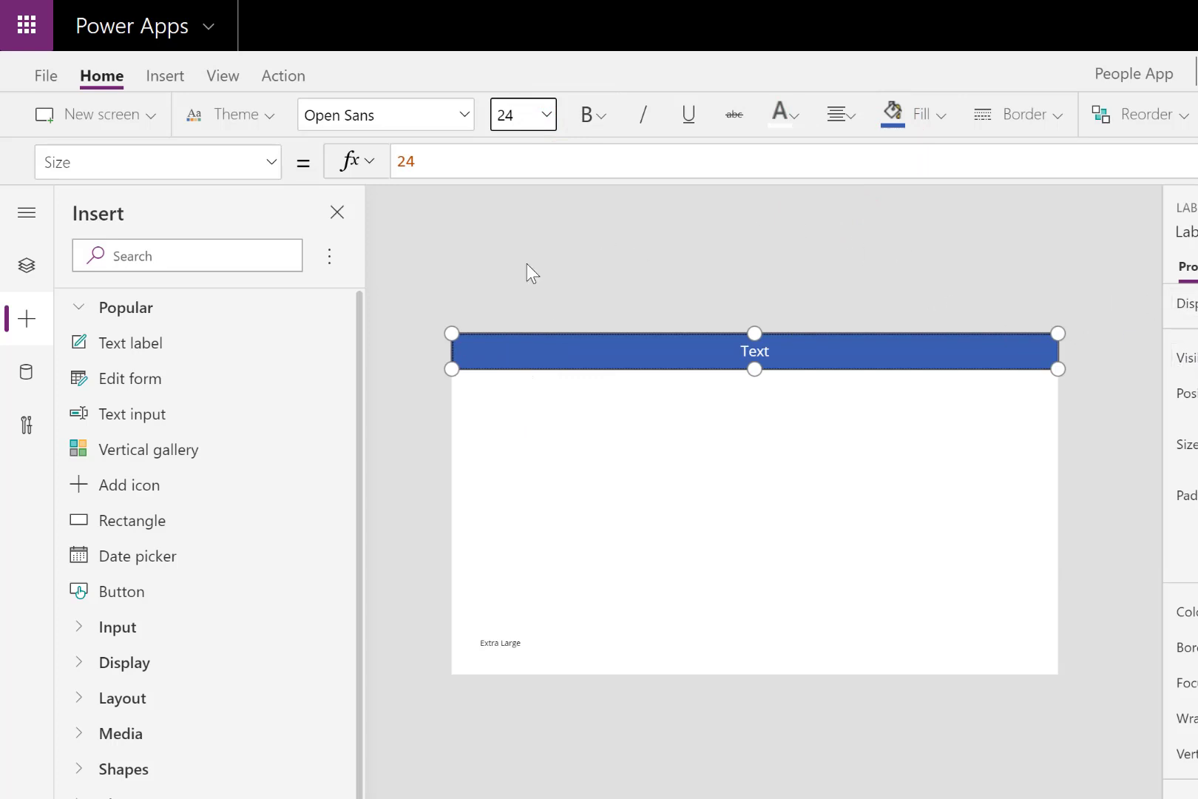
{"action": "left_click", "coordinate": [714, 244]}
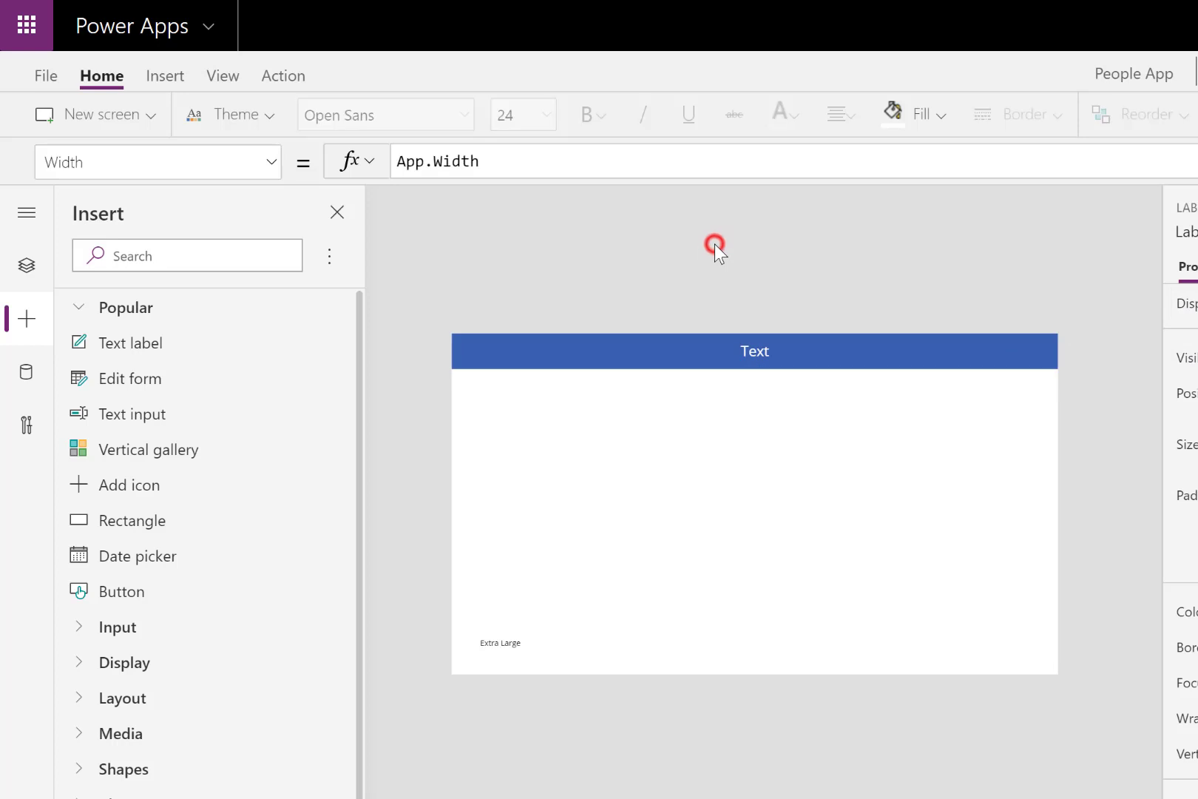
- Set the header label's text to the formula AppScreenSize.Text & " App"
{"action": "left_click", "coordinate": [861, 349]}
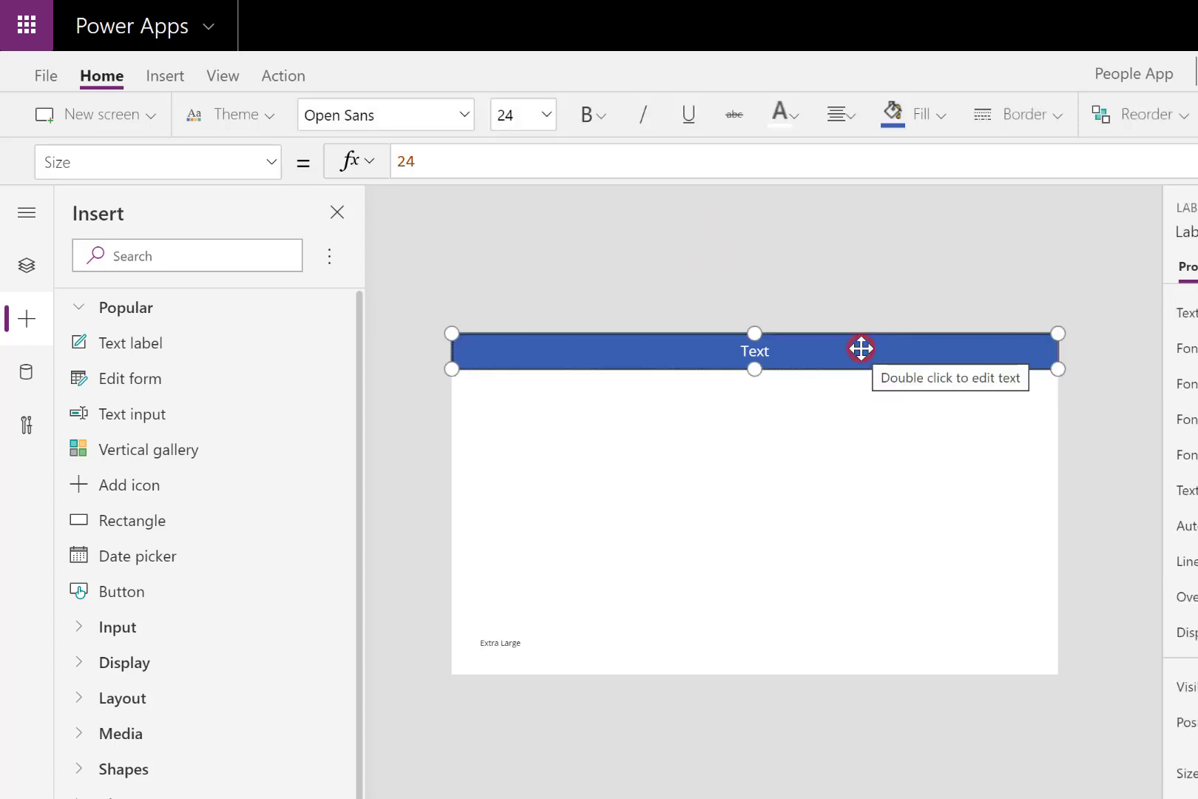
{"action": "left_click", "coordinate": [1191, 313]}
{"action": "left_click", "coordinate": [463, 162]}
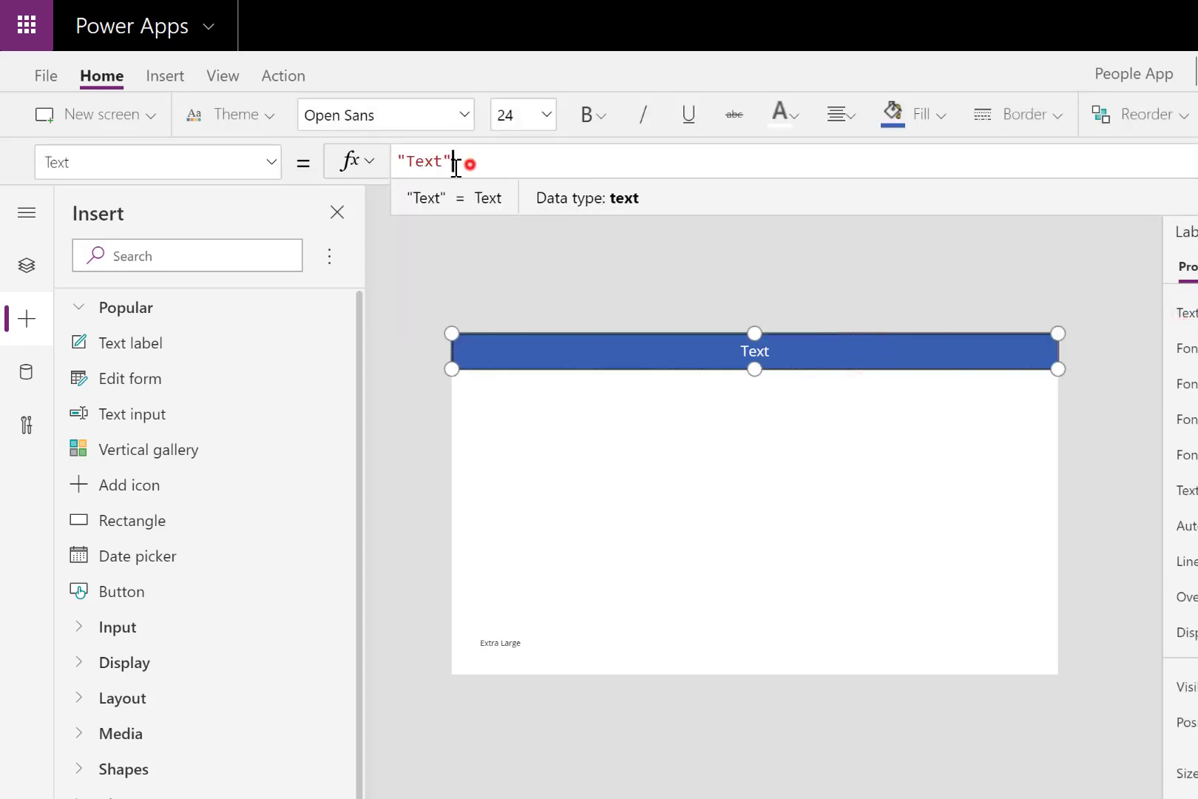
{"action": "key", "text": "ctrl+a"}
{"action": "type", "text": "app"}
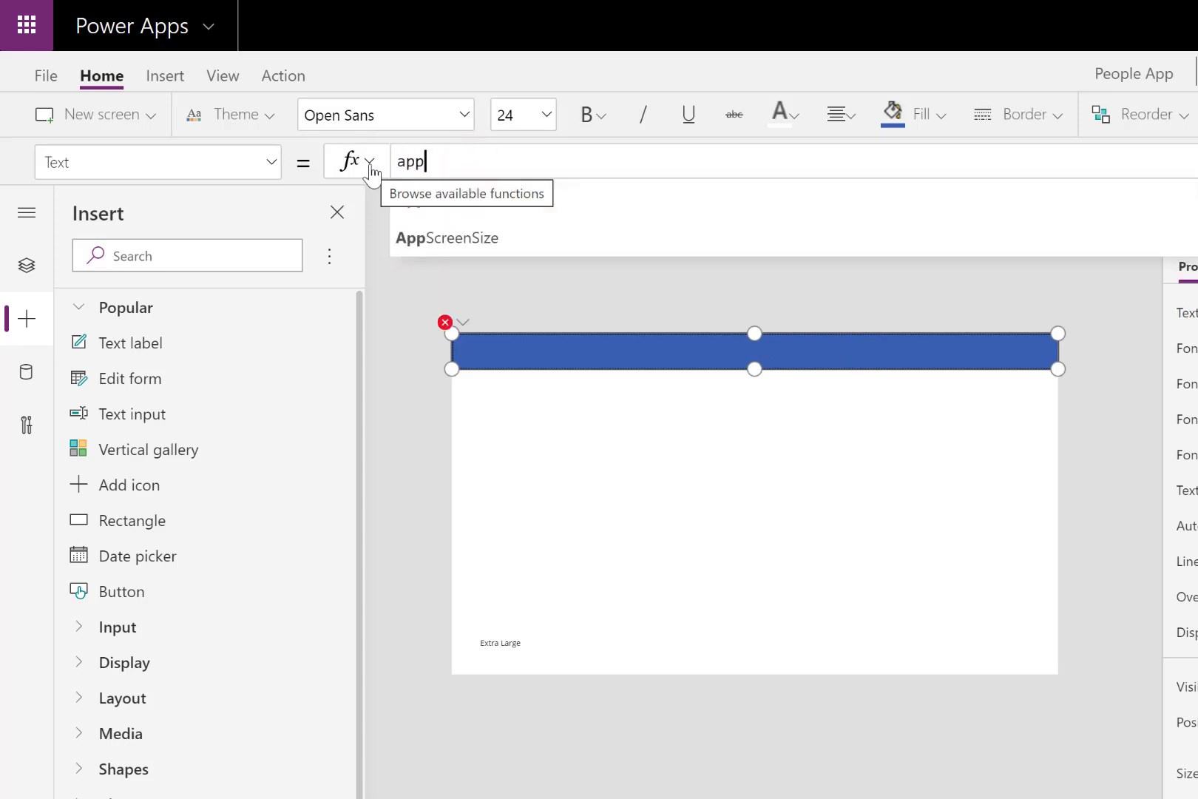
{"action": "left_click", "coordinate": [457, 234]}
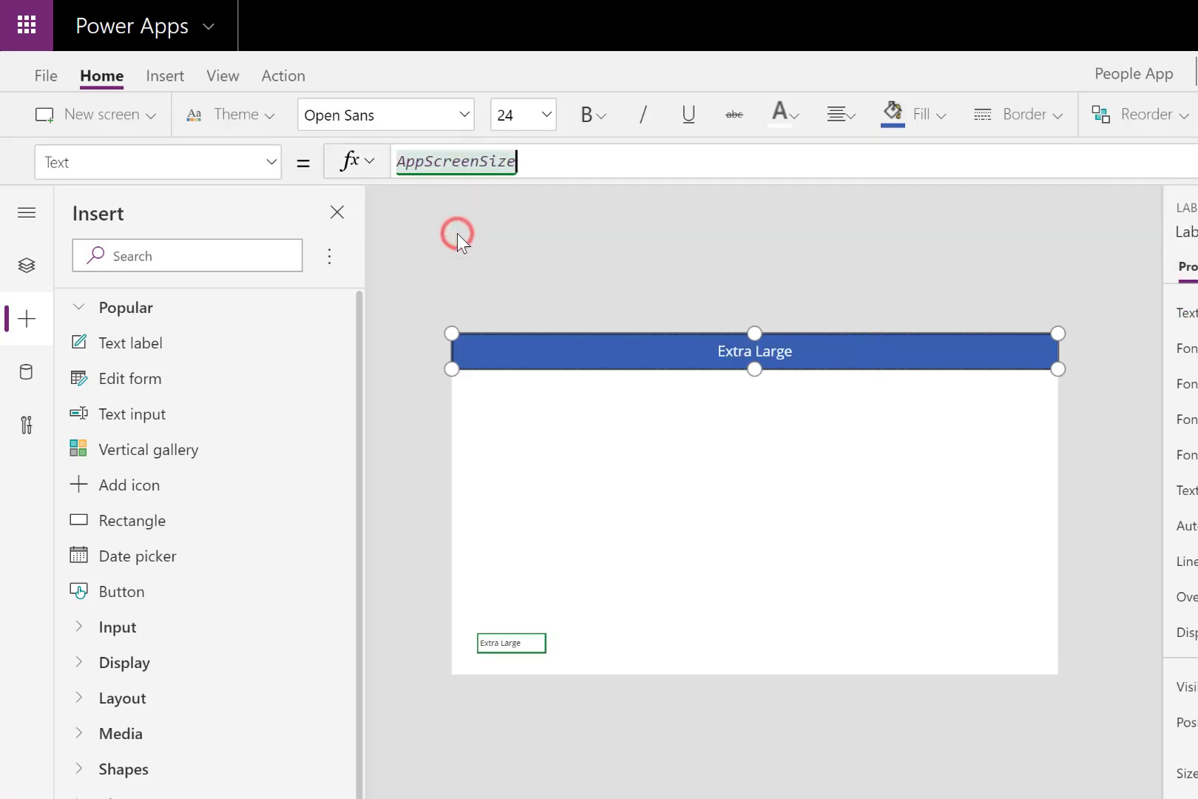
{"action": "type", "text": ".tex"}
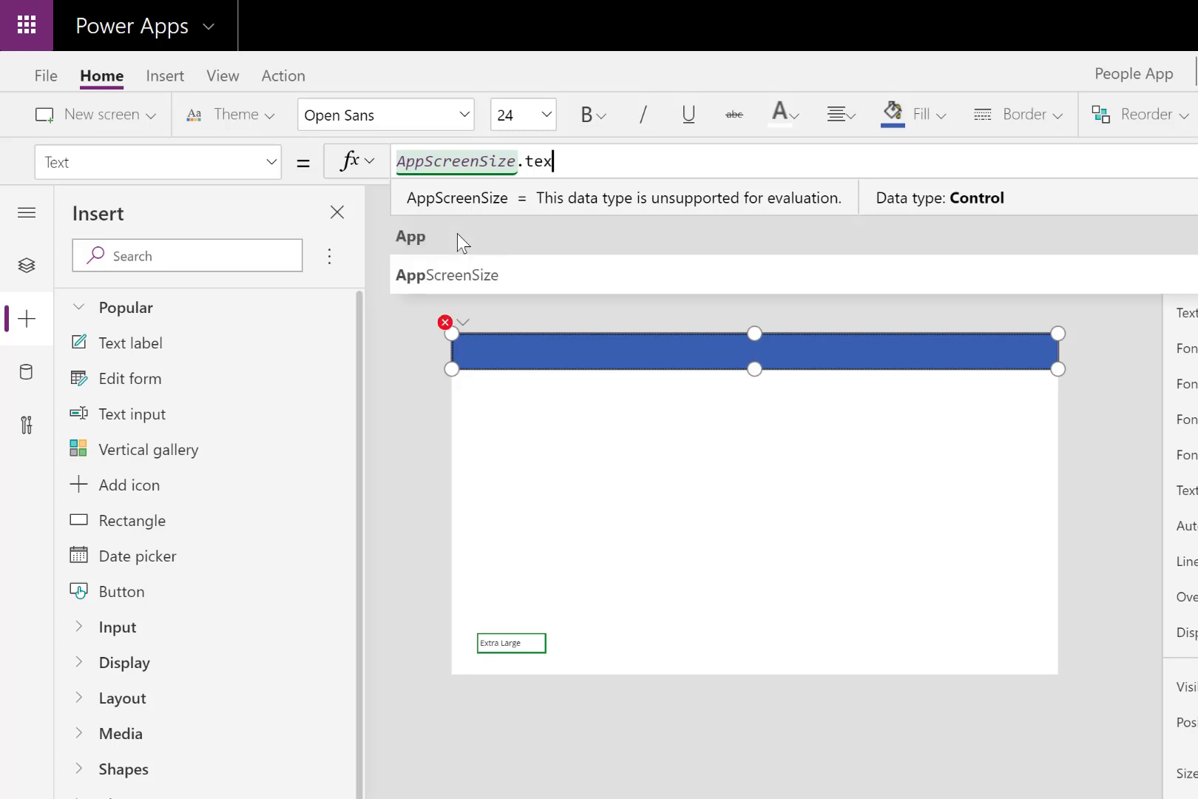
{"action": "type", "text": "t & "}
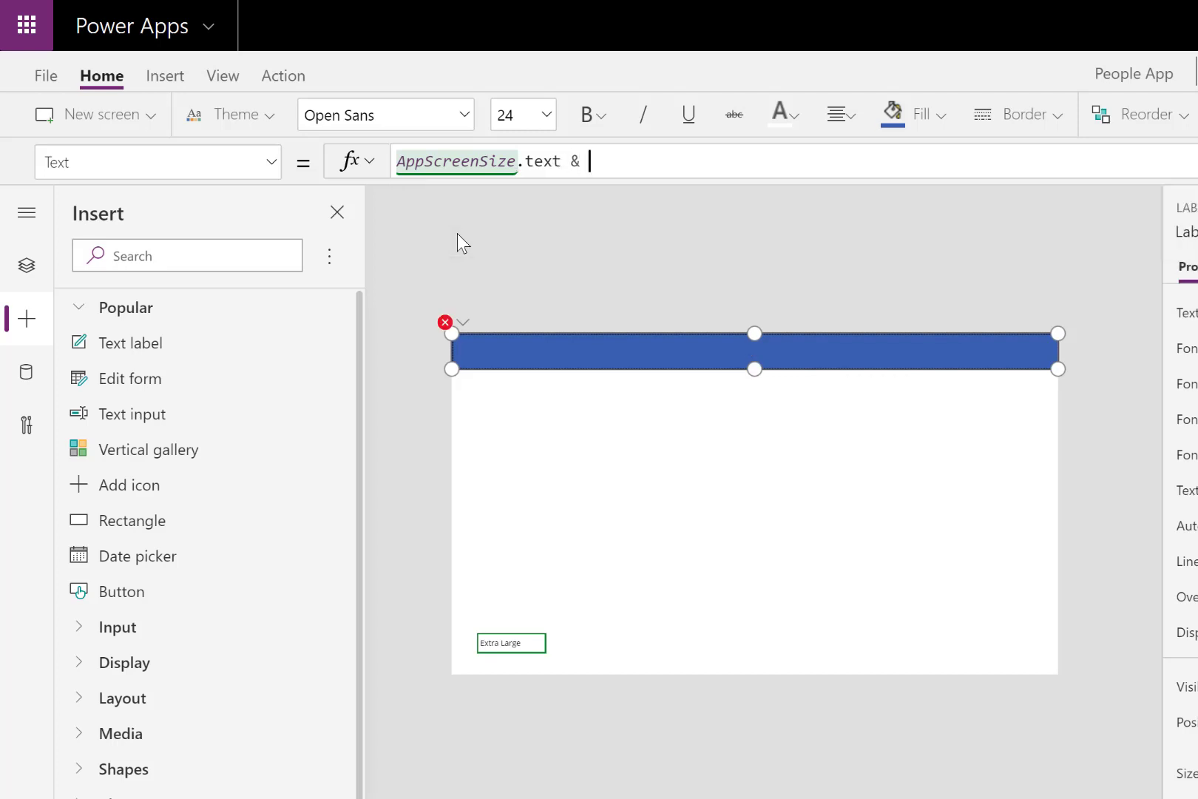
{"action": "type", "text": "\" App\""}
{"action": "left_click", "coordinate": [533, 163]}
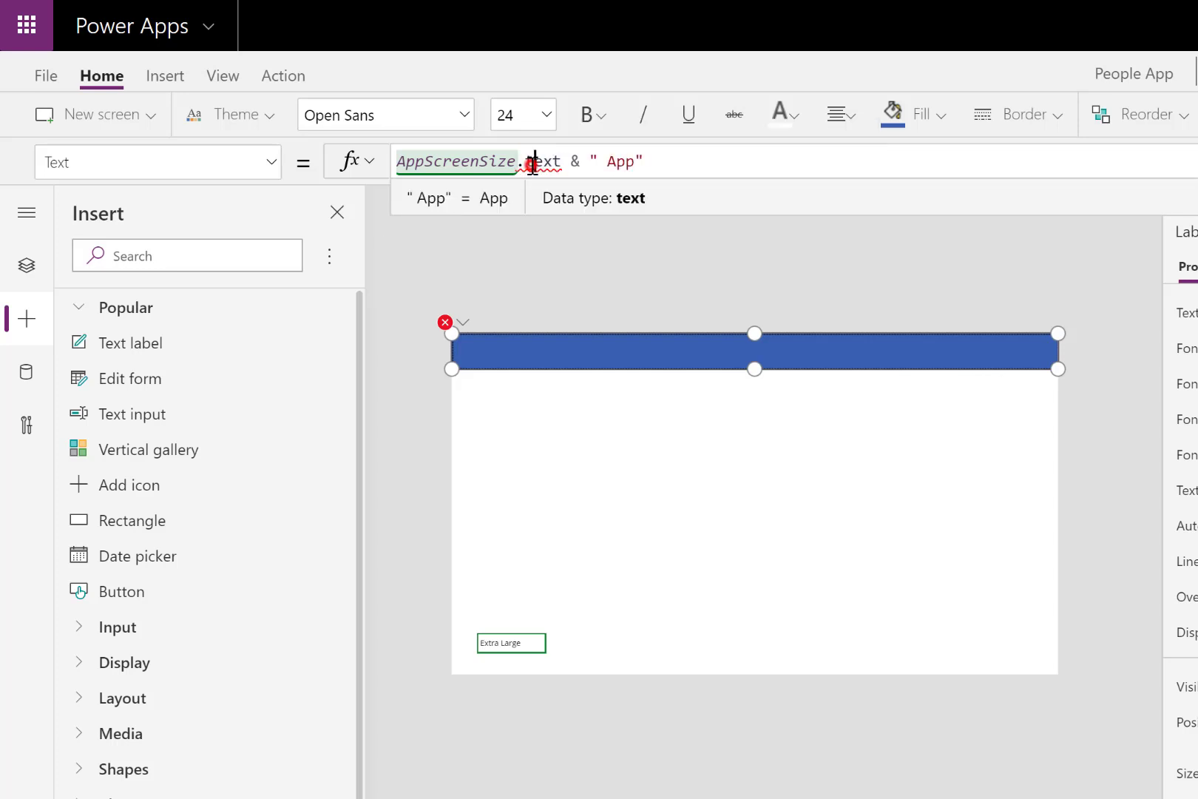
{"action": "left_click", "coordinate": [464, 203]}
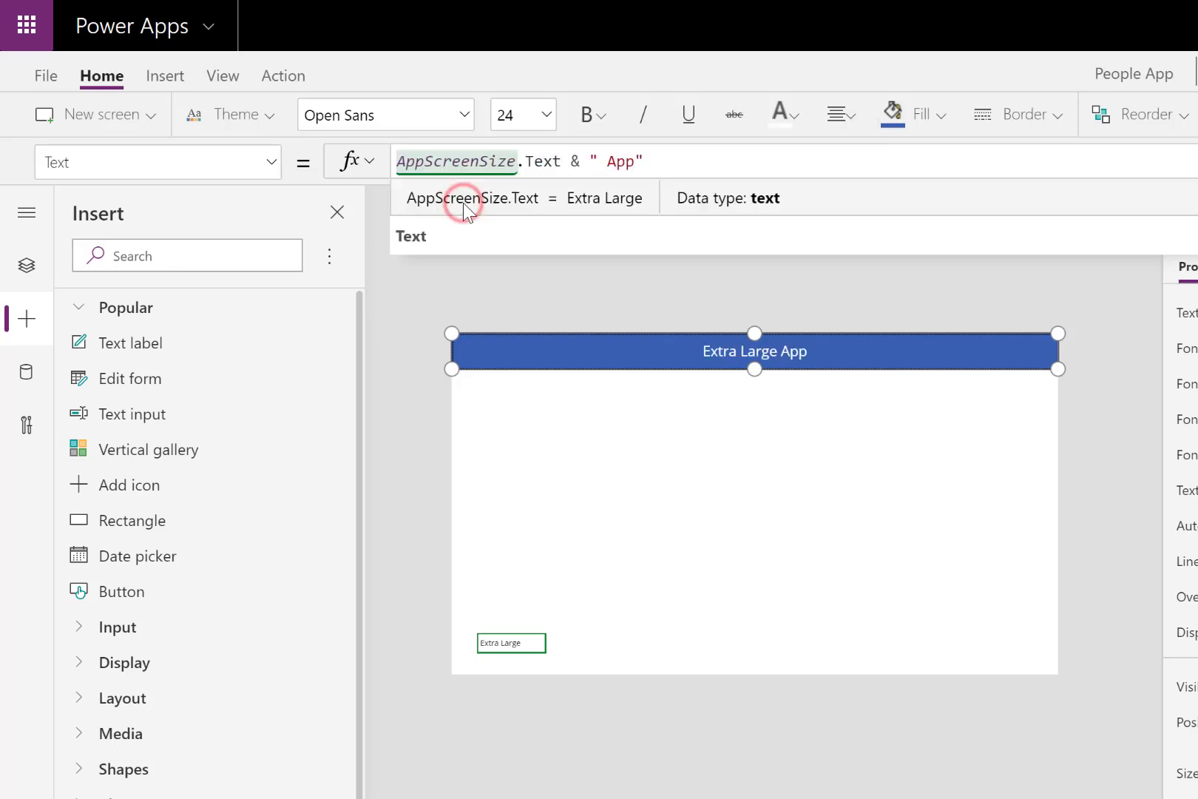
{"action": "left_click", "coordinate": [698, 156]}
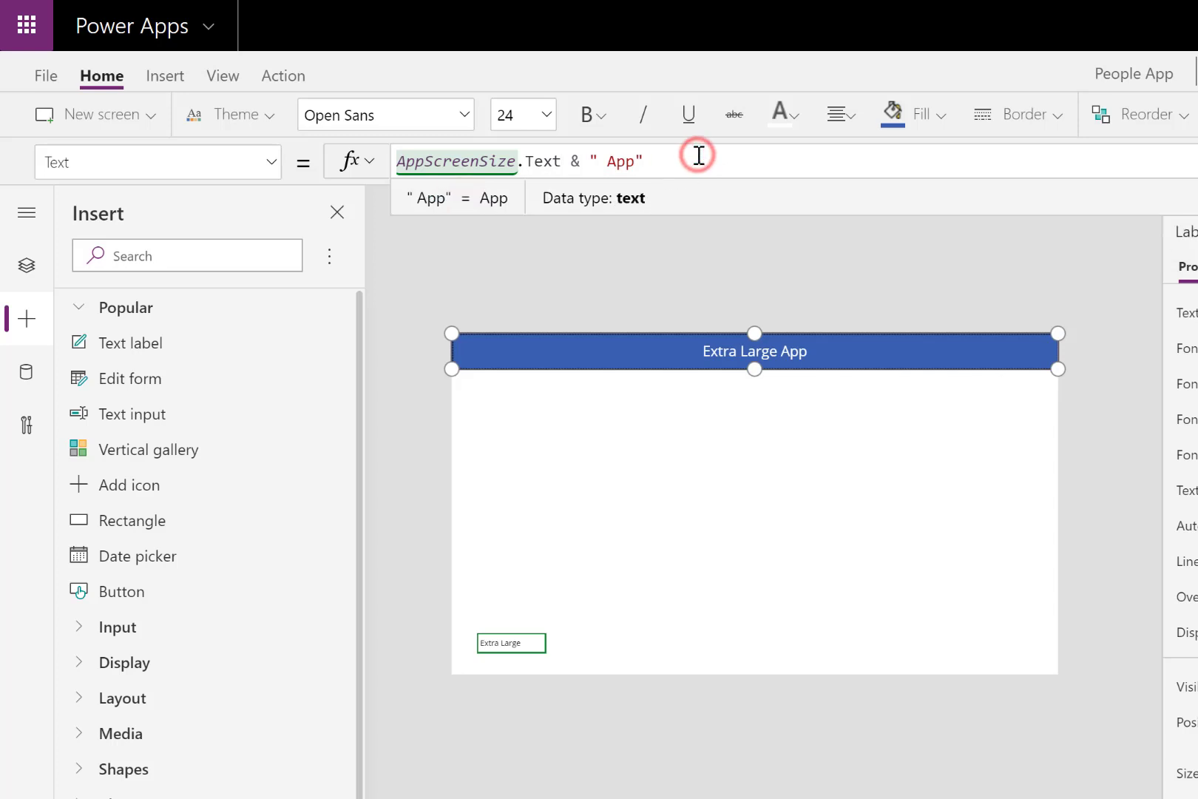
{"action": "left_click", "coordinate": [753, 406]}
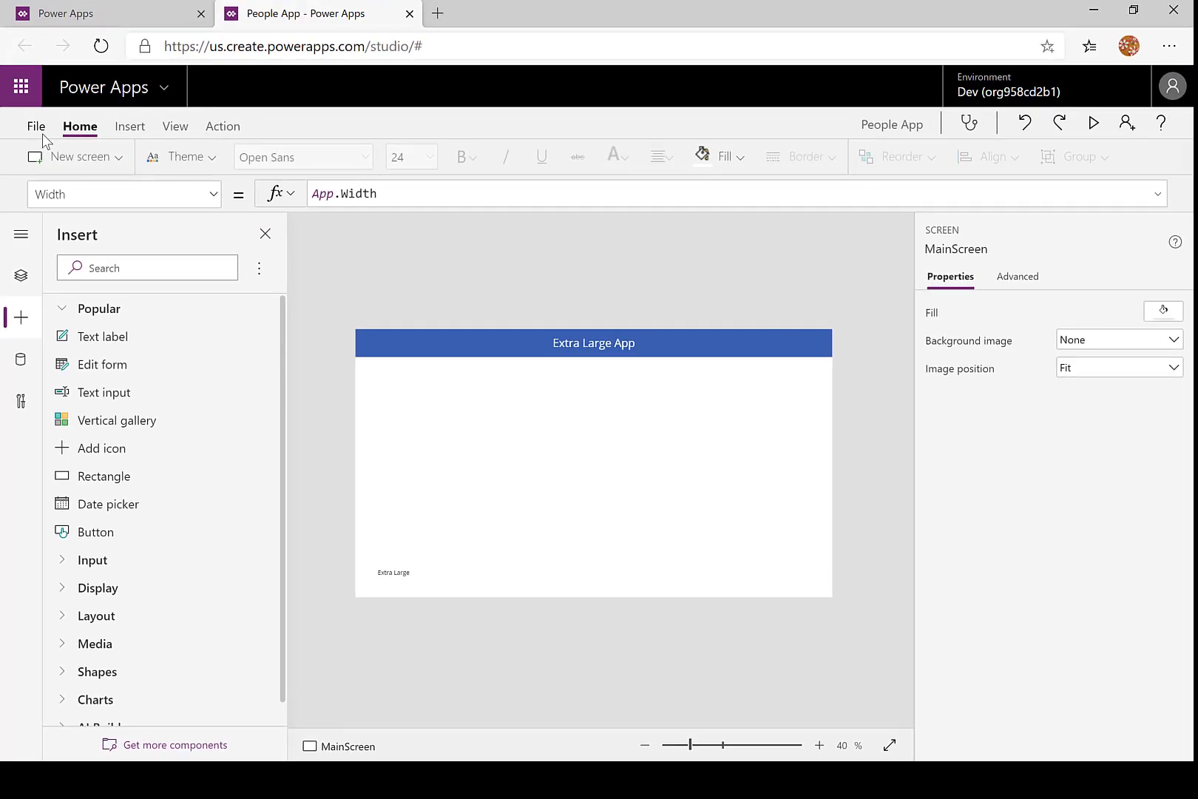
- Save the app to the cloud under the name People App
{"action": "left_click", "coordinate": [37, 127]}
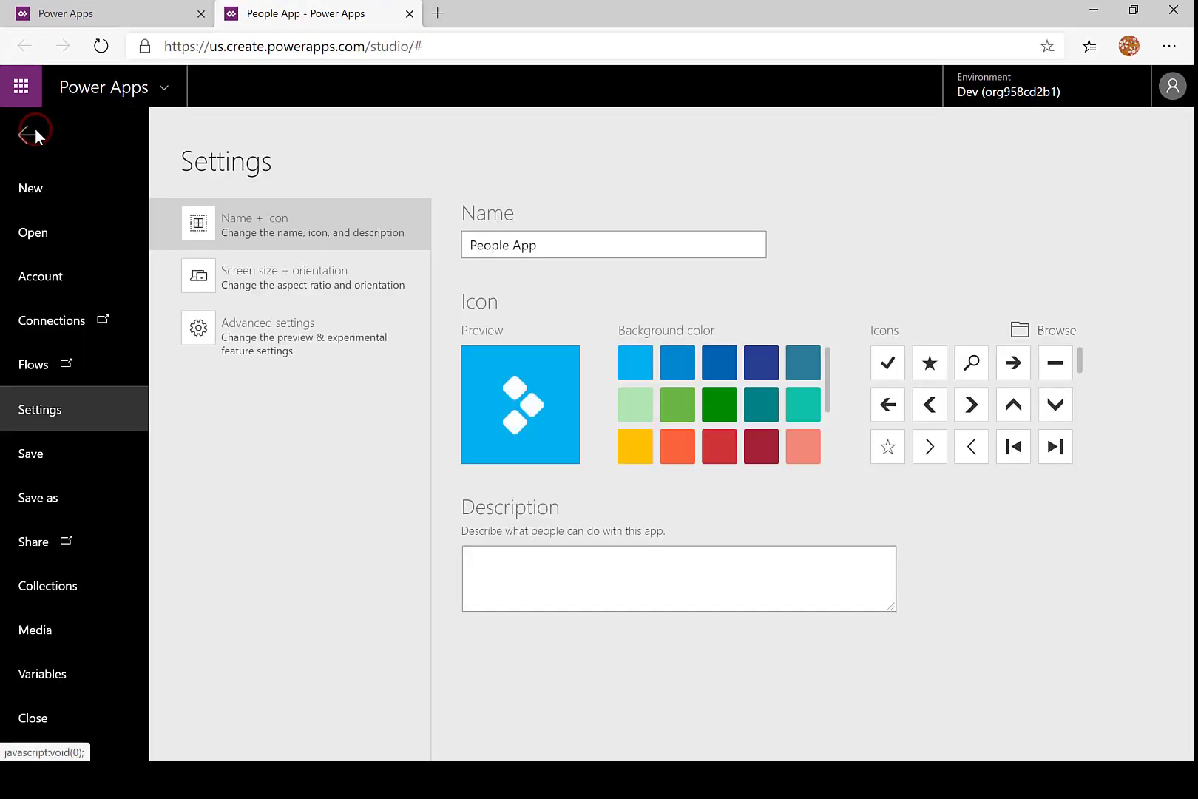
{"action": "left_click", "coordinate": [31, 454]}
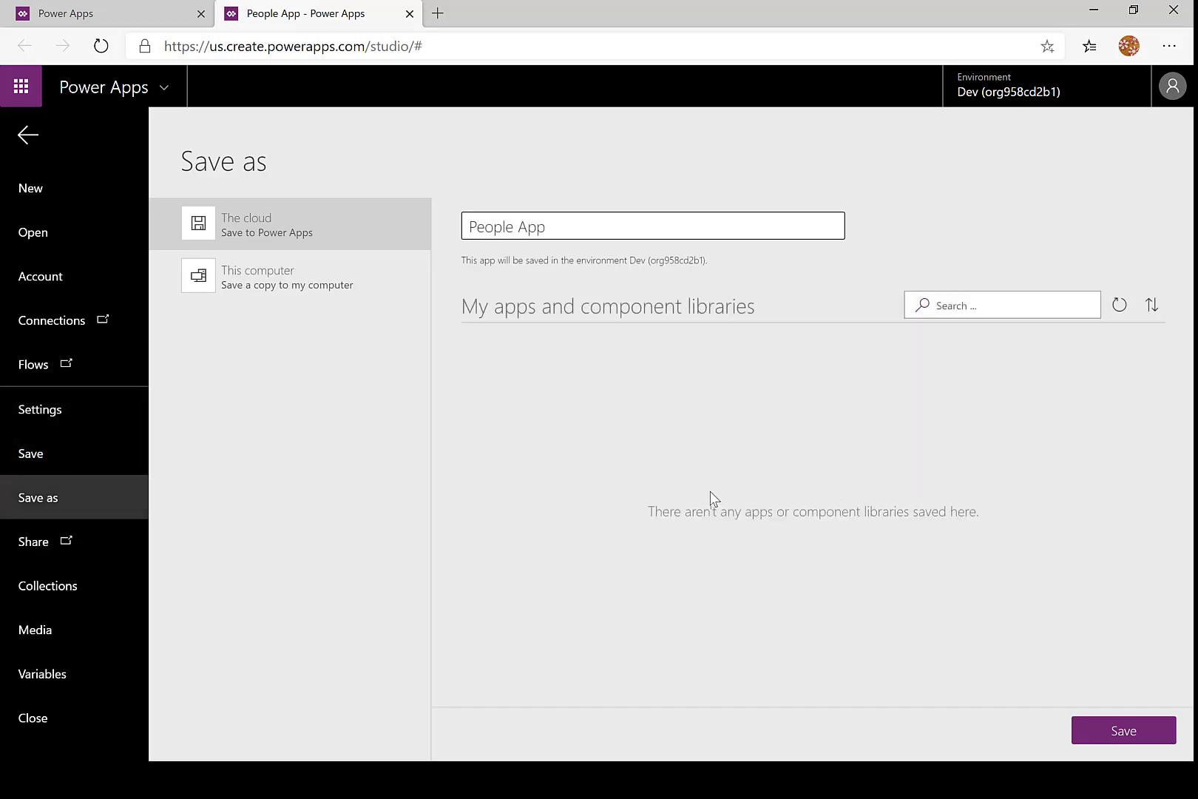
{"action": "left_click", "coordinate": [1109, 732]}
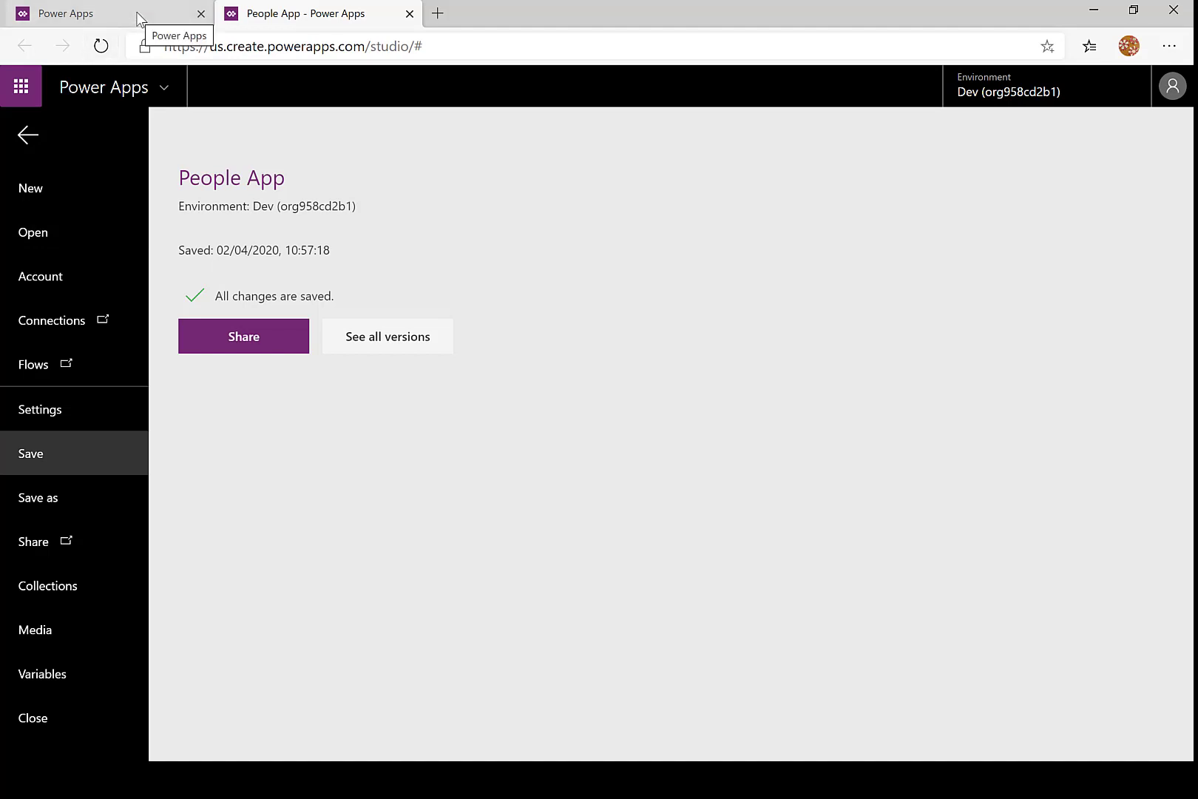
- Run the saved People App from the list of apps on the Power Apps maker site
{"action": "left_click", "coordinate": [138, 19]}
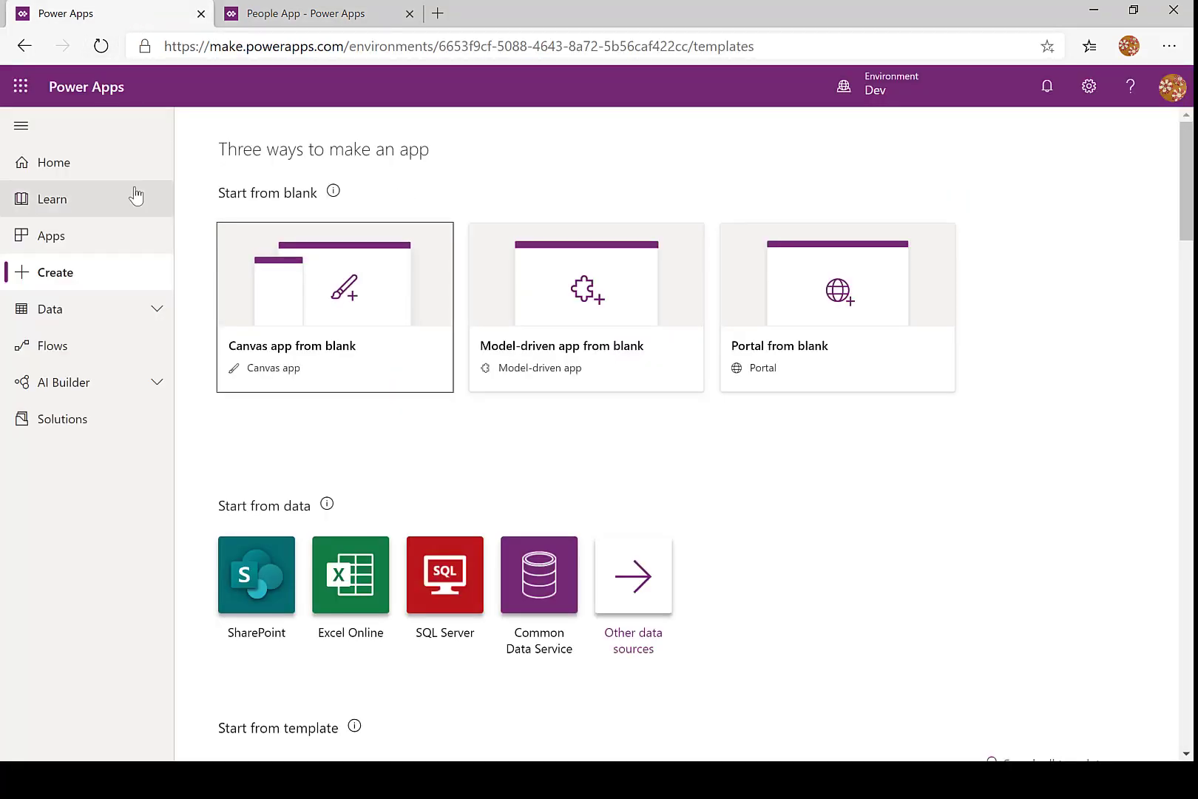
{"action": "left_click", "coordinate": [61, 239]}
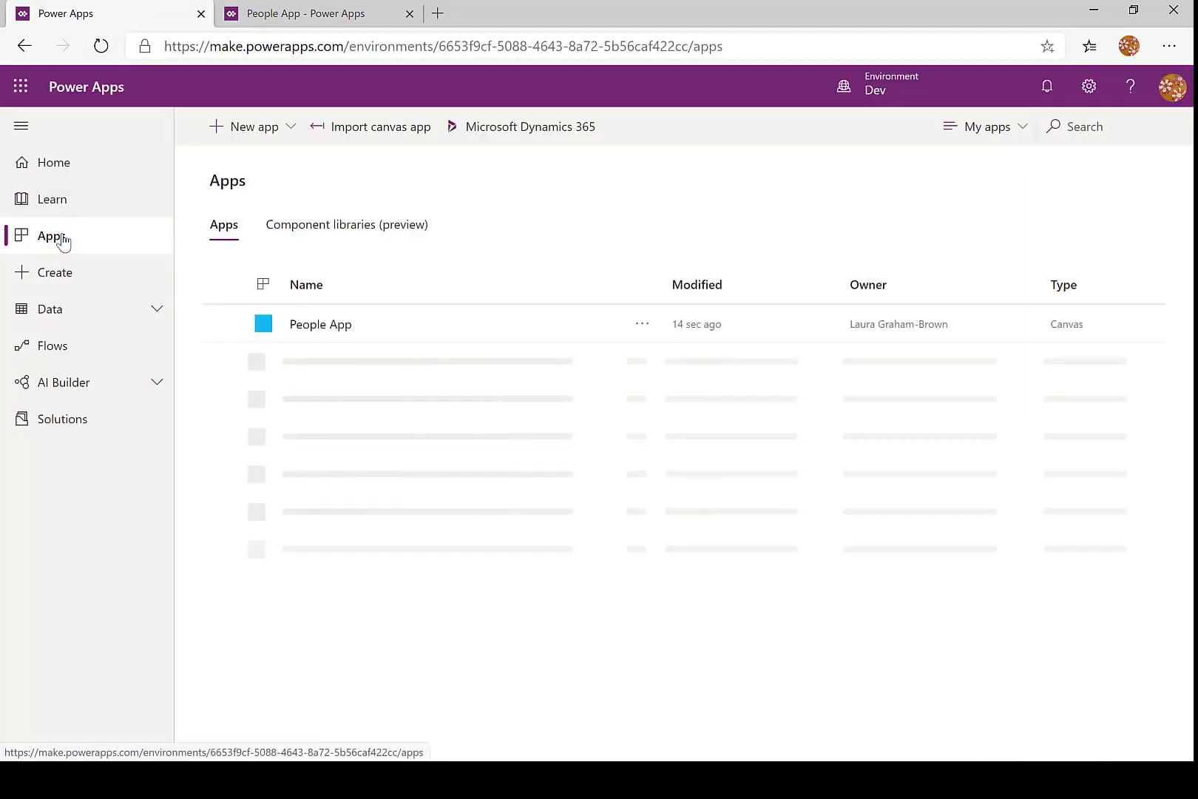
{"action": "left_click", "coordinate": [312, 326]}
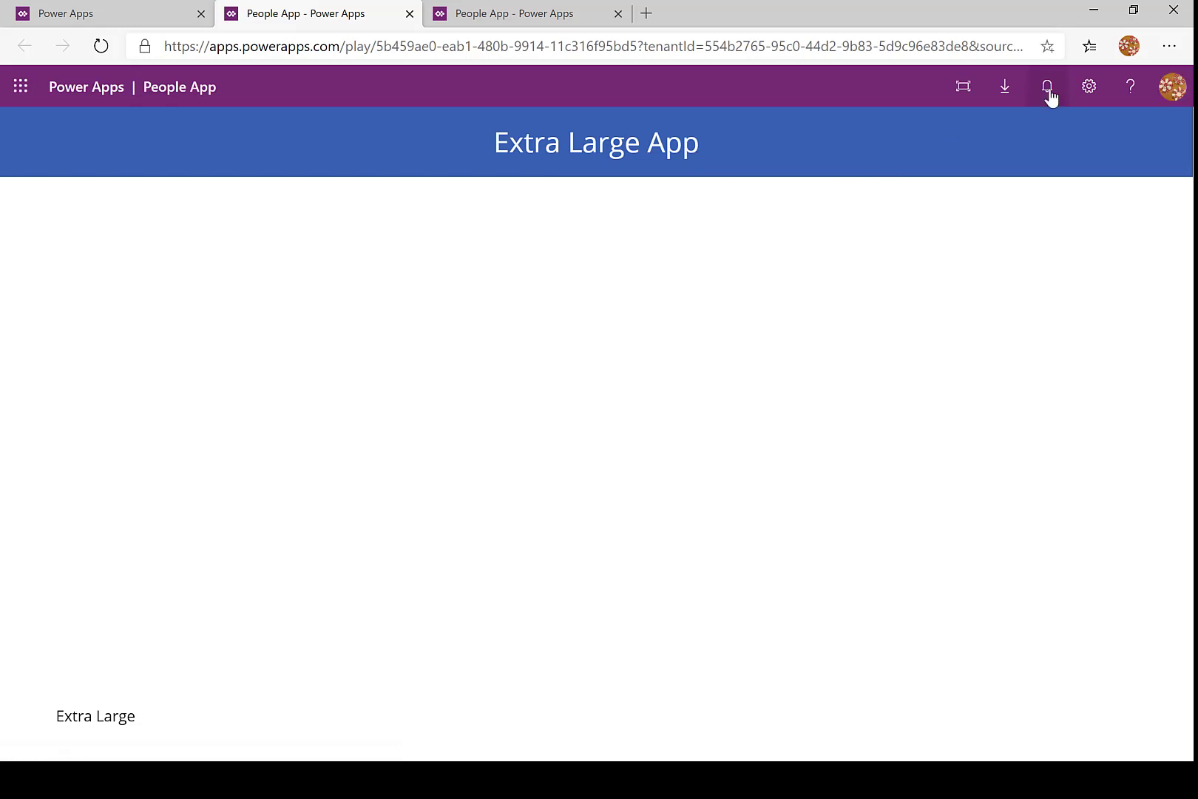
- Narrow the browser window to phone width to check how the running app's header adapts, and maximize it again
{"action": "left_click", "coordinate": [1133, 12]}
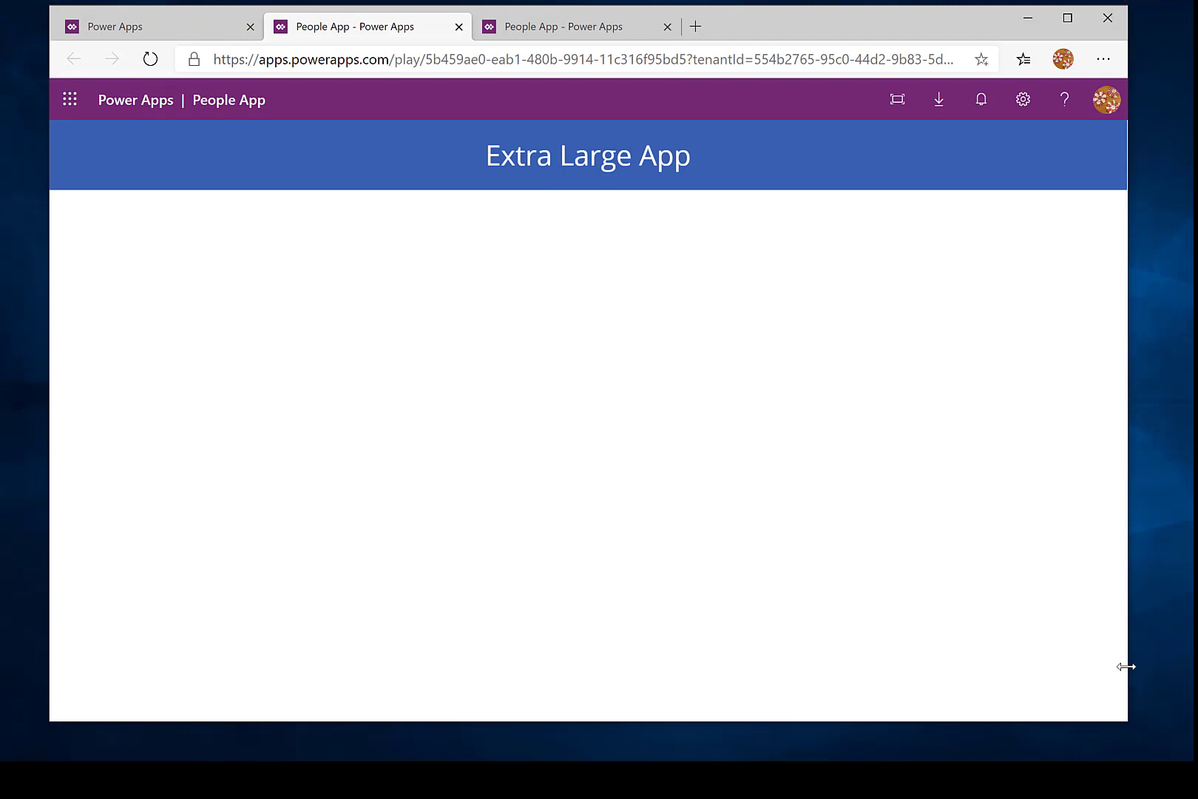
{"action": "left_click_drag", "start_coordinate": [1131, 425], "coordinate": [326, 475]}
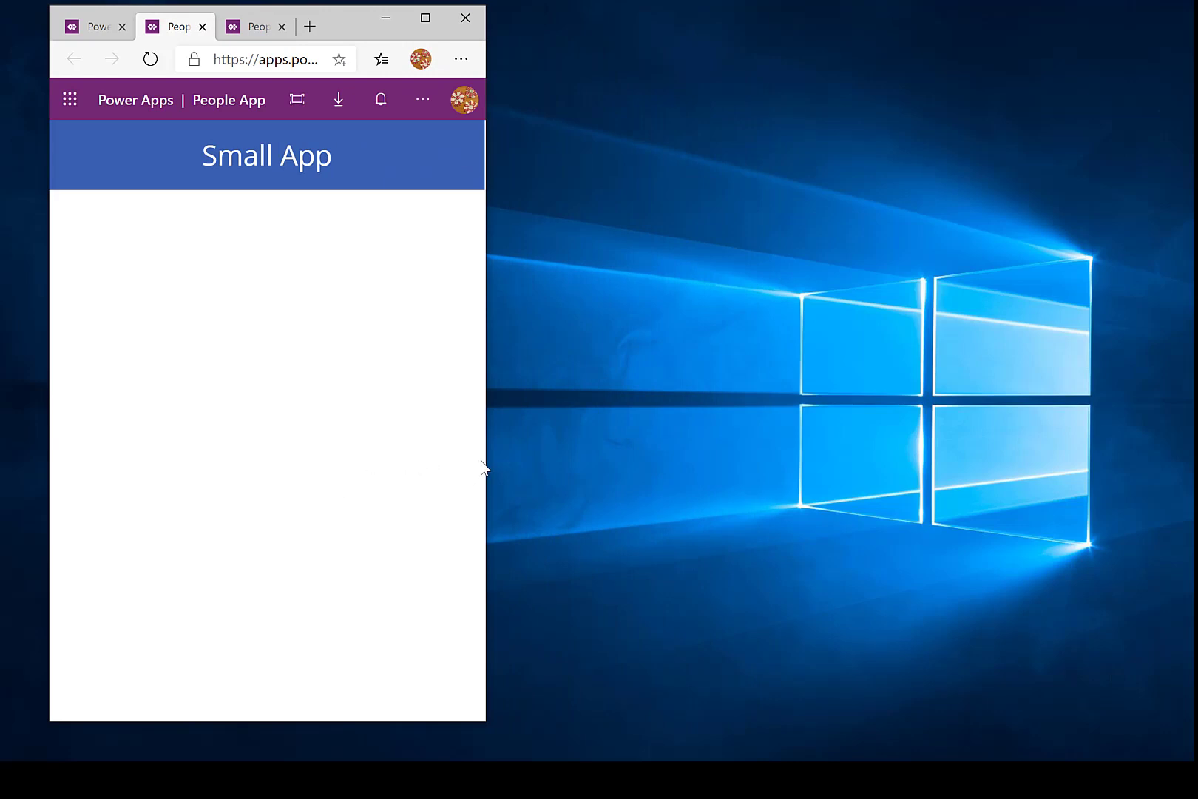
{"action": "left_click_drag", "start_coordinate": [486, 458], "coordinate": [314, 450]}
{"action": "left_click", "coordinate": [425, 19]}
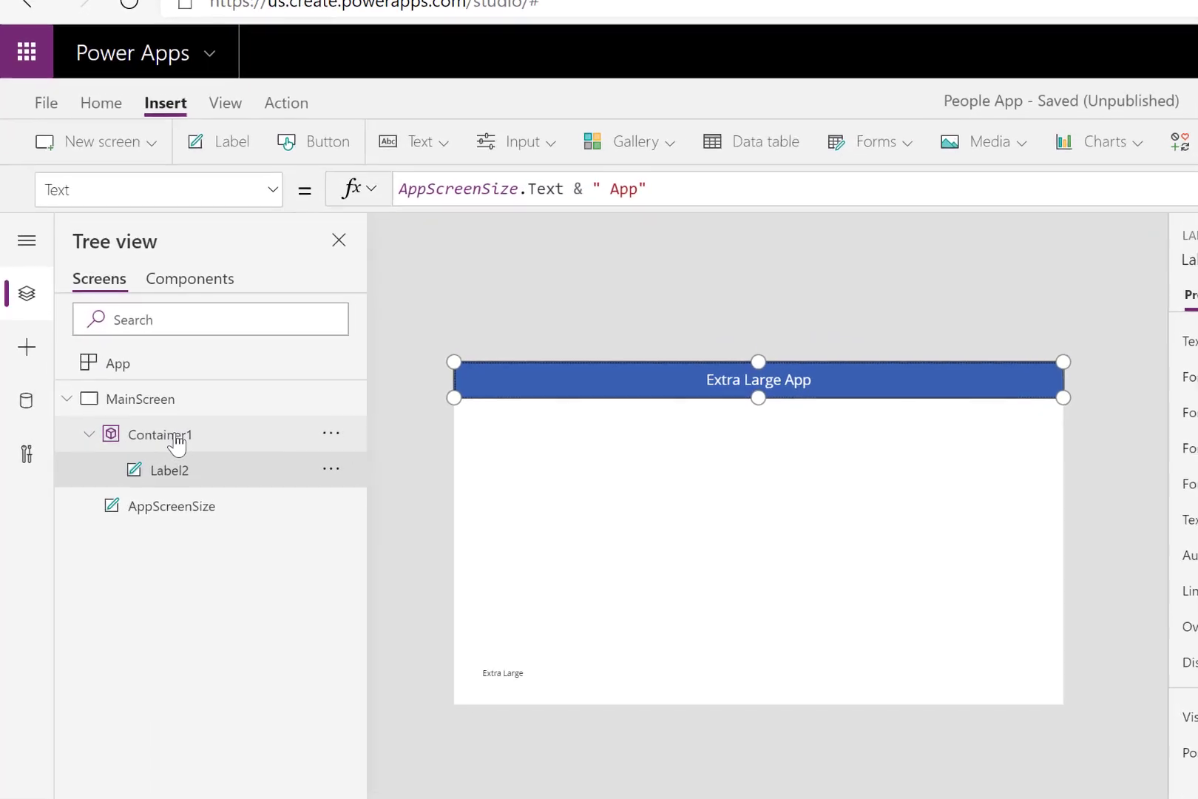
- Rename the header container on MainScreen as MainTitleContainer
{"action": "left_click", "coordinate": [174, 442]}
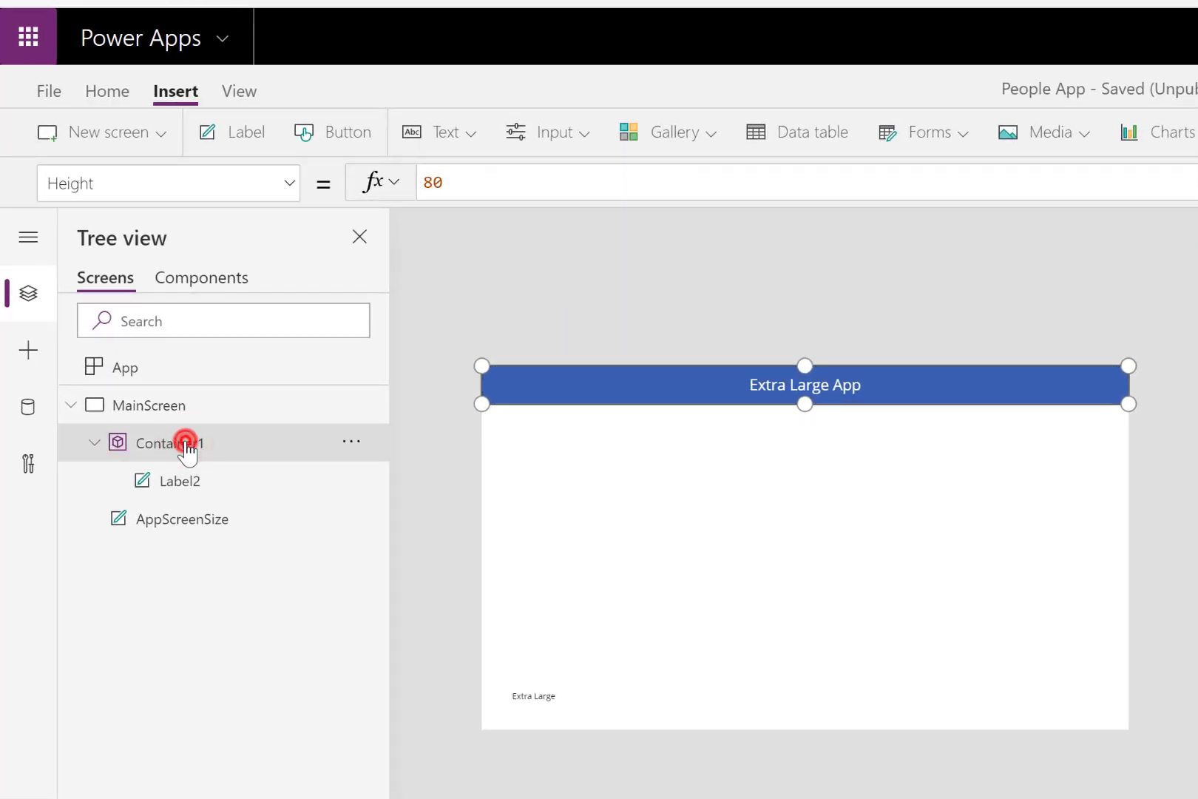
{"action": "double_click", "coordinate": [185, 445]}
{"action": "type", "text": "MainTitle"}
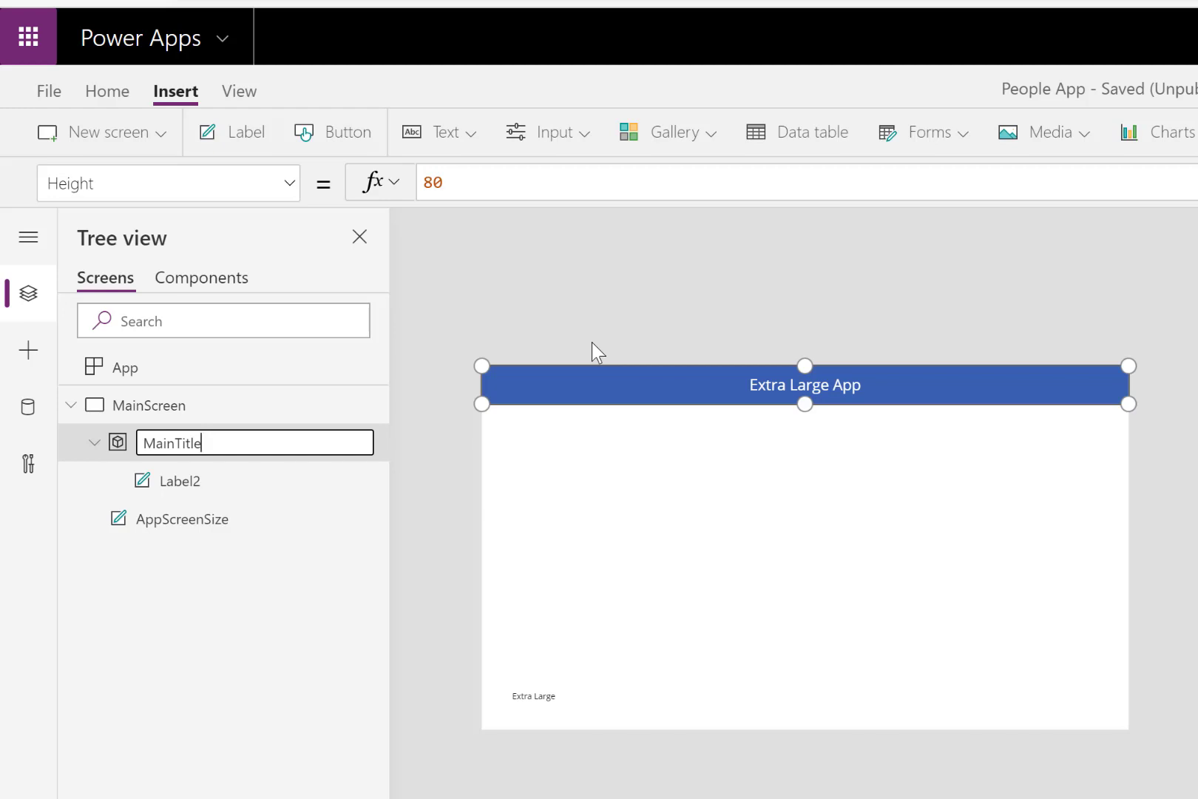
{"action": "type", "text": "Container"}
{"action": "key", "text": "Return"}
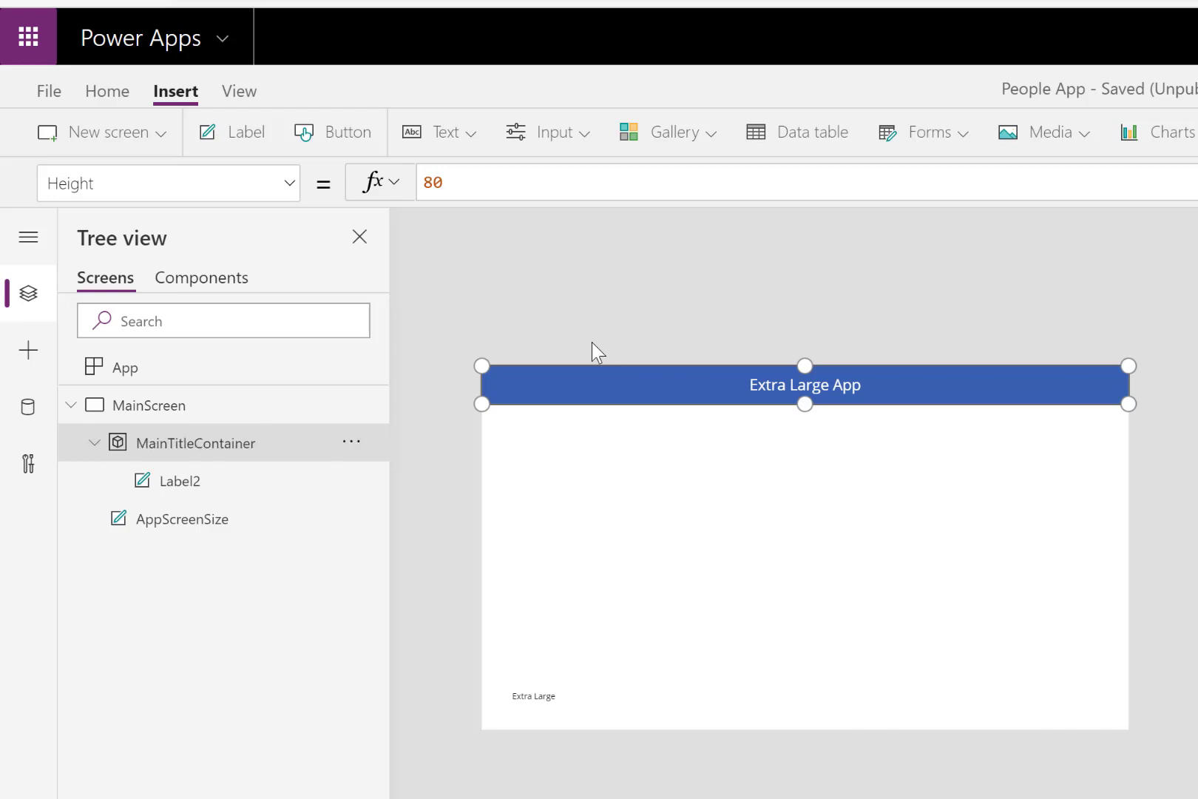
- Rename the label inside the header container as MainTitleLabel
{"action": "left_click", "coordinate": [185, 485]}
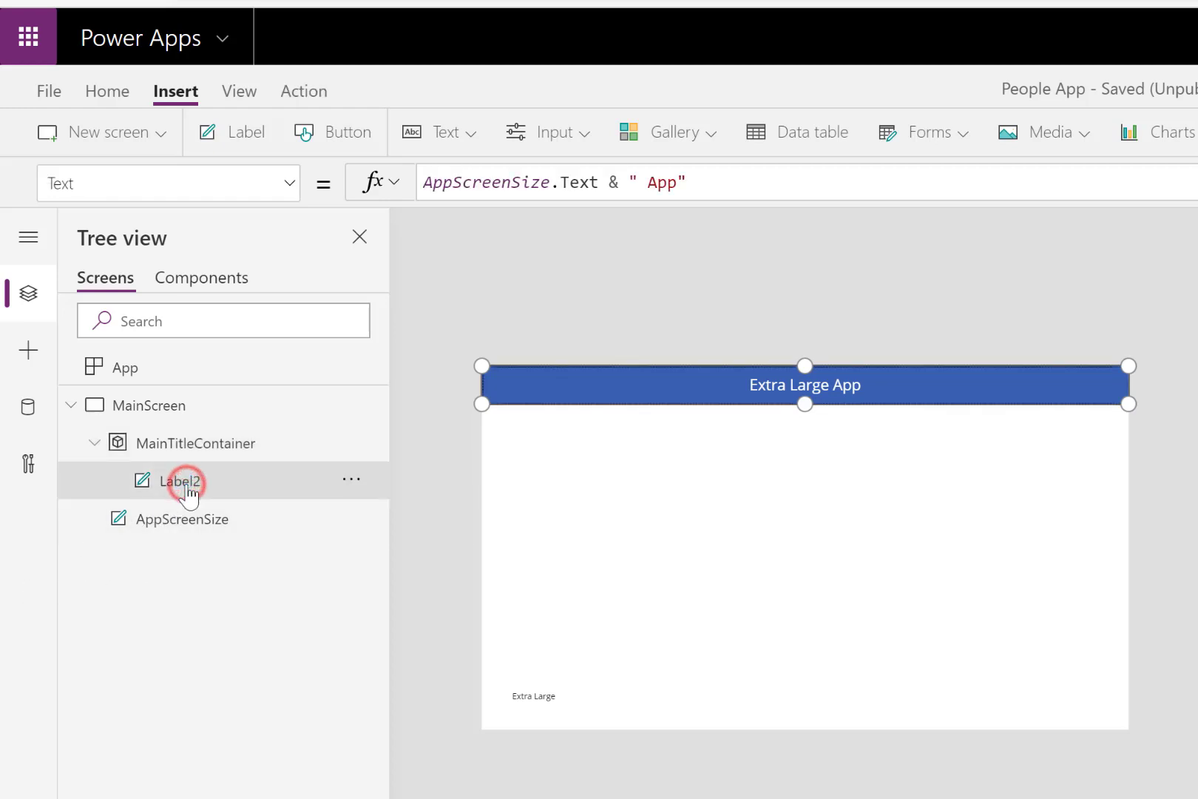
{"action": "double_click", "coordinate": [185, 483]}
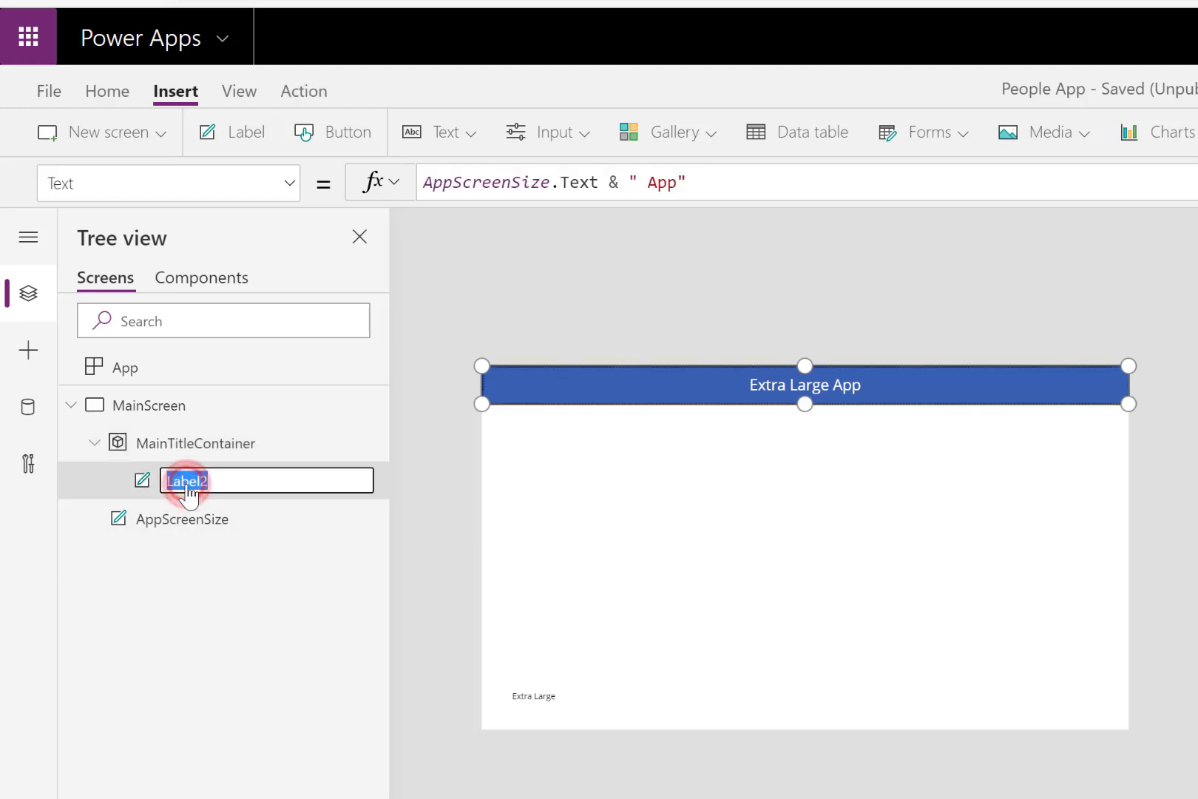
{"action": "type", "text": "MainTitl"}
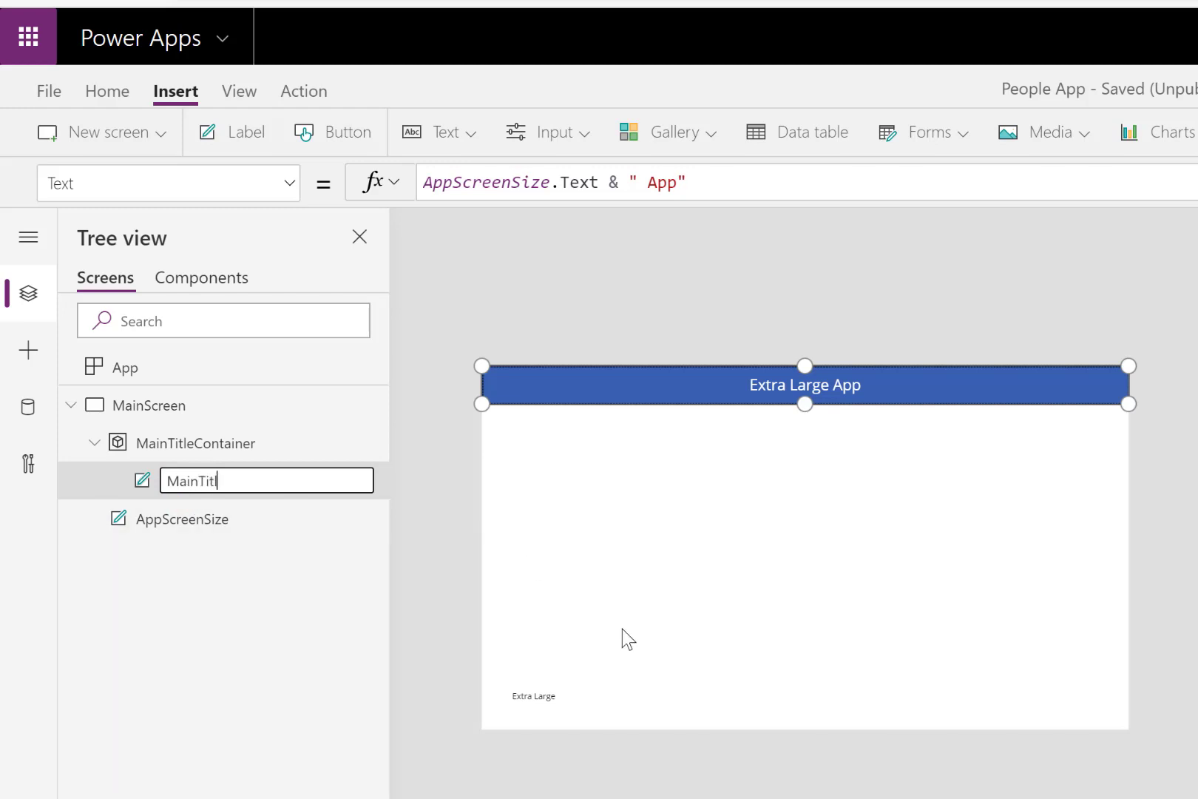
{"action": "type", "text": "eLabel"}
{"action": "key", "text": "Return"}
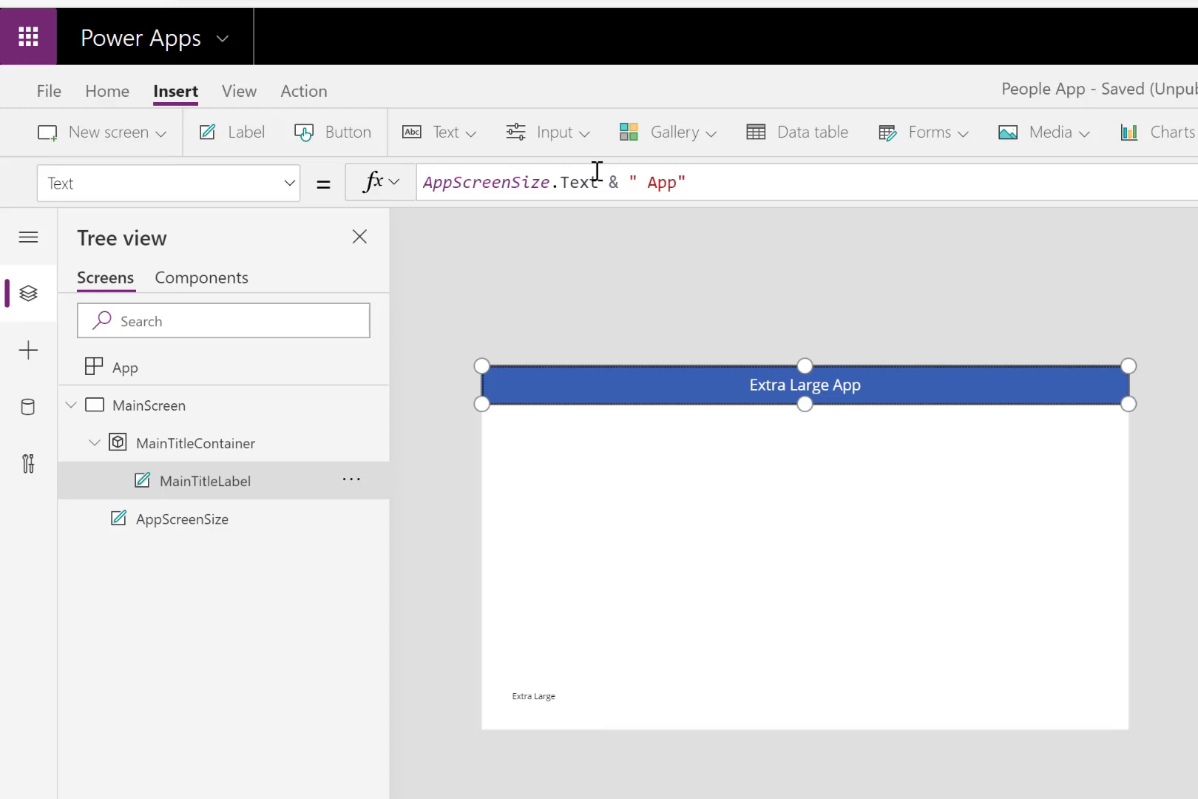
{"action": "left_click", "coordinate": [584, 134]}
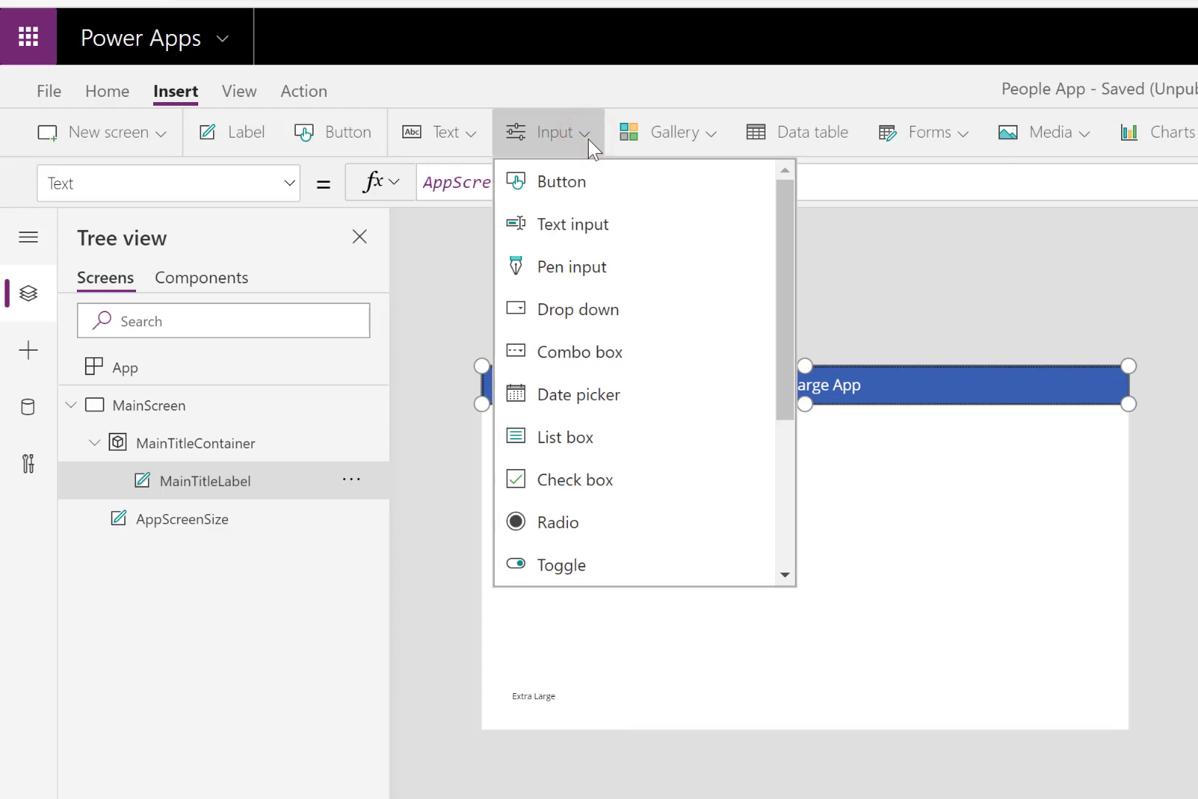
{"action": "left_click_drag", "start_coordinate": [785, 316], "coordinate": [786, 477]}
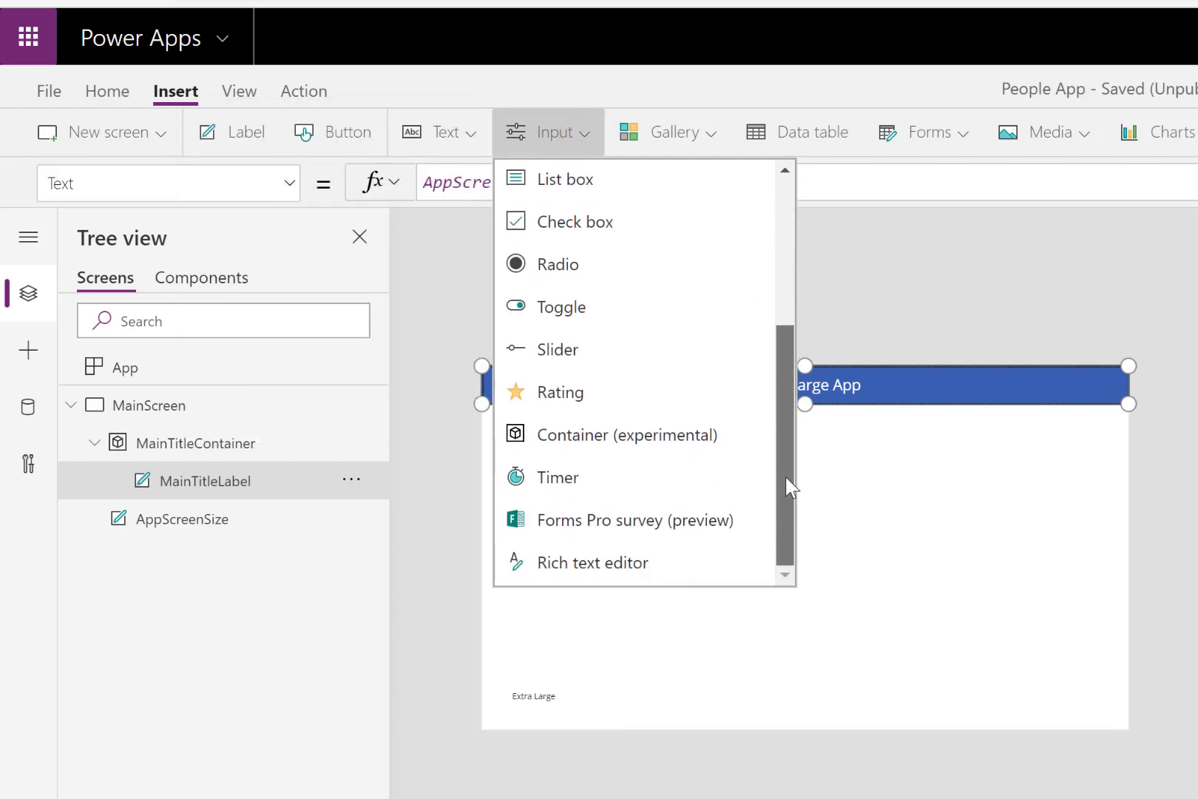
{"action": "left_click", "coordinate": [686, 440]}
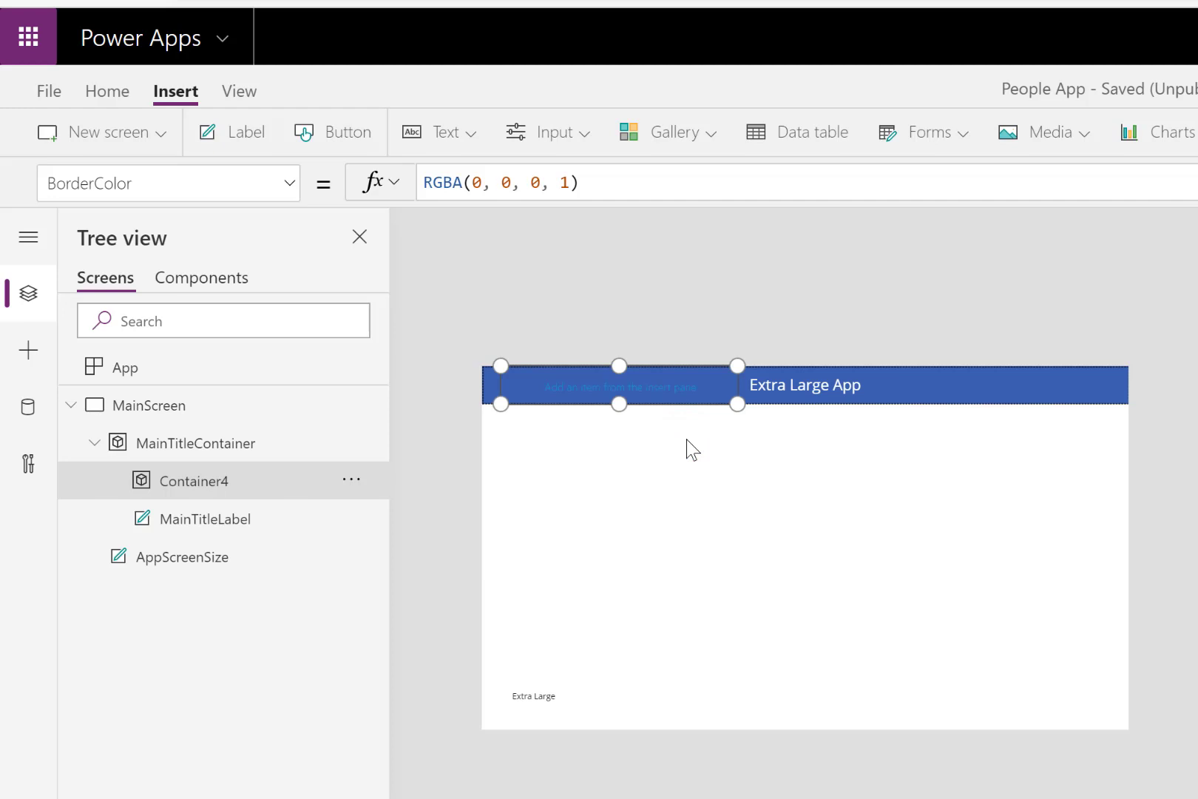
{"action": "key", "text": "ctrl+z"}
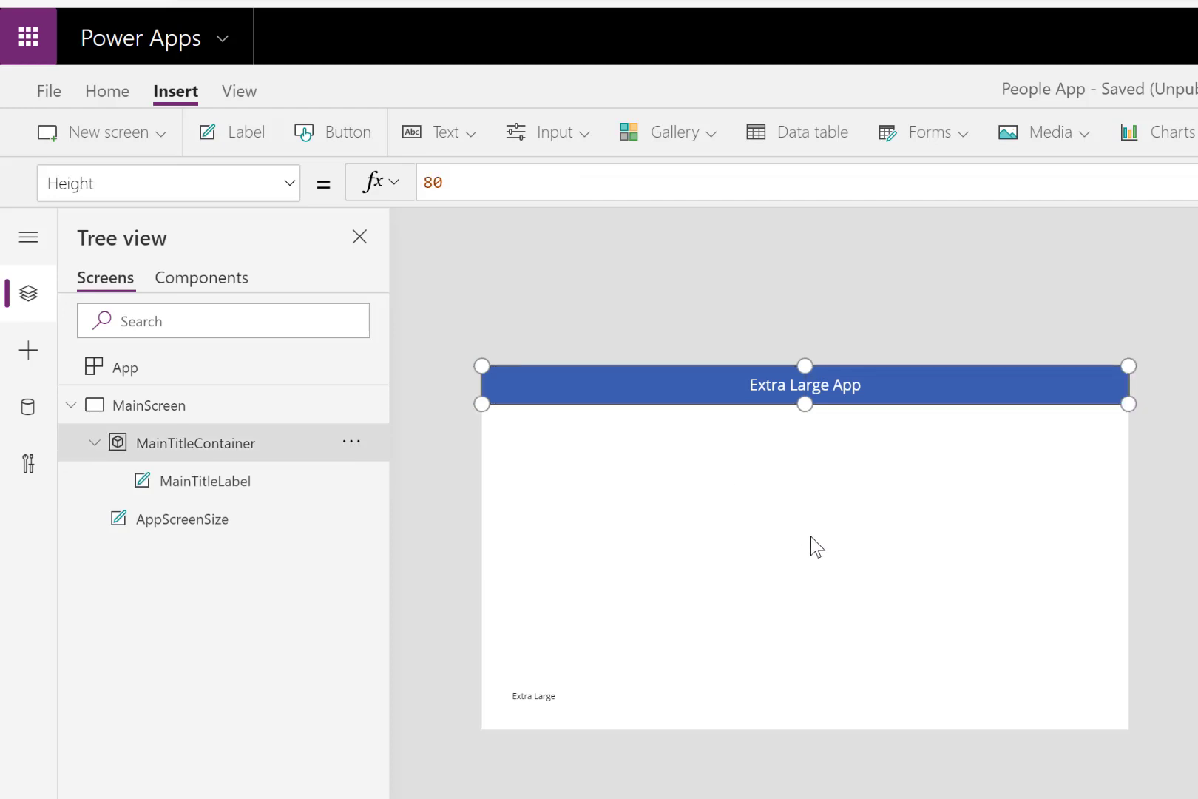
- Insert a new container directly on MainScreen, outside MainTitleContainer
{"action": "left_click", "coordinate": [810, 536]}
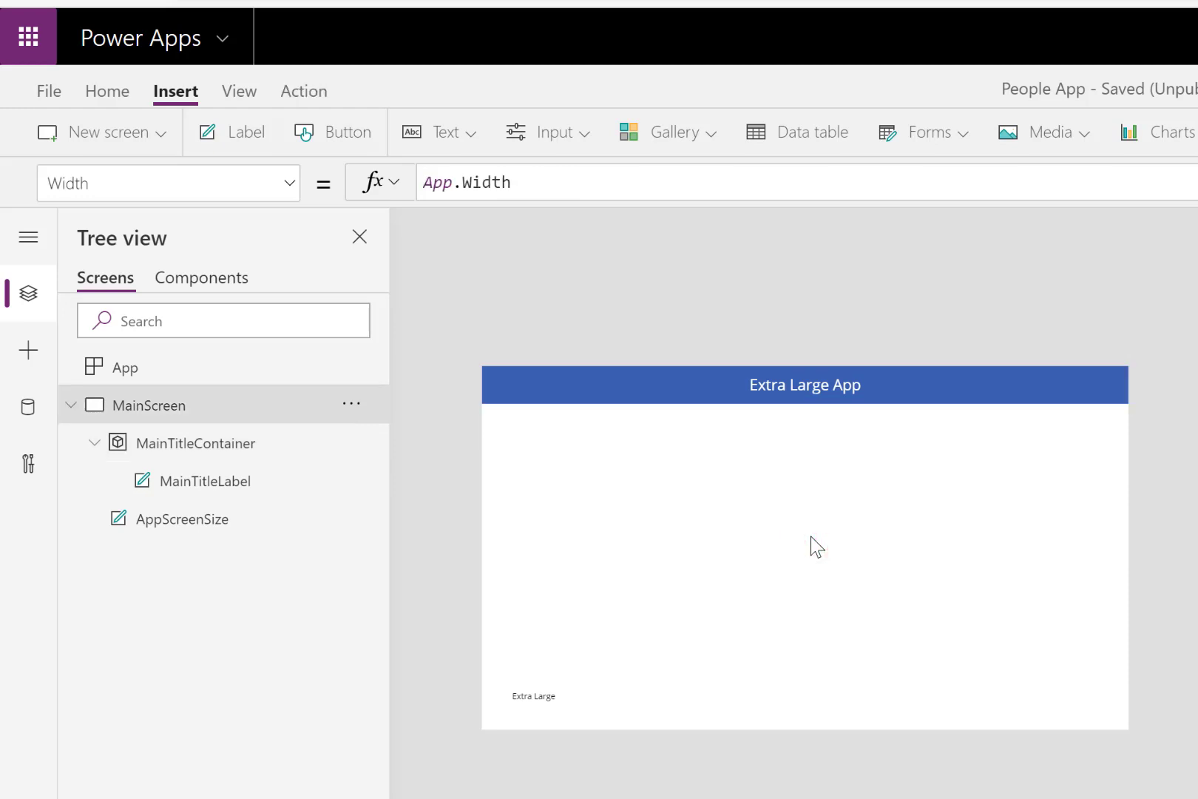
{"action": "left_click", "coordinate": [583, 131]}
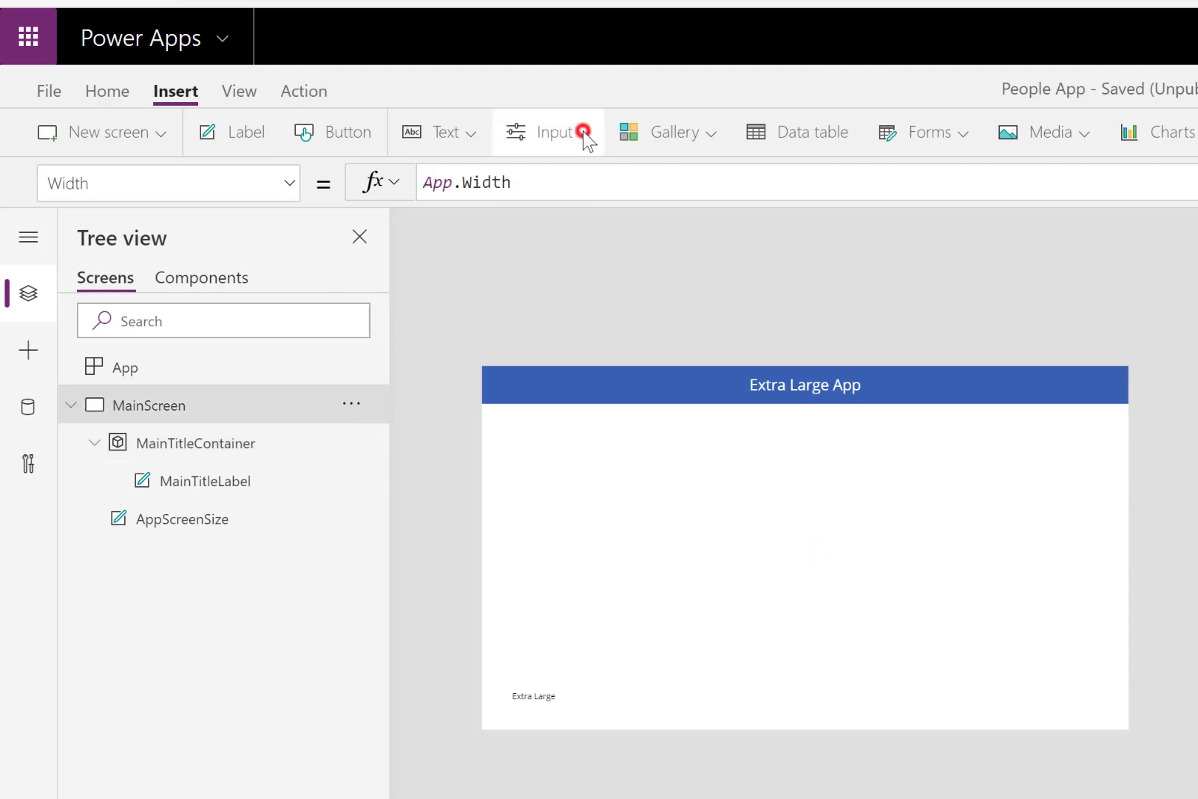
{"action": "left_click_drag", "start_coordinate": [785, 331], "coordinate": [789, 486]}
{"action": "left_click", "coordinate": [665, 438]}
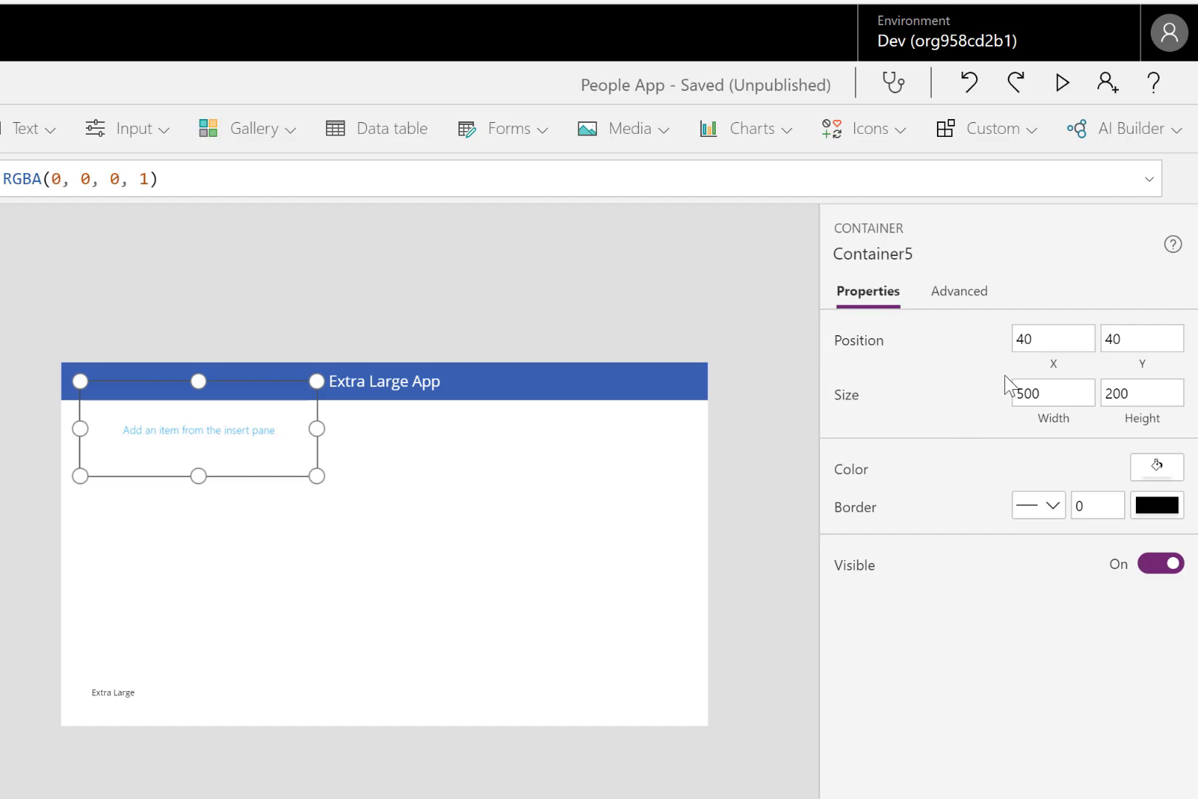
- Set the new container's X position to 0
{"action": "left_click", "coordinate": [1051, 335]}
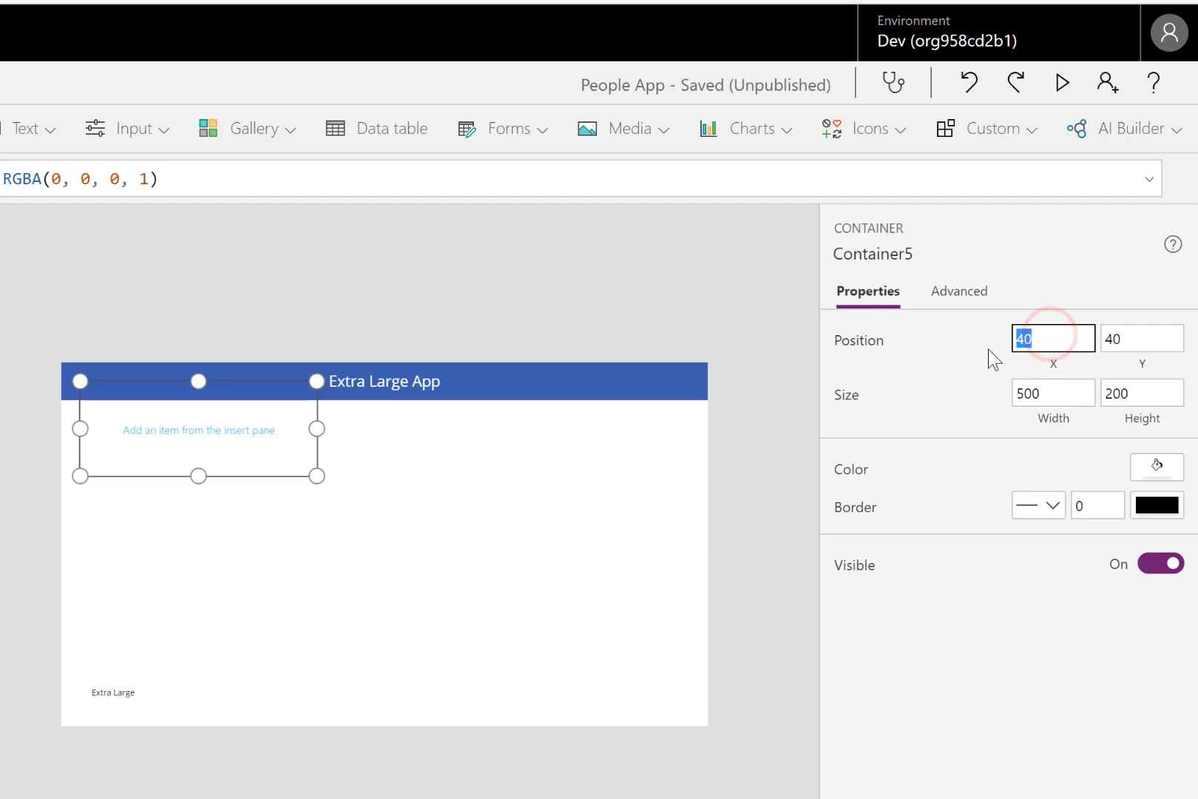
{"action": "type", "text": "0"}
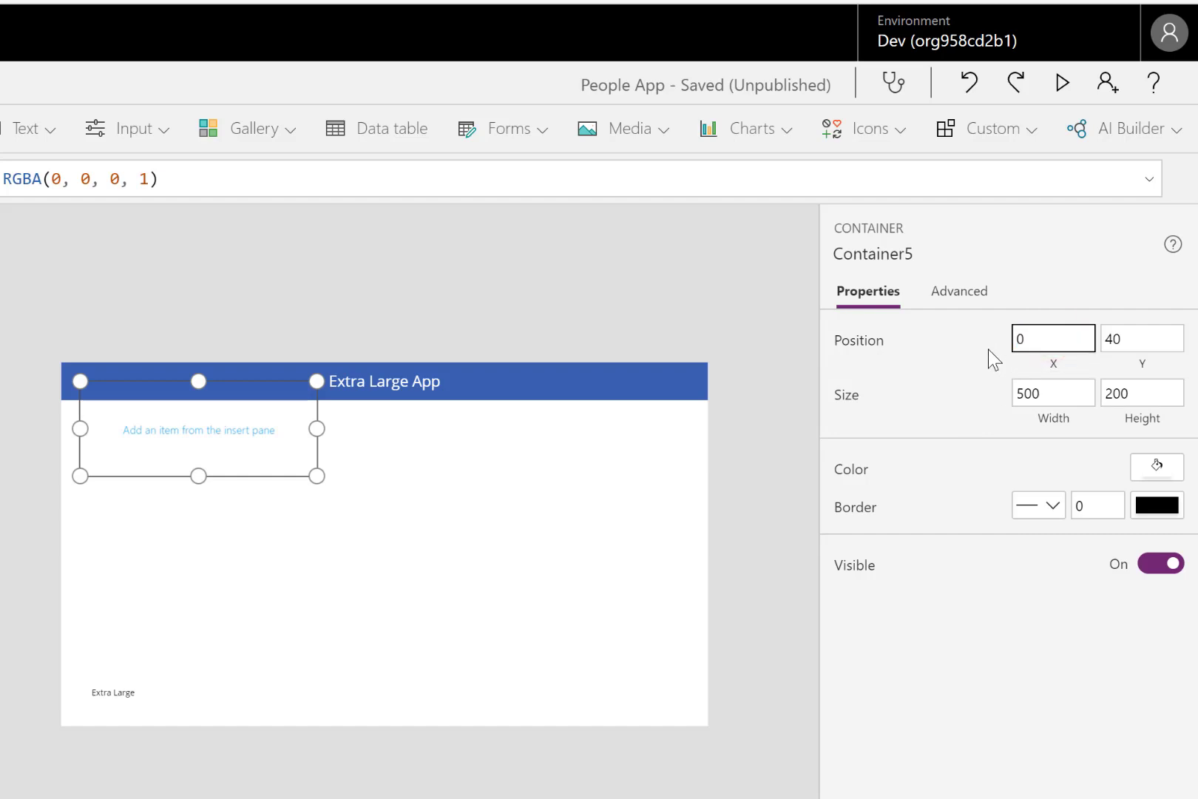
{"action": "key", "text": "Tab"}
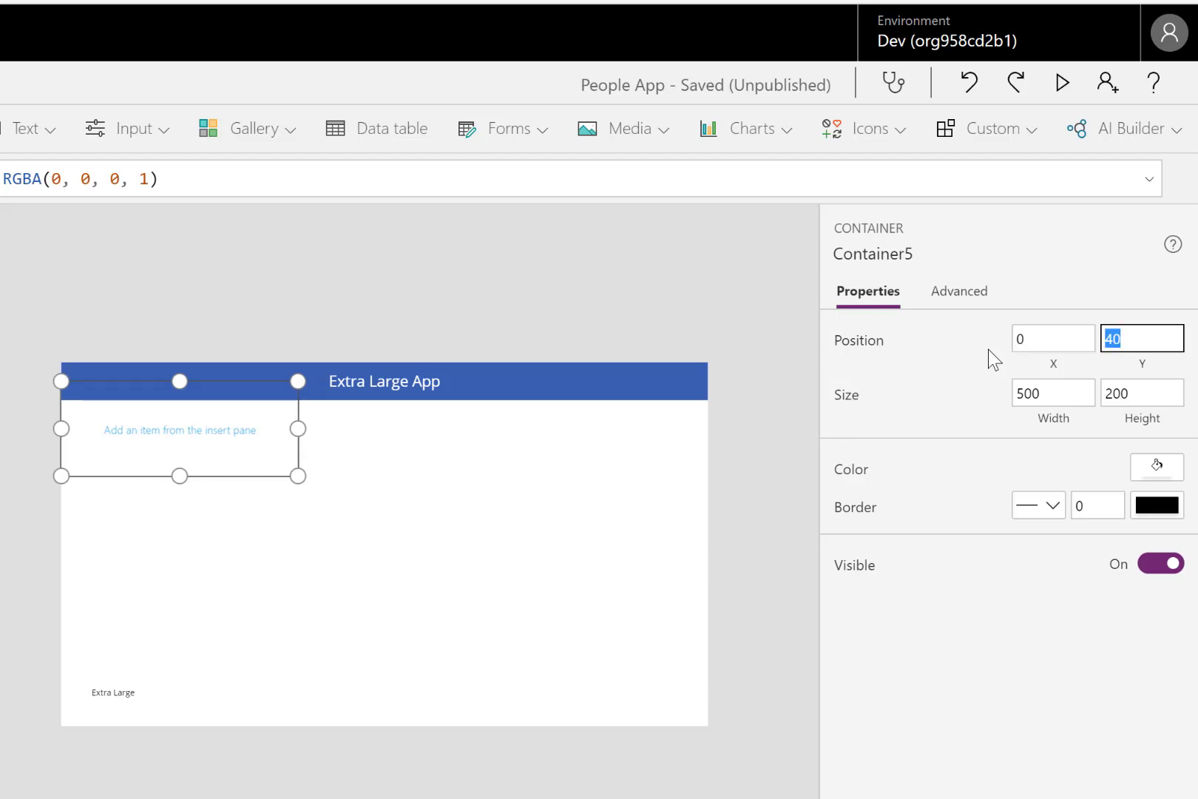
- Set the new container's Y position to the formula MainTitleContainer.Height
{"action": "left_click", "coordinate": [1151, 368]}
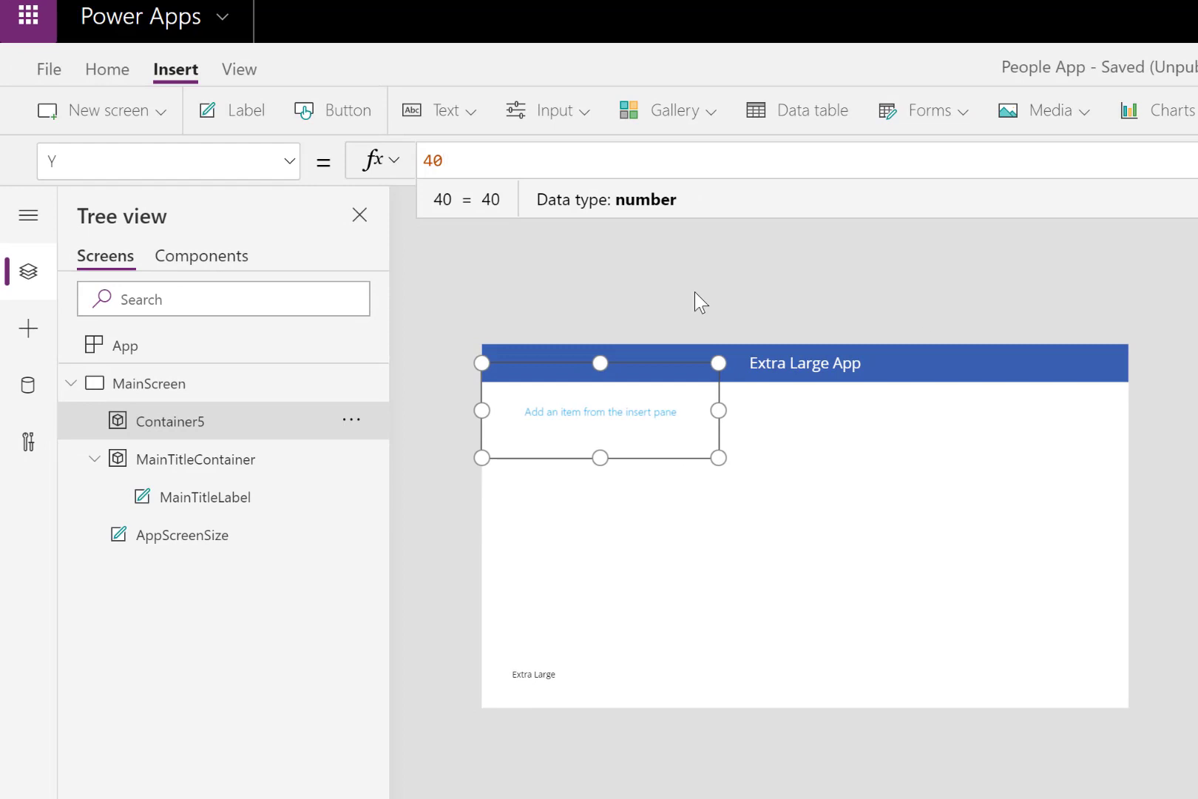
{"action": "left_click_drag", "start_coordinate": [478, 161], "coordinate": [425, 170]}
{"action": "type", "text": "Main"}
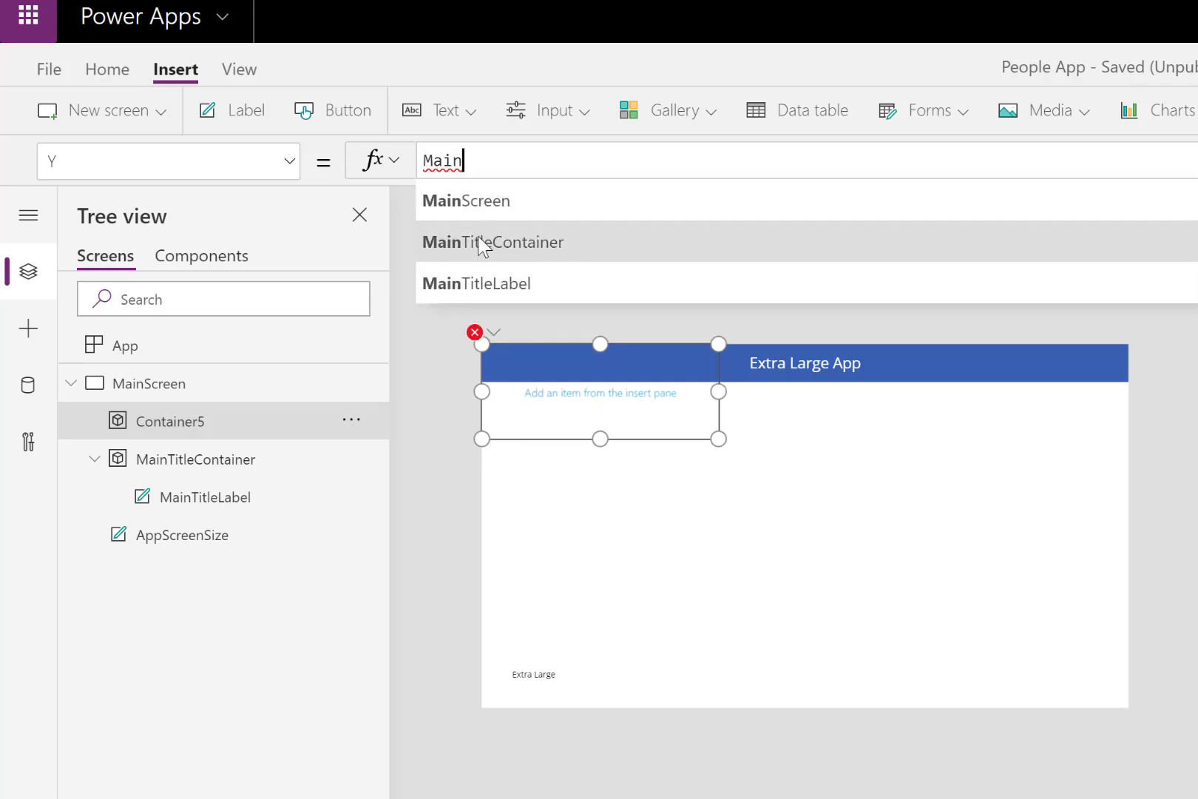
{"action": "left_click", "coordinate": [479, 241]}
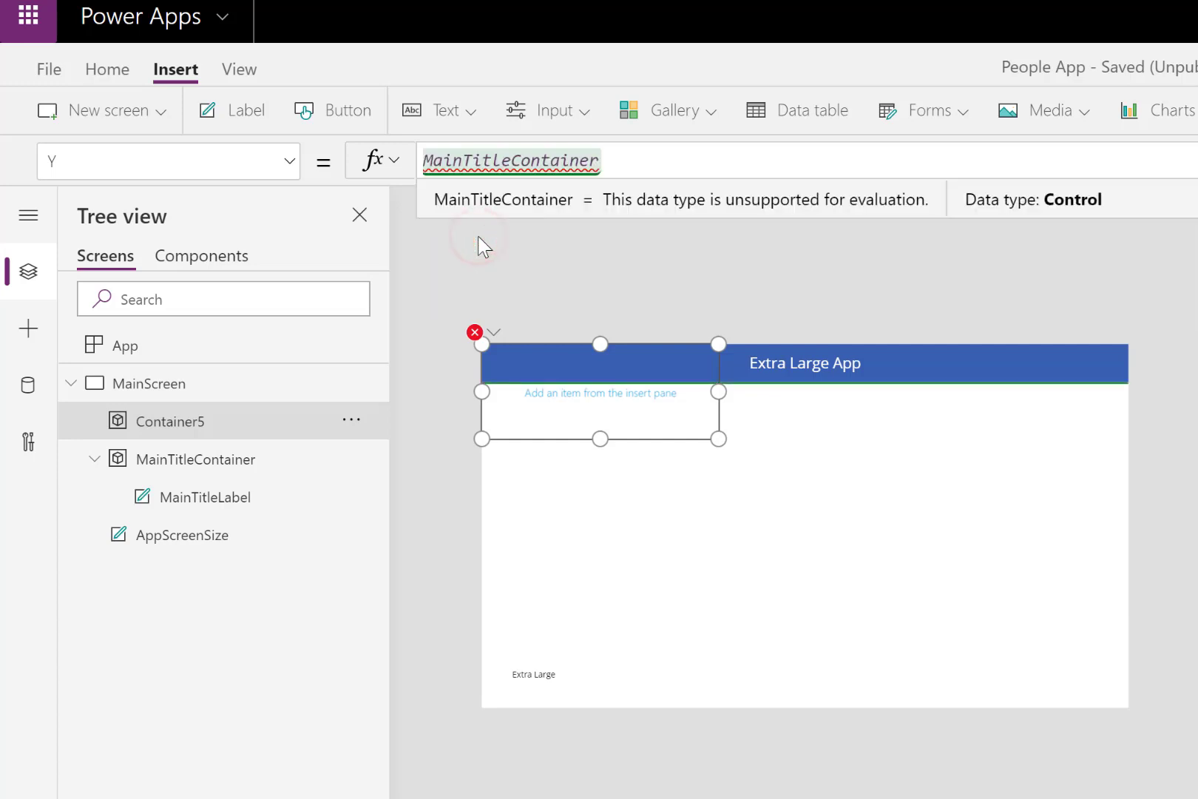
{"action": "type", "text": ".he"}
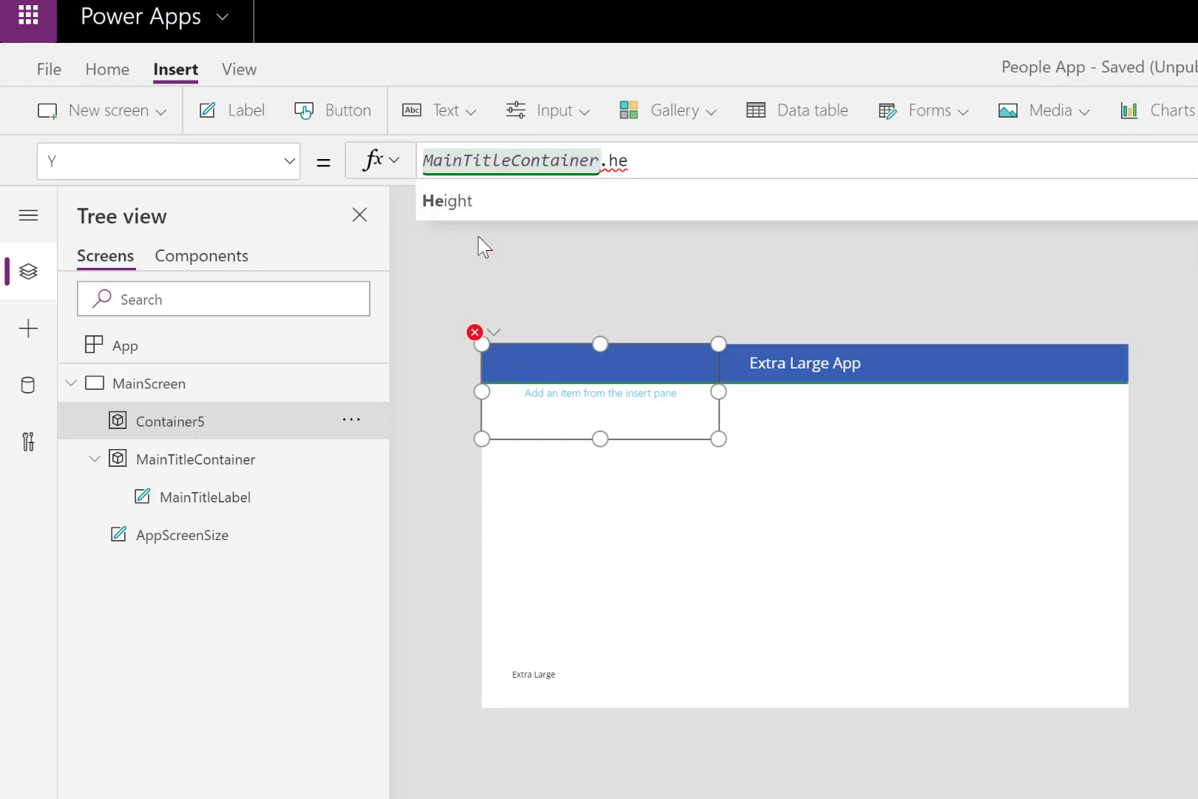
{"action": "left_click", "coordinate": [478, 204]}
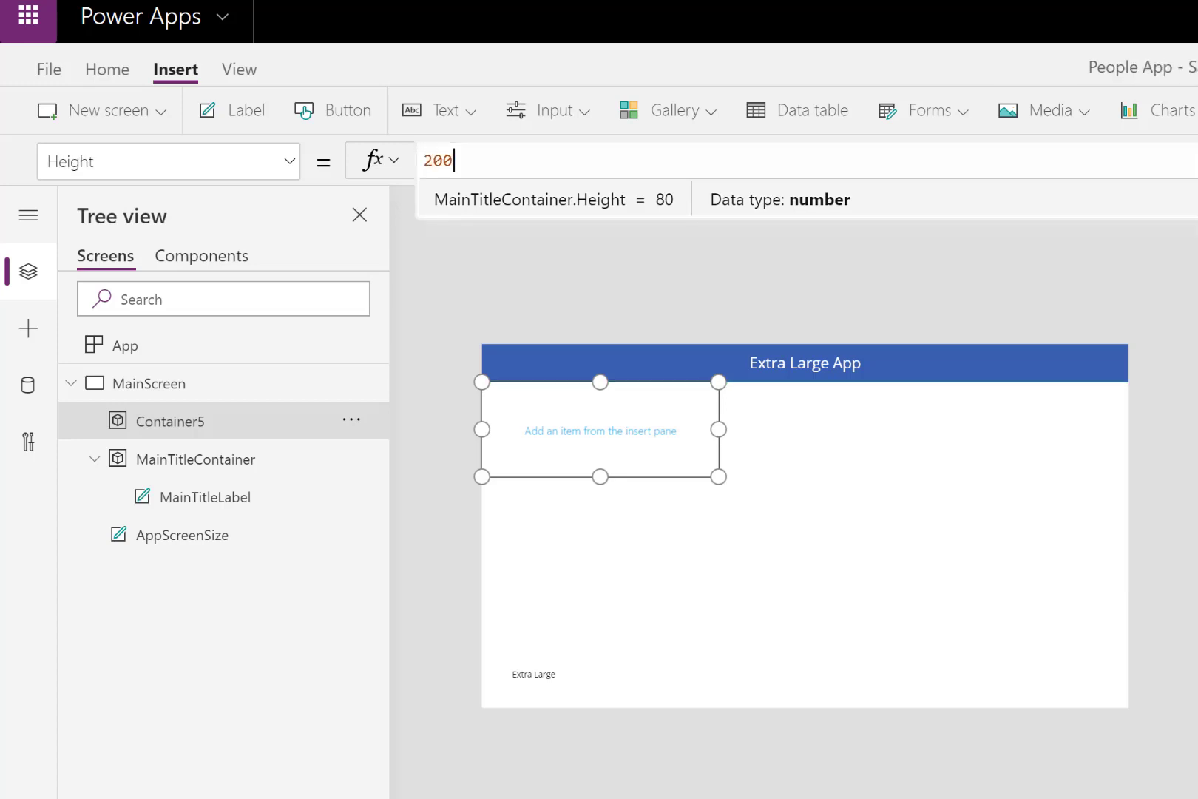
- Set the new container's Height to the formula Parent.Height-MainTitleContainer.Height
{"action": "left_click_drag", "start_coordinate": [475, 161], "coordinate": [416, 170]}
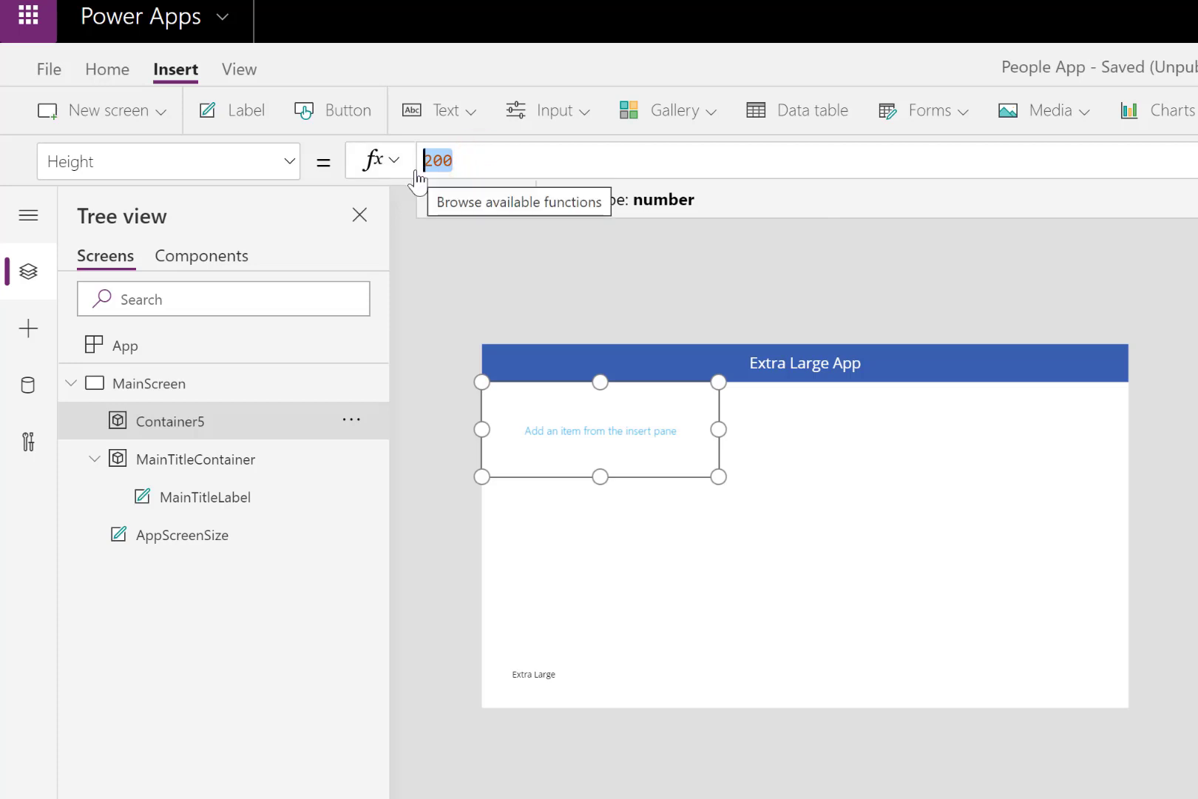
{"action": "type", "text": "Ap"}
{"action": "key", "text": "BackSpace"}
{"action": "key", "text": "BackSpace"}
{"action": "type", "text": "Pare"}
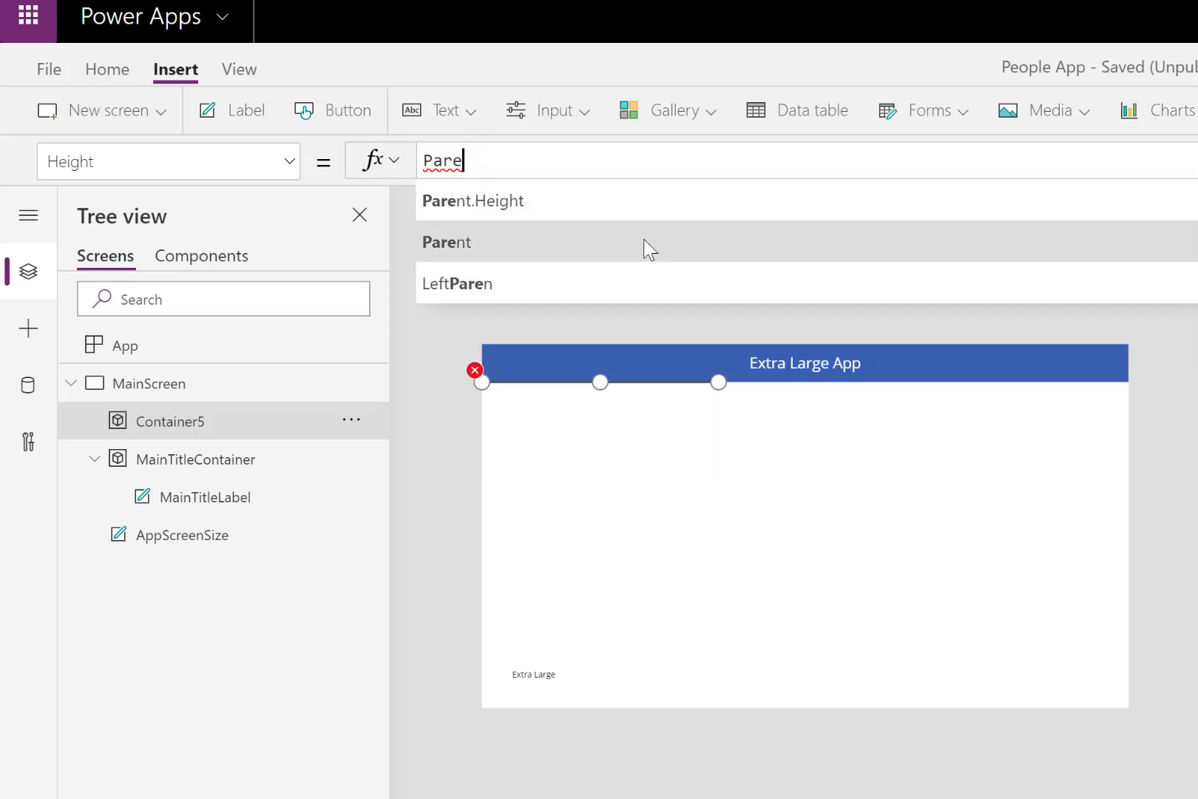
{"action": "left_click", "coordinate": [548, 204]}
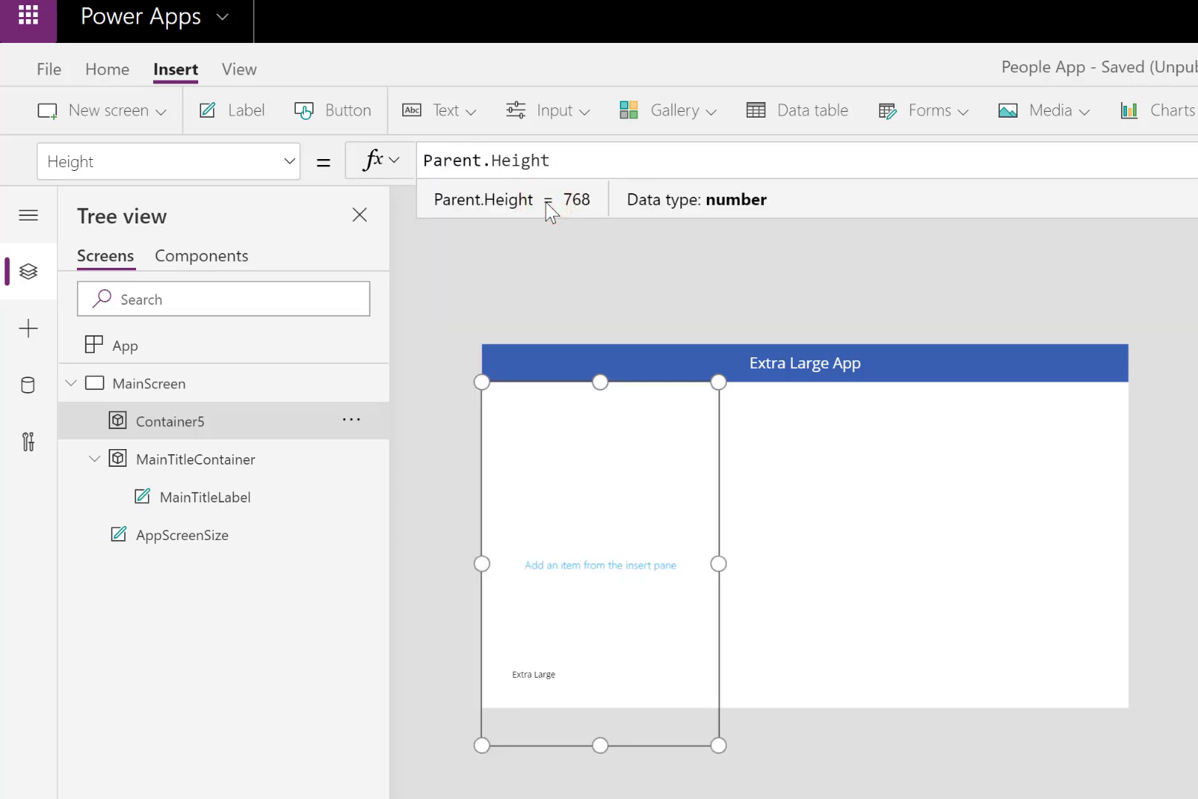
{"action": "type", "text": "-"}
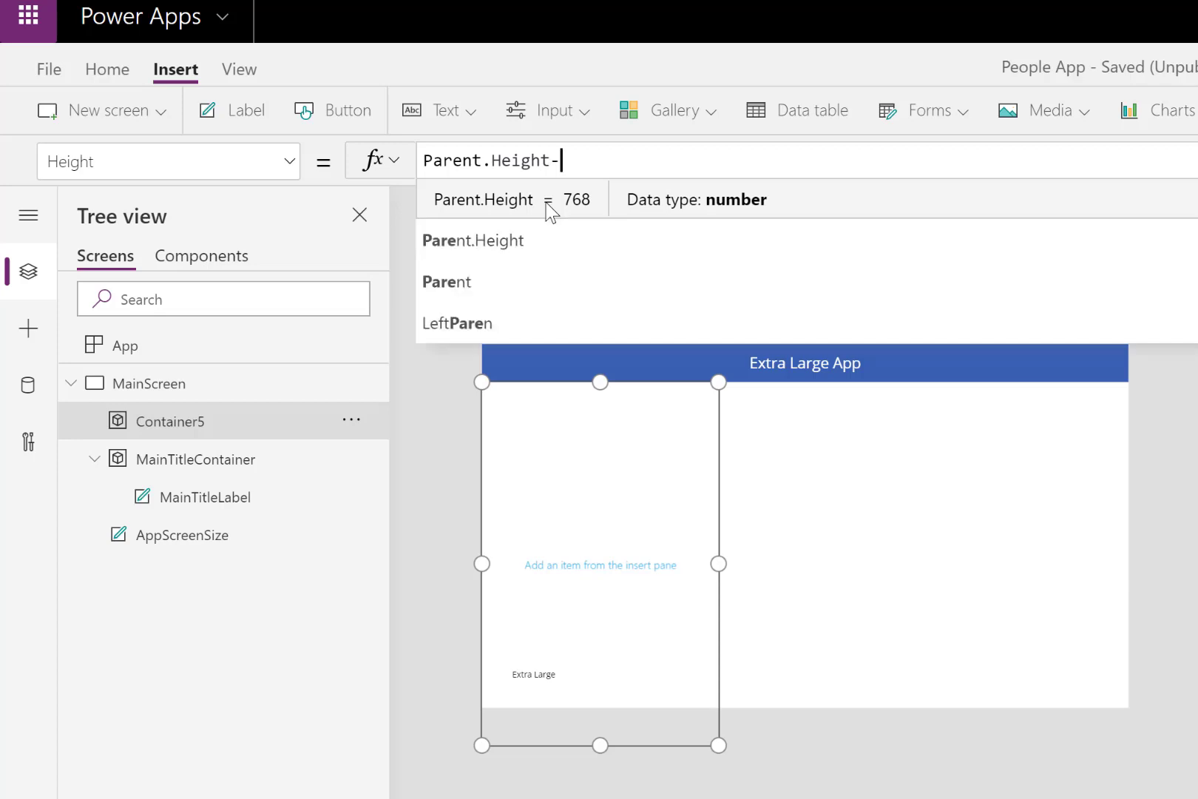
{"action": "type", "text": "m"}
{"action": "key", "text": "BackSpace"}
{"action": "type", "text": "cont"}
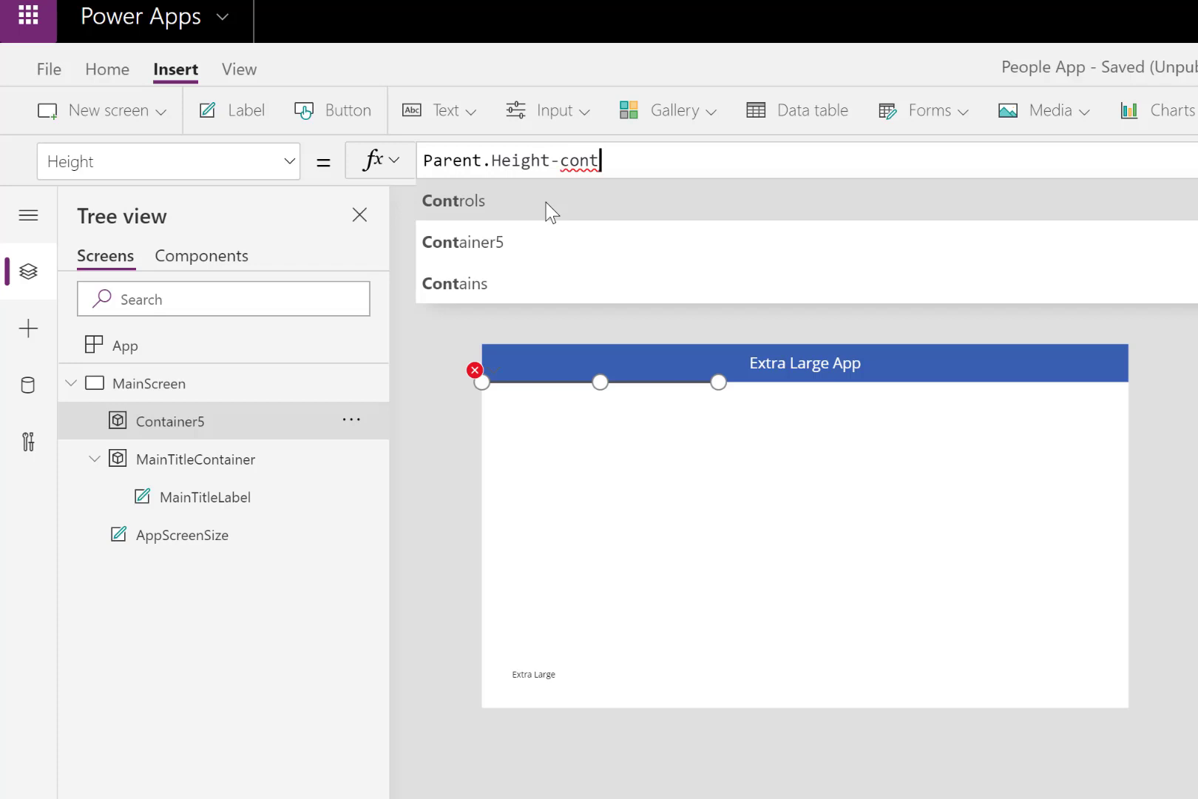
{"action": "type", "text": "a"}
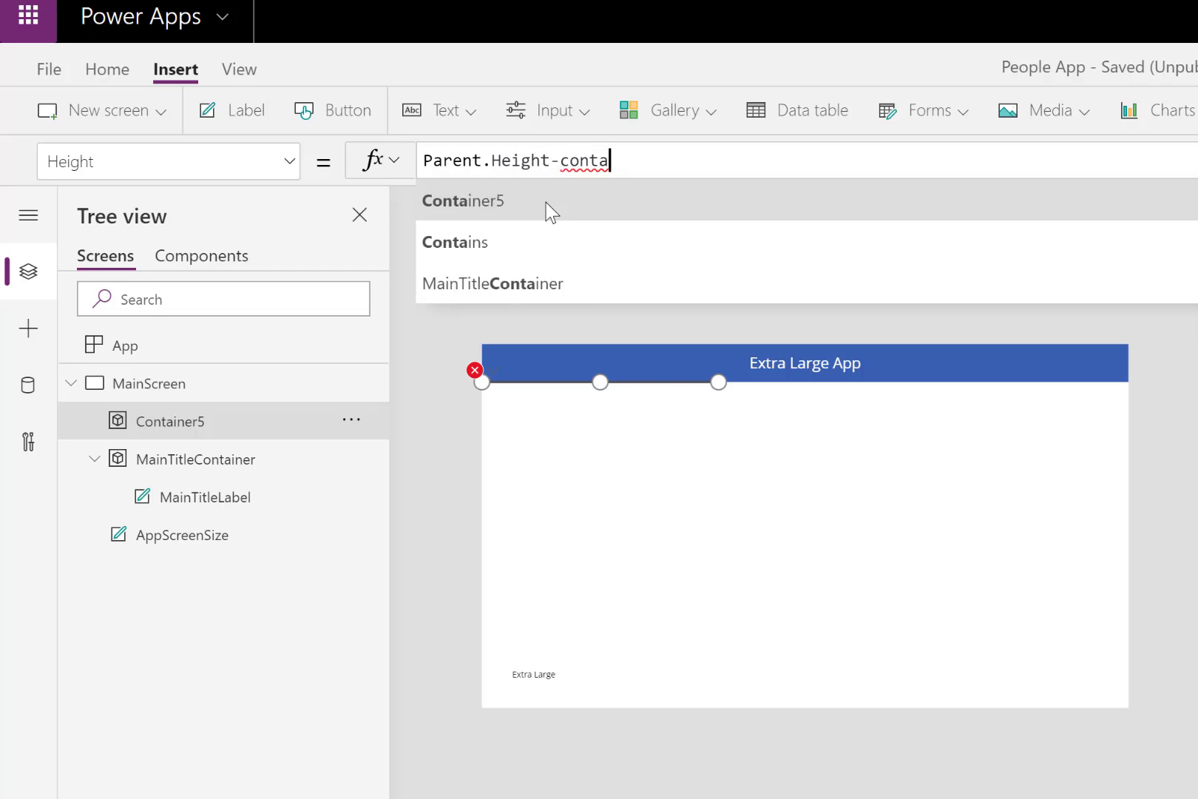
{"action": "left_click", "coordinate": [523, 285]}
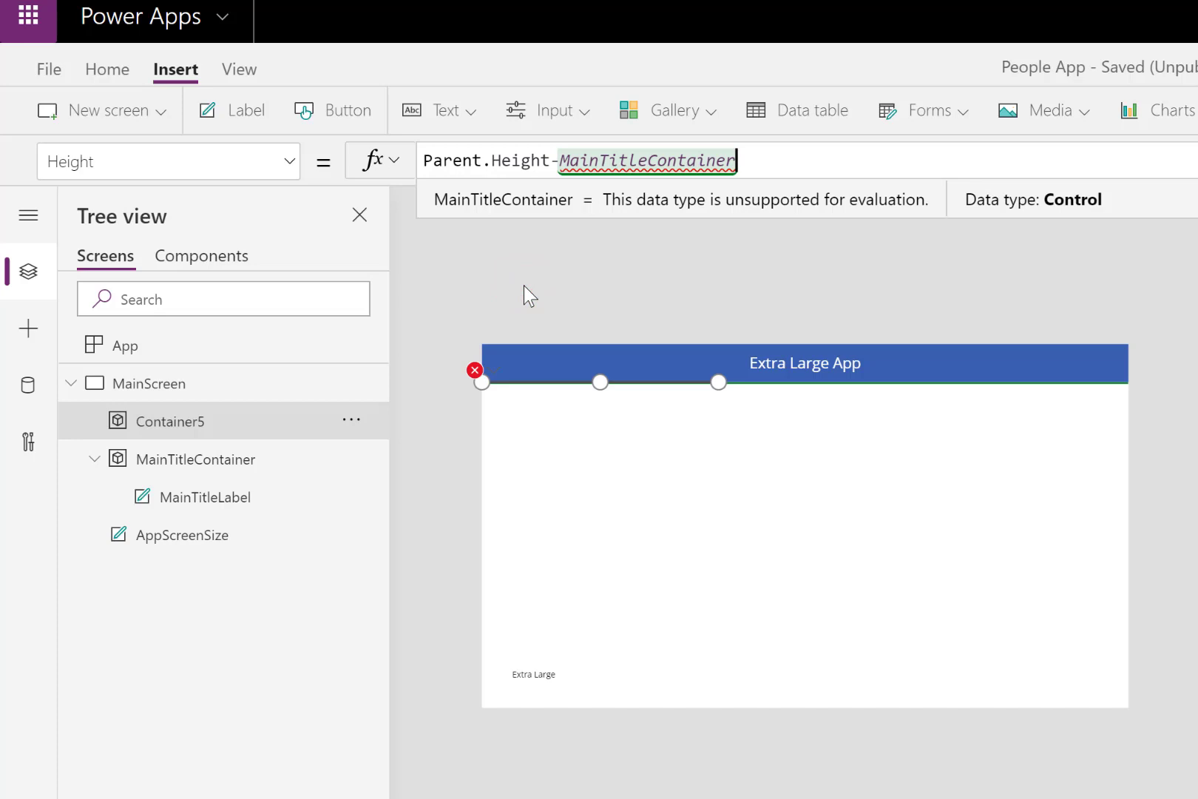
{"action": "type", "text": "."}
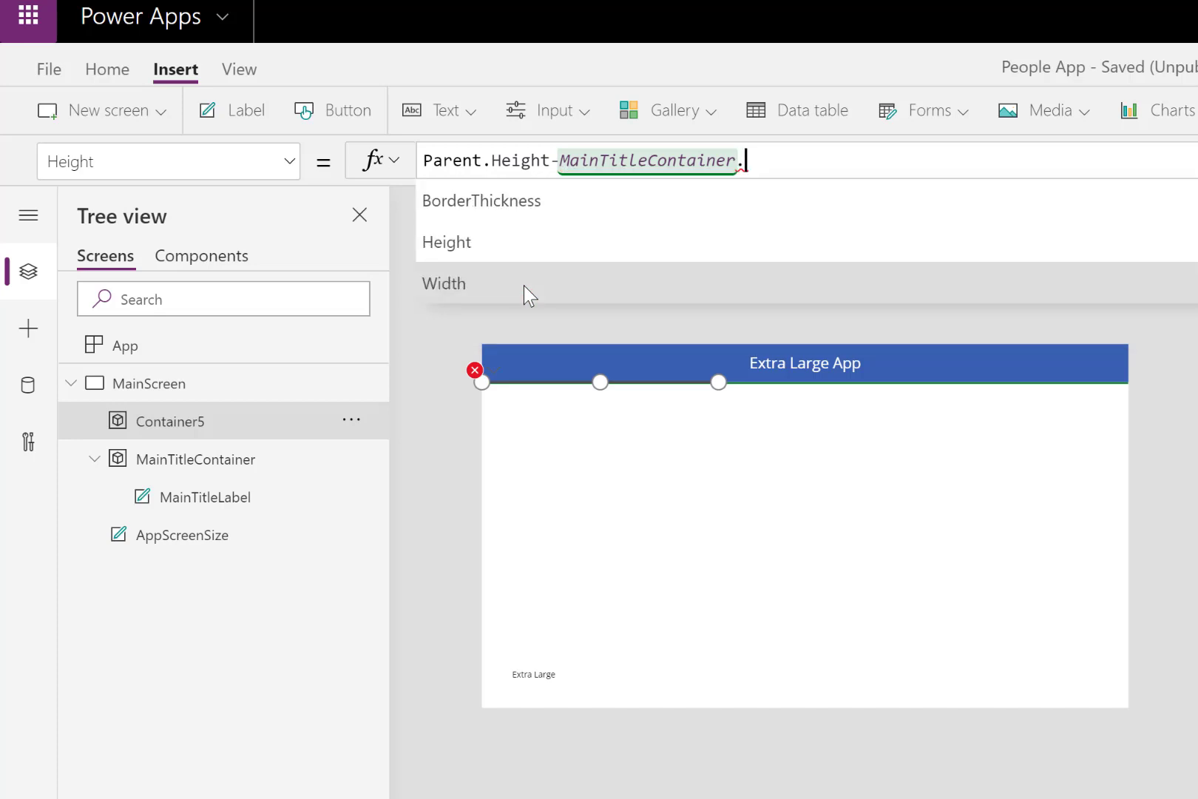
{"action": "left_click", "coordinate": [491, 245]}
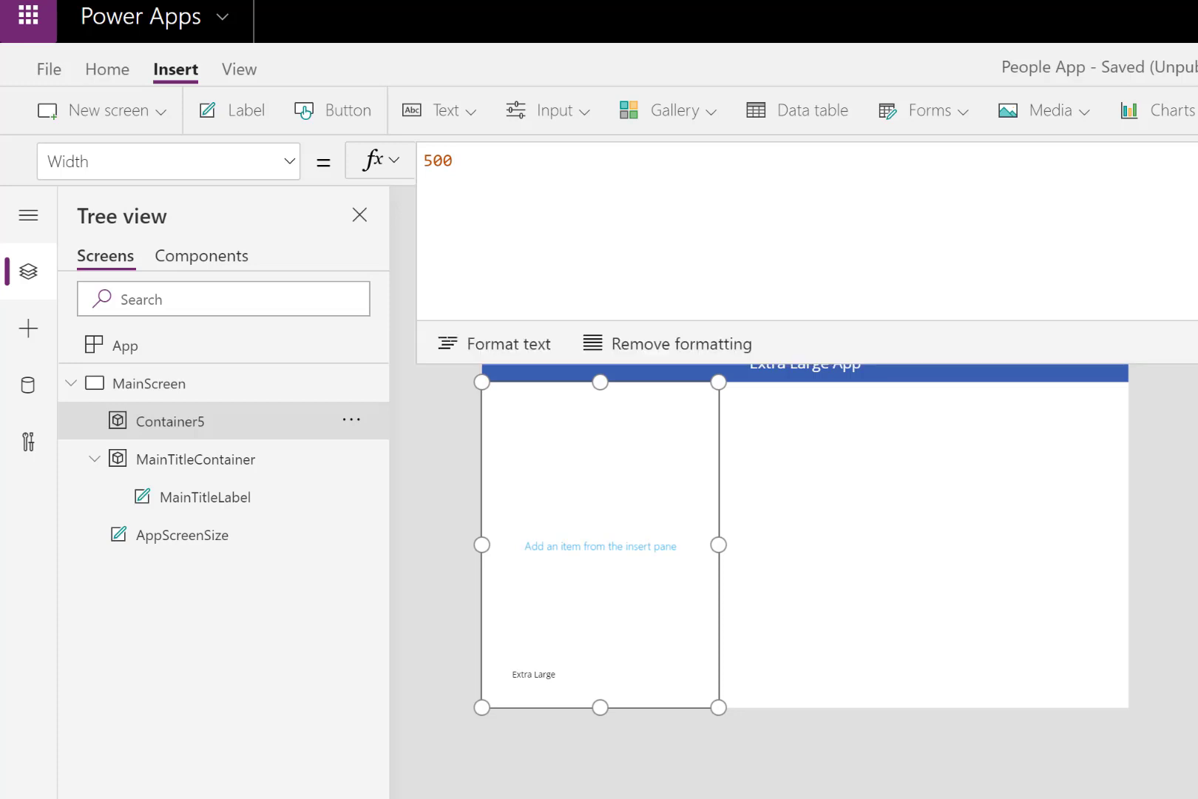
- Replace the new container's Width value with the opening of a Switch function, leaving a new line for its arguments
{"action": "left_click", "coordinate": [473, 166]}
{"action": "left_click_drag", "start_coordinate": [447, 166], "coordinate": [422, 168]}
{"action": "type", "text": "if"}
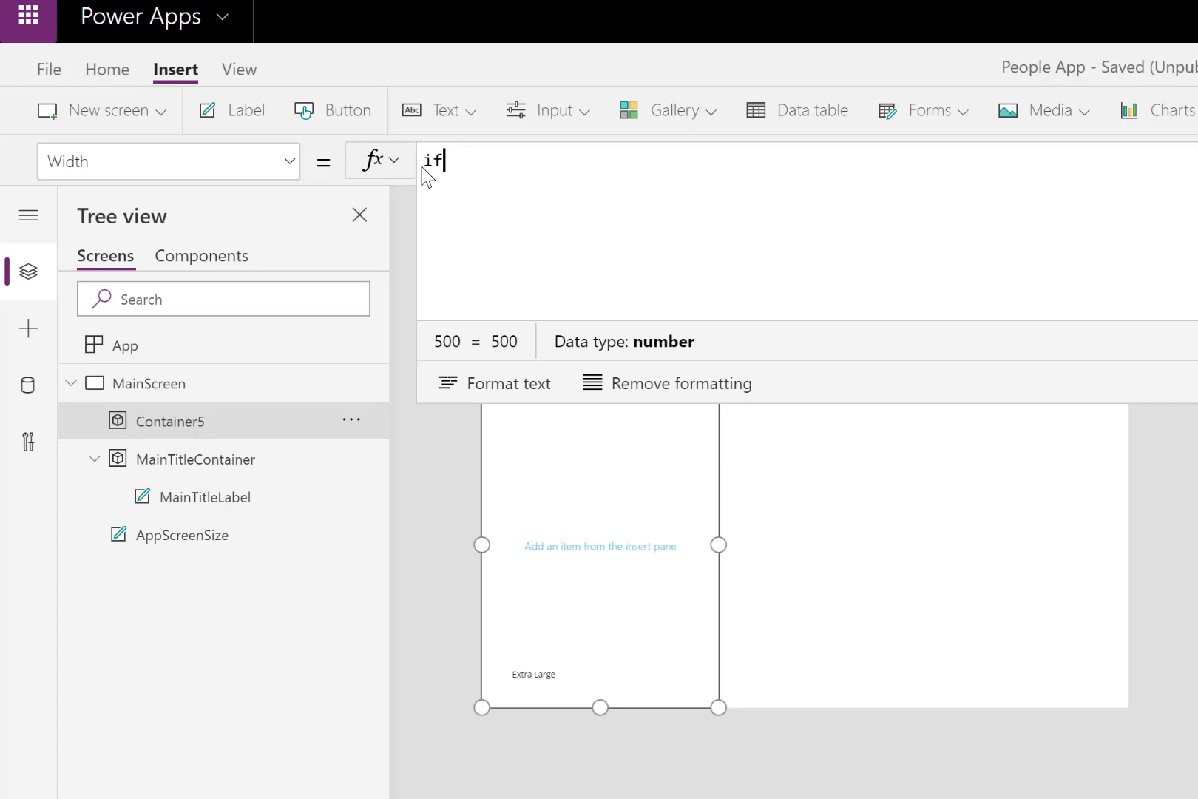
{"action": "type", "text": "("}
{"action": "key", "text": "BackSpace"}
{"action": "key", "text": "BackSpace"}
{"action": "key", "text": "BackSpace"}
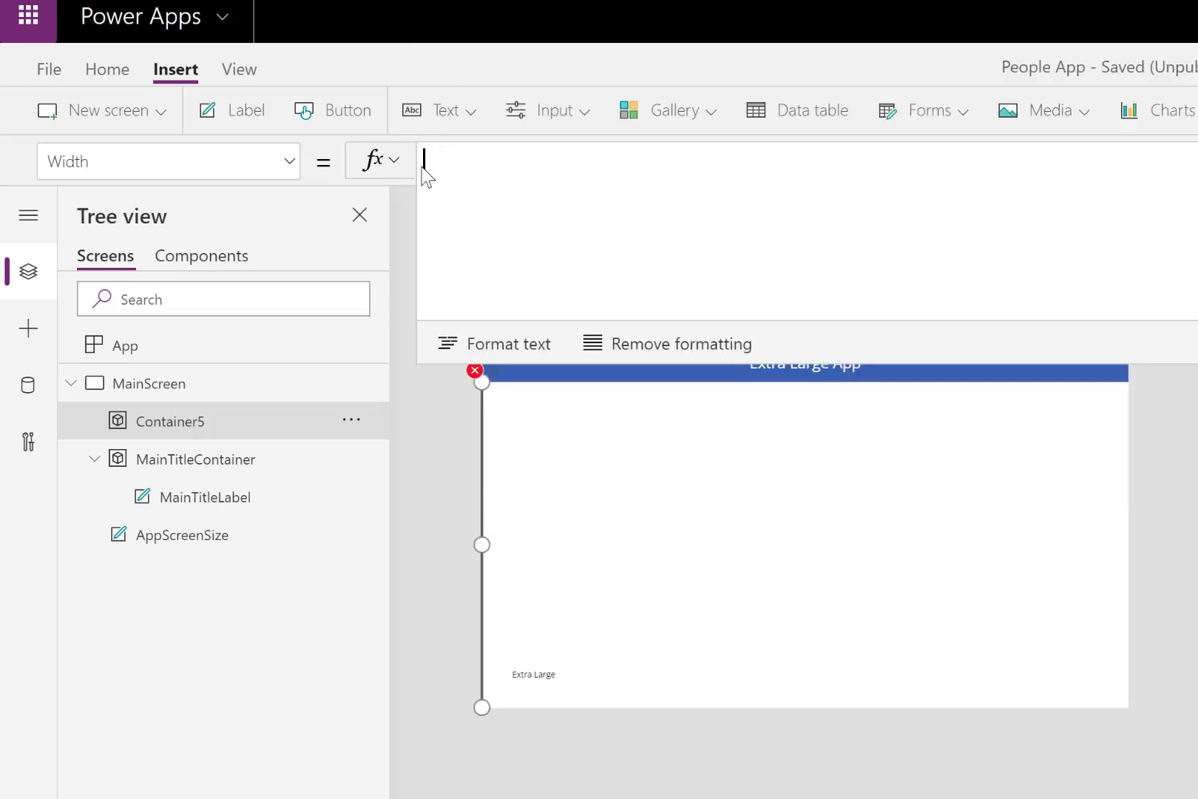
{"action": "type", "text": "Swi"}
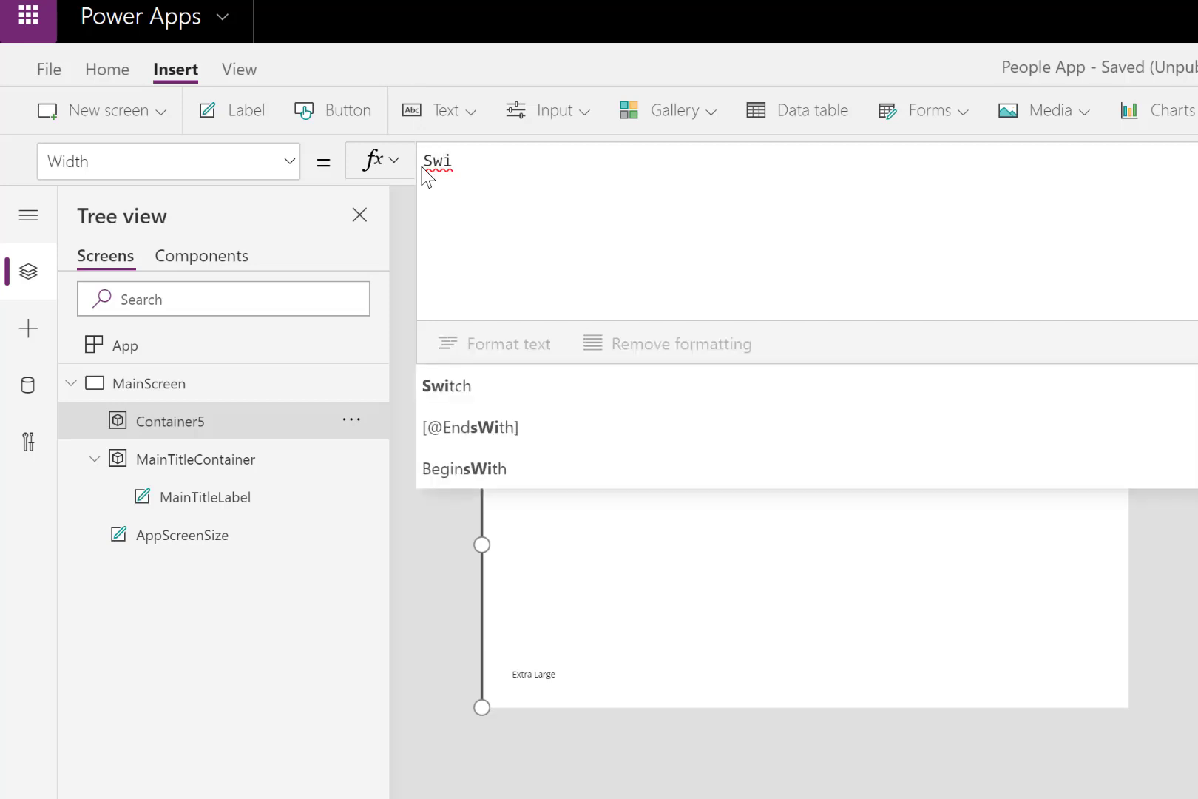
{"action": "left_click", "coordinate": [451, 384]}
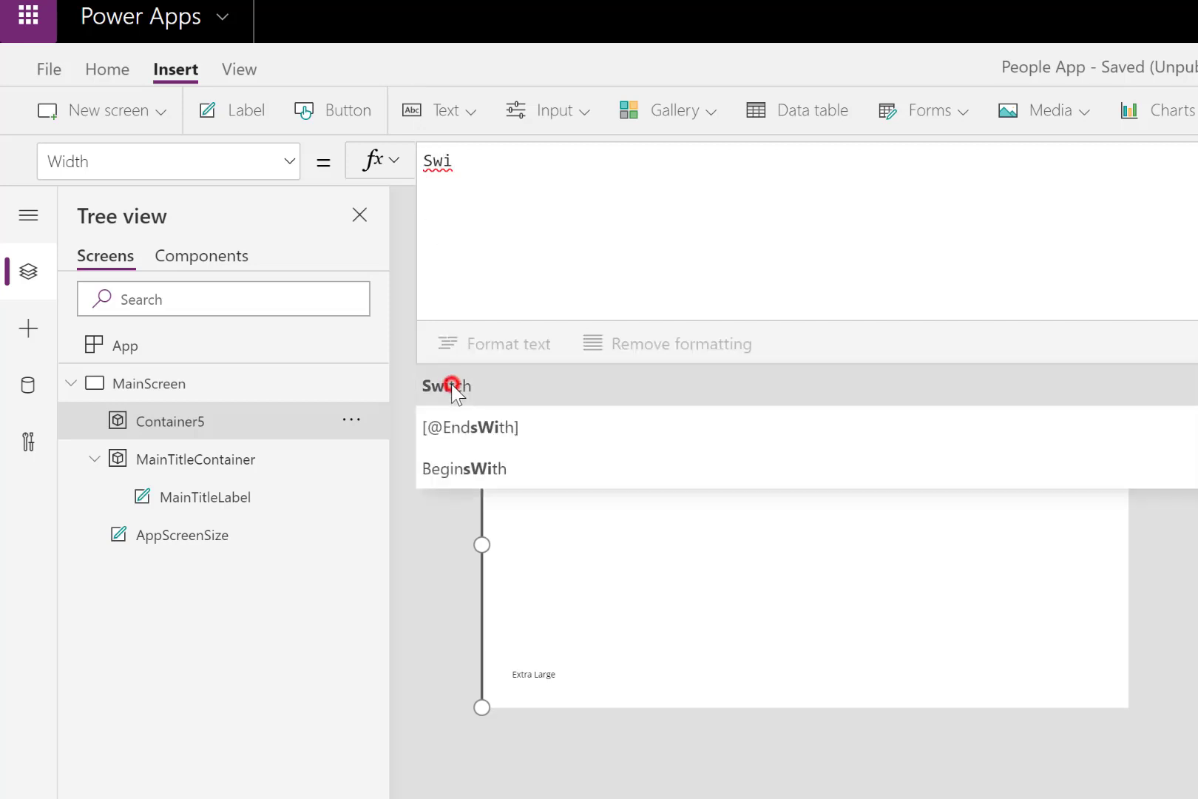
{"action": "key", "text": "shift+Return"}
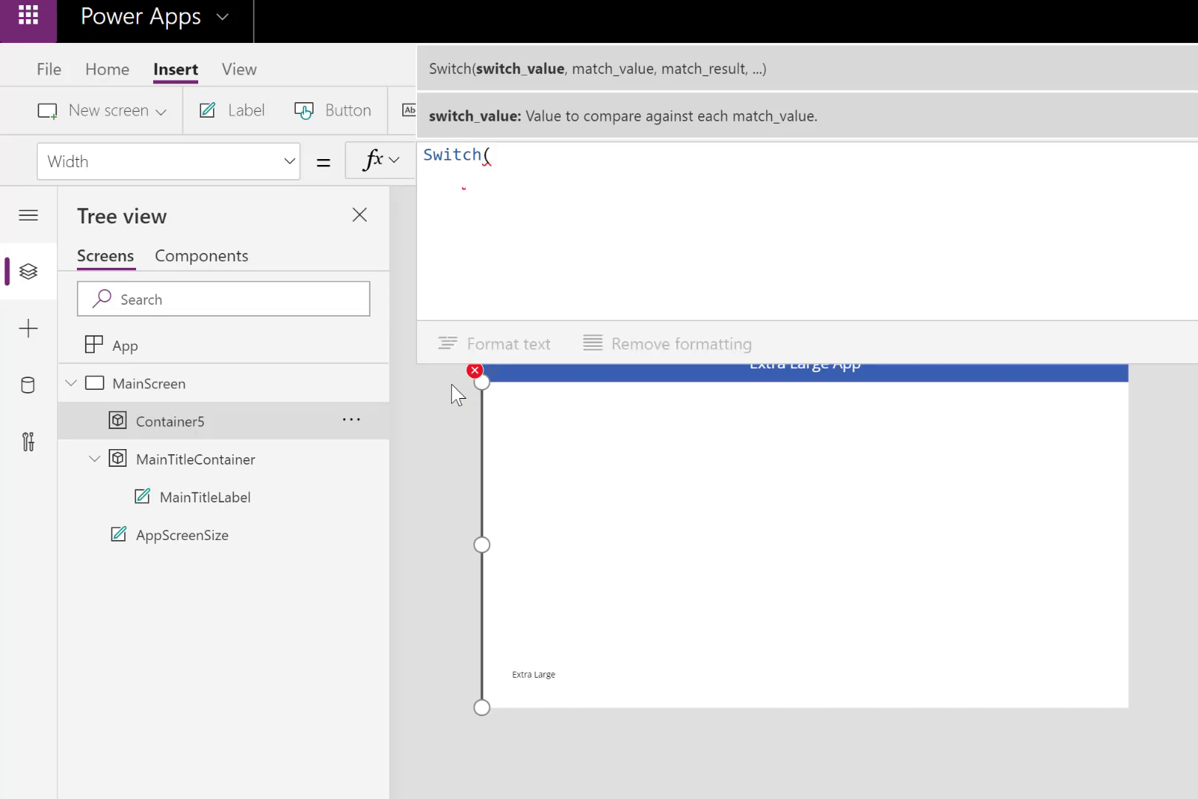
- Enter AppScreenSize.Text as the value that the Switch function compares
{"action": "type", "text": "app"}
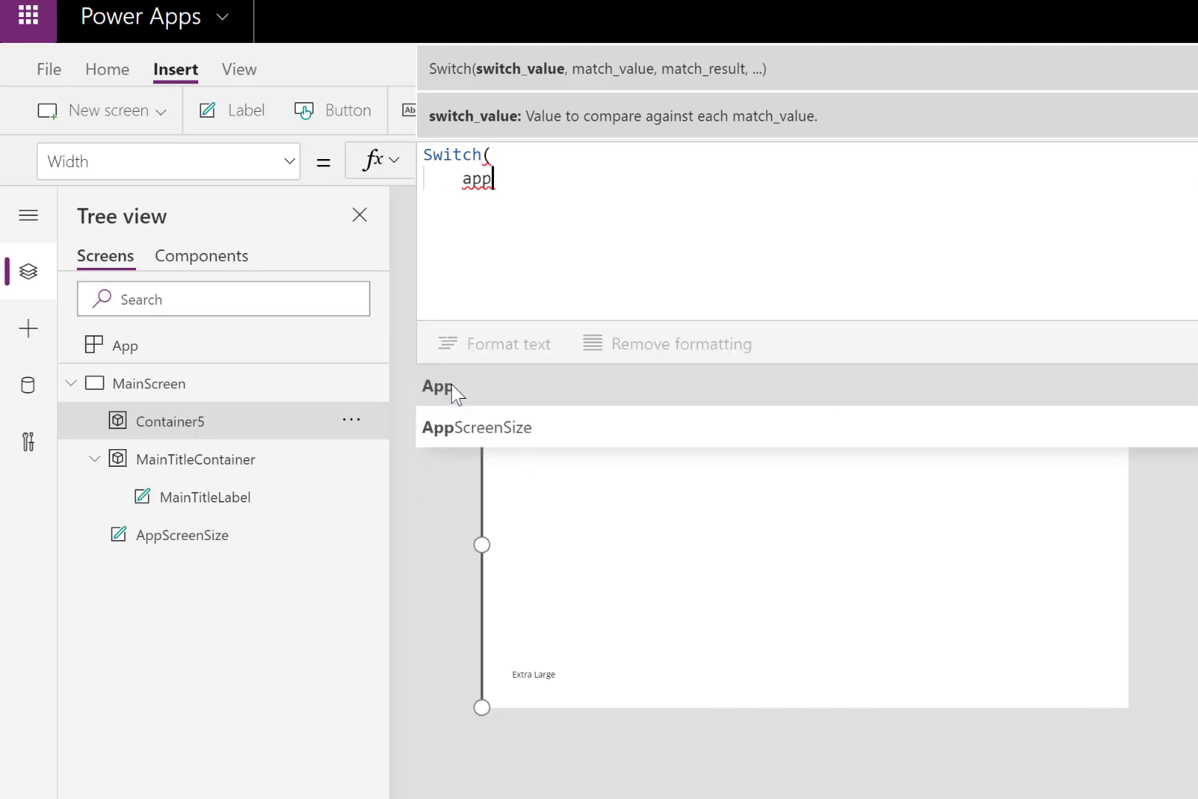
{"action": "left_click", "coordinate": [473, 434]}
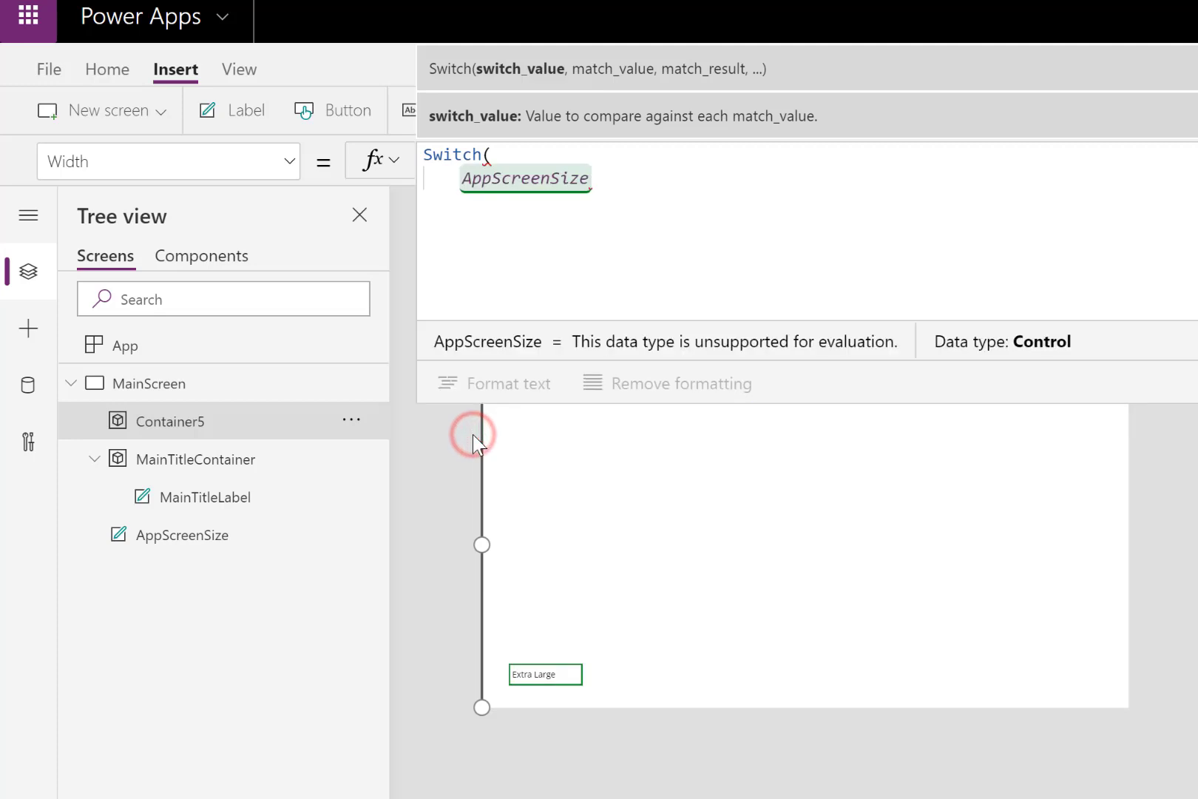
{"action": "type", "text": ".t"}
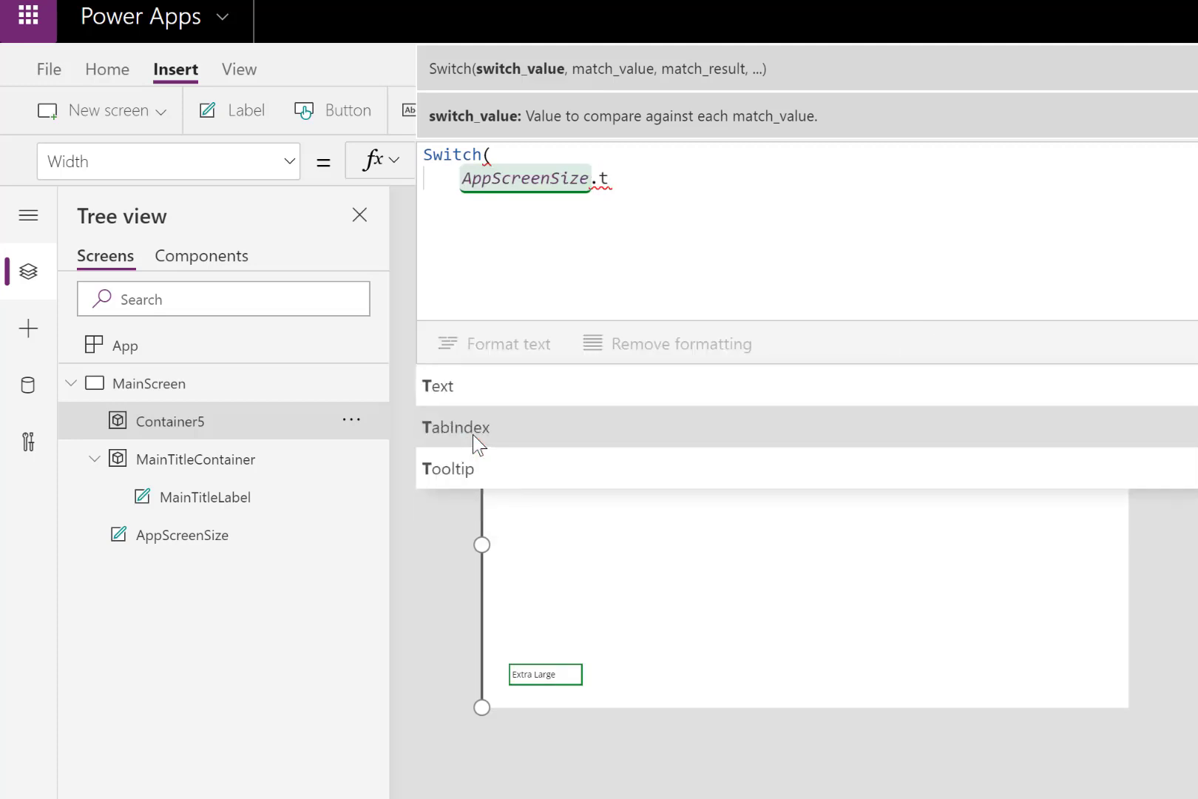
{"action": "left_click", "coordinate": [457, 385]}
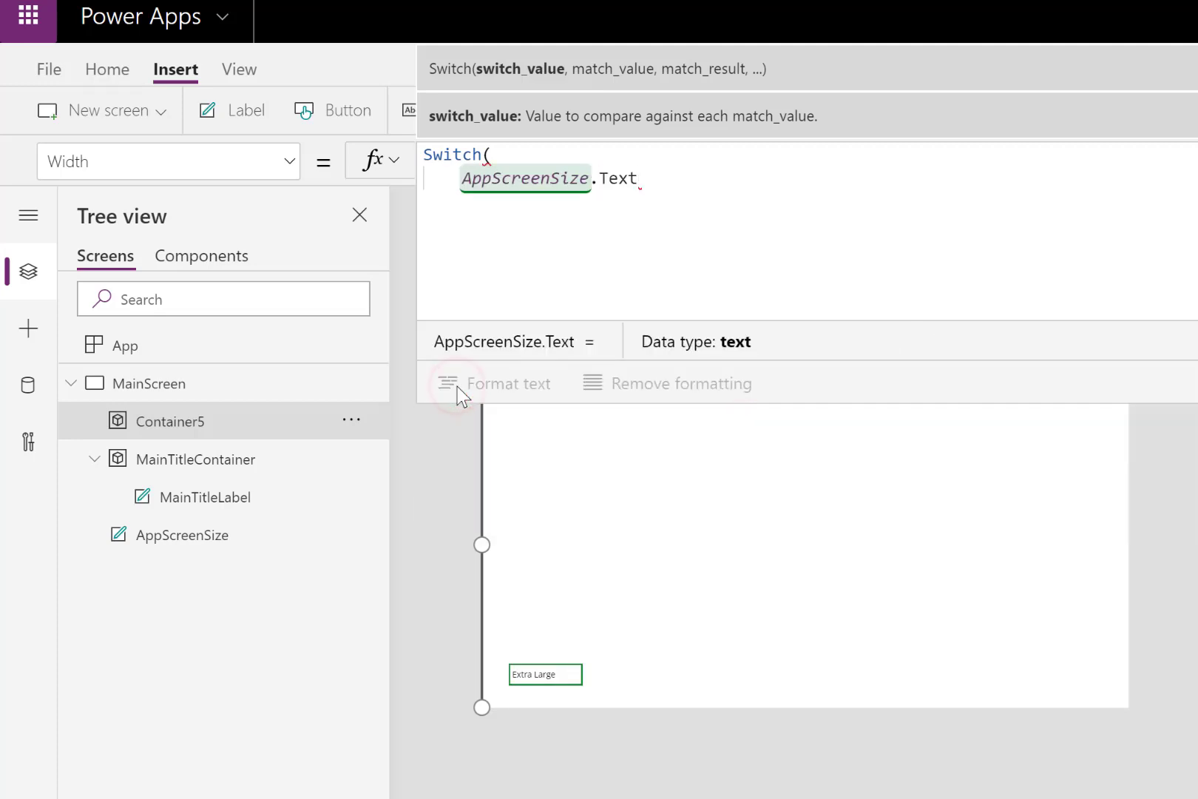
{"action": "type", "text": "<"}
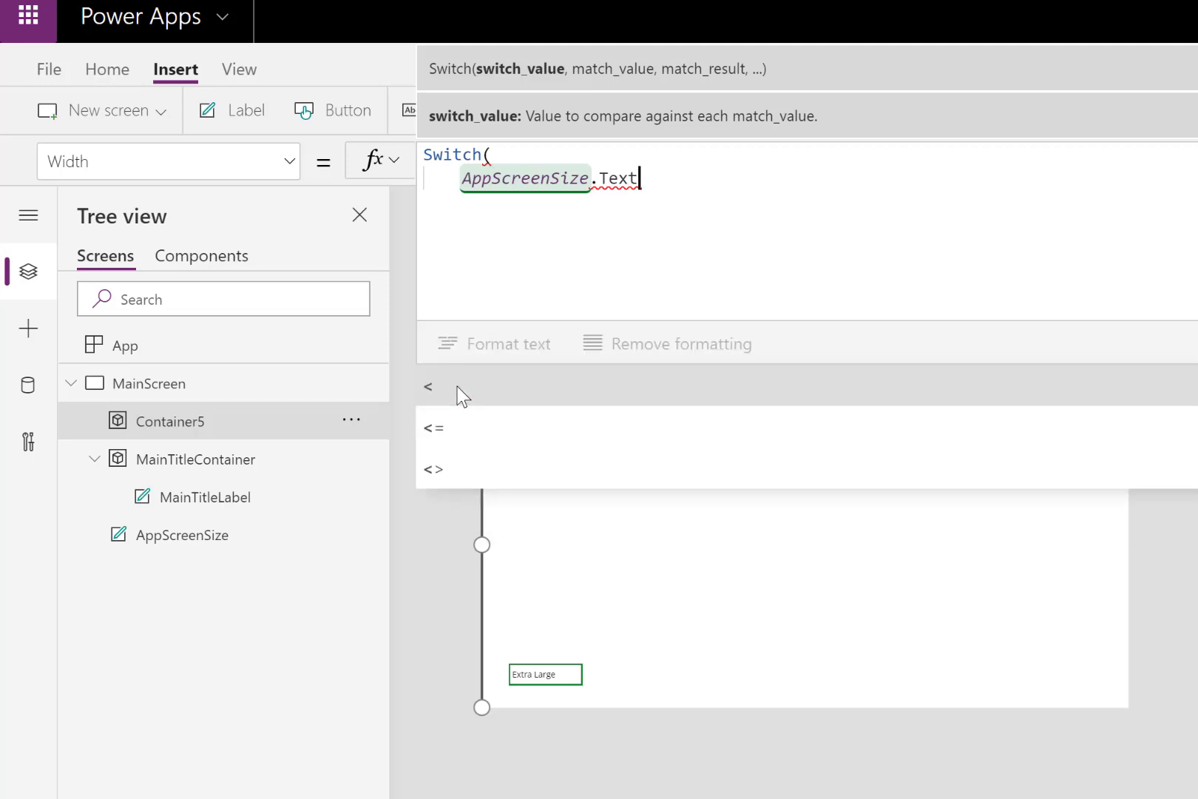
{"action": "key", "text": "BackSpace"}
{"action": "type", "text": ","}
{"action": "key", "text": "shift+Return"}
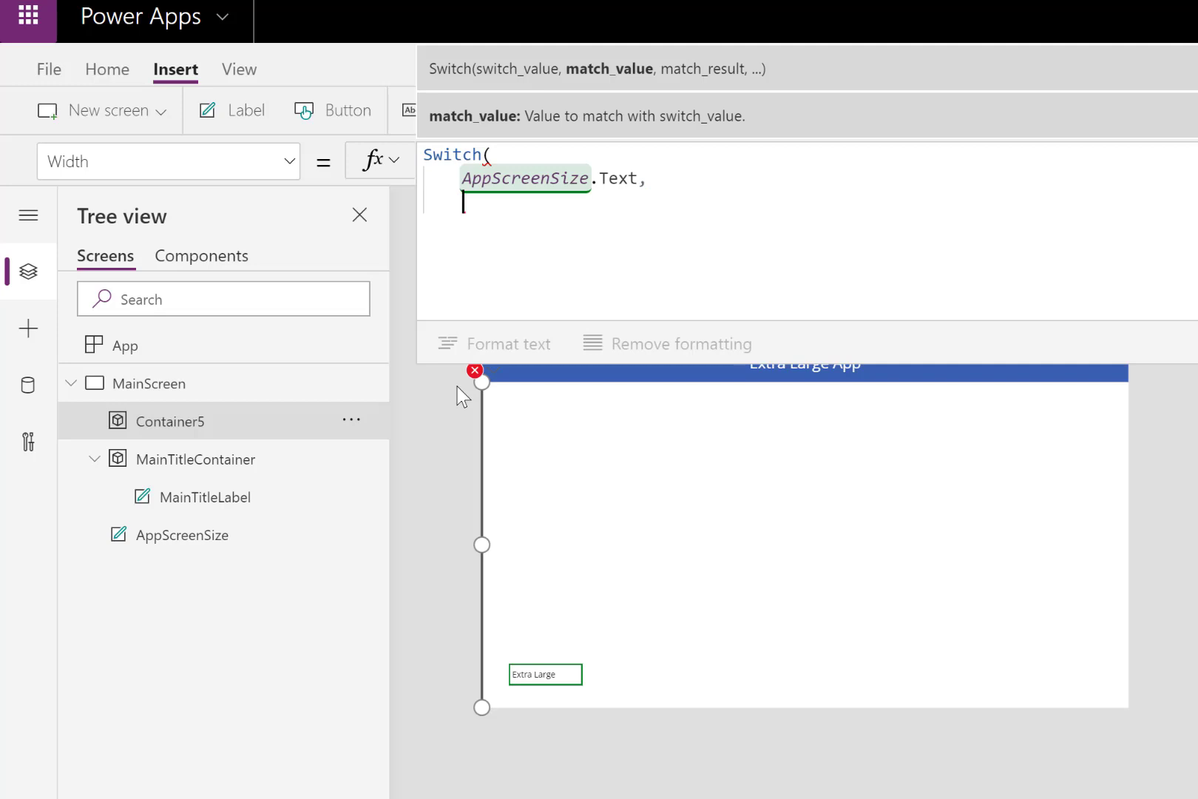
- Add a "Small" case returning Parent.Width to the Switch function, followed by a new line for the default result
{"action": "type", "text": "\""}
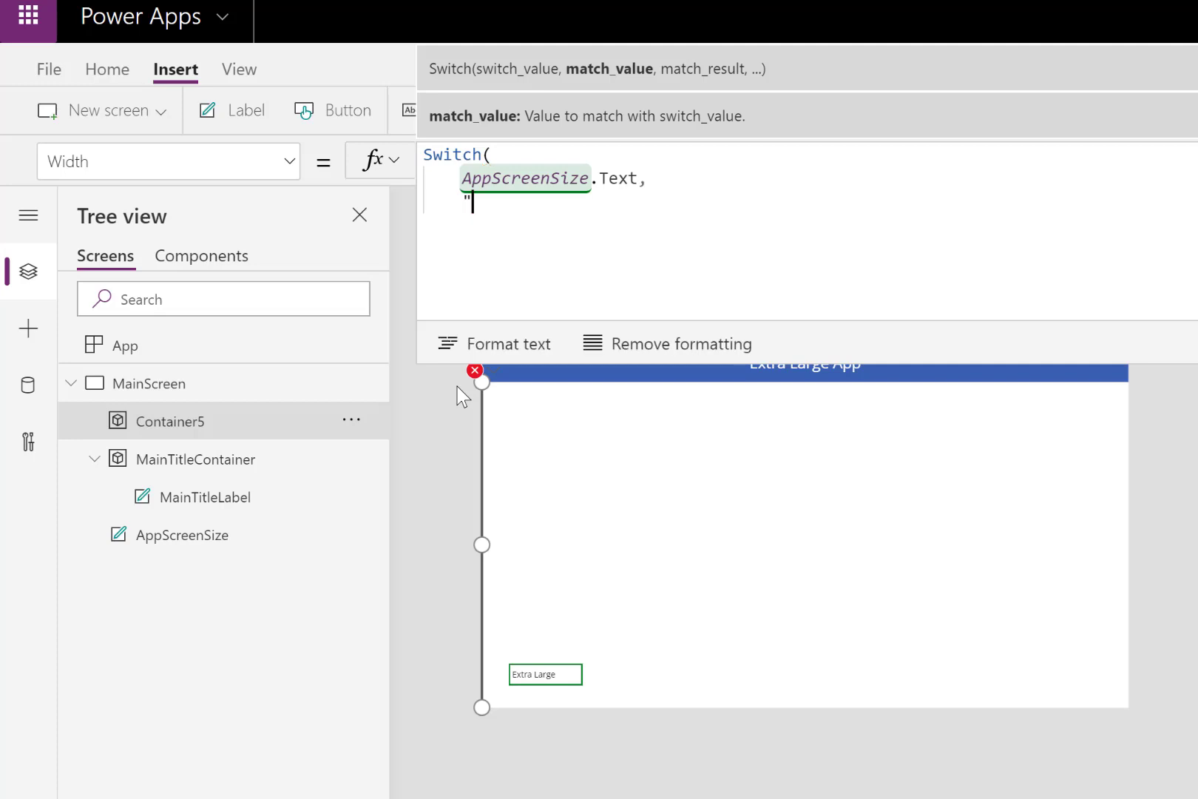
{"action": "type", "text": "Small\""}
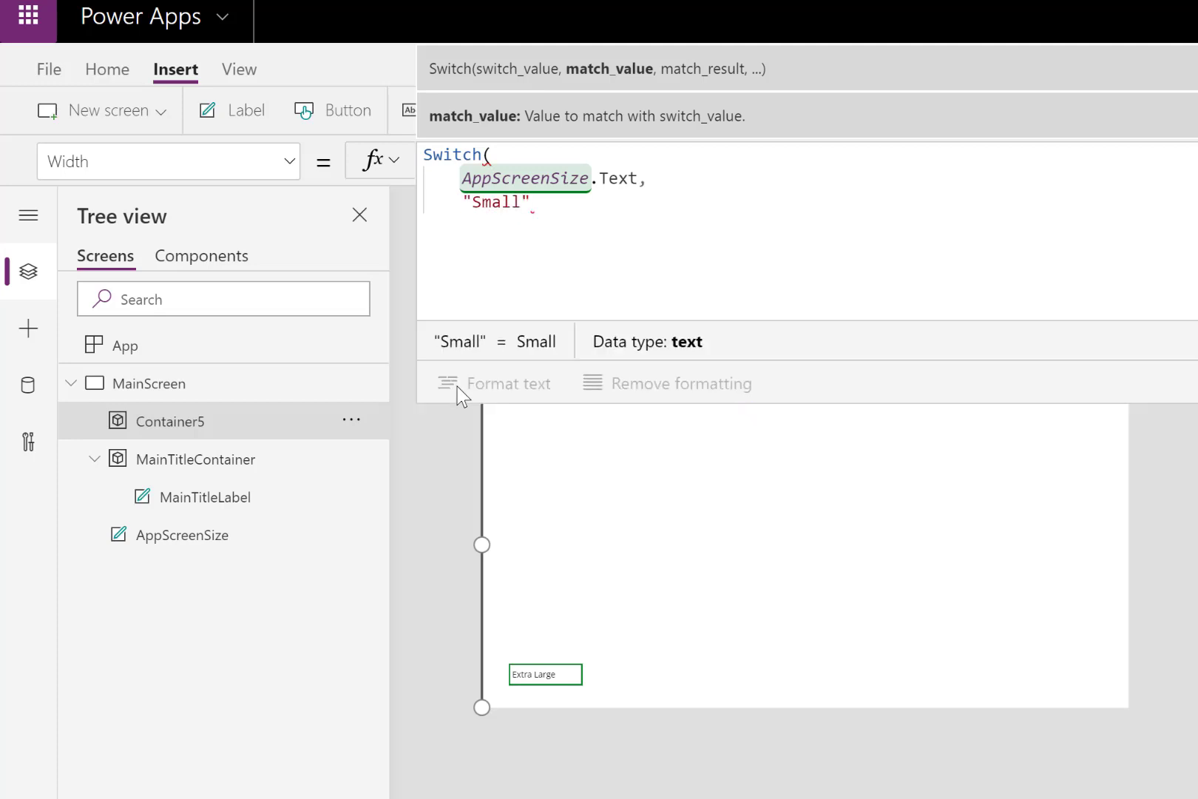
{"action": "type", "text": ","}
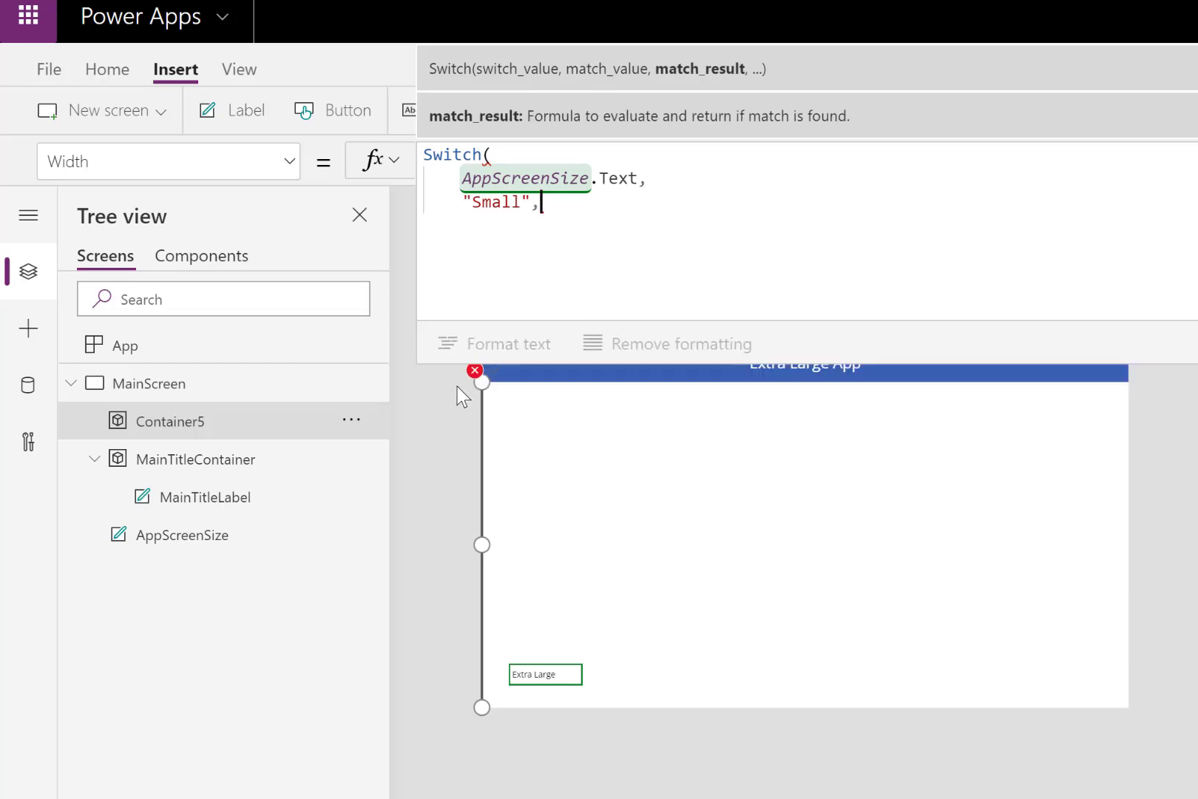
{"action": "type", "text": "Pare"}
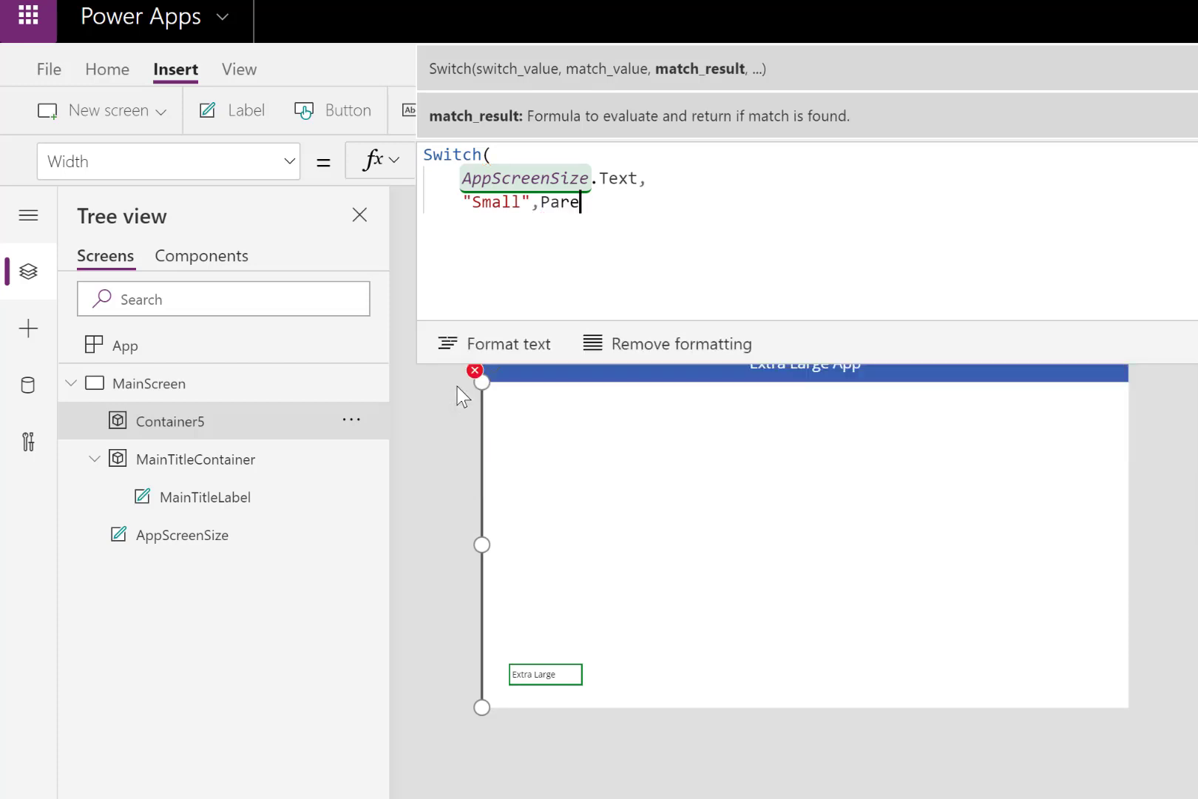
{"action": "left_click", "coordinate": [459, 392]}
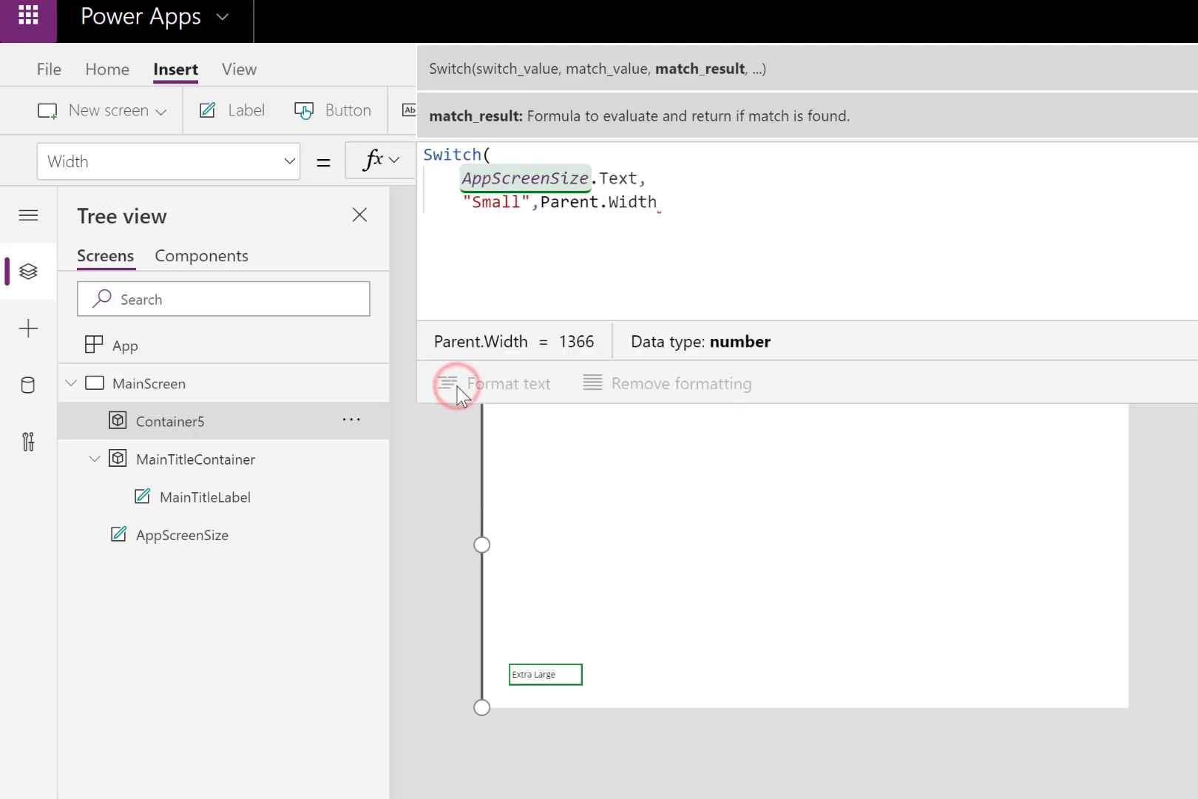
{"action": "type", "text": ","}
{"action": "key", "text": "shift+Return"}
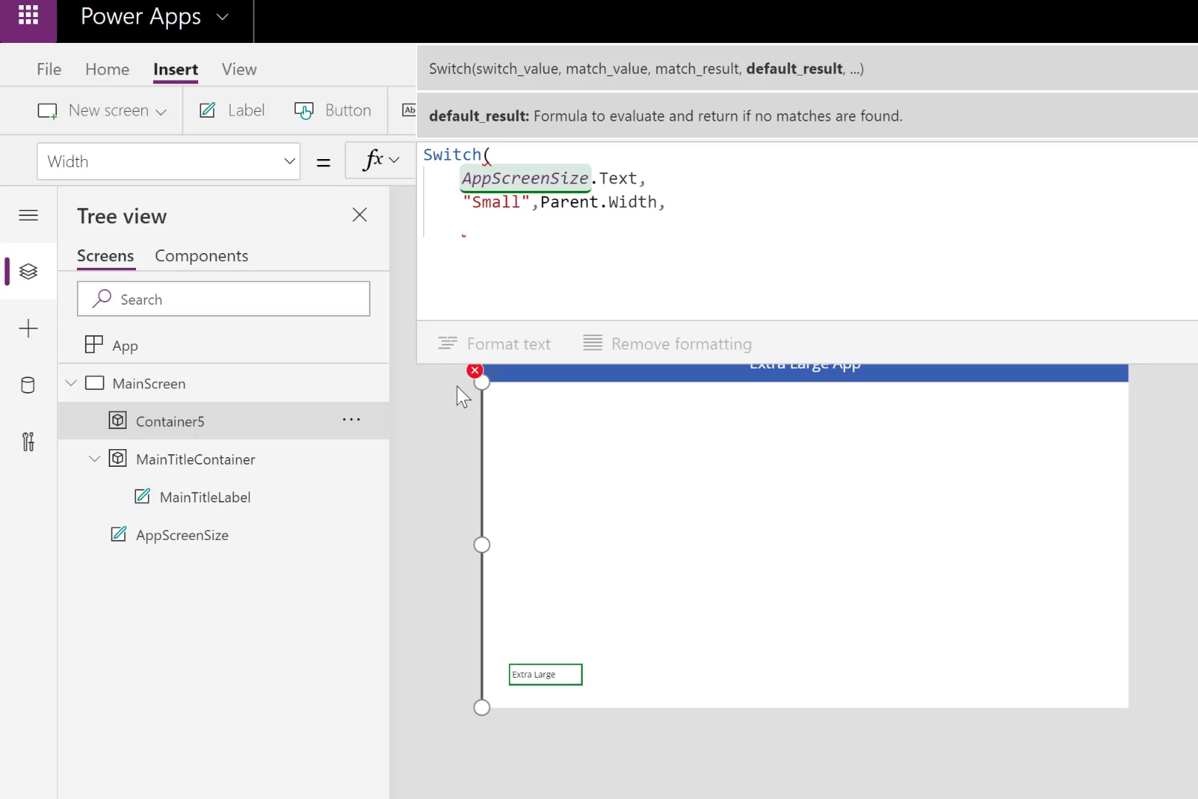
- Complete the Switch function with 350 as the default result and a closing parenthesis, then leave formula editing
{"action": "type", "text": "350"}
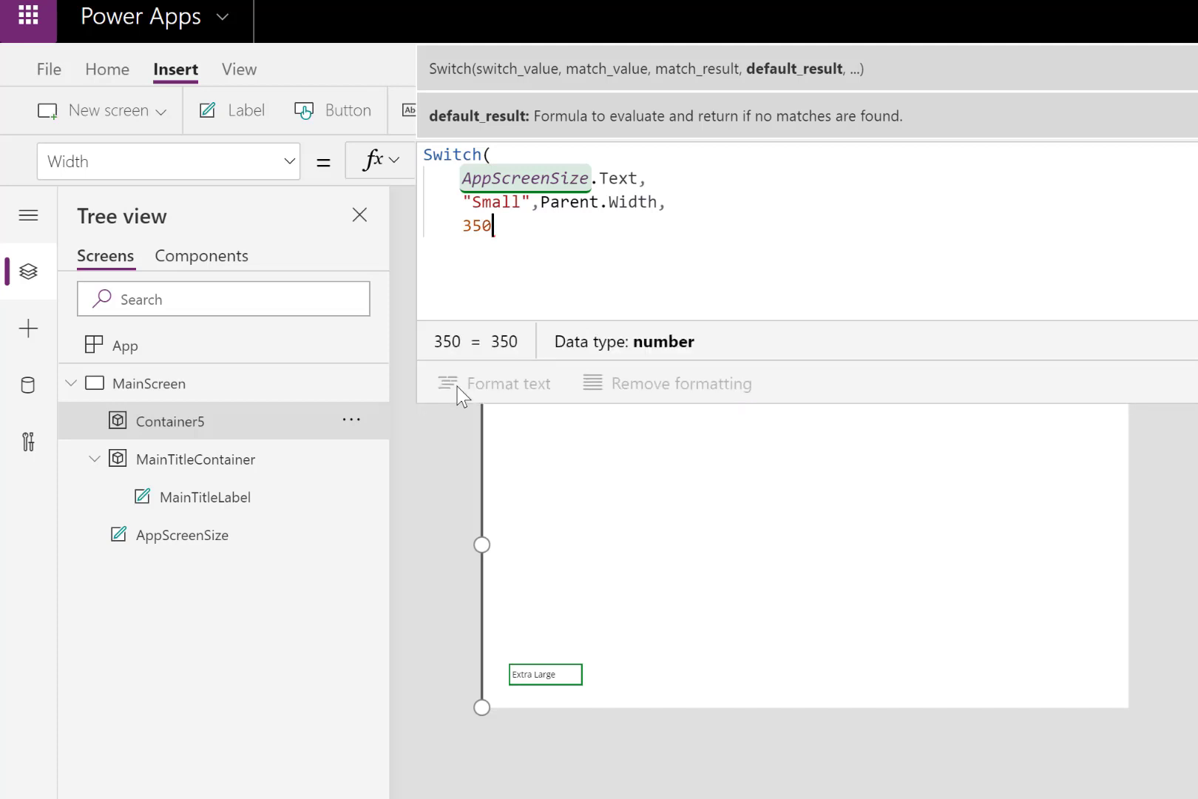
{"action": "key", "text": "Return"}
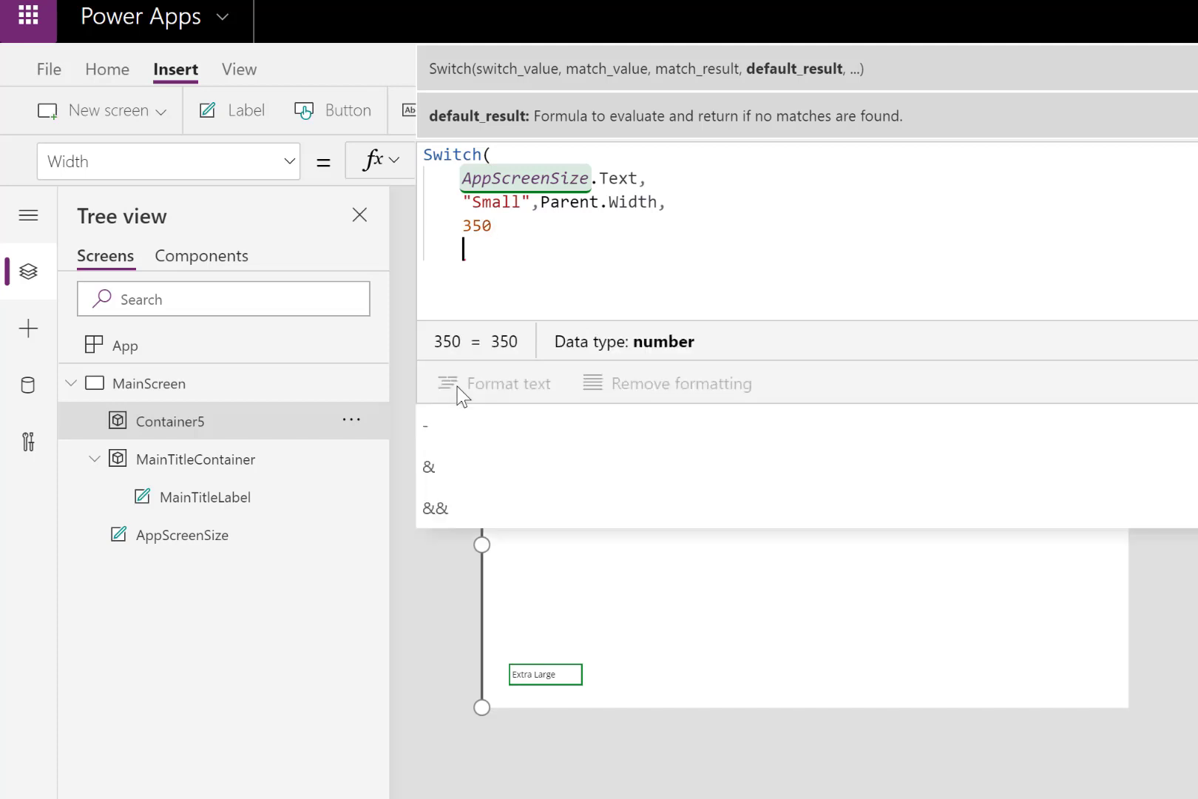
{"action": "type", "text": ")"}
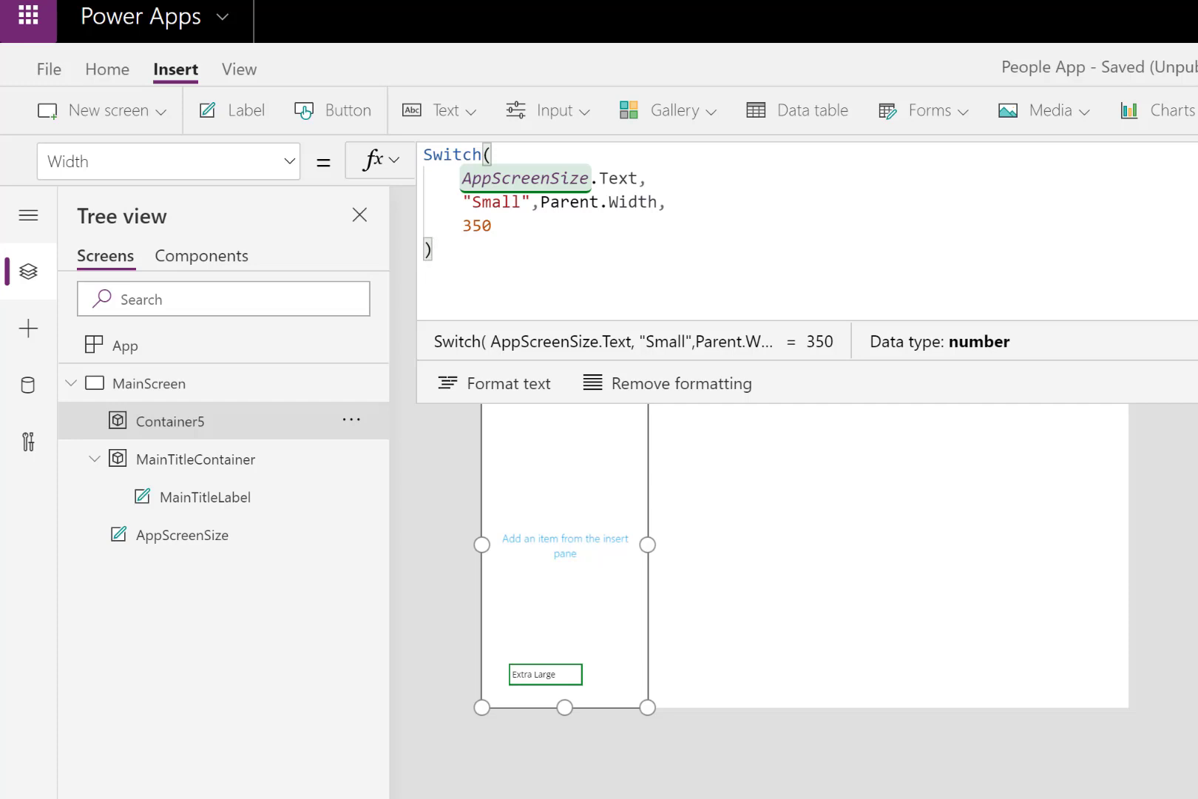
{"action": "key", "text": "Escape"}
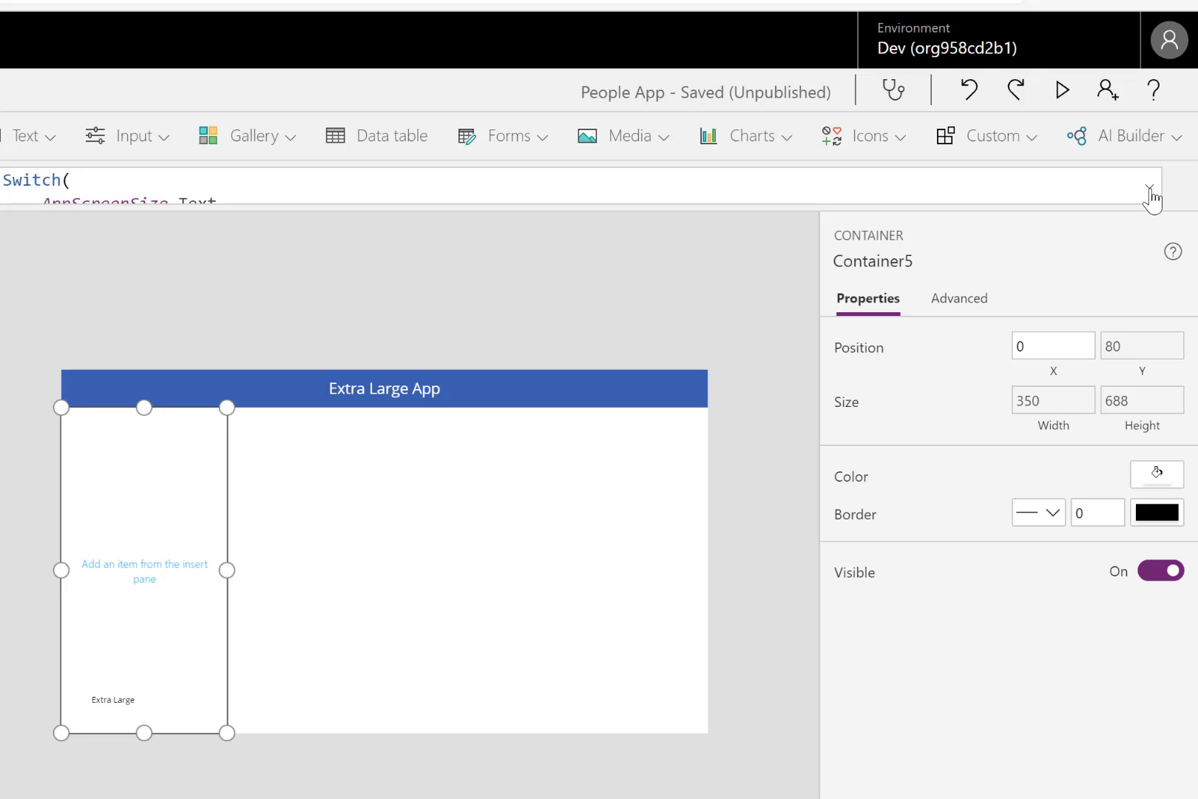
- Fill the container below the title with the amber standard color
{"action": "left_click", "coordinate": [1170, 480]}
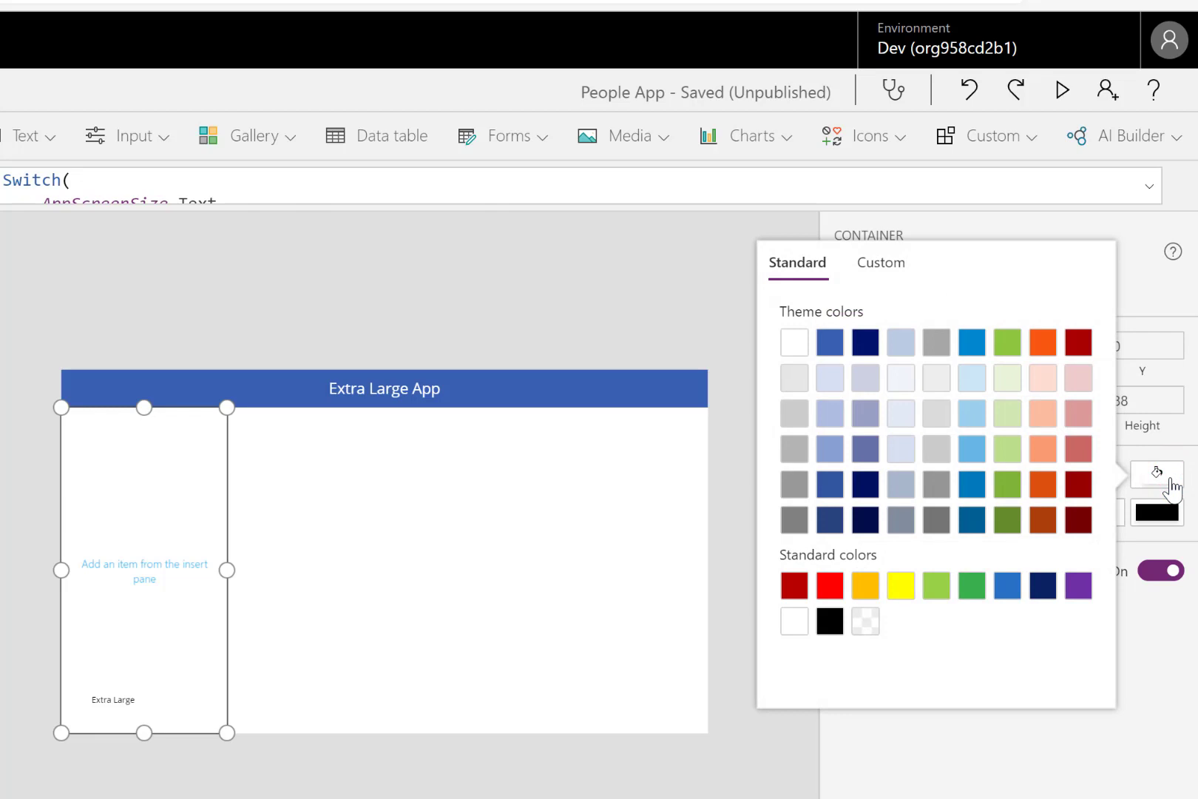
{"action": "left_click", "coordinate": [867, 592]}
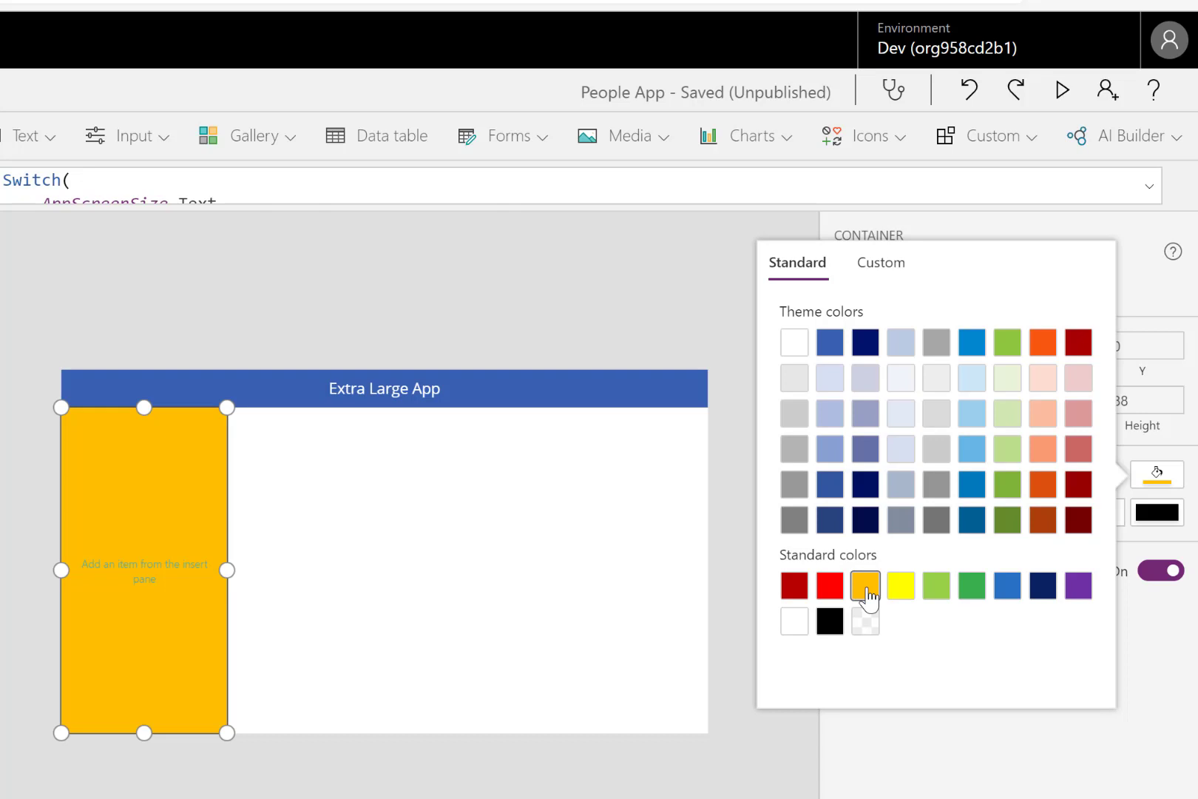
{"action": "left_click", "coordinate": [674, 650]}
- Insert another experimental container directly on MainScreen and clear its X position value
{"action": "left_click", "coordinate": [675, 651]}
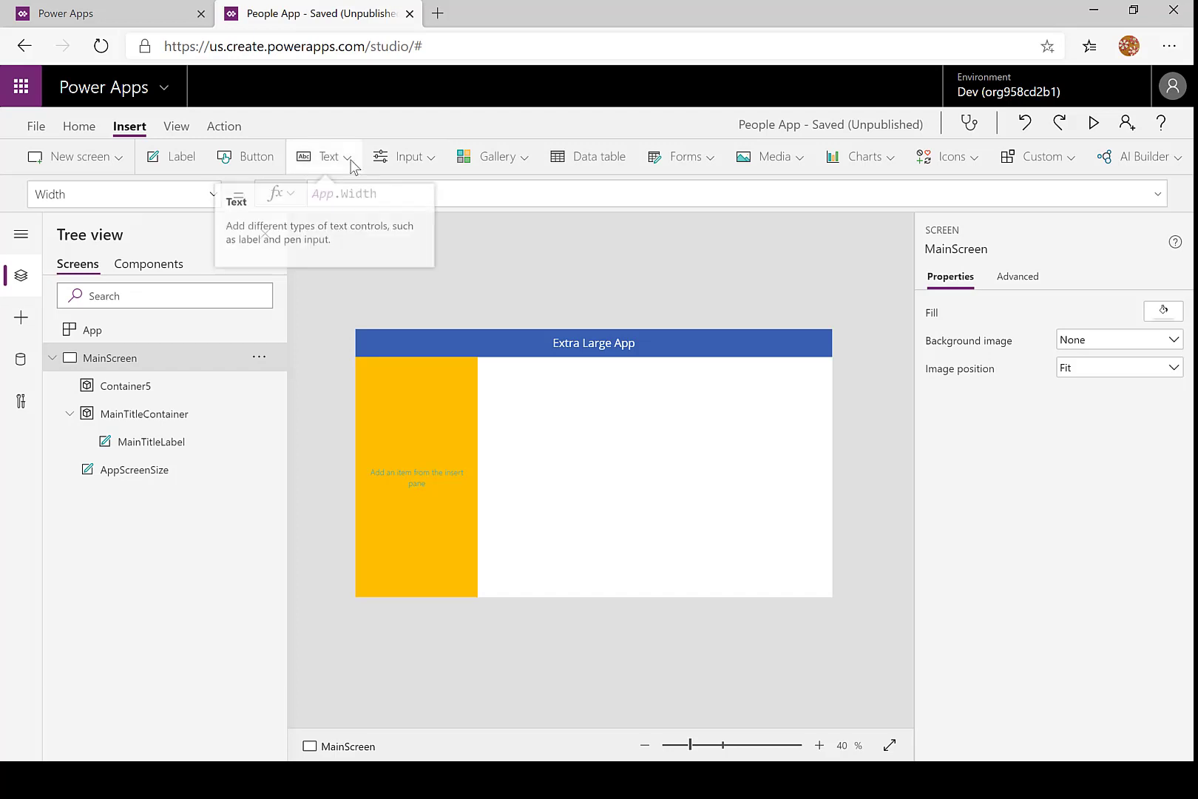
{"action": "left_click", "coordinate": [422, 160]}
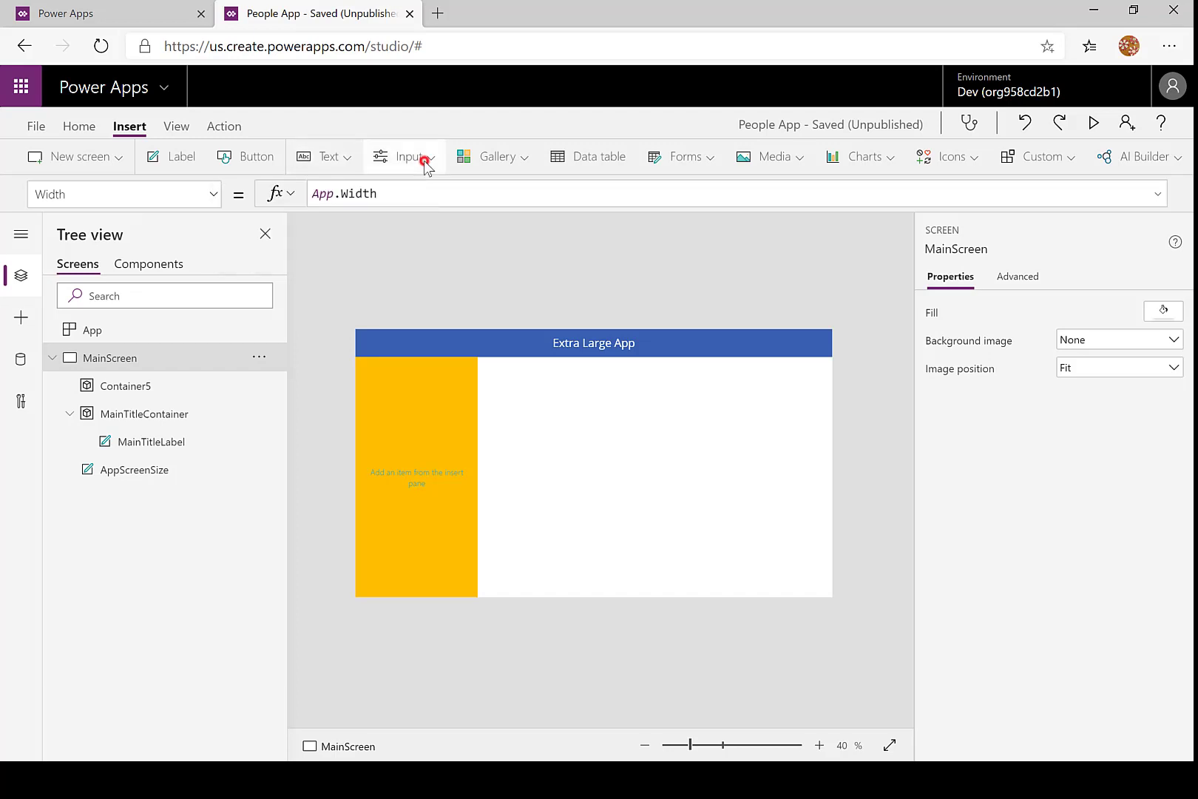
{"action": "left_click_drag", "start_coordinate": [580, 311], "coordinate": [577, 445]}
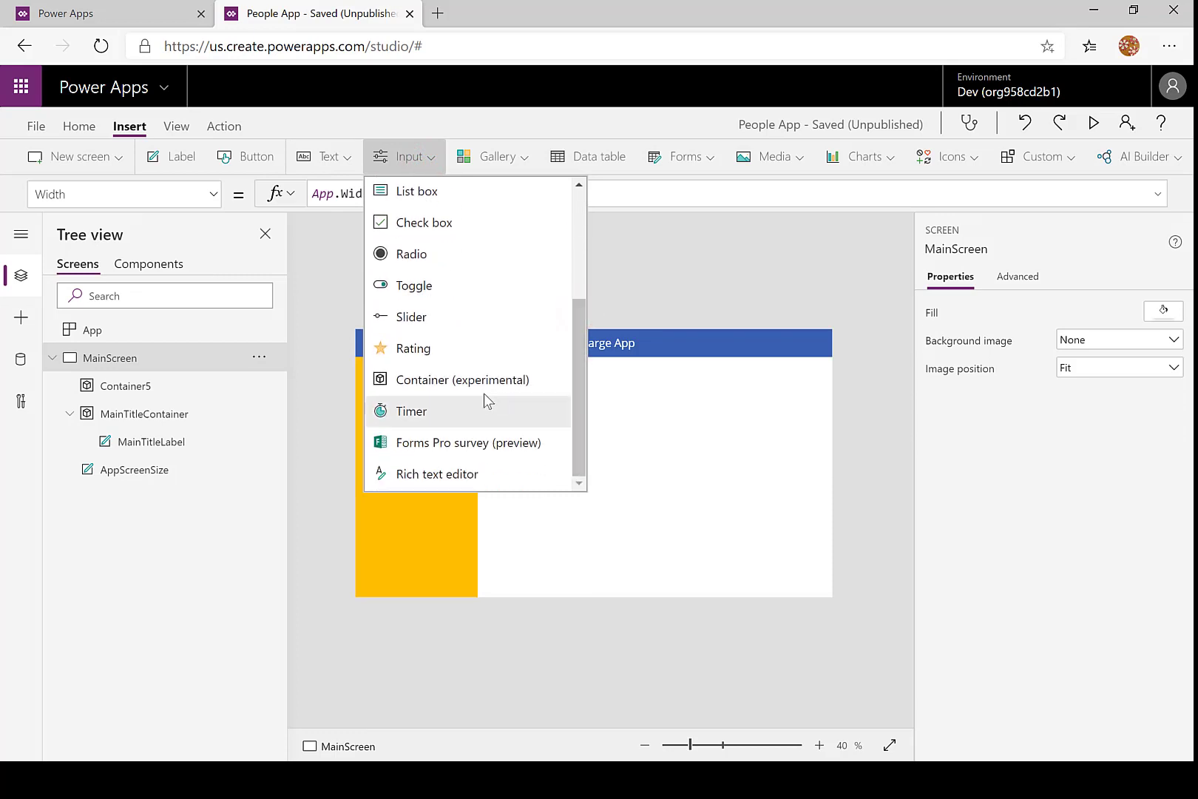
{"action": "left_click", "coordinate": [473, 380]}
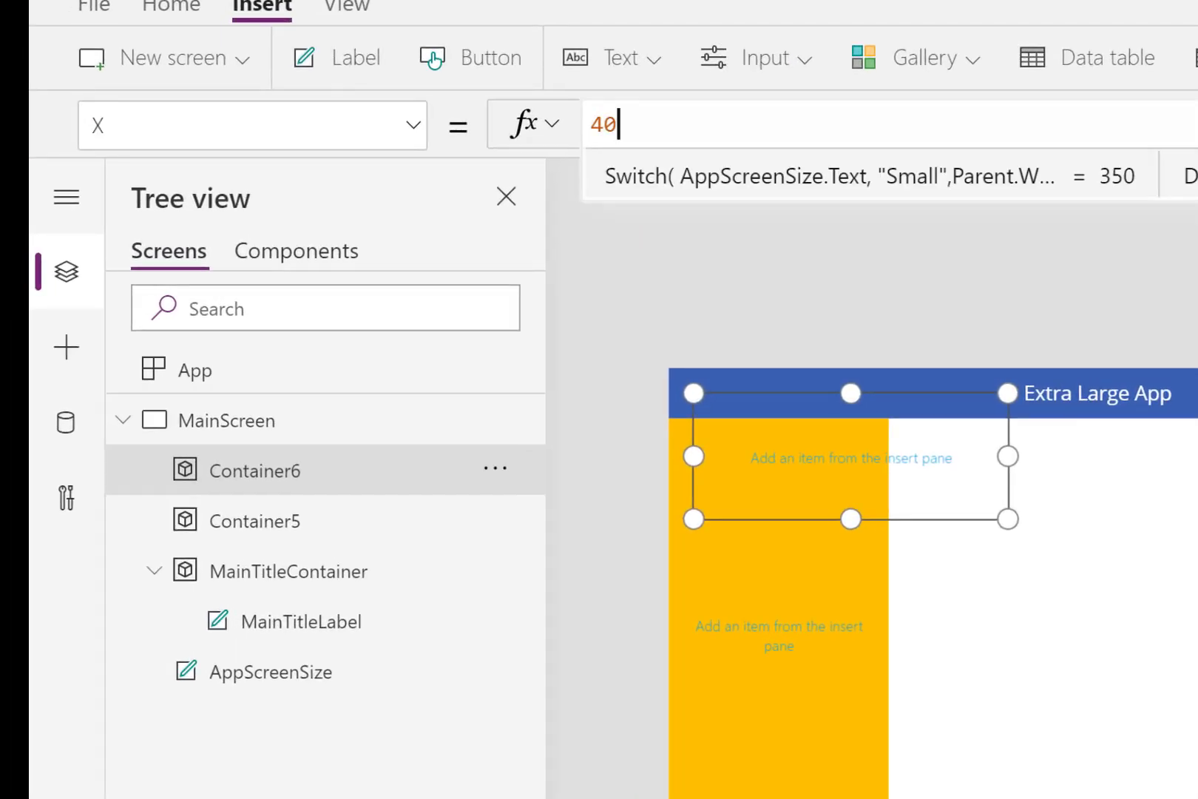
{"action": "key", "text": "BackSpace"}
{"action": "key", "text": "BackSpace"}
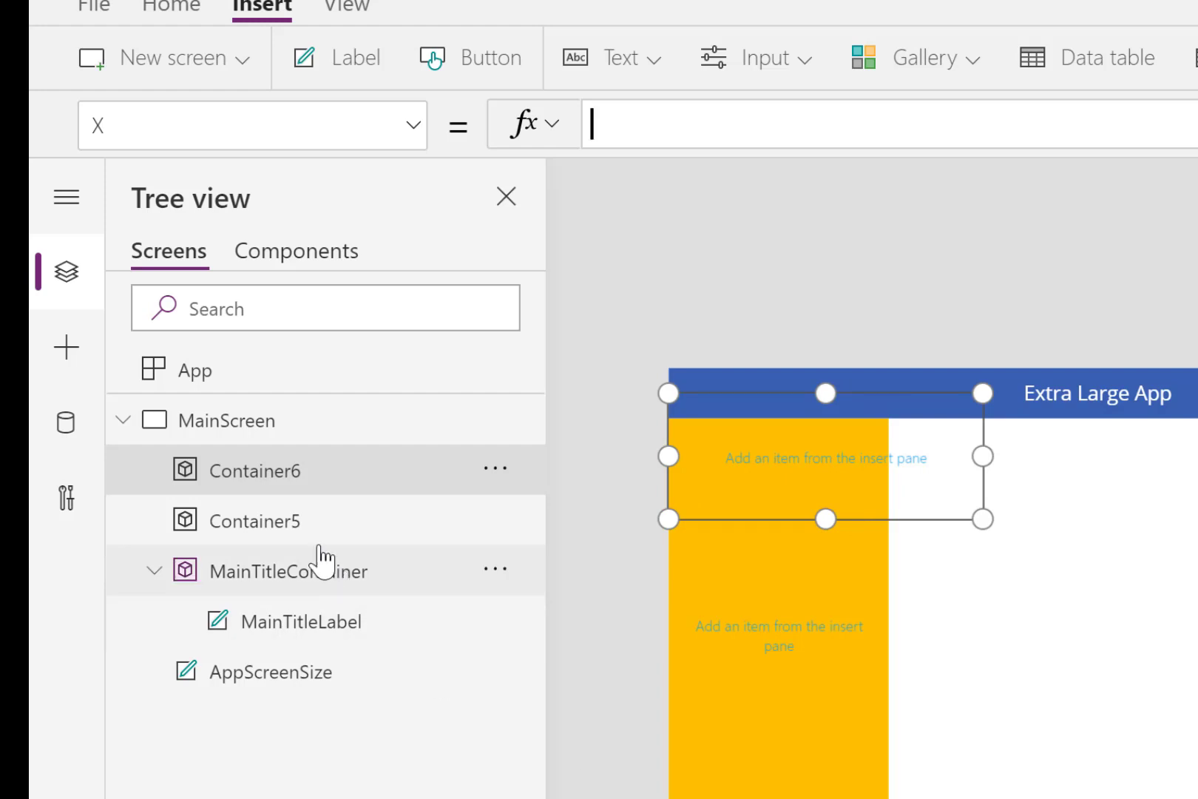
- Rename the amber container, Container5, as PeopleSelectorContainer
{"action": "left_click", "coordinate": [303, 527]}
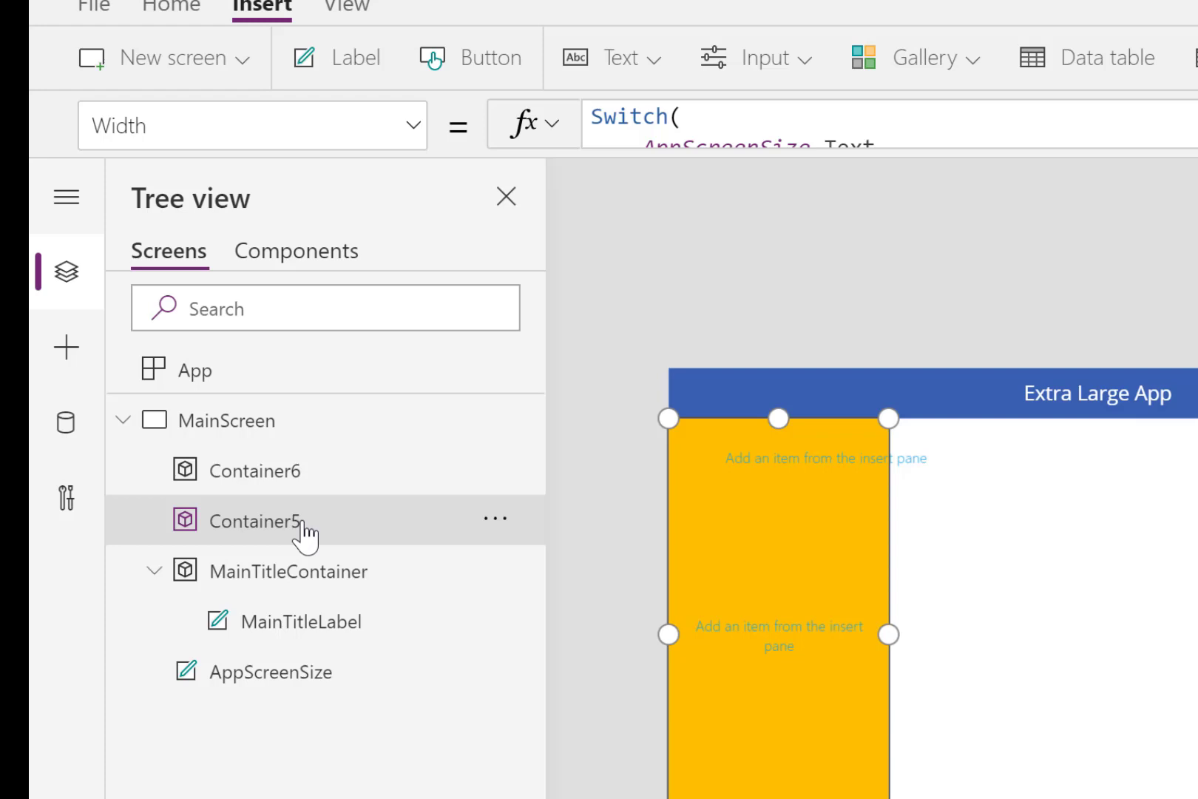
{"action": "double_click", "coordinate": [304, 526]}
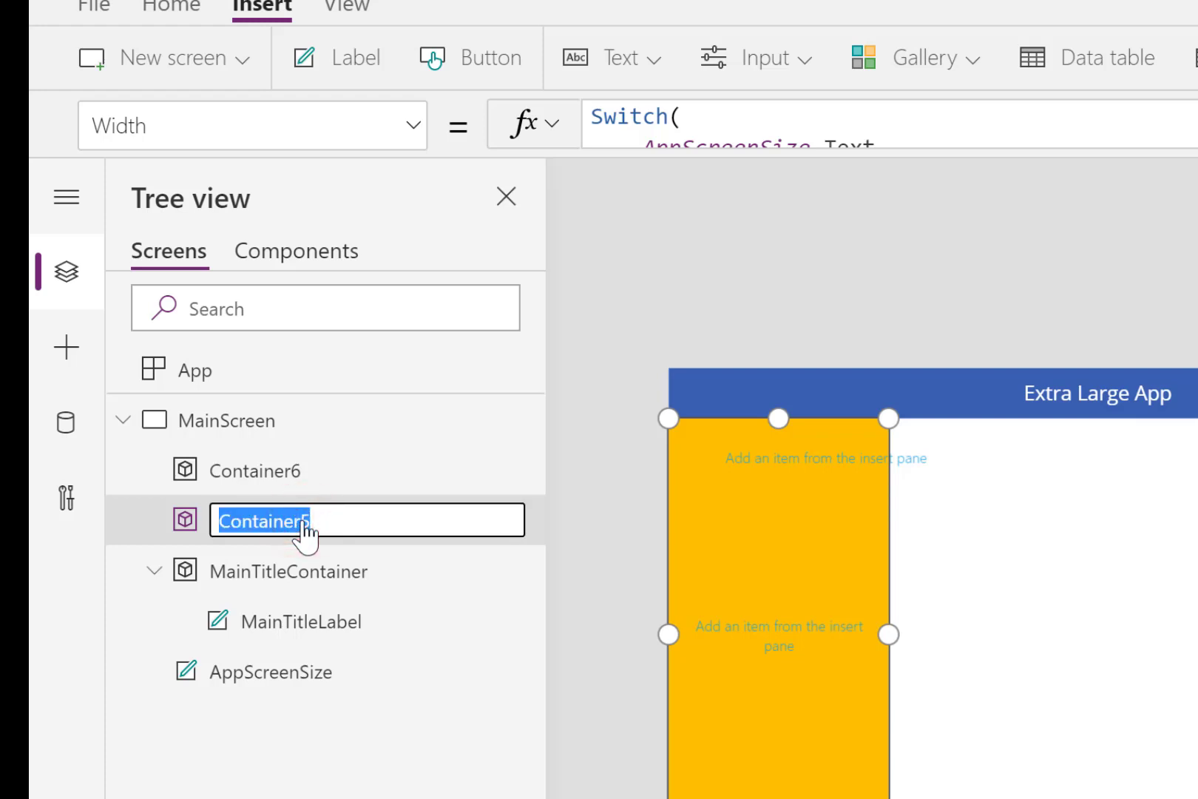
{"action": "type", "text": "Peop"}
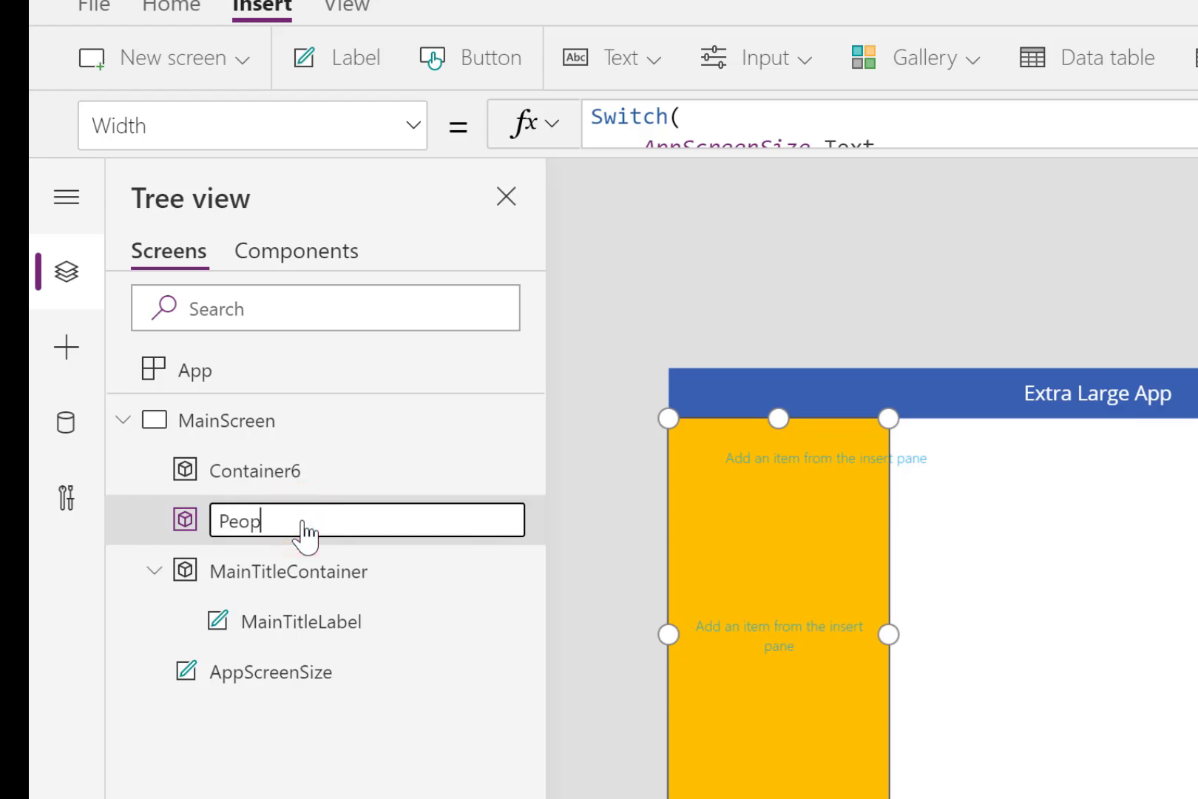
{"action": "type", "text": "leSelectorContainer"}
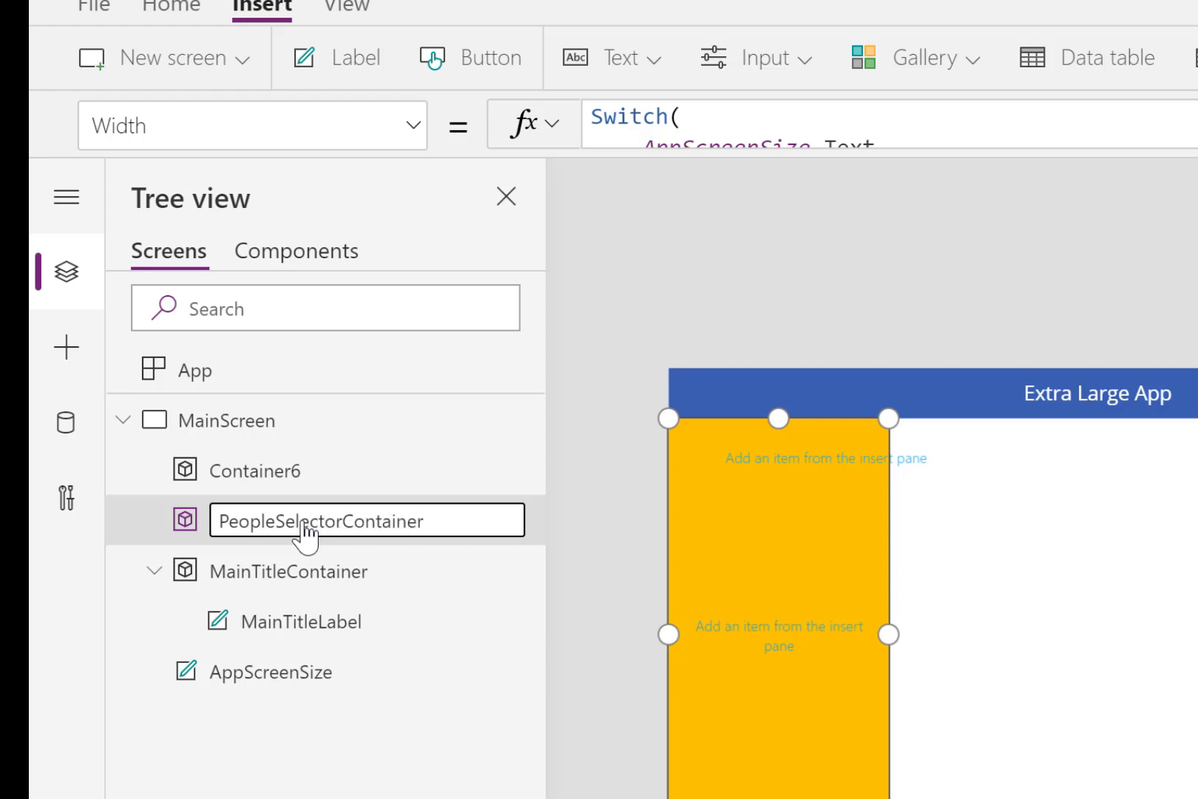
{"action": "key", "text": "Return"}
- Rename the newly inserted container, Container6, as PeopleInfoContainer
{"action": "left_click", "coordinate": [290, 480]}
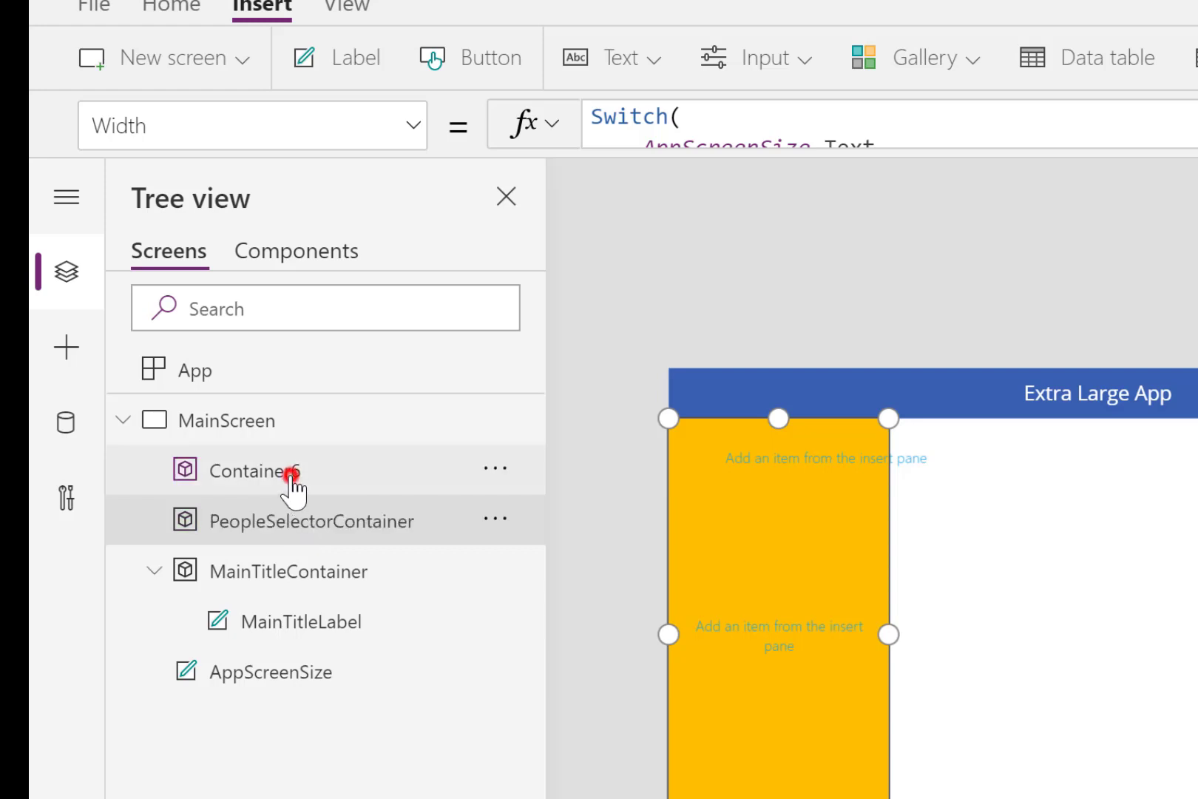
{"action": "double_click", "coordinate": [291, 480]}
{"action": "type", "text": "PeopleInfo"}
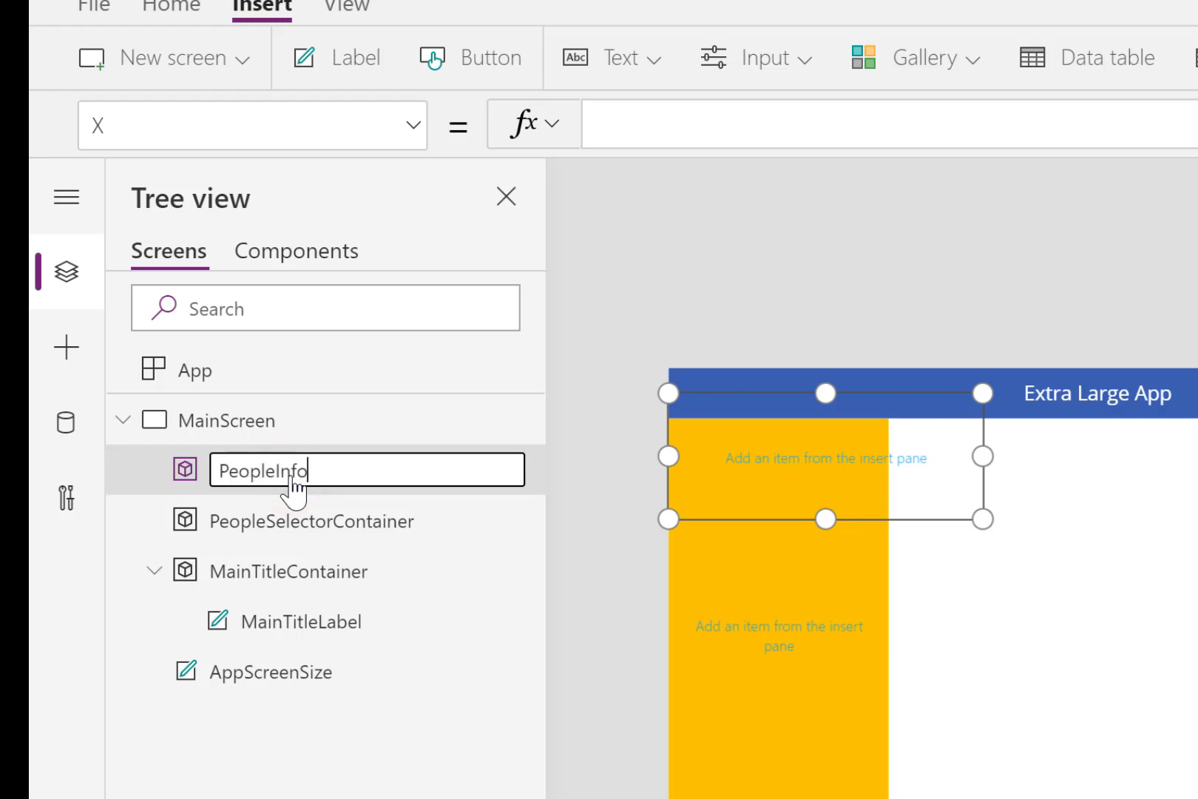
{"action": "type", "text": "Container"}
{"action": "key", "text": "Return"}
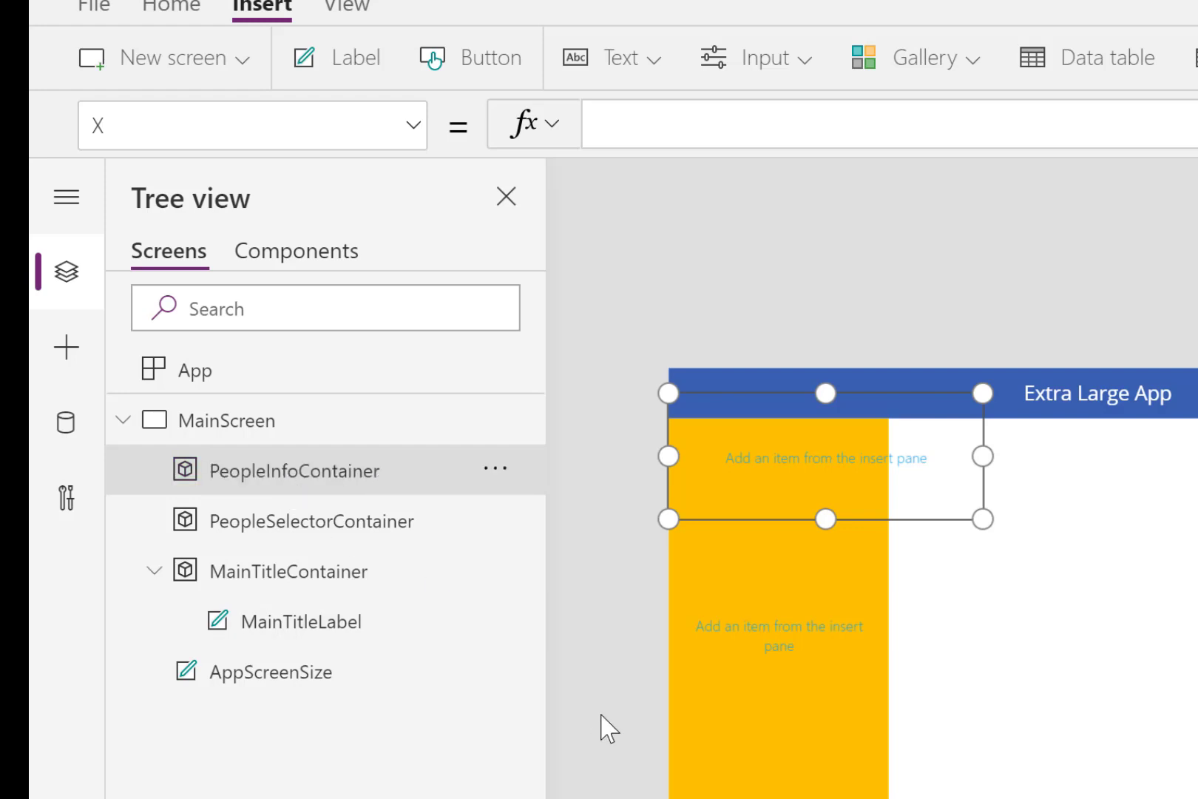
- Set PeopleInfoContainer's X position to the formula PeopleSelectorContainer.Width
{"action": "left_click", "coordinate": [941, 507]}
{"action": "type", "text": "peopl"}
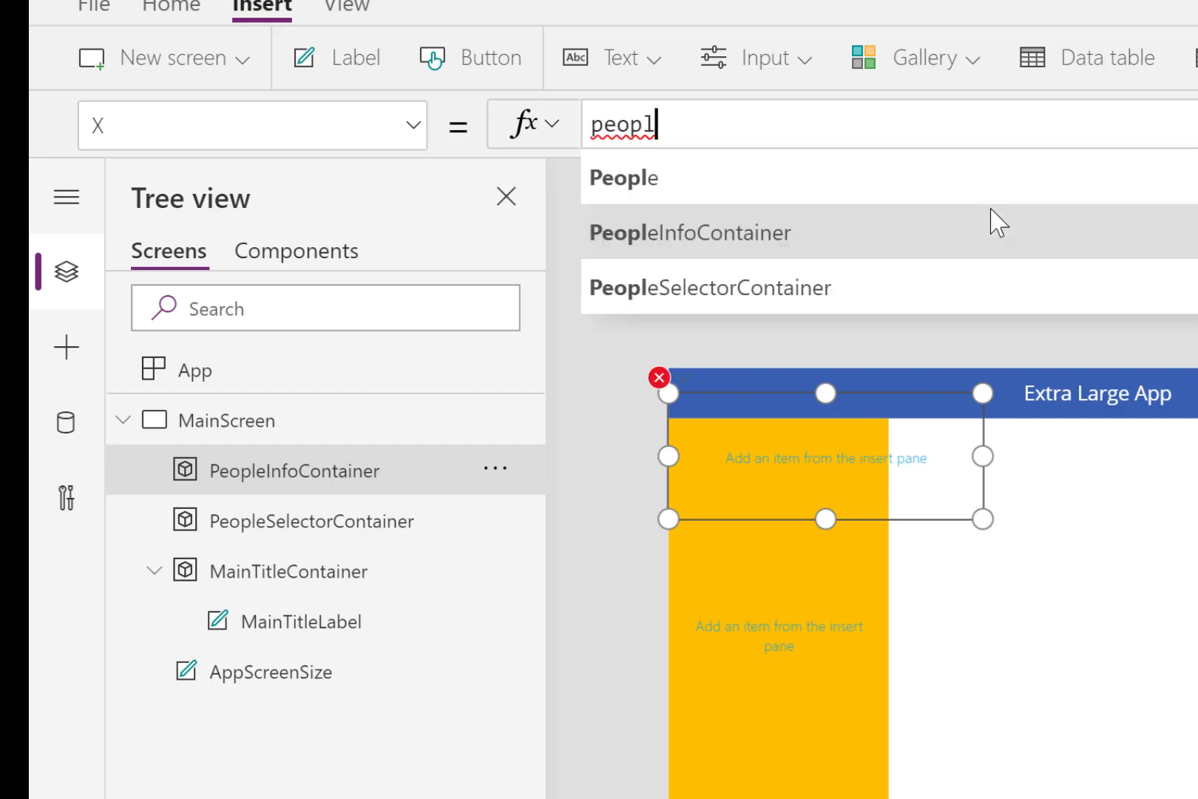
{"action": "left_click", "coordinate": [801, 292]}
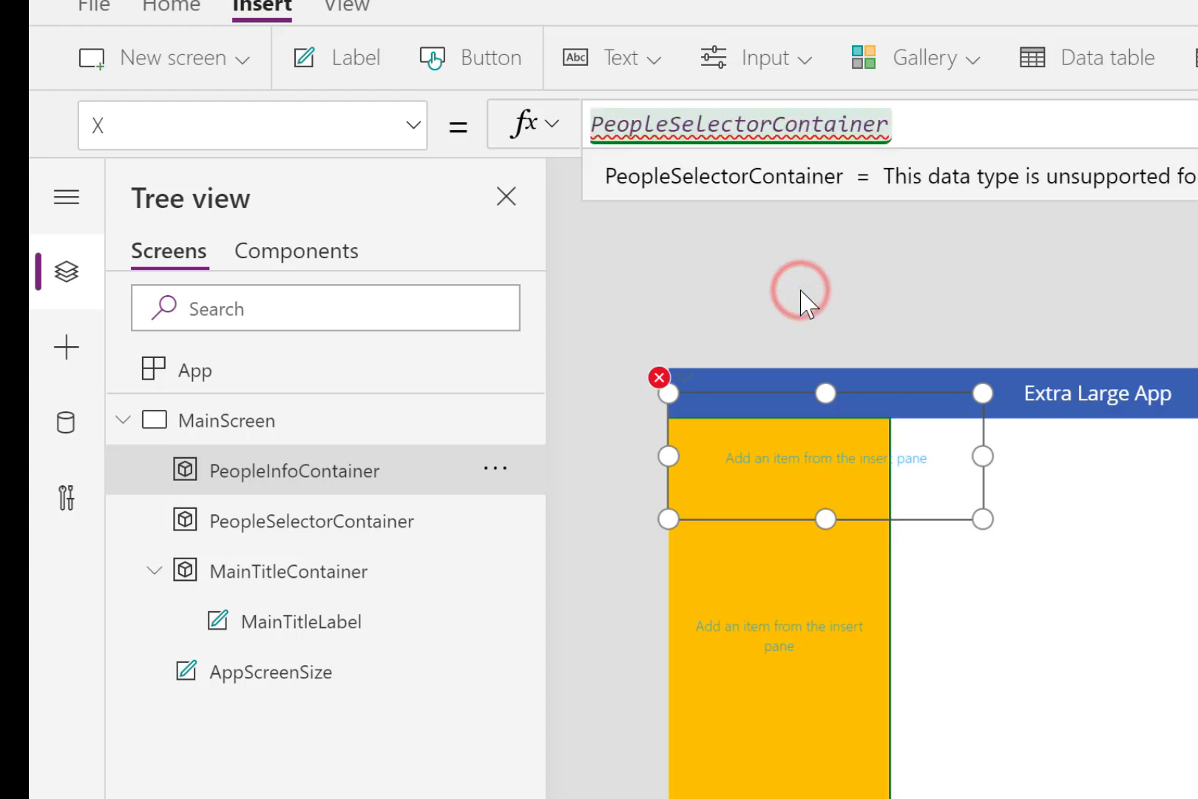
{"action": "type", "text": ".width"}
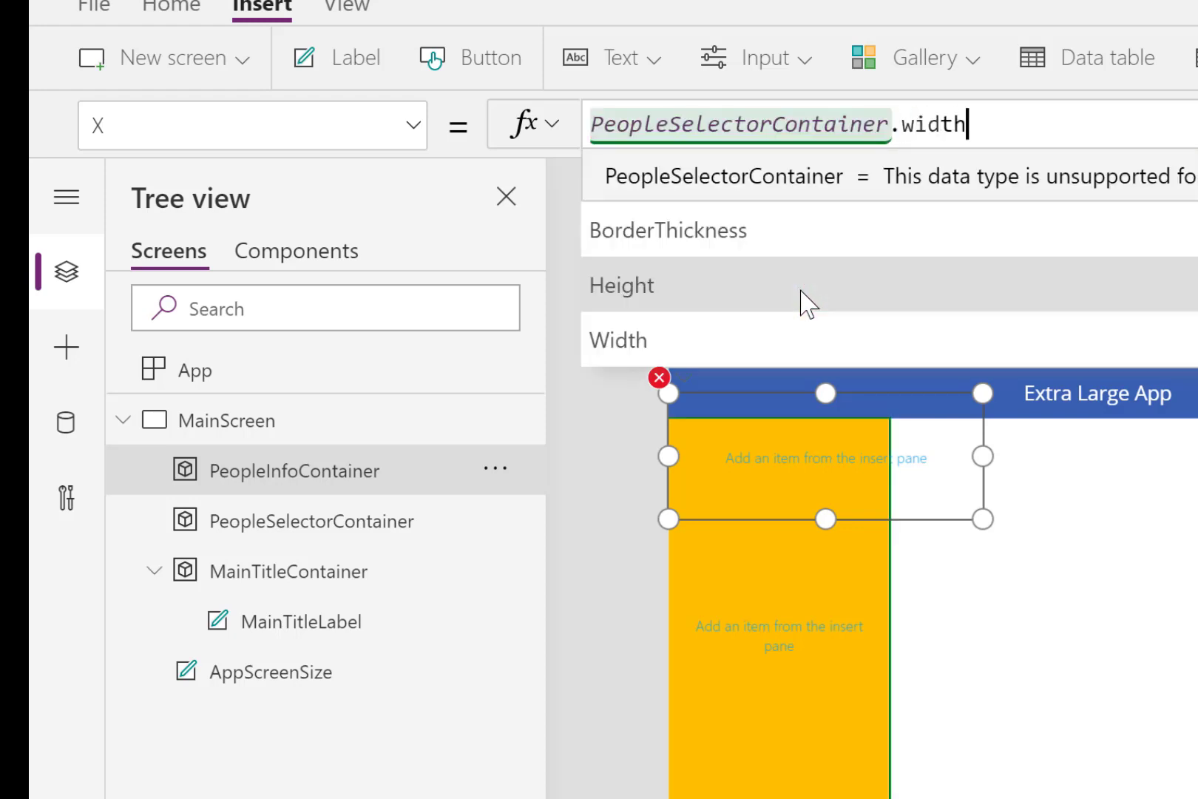
{"action": "key", "text": "Tab"}
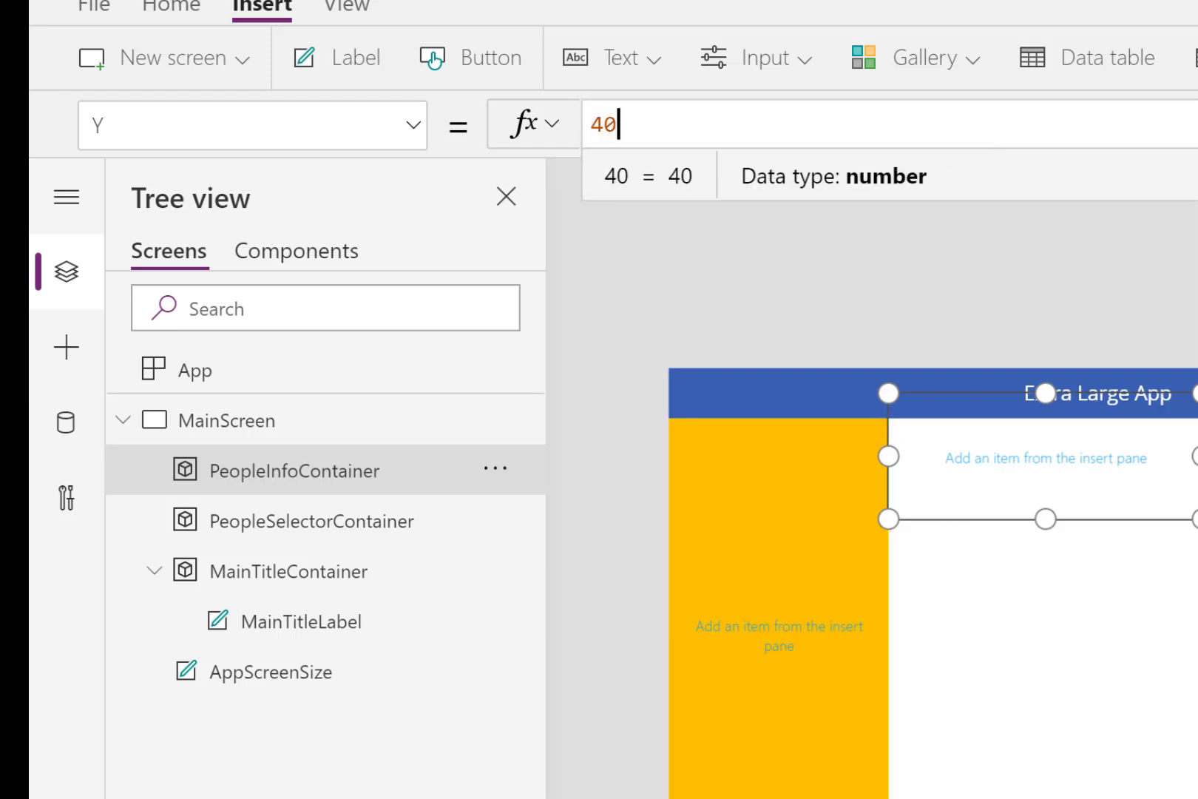
- Set PeopleInfoContainer's Y position to the formula MainTitleContainer.Height
{"action": "key", "text": "BackSpace"}
{"action": "key", "text": "BackSpace"}
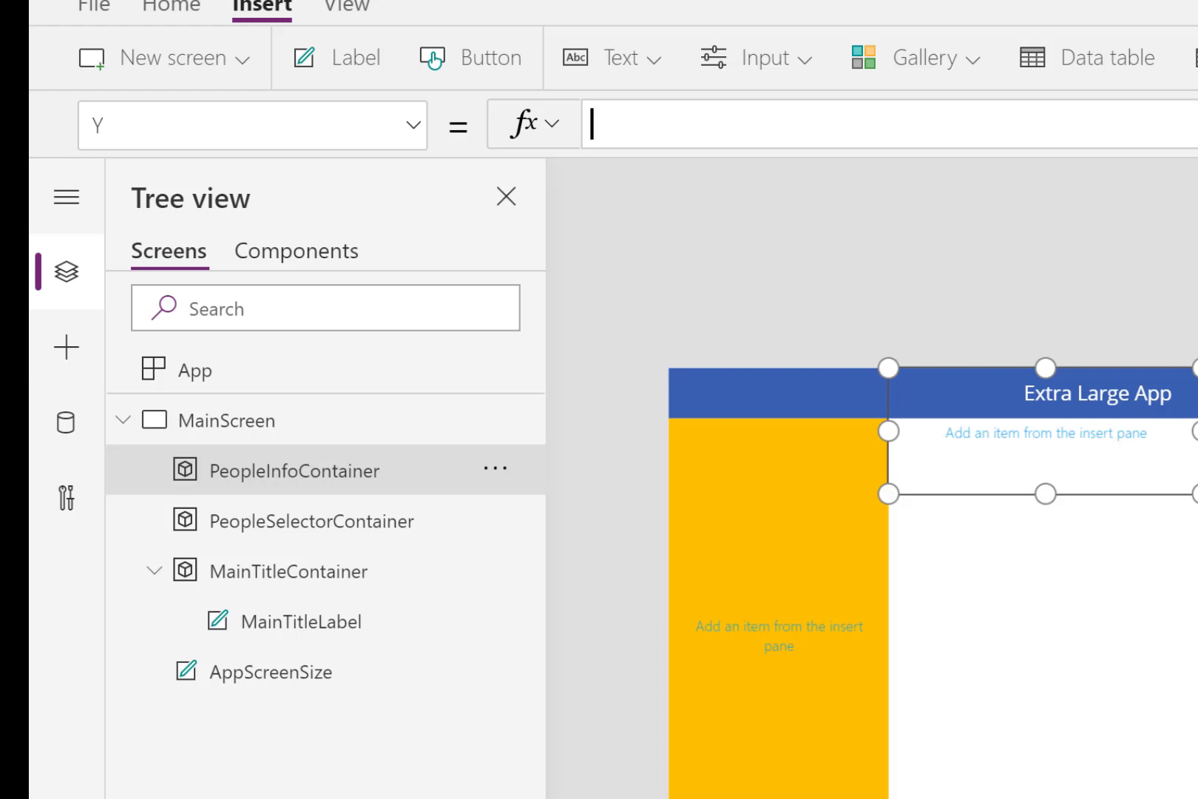
{"action": "type", "text": "main"}
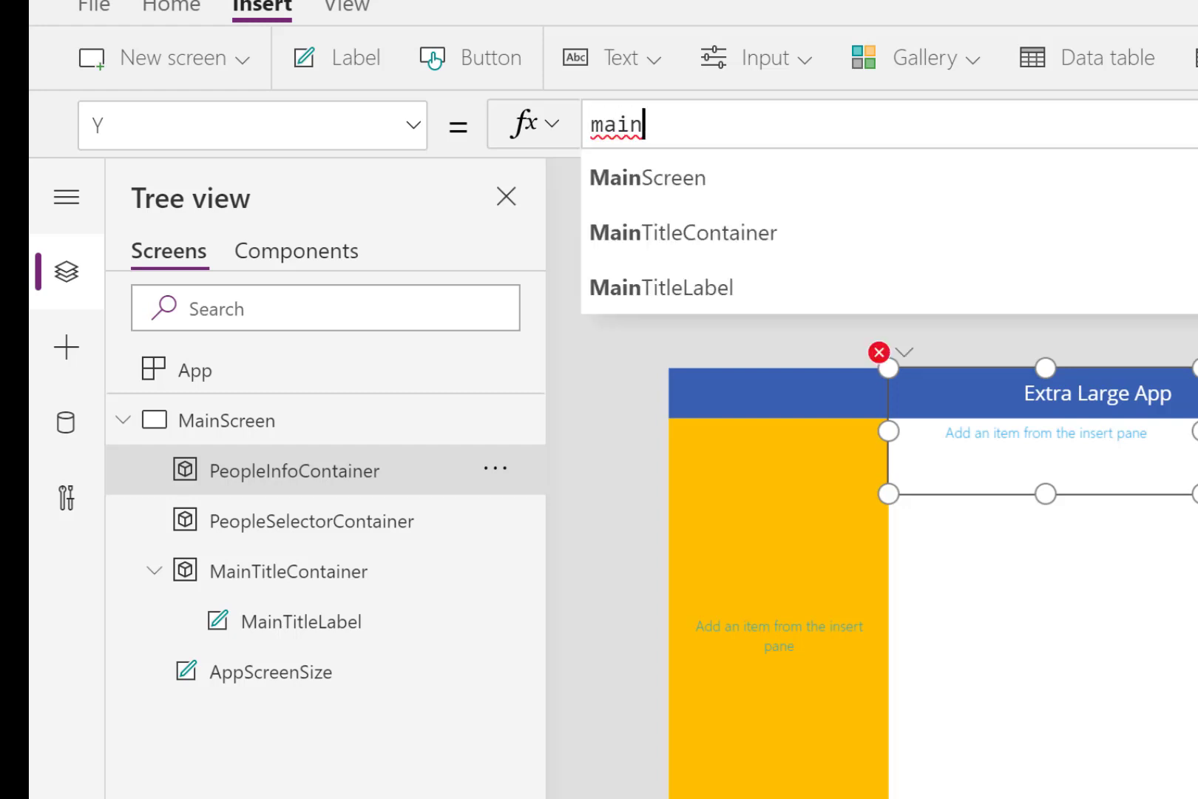
{"action": "left_click", "coordinate": [711, 237]}
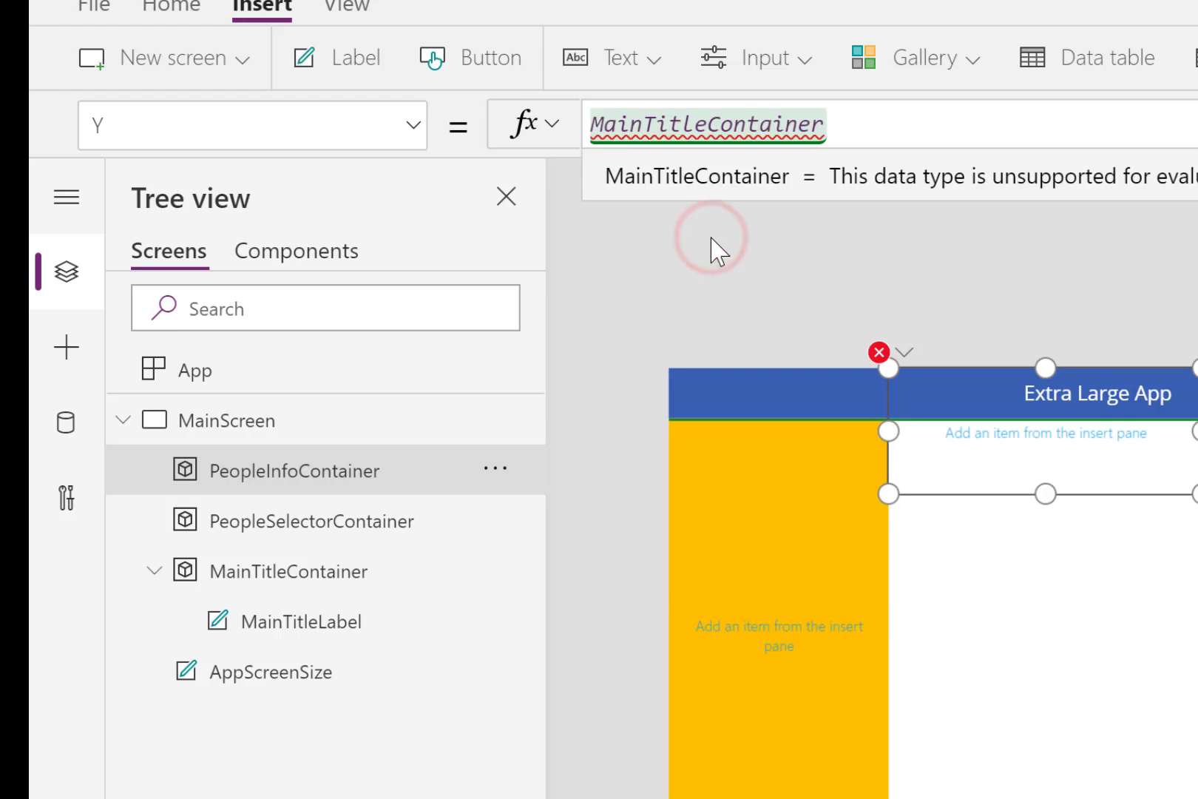
{"action": "type", "text": ".h"}
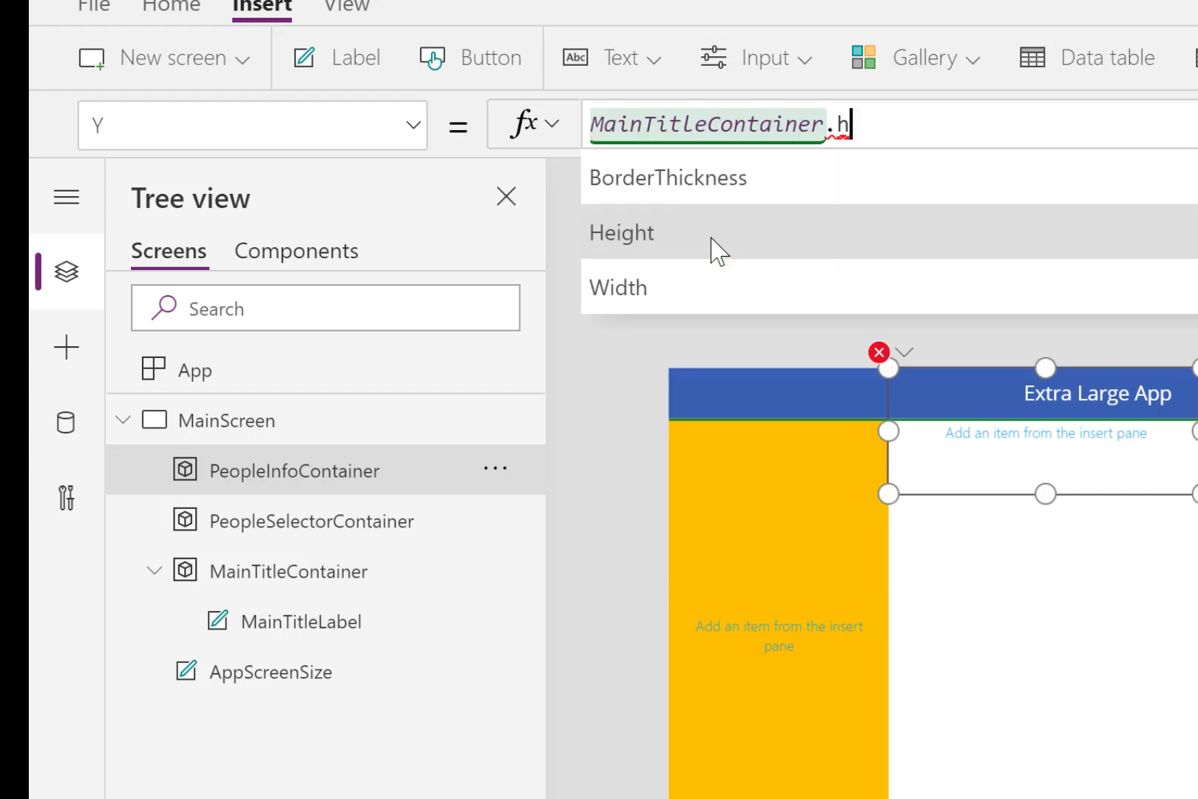
{"action": "left_click", "coordinate": [690, 194]}
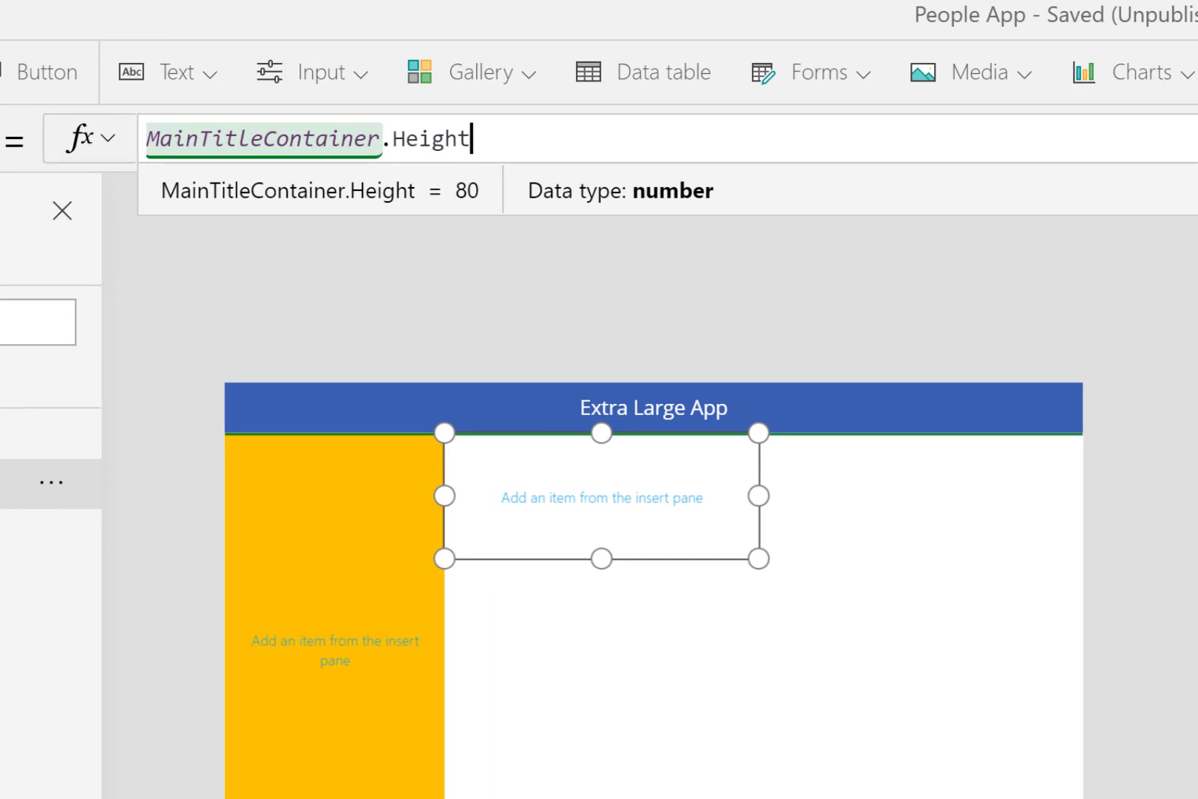
- Set PeopleInfoContainer's width to the formula Parent.Width-PeopleSelectorContainer.Width
{"action": "key", "text": "ctrl+a"}
{"action": "type", "text": "500"}
{"action": "key", "text": "BackSpace"}
{"action": "key", "text": "BackSpace"}
{"action": "key", "text": "BackSpace"}
{"action": "type", "text": "Parent."}
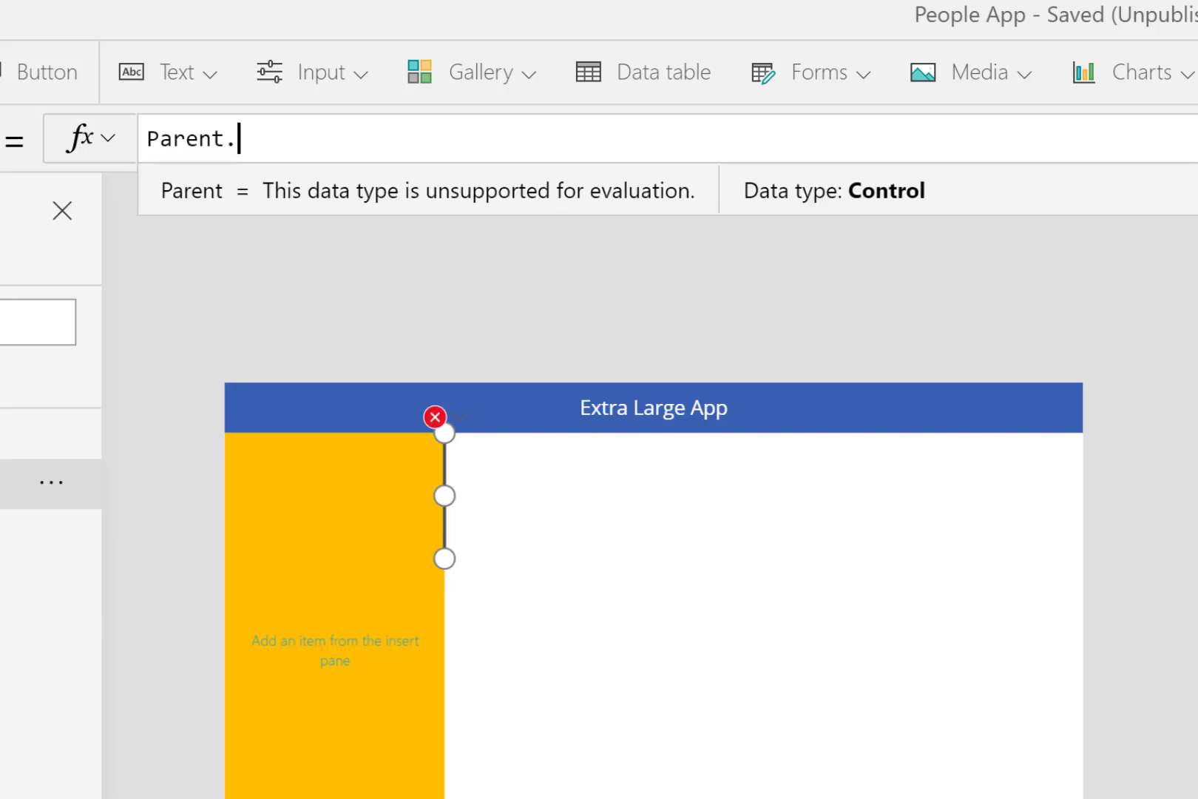
{"action": "type", "text": "w"}
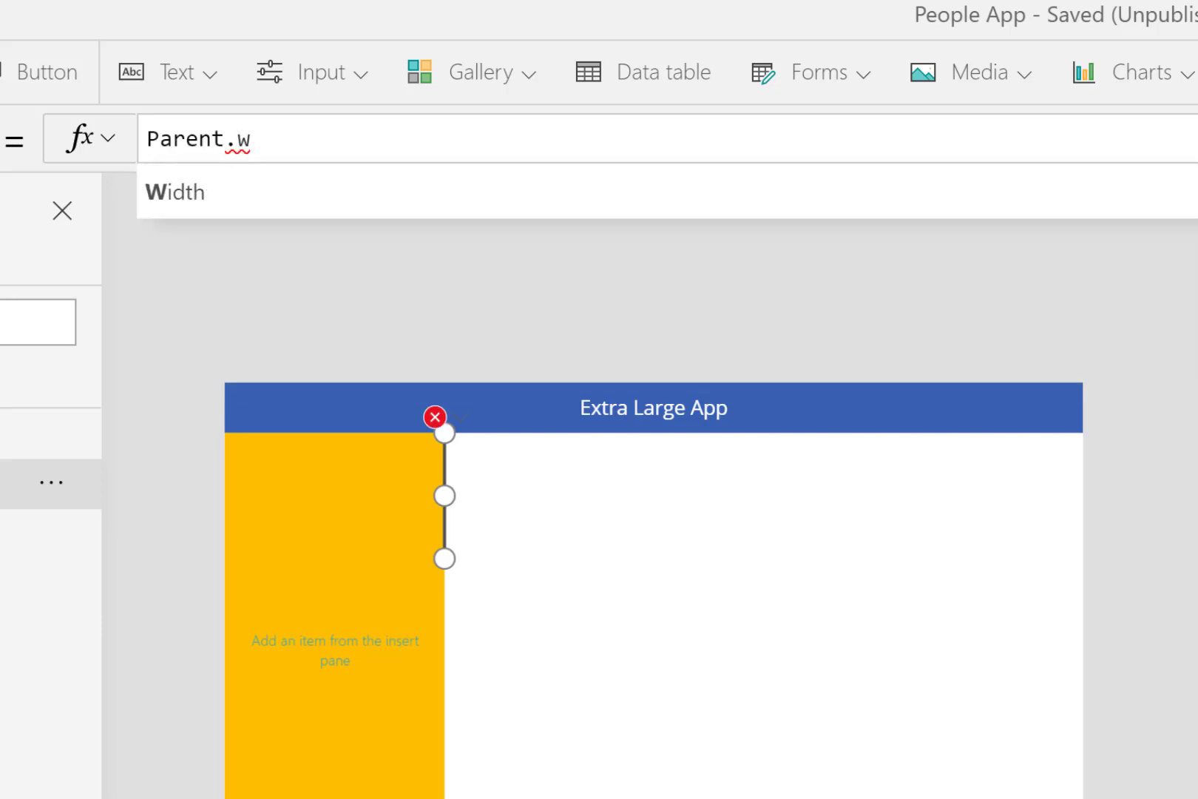
{"action": "left_click", "coordinate": [613, 192]}
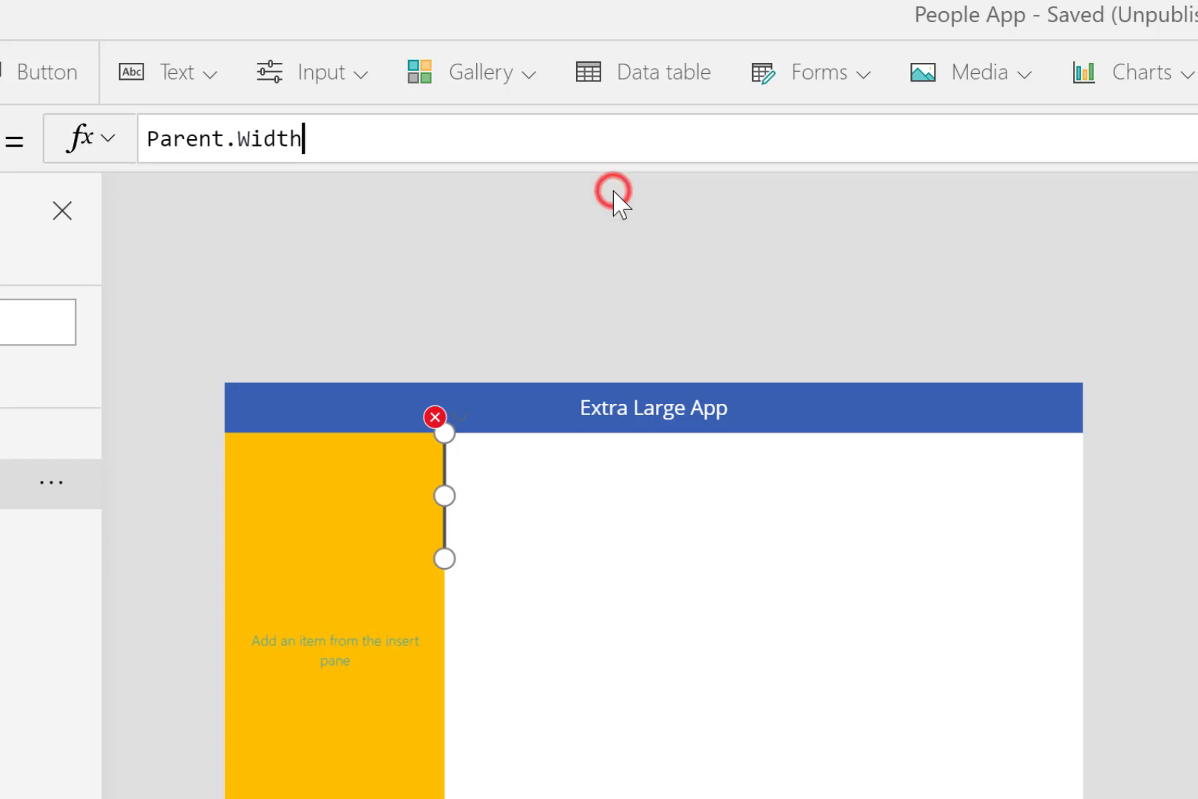
{"action": "type", "text": "-"}
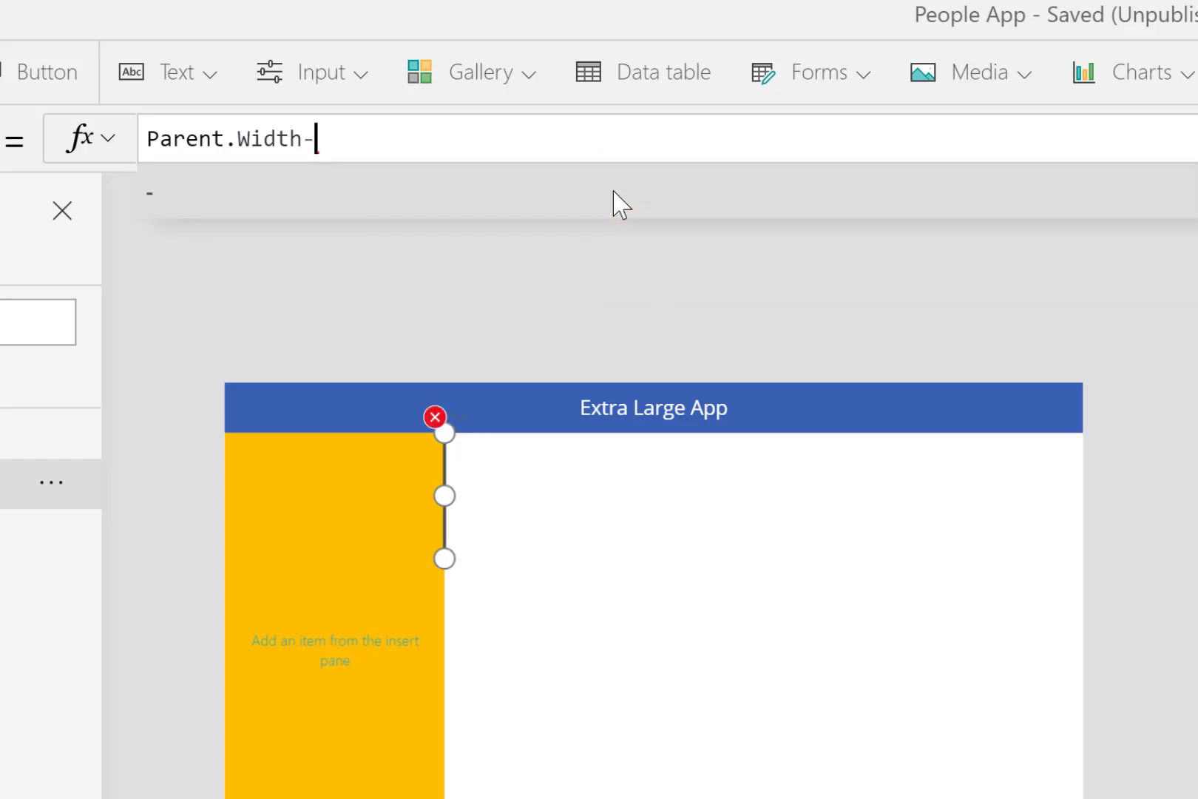
{"action": "type", "text": "peop"}
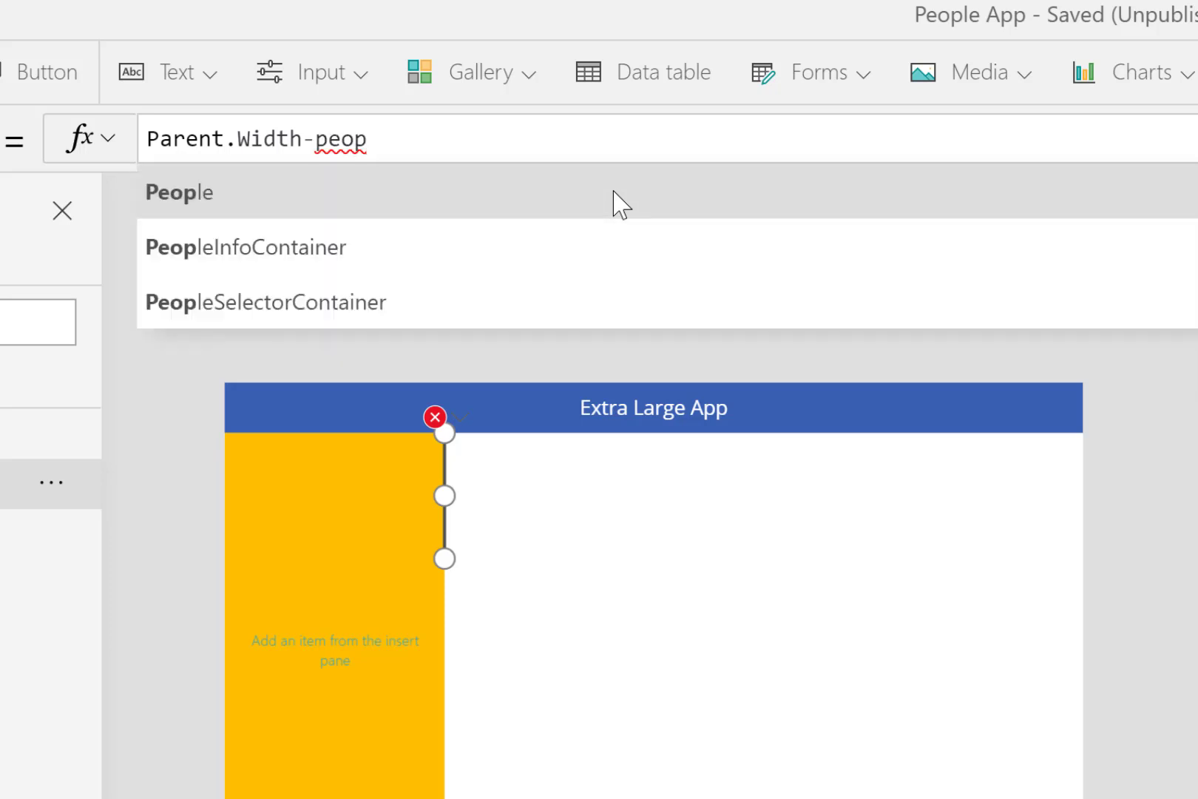
{"action": "left_click", "coordinate": [373, 301]}
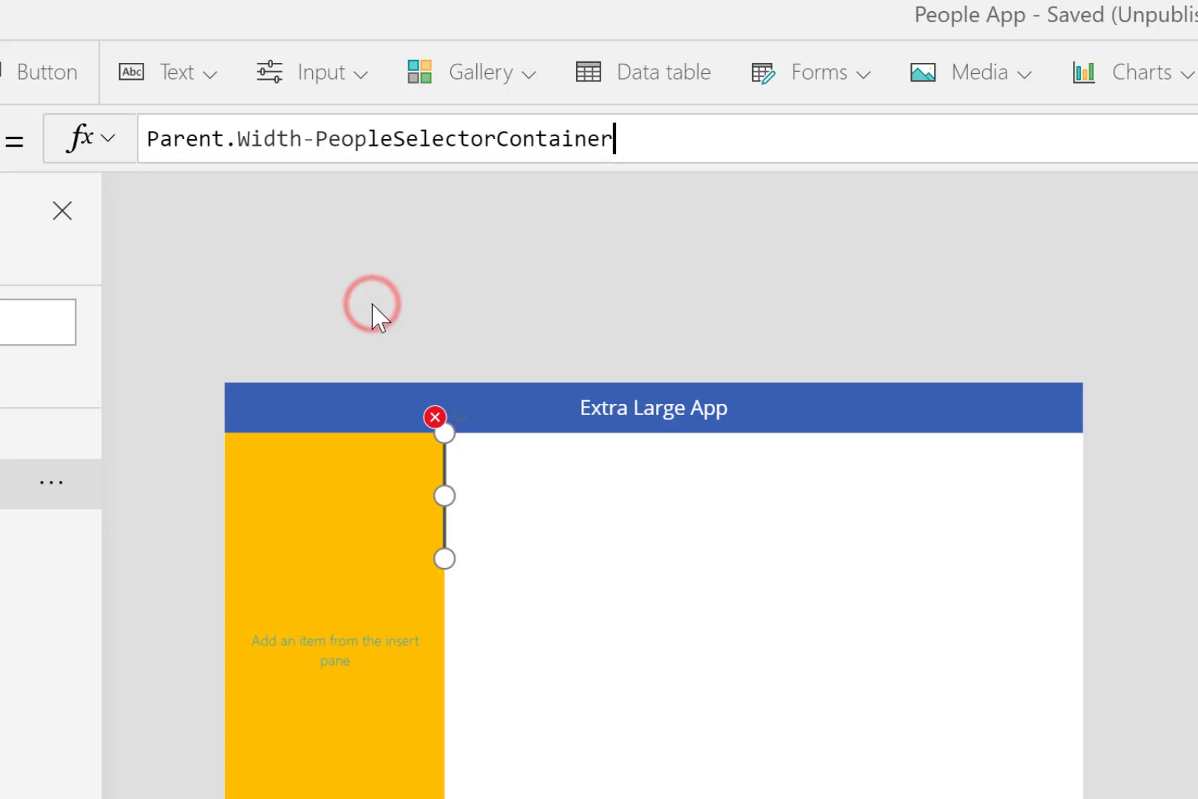
{"action": "type", "text": ".wid"}
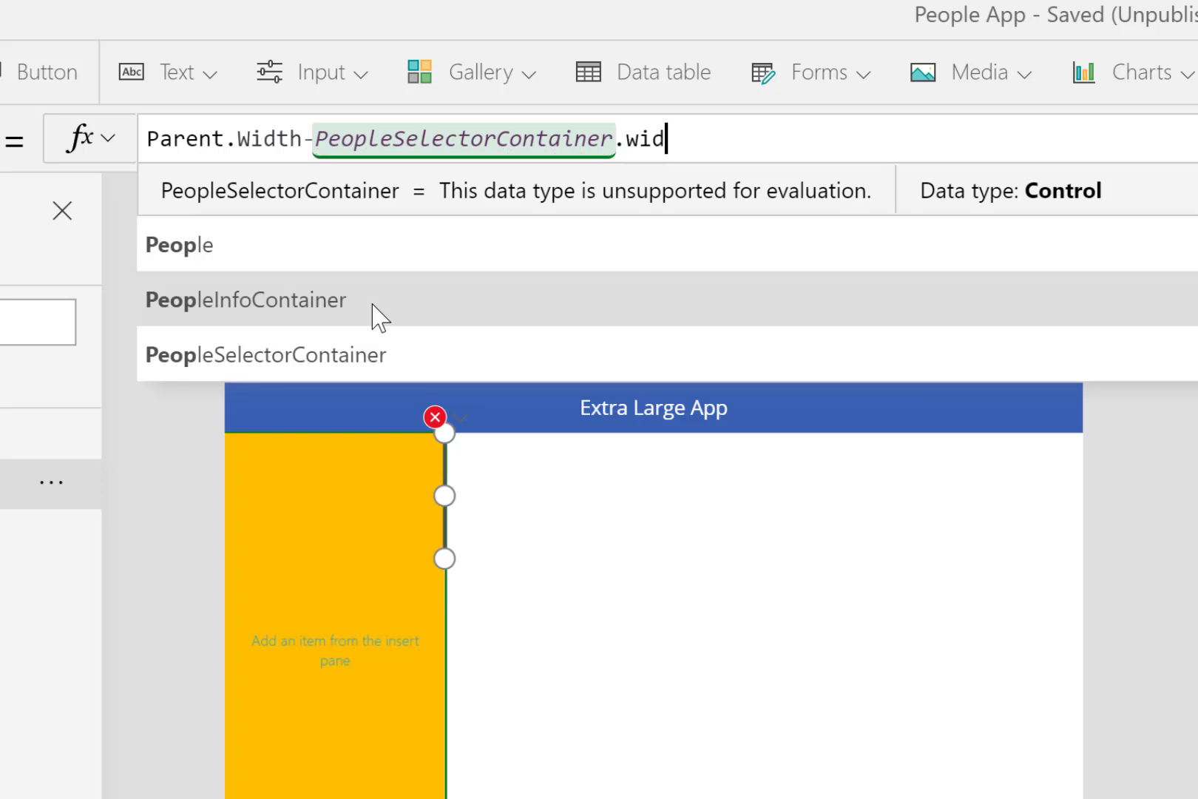
{"action": "left_click", "coordinate": [220, 188]}
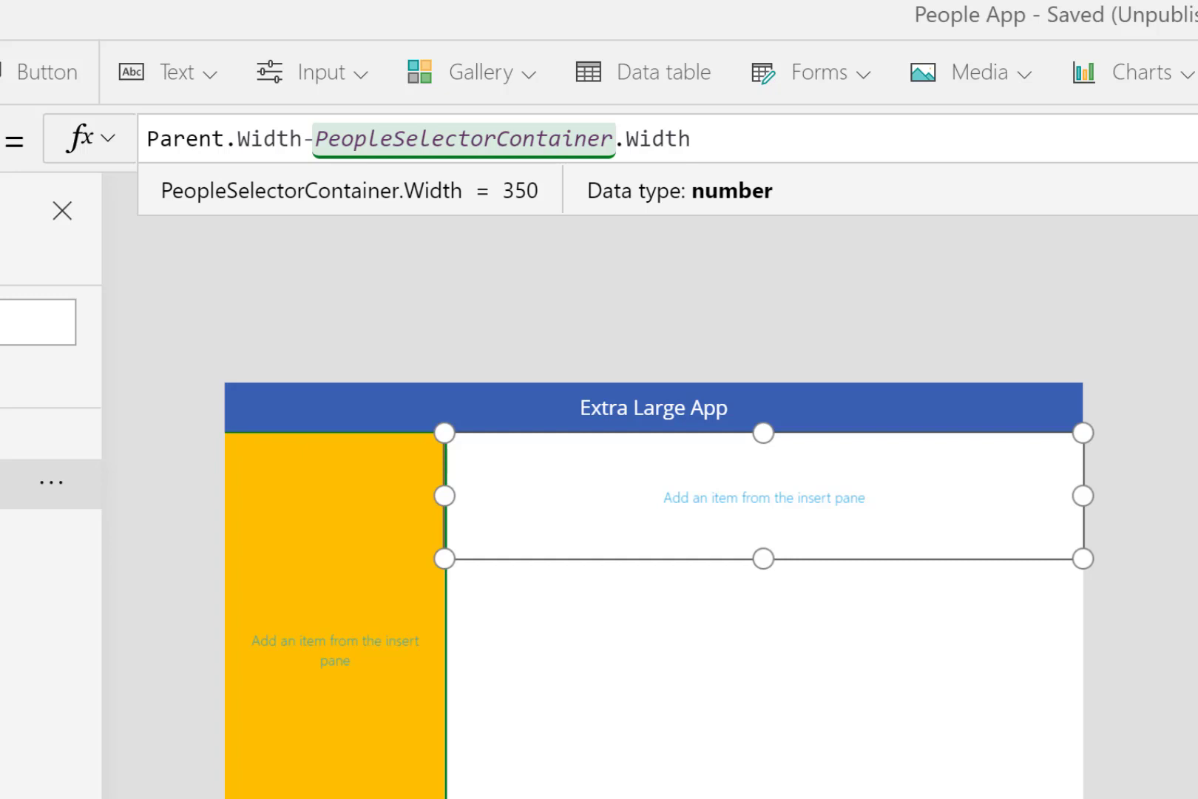
- Set PeopleInfoContainer's height to the formula Parent.Height-MainTitleContainer.Height
{"action": "key", "text": "ctrl+a"}
{"action": "type", "text": "200"}
{"action": "key", "text": "BackSpace"}
{"action": "key", "text": "BackSpace"}
{"action": "key", "text": "BackSpace"}
{"action": "type", "text": "p"}
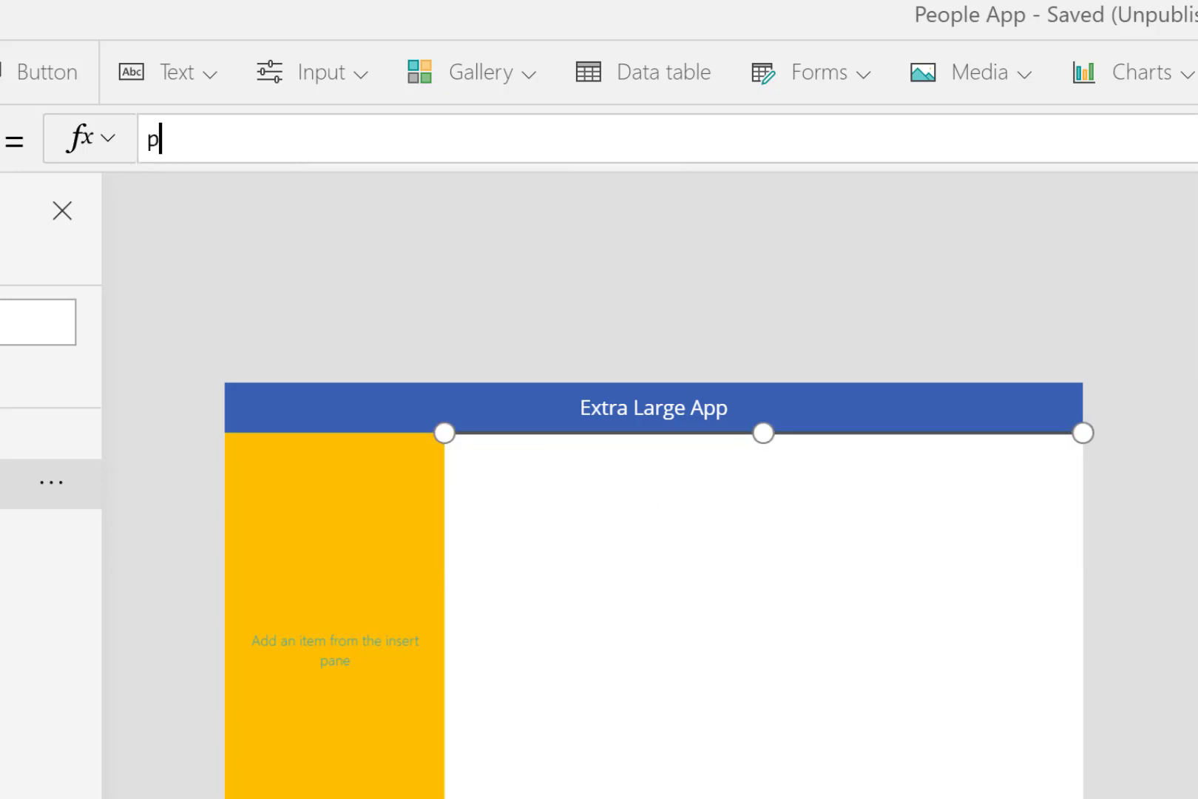
{"action": "type", "text": "arent"}
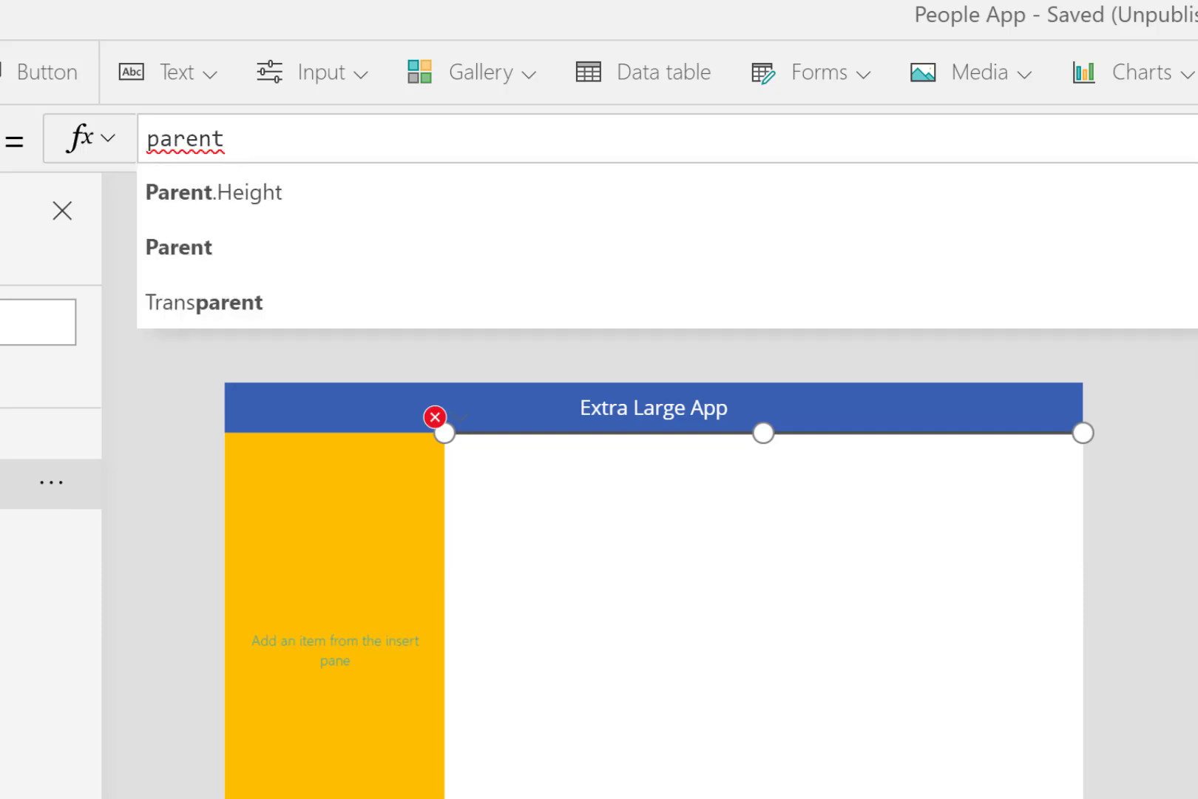
{"action": "left_click", "coordinate": [270, 194]}
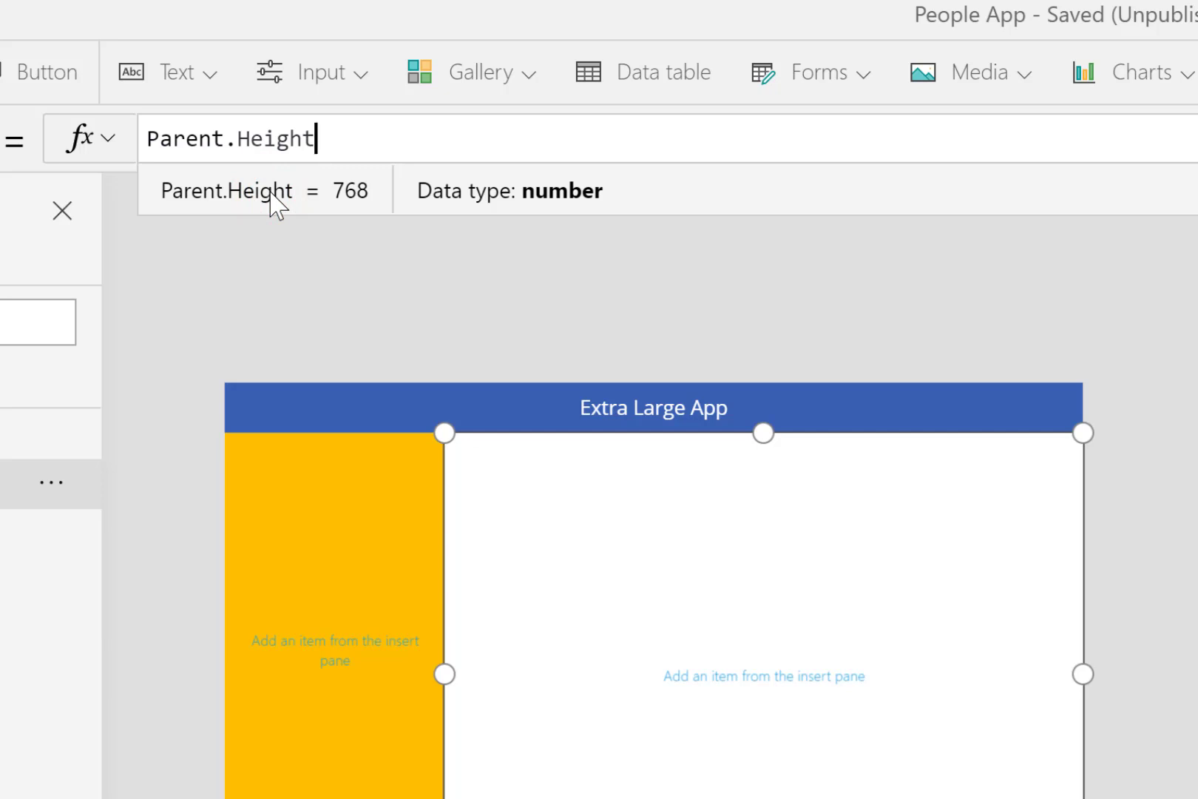
{"action": "type", "text": "-maint"}
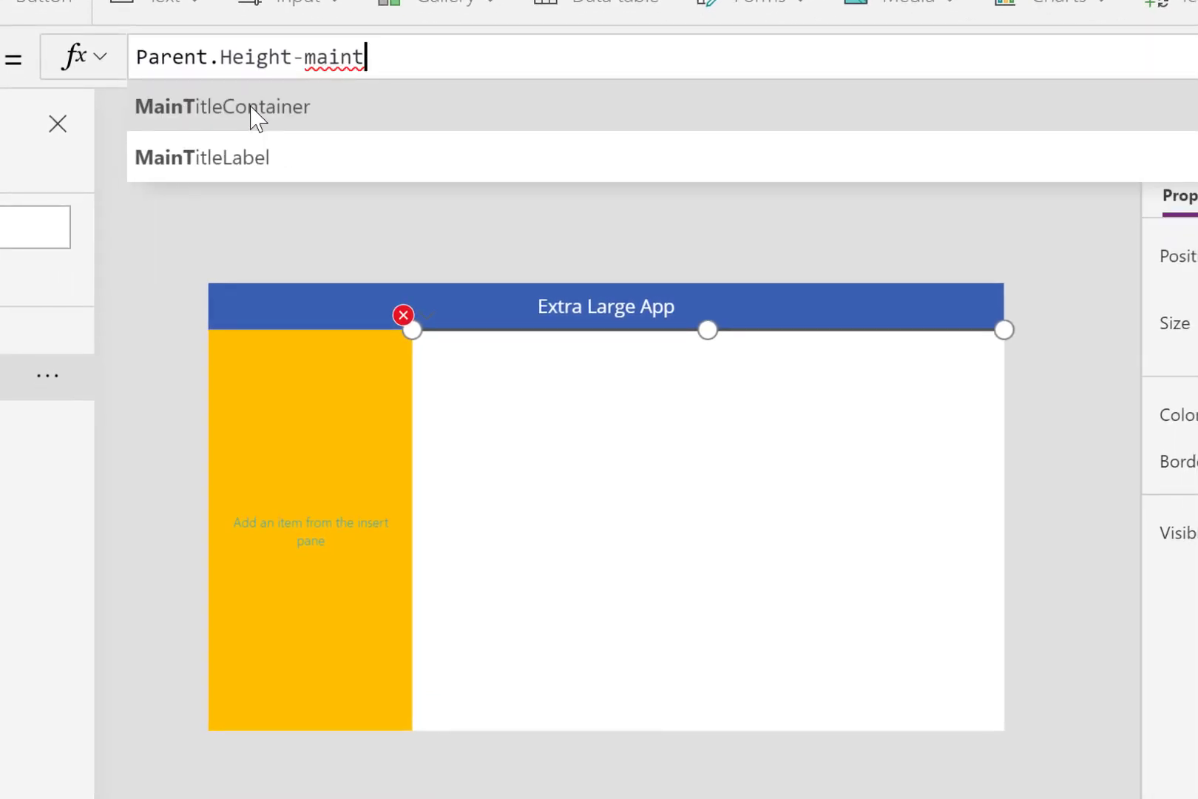
{"action": "left_click", "coordinate": [252, 109]}
{"action": "type", "text": ".he"}
{"action": "left_click", "coordinate": [193, 105]}
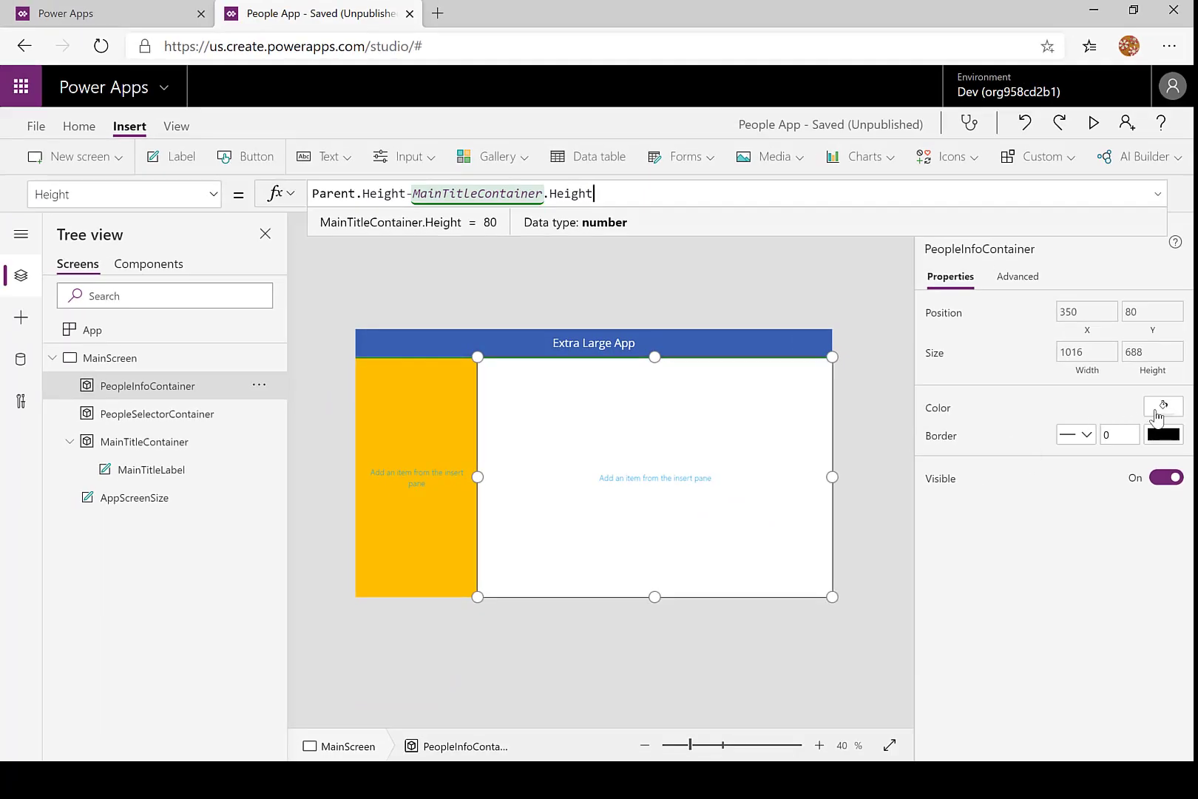
- Fill PeopleInfoContainer with a pale blue-grey theme color and deselect the container
{"action": "left_click", "coordinate": [1159, 411]}
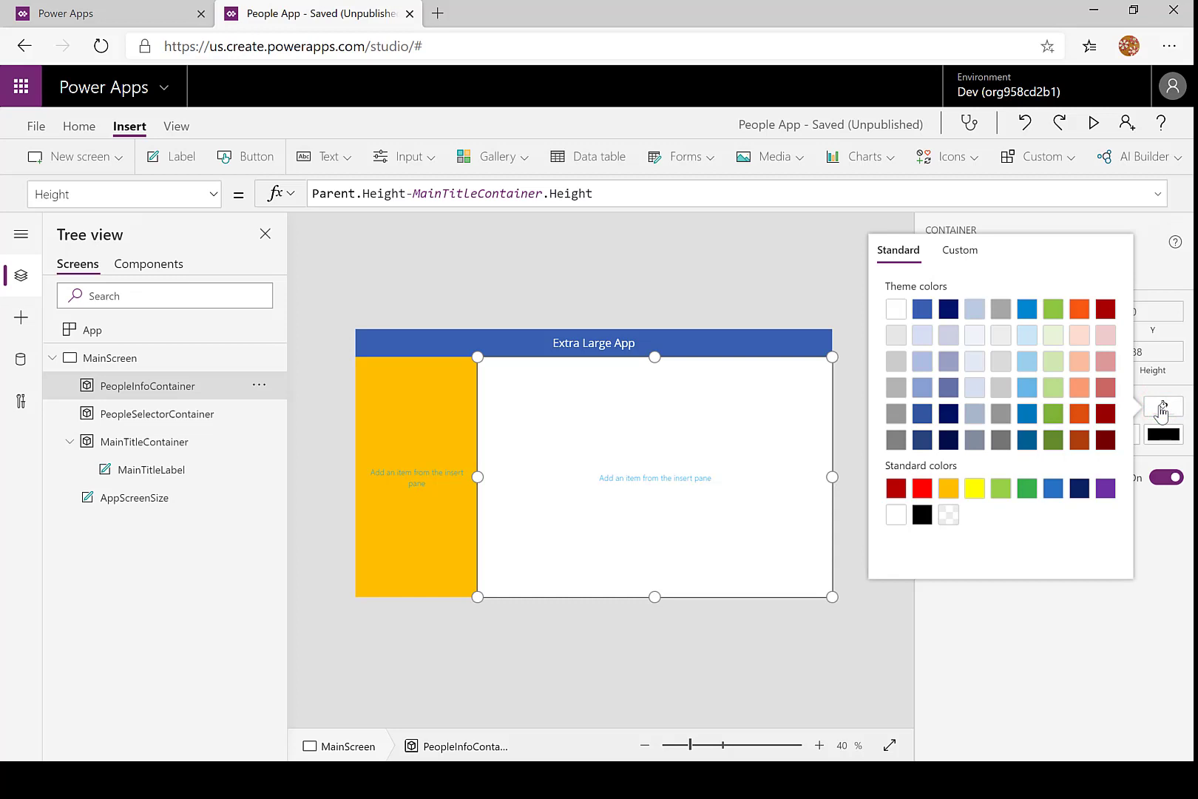
{"action": "left_click", "coordinate": [975, 362]}
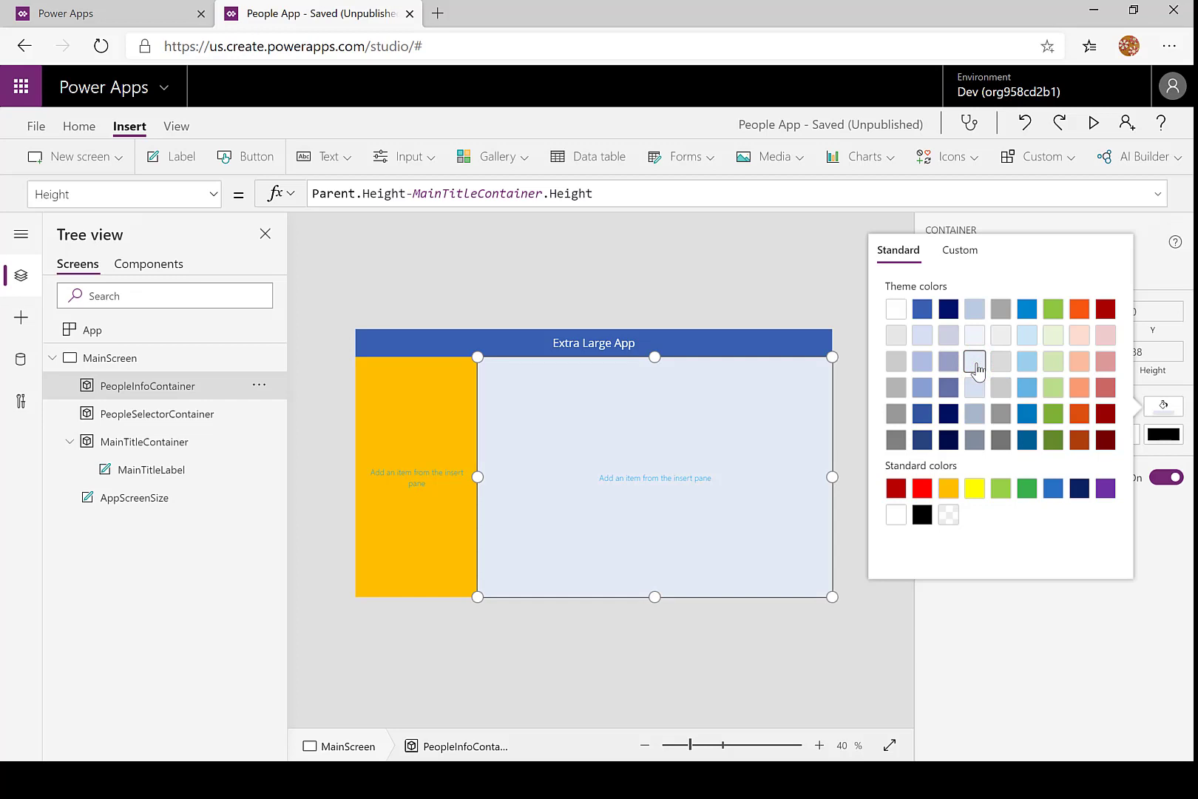
{"action": "left_click", "coordinate": [796, 253]}
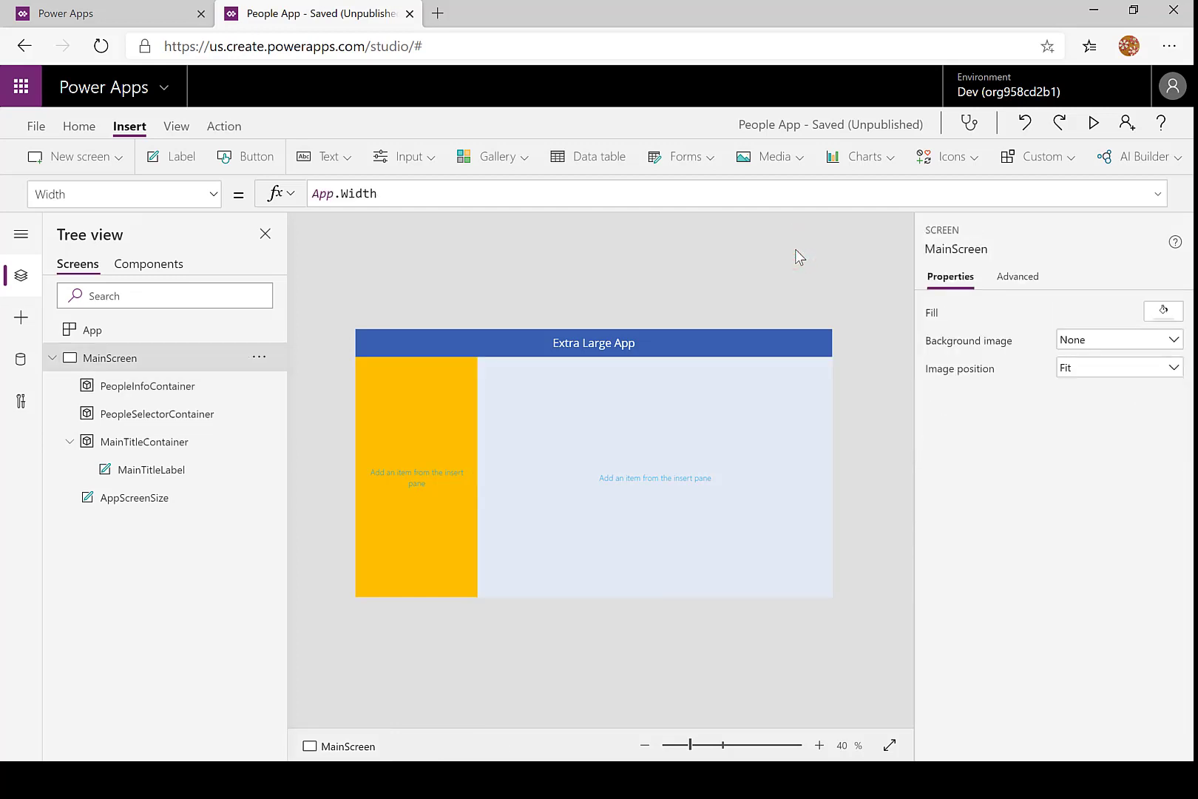
- Save the app with the version note "Added People Containers" and publish this version
{"action": "left_click", "coordinate": [41, 129]}
{"action": "left_click", "coordinate": [241, 330]}
{"action": "type", "text": "Added"}
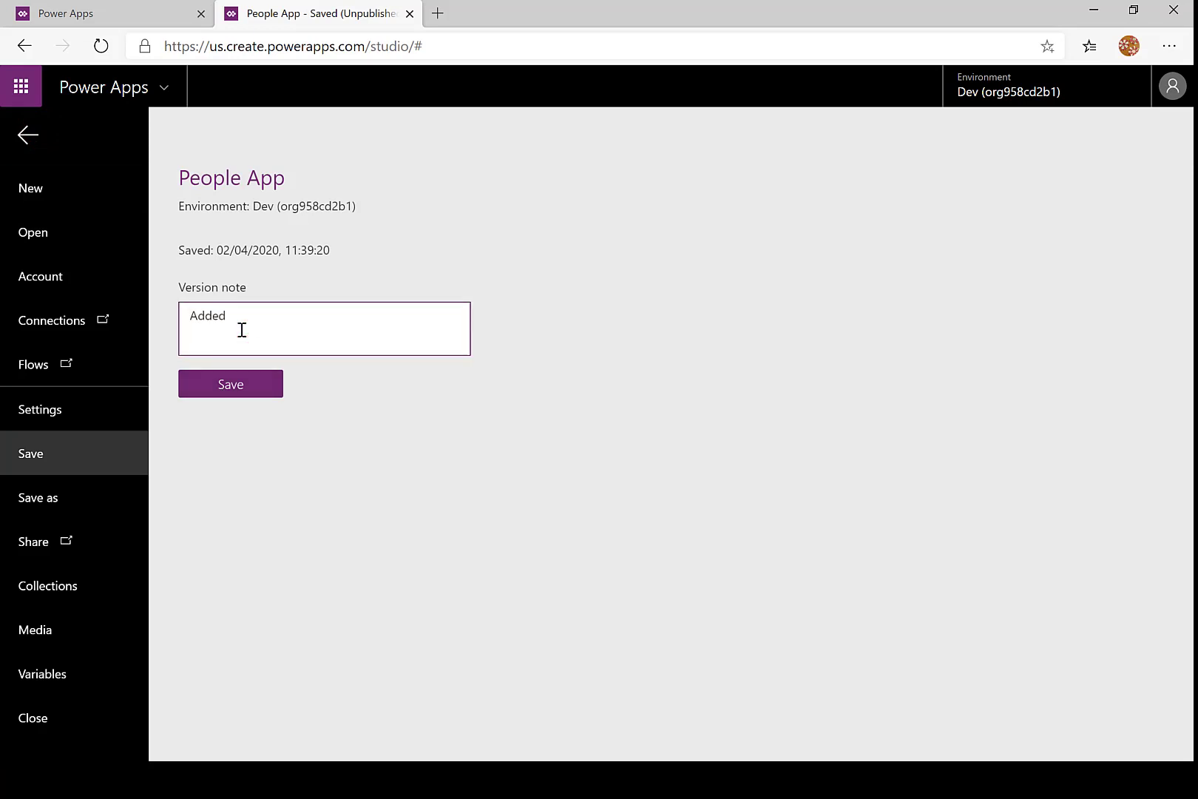
{"action": "type", "text": " Pepl"}
{"action": "type", "text": "ople Cont"}
{"action": "type", "text": "ainers"}
{"action": "left_click", "coordinate": [235, 386]}
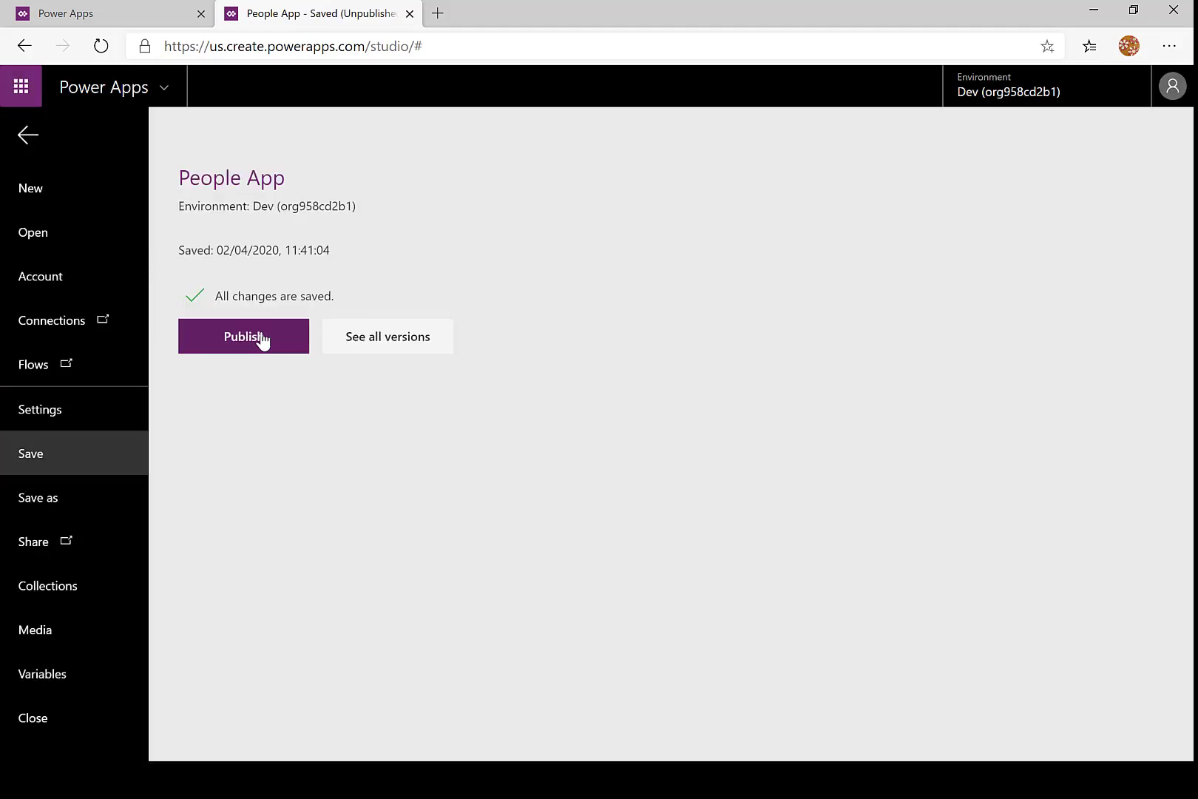
{"action": "left_click", "coordinate": [262, 340]}
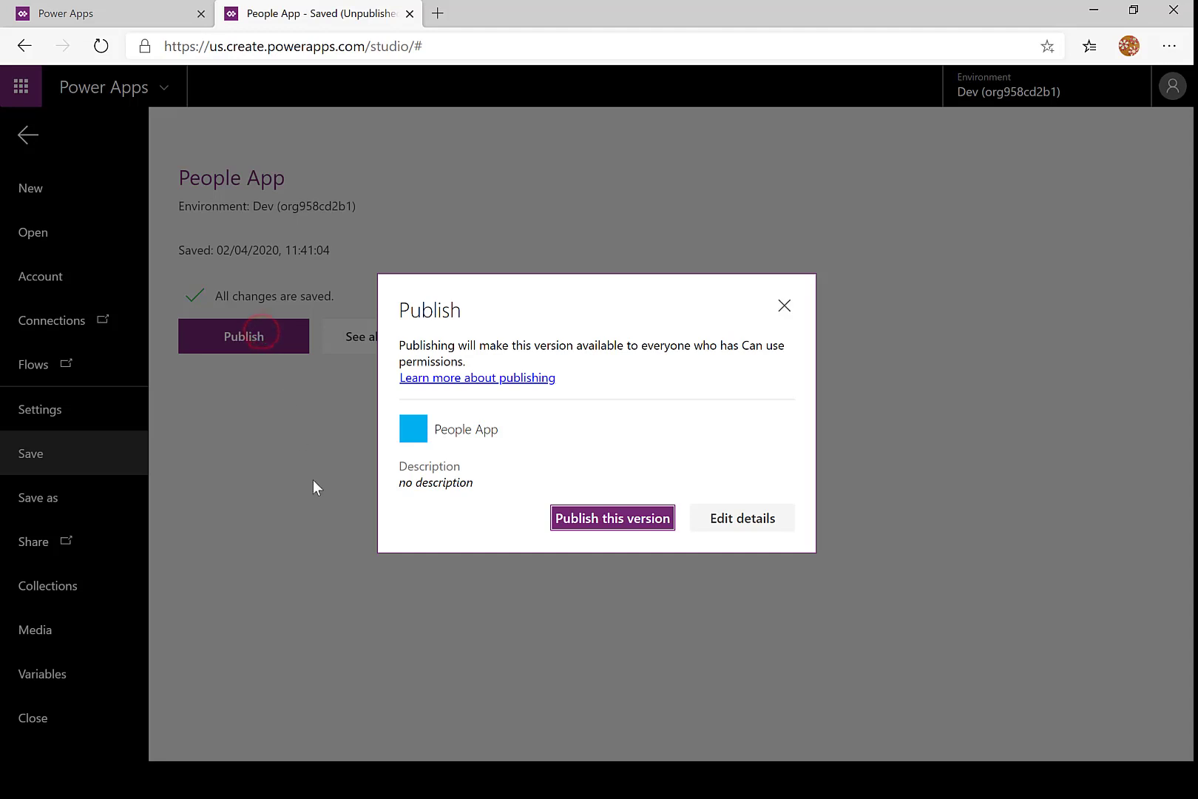
{"action": "left_click", "coordinate": [602, 520]}
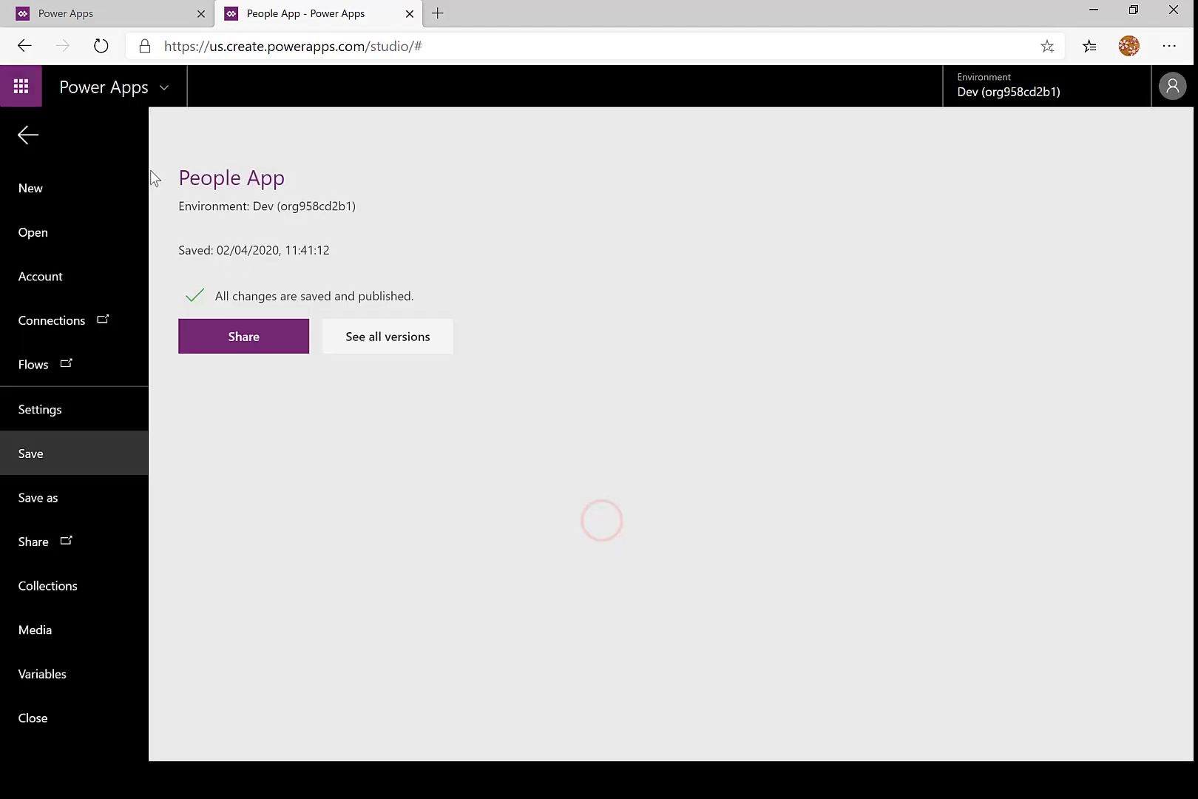
- Refresh the apps list, play People App, check its layout at narrow and wide window sizes, and close the played app
{"action": "left_click", "coordinate": [131, 12]}
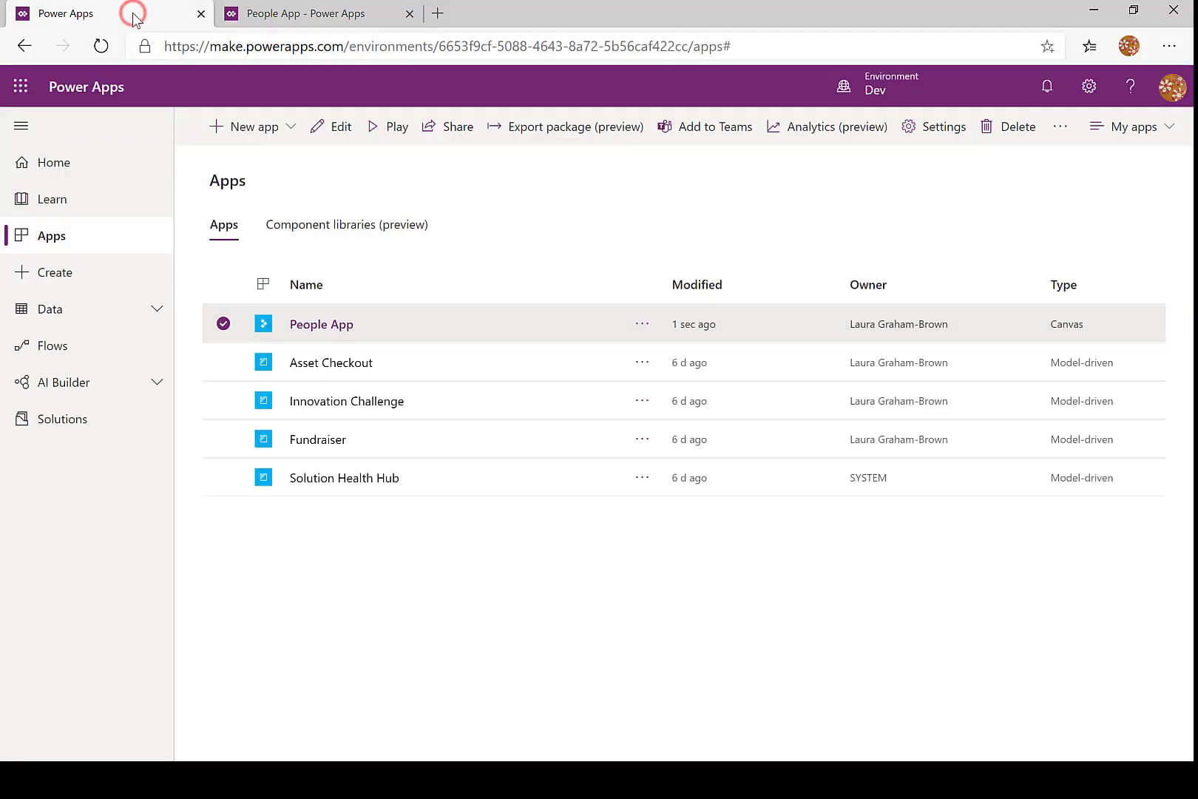
{"action": "key", "text": "F5"}
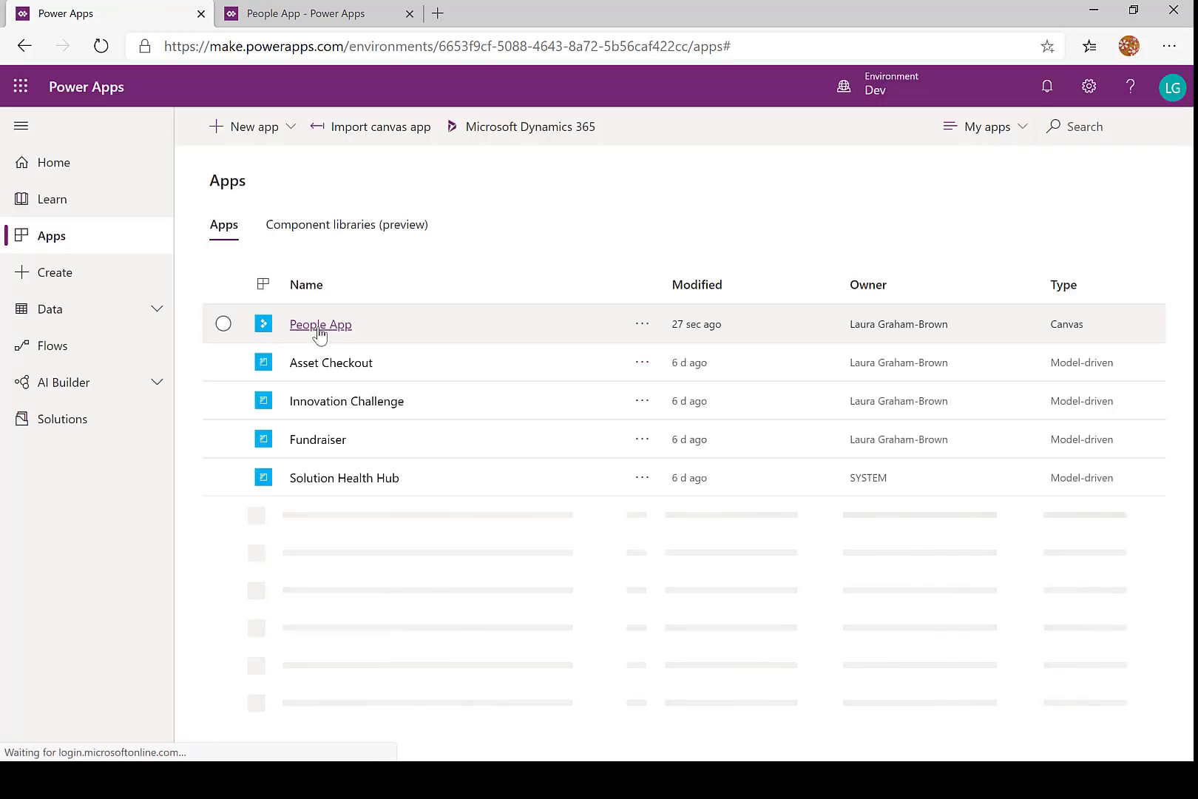
{"action": "left_click", "coordinate": [319, 327]}
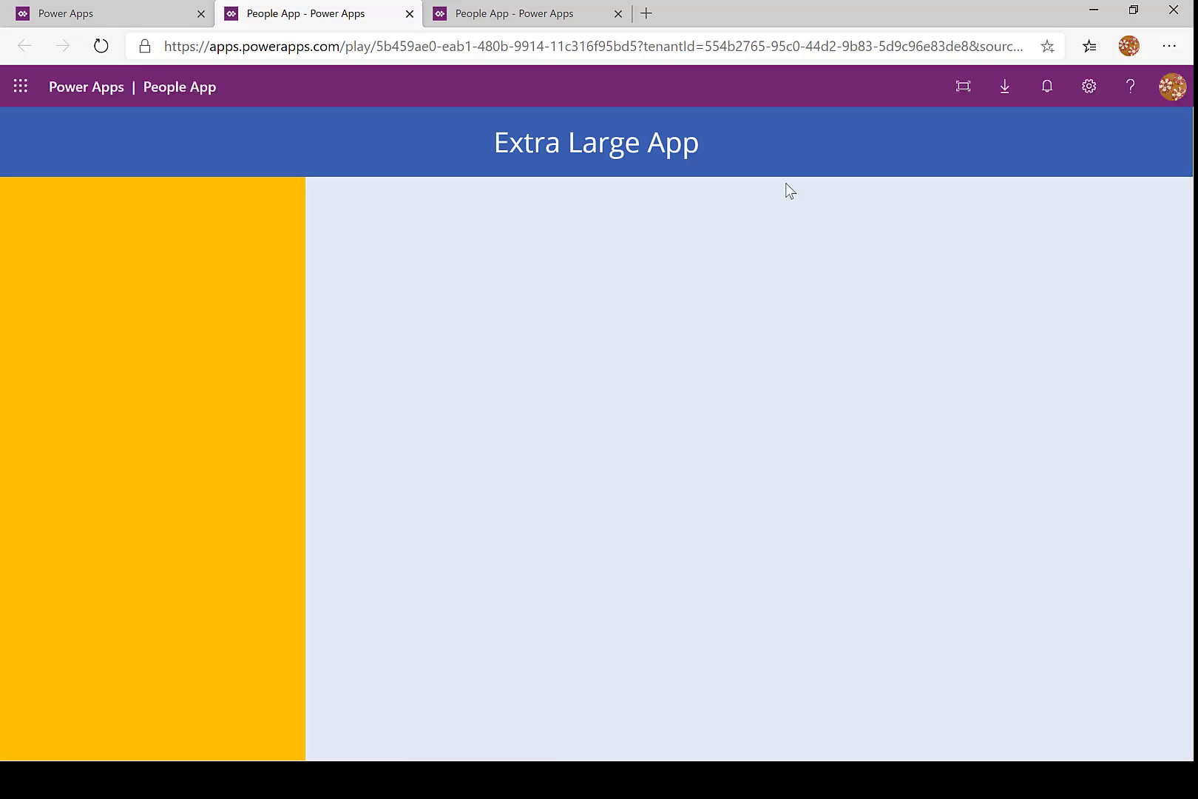
{"action": "left_click", "coordinate": [1134, 13]}
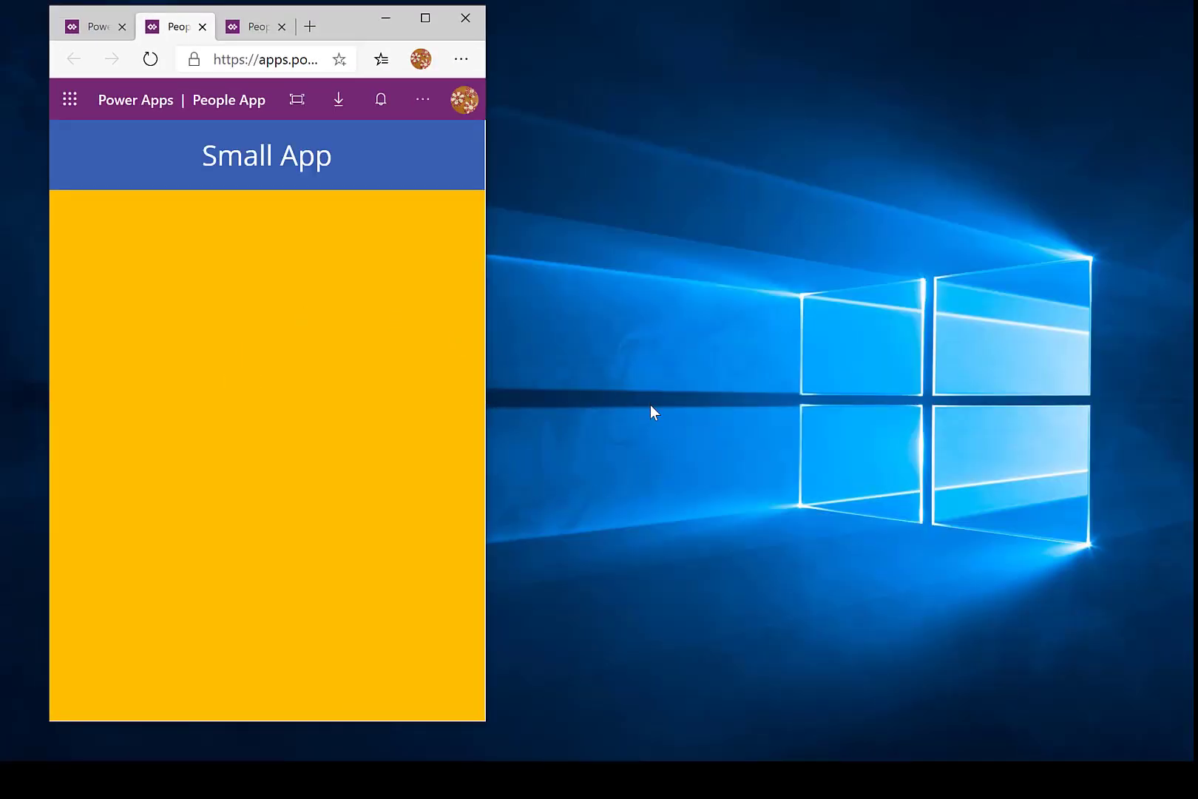
{"action": "left_click_drag", "start_coordinate": [489, 492], "coordinate": [1150, 393]}
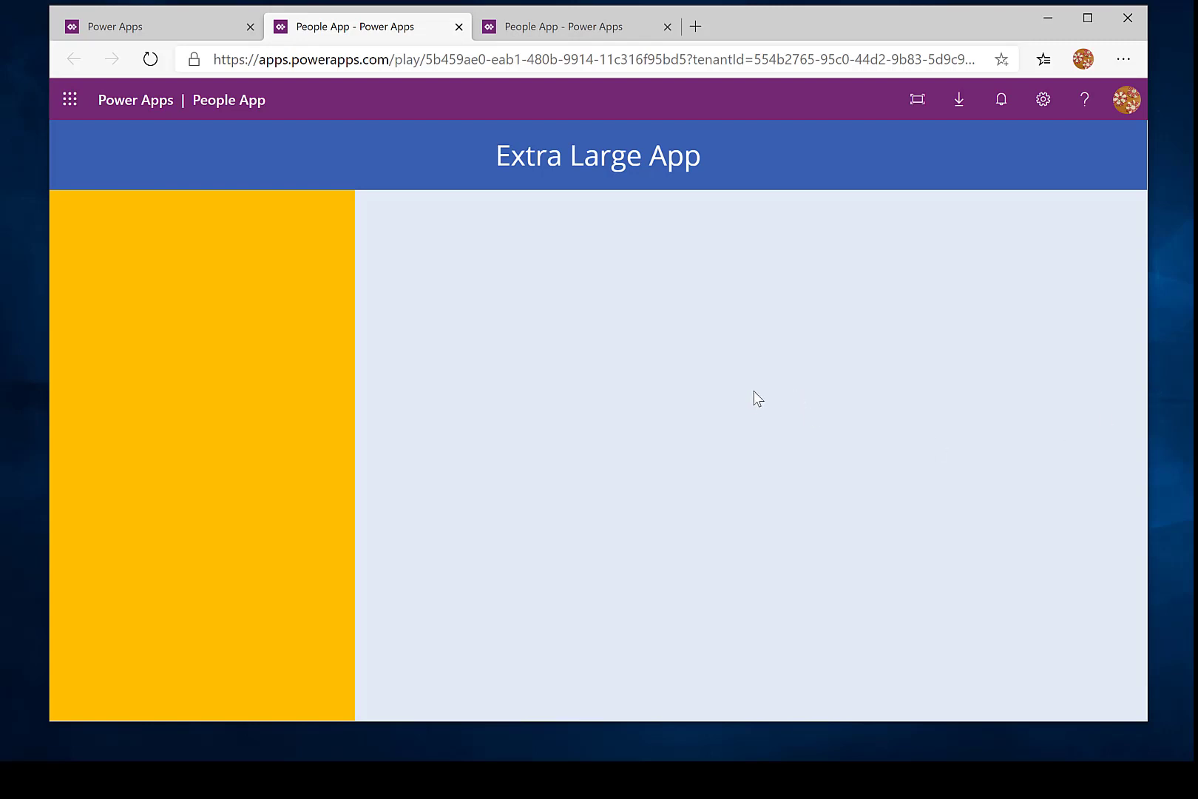
{"action": "key", "text": "ctrl+w"}
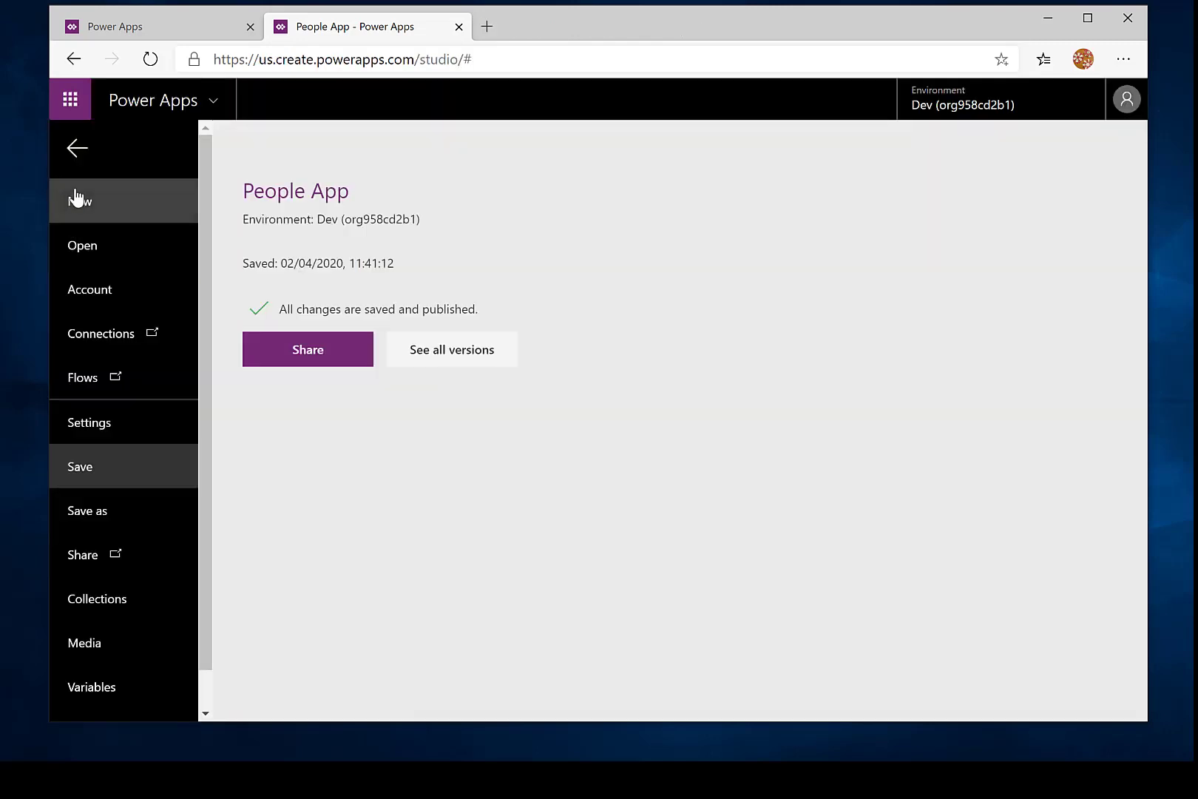
- Return to the app editor and insert a container named People1Container inside PeopleInfoContainer
{"action": "left_click", "coordinate": [77, 150]}
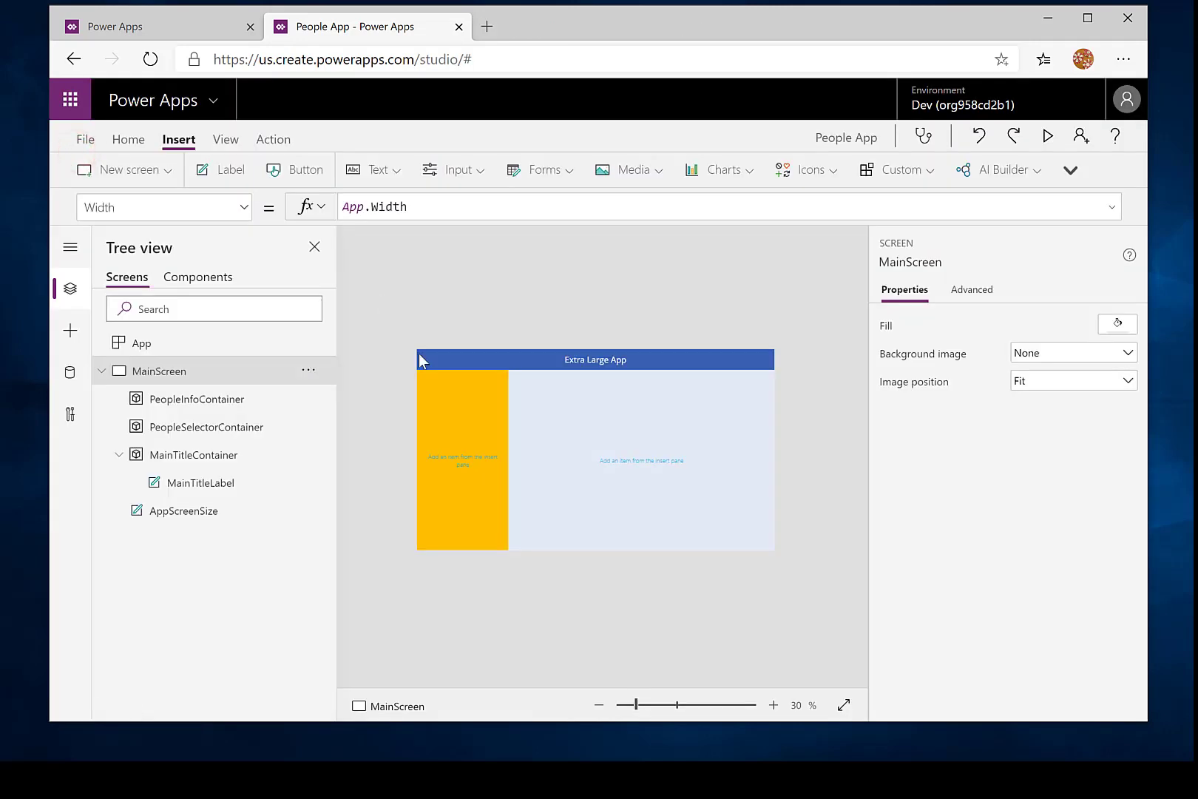
{"action": "left_click", "coordinate": [234, 401]}
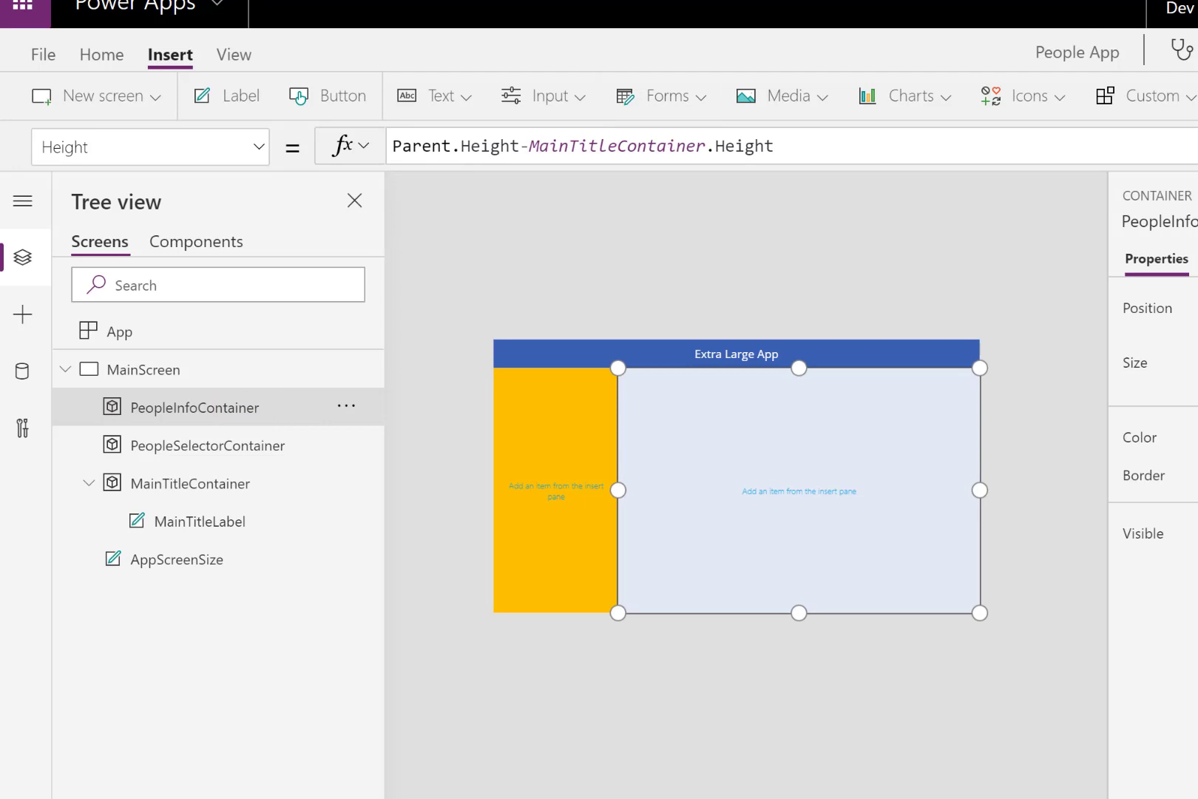
{"action": "key", "text": "super+Up"}
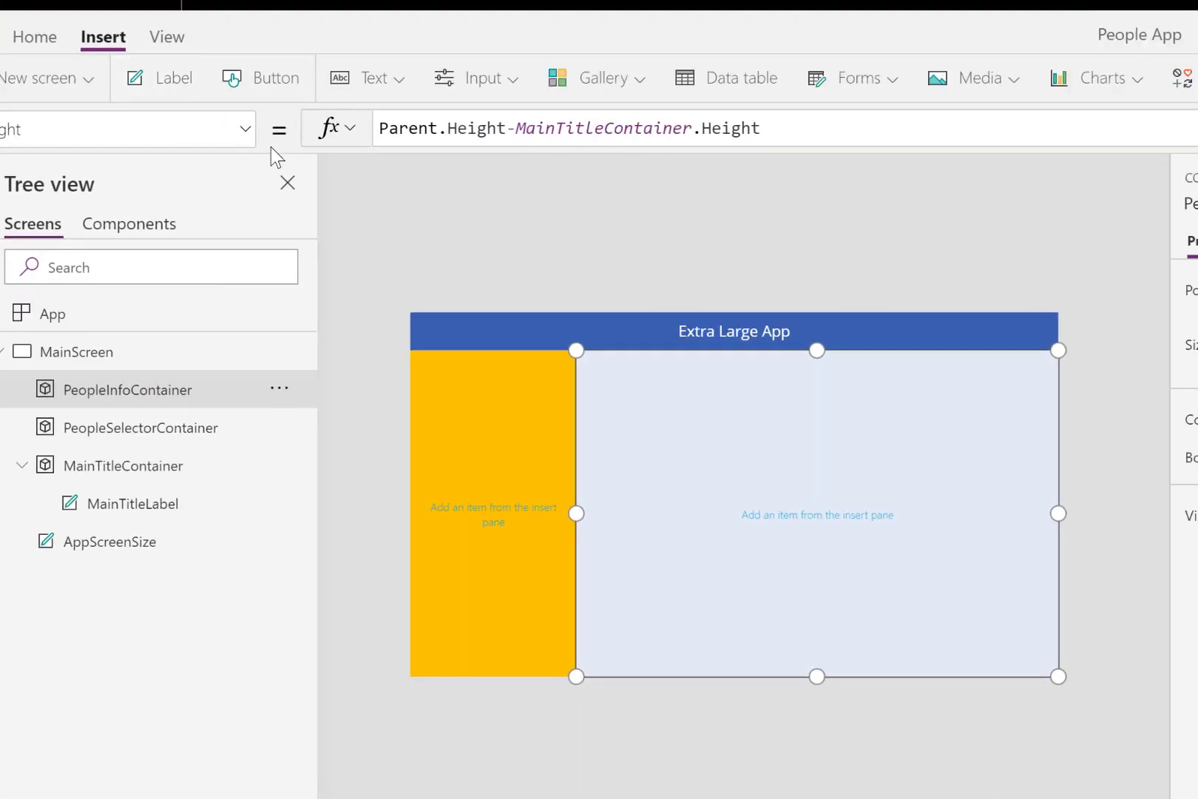
{"action": "left_click", "coordinate": [507, 86]}
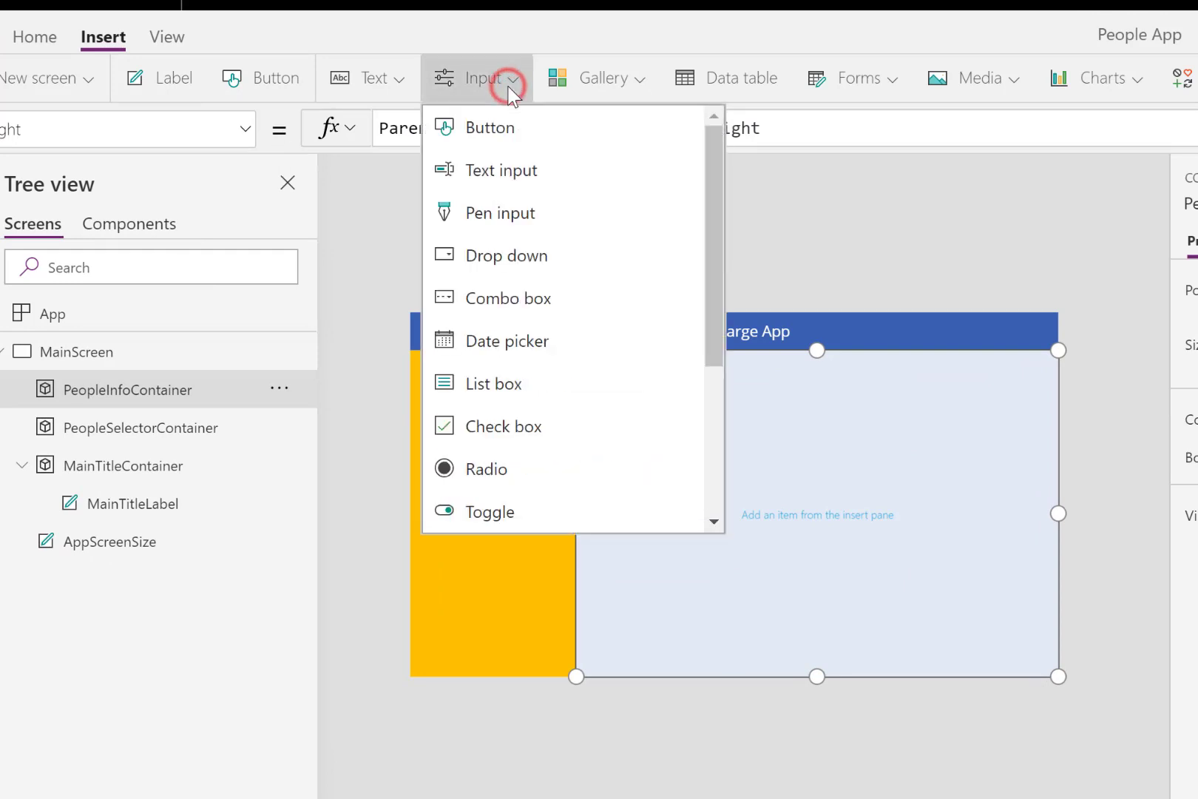
{"action": "left_click_drag", "start_coordinate": [713, 293], "coordinate": [710, 443]}
{"action": "left_click", "coordinate": [547, 382]}
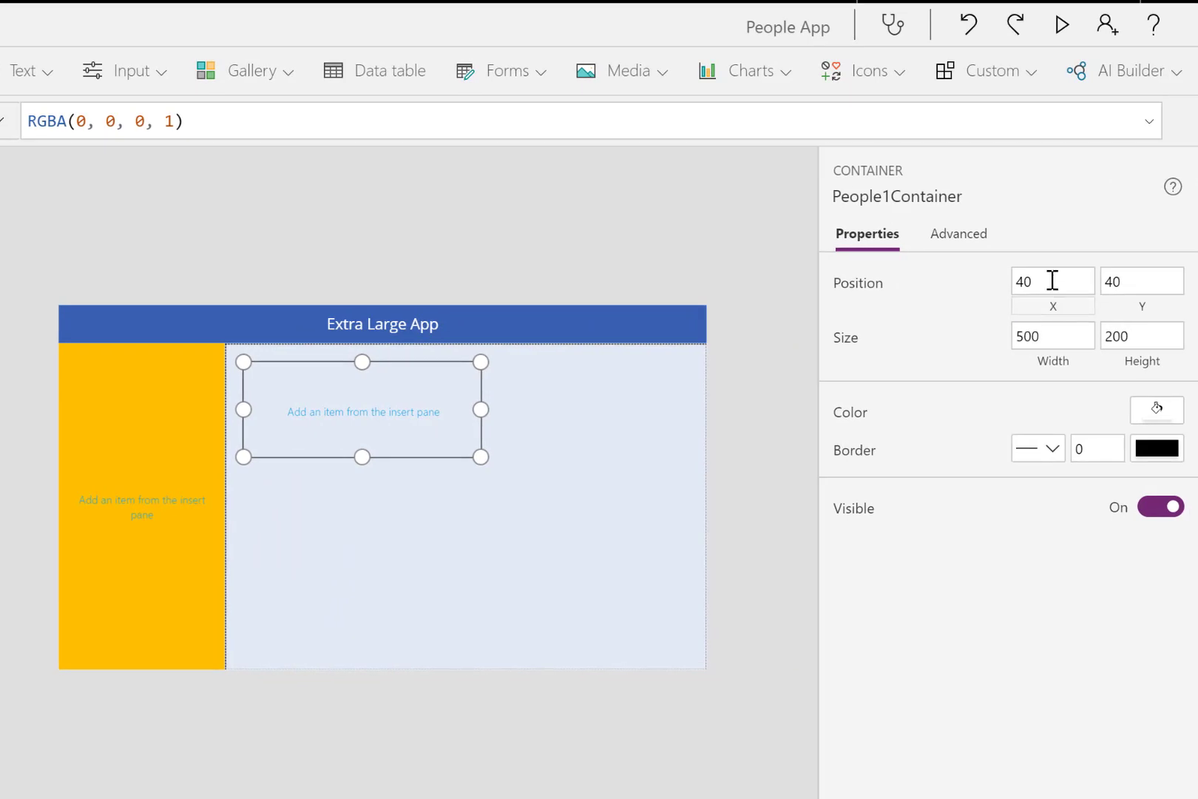
- Set People1Container's position to X 0 and Y 0
{"action": "left_click", "coordinate": [1050, 280]}
{"action": "type", "text": "0"}
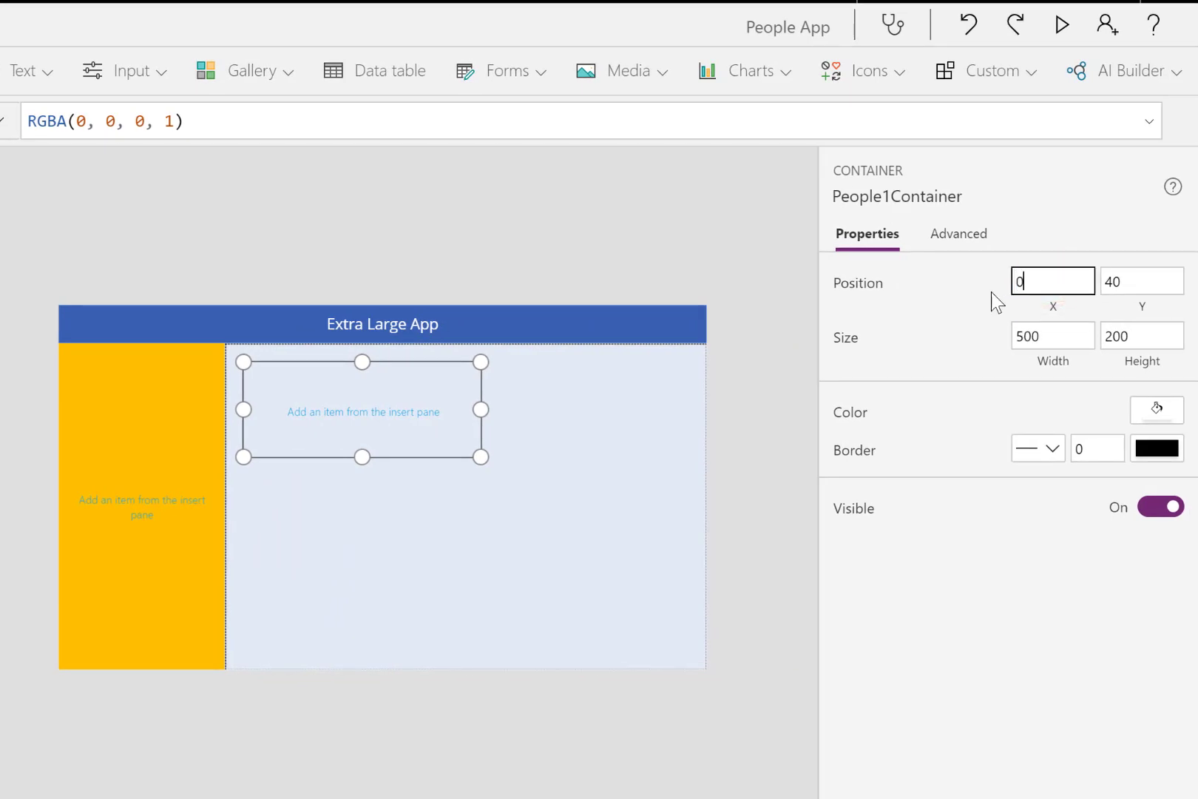
{"action": "key", "text": "Tab"}
{"action": "type", "text": "0"}
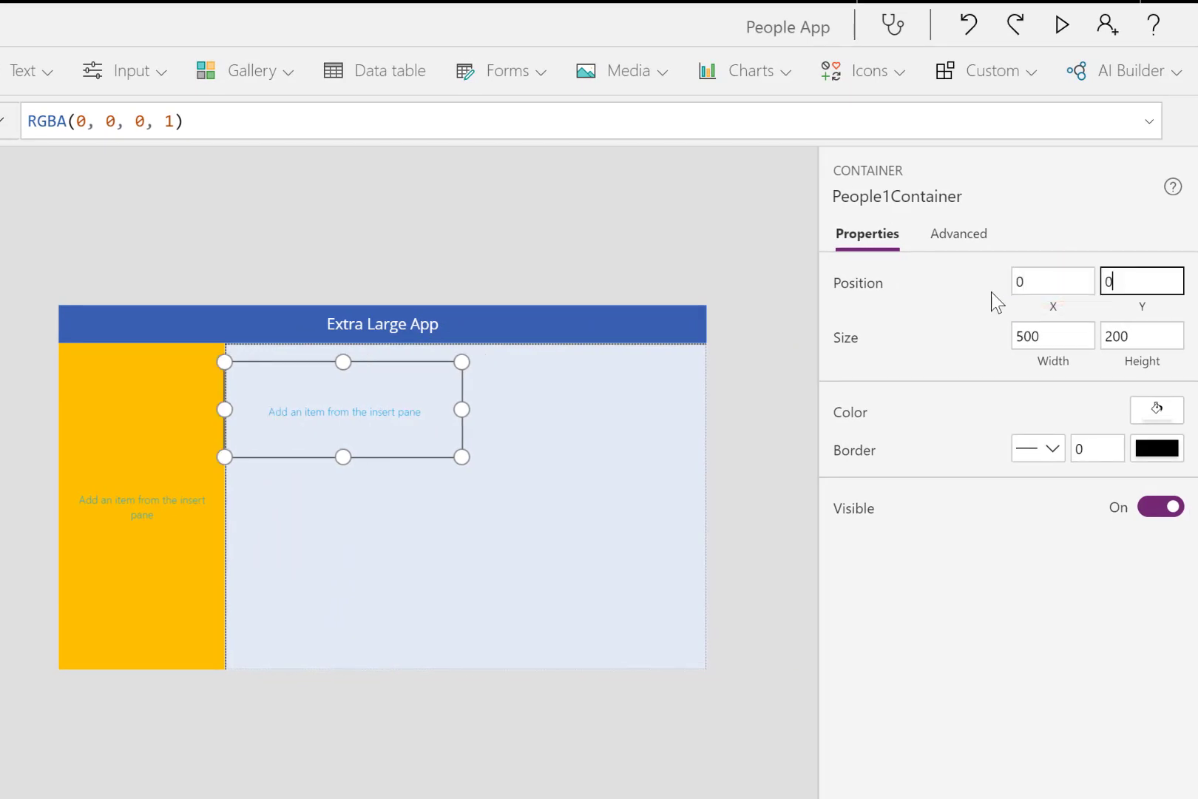
{"action": "key", "text": "Tab"}
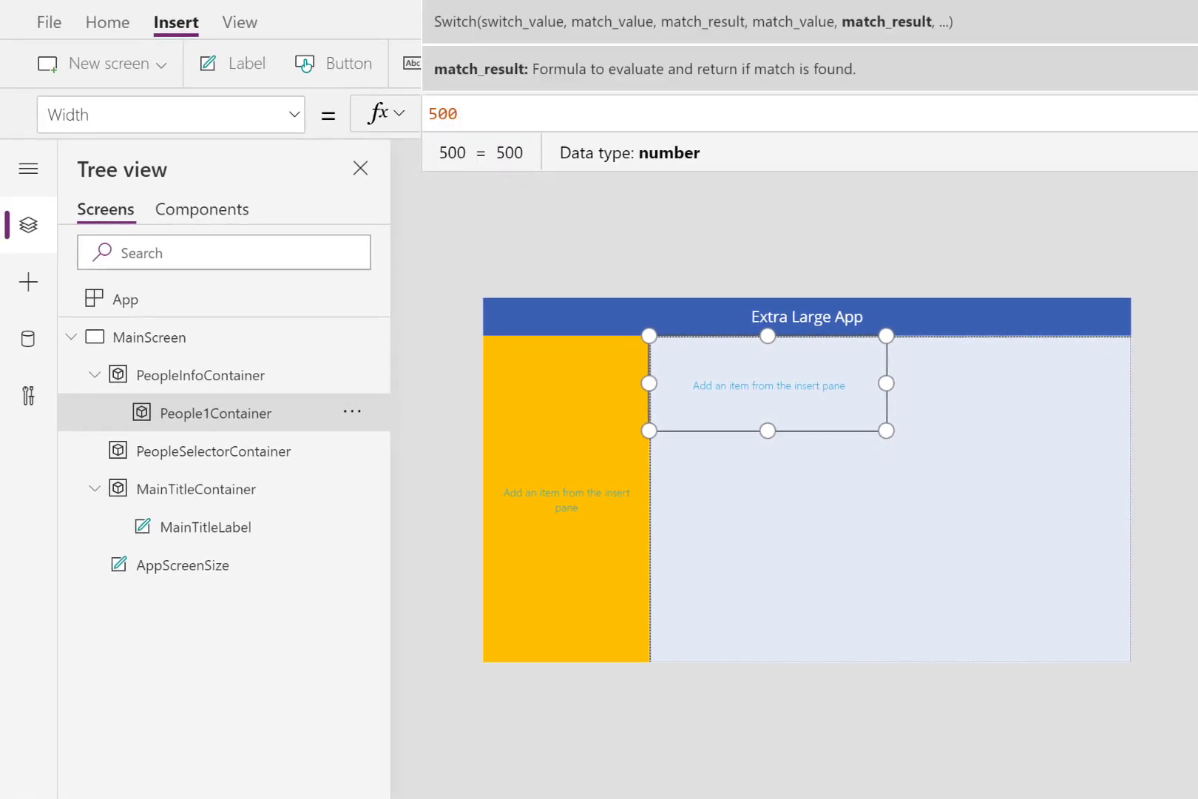
- Replace People1Container's Width value with the start of a Switch formula
{"action": "left_click", "coordinate": [1196, 114]}
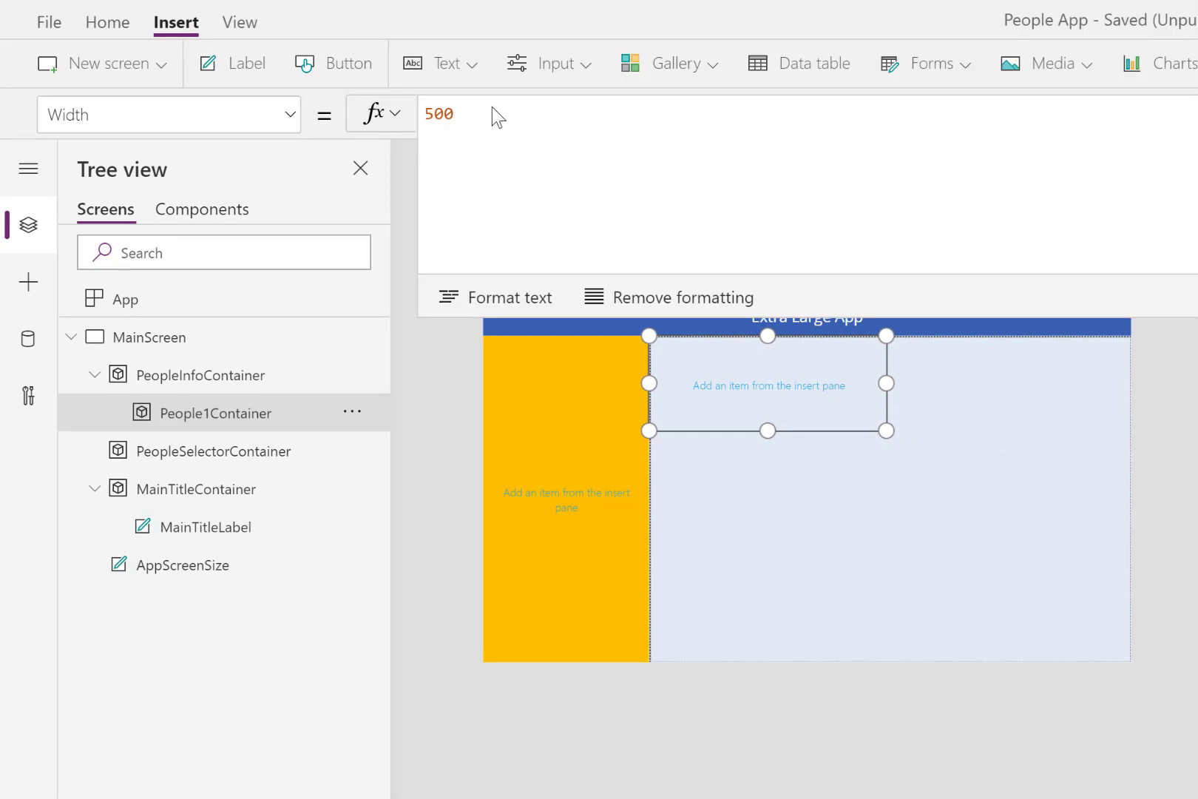
{"action": "double_click", "coordinate": [468, 117]}
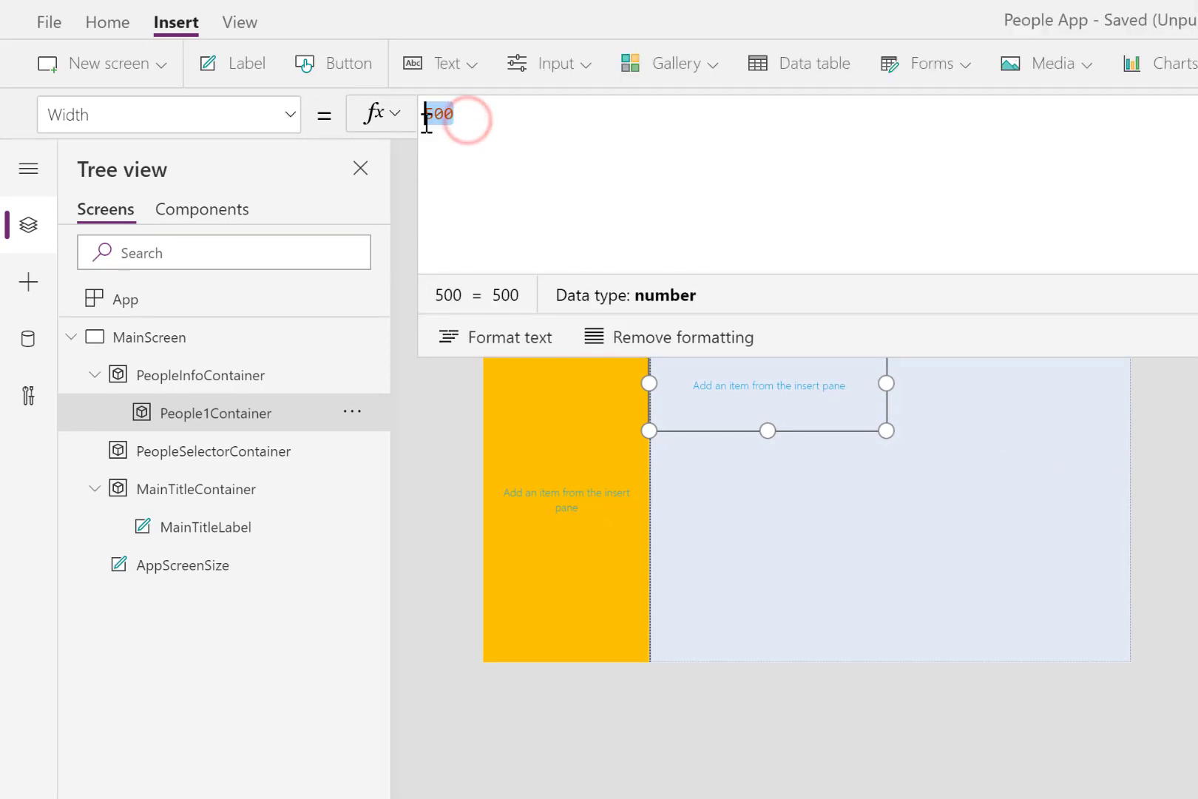
{"action": "type", "text": "5wicth"}
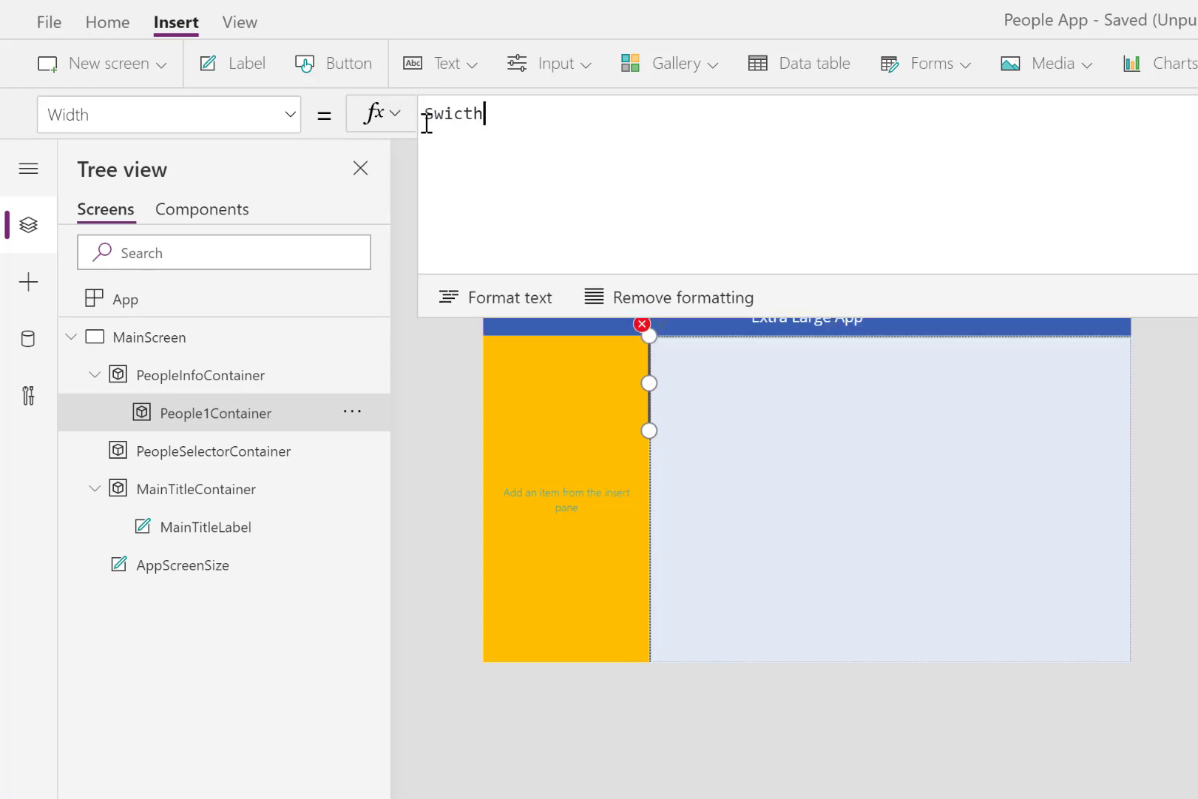
{"action": "key", "text": "BackSpace"}
{"action": "key", "text": "BackSpace"}
{"action": "key", "text": "BackSpace"}
{"action": "type", "text": "t"}
{"action": "key", "text": "Tab"}
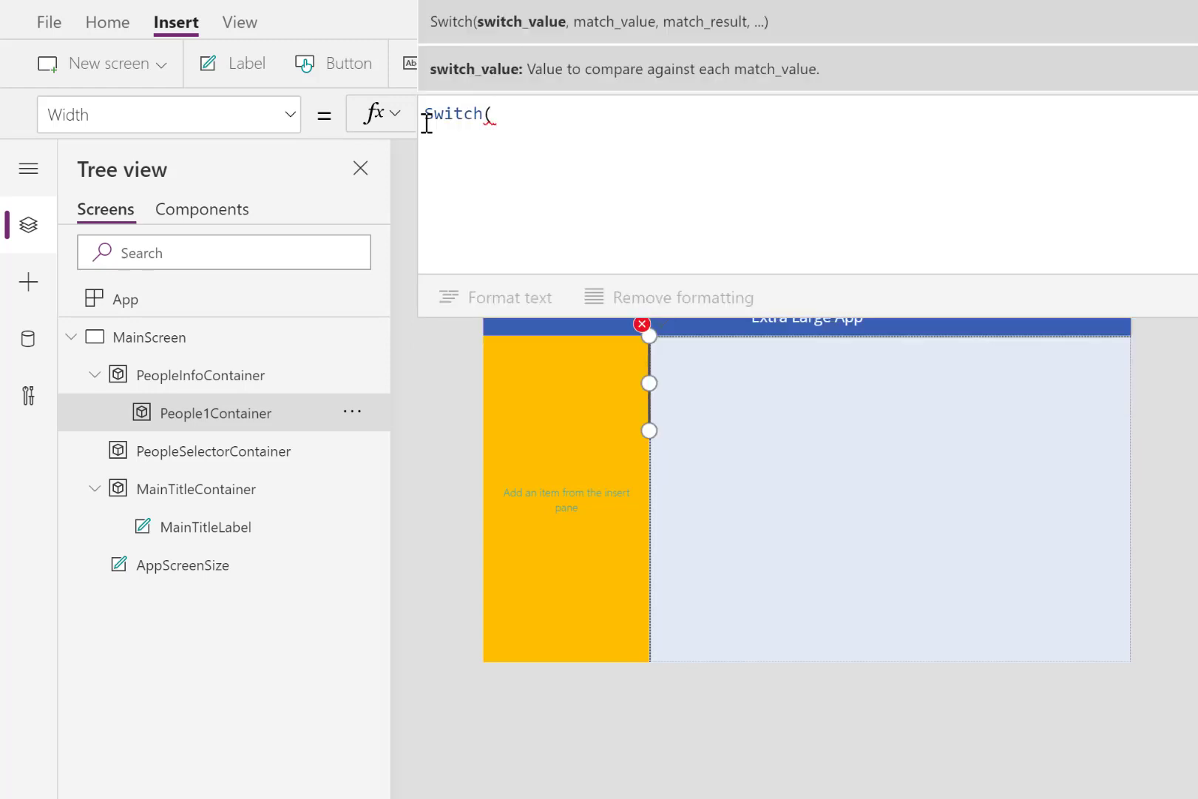
- Enter AppScreenSize.Text on its own line as the value People1Container's Width Switch formula compares
{"action": "key", "text": "shift+Return"}
{"action": "type", "text": "app"}
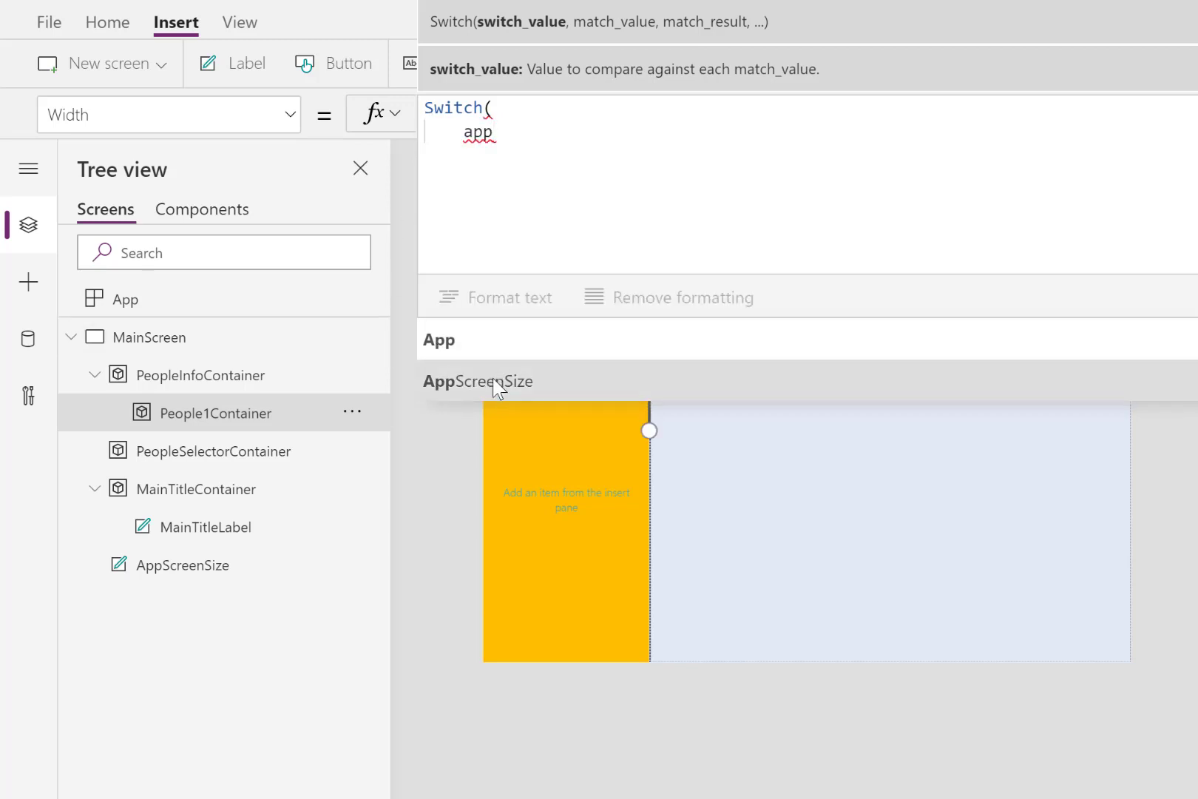
{"action": "left_click", "coordinate": [492, 378]}
{"action": "type", "text": "."}
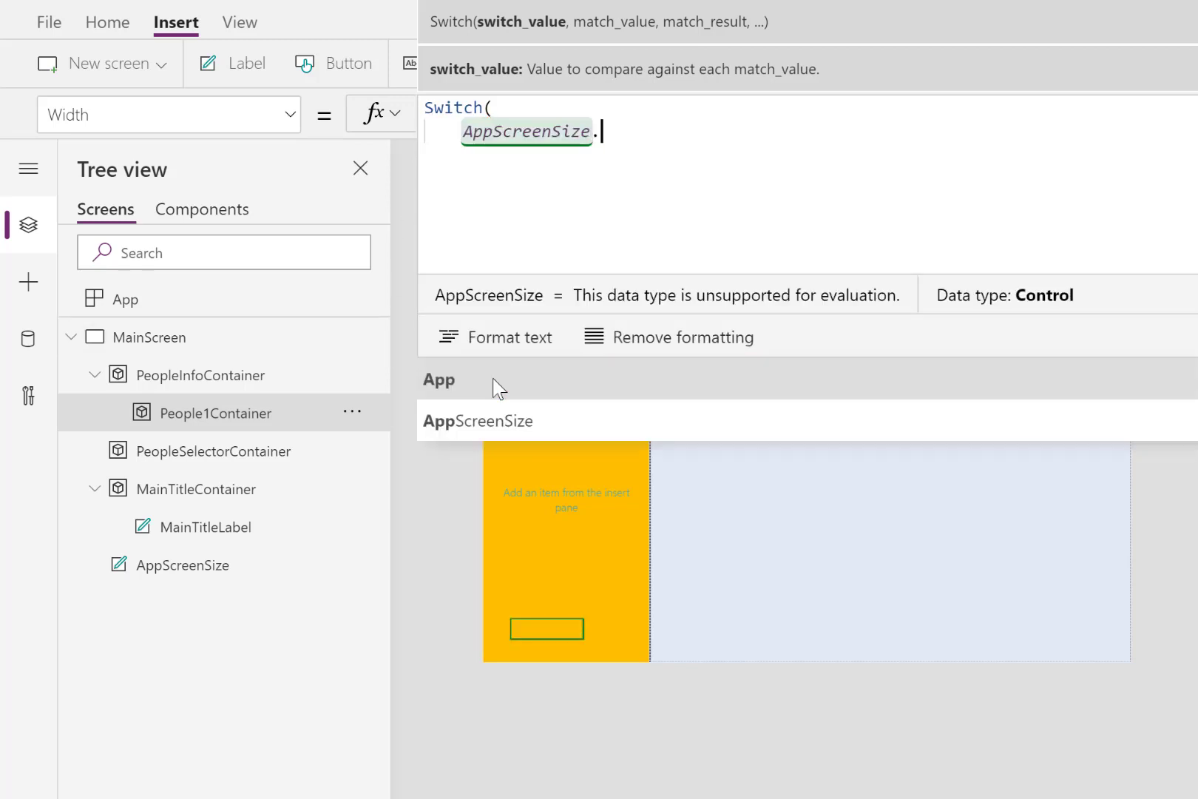
{"action": "type", "text": "text"}
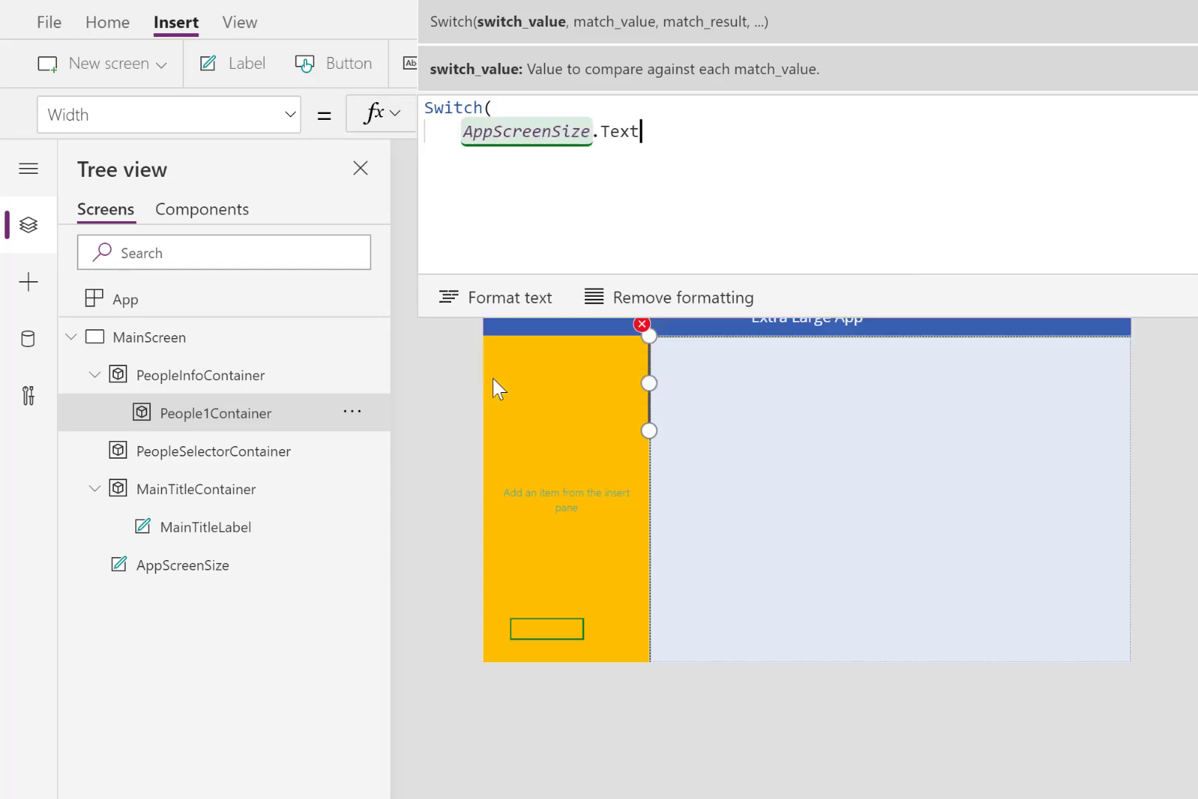
{"action": "type", "text": ","}
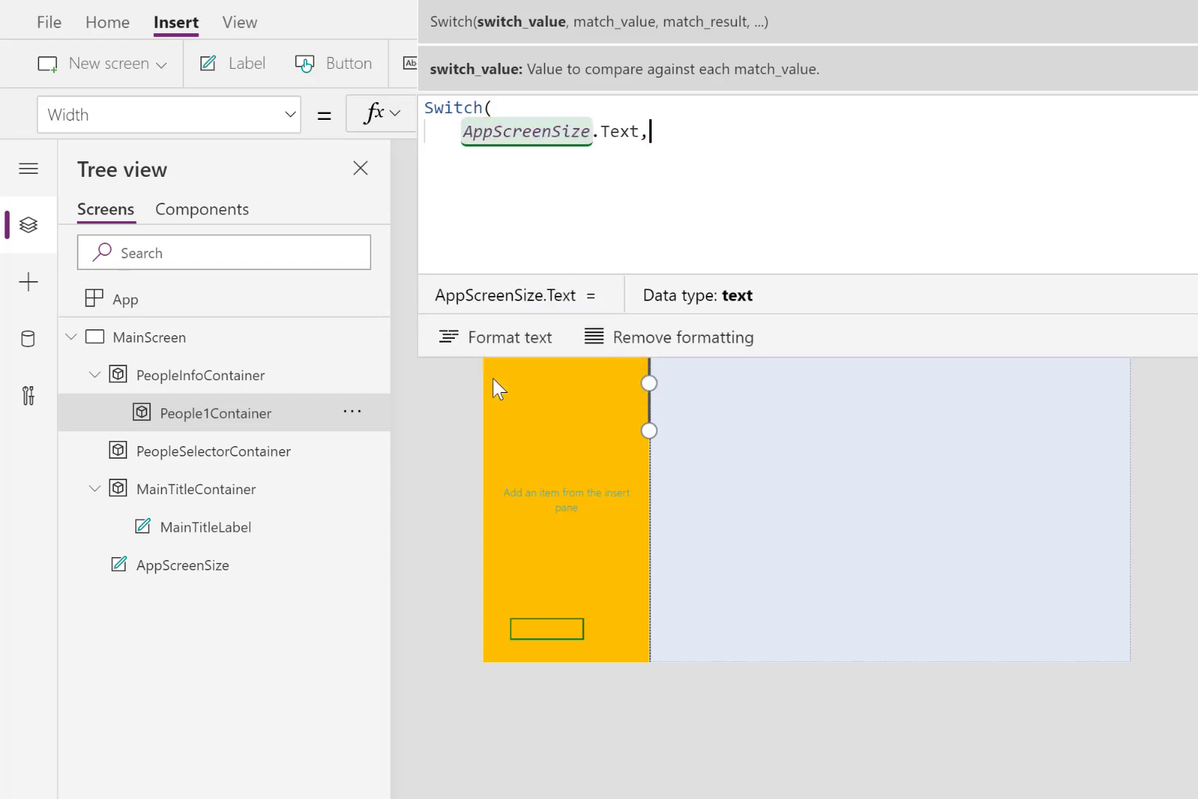
{"action": "key", "text": "shift+Return"}
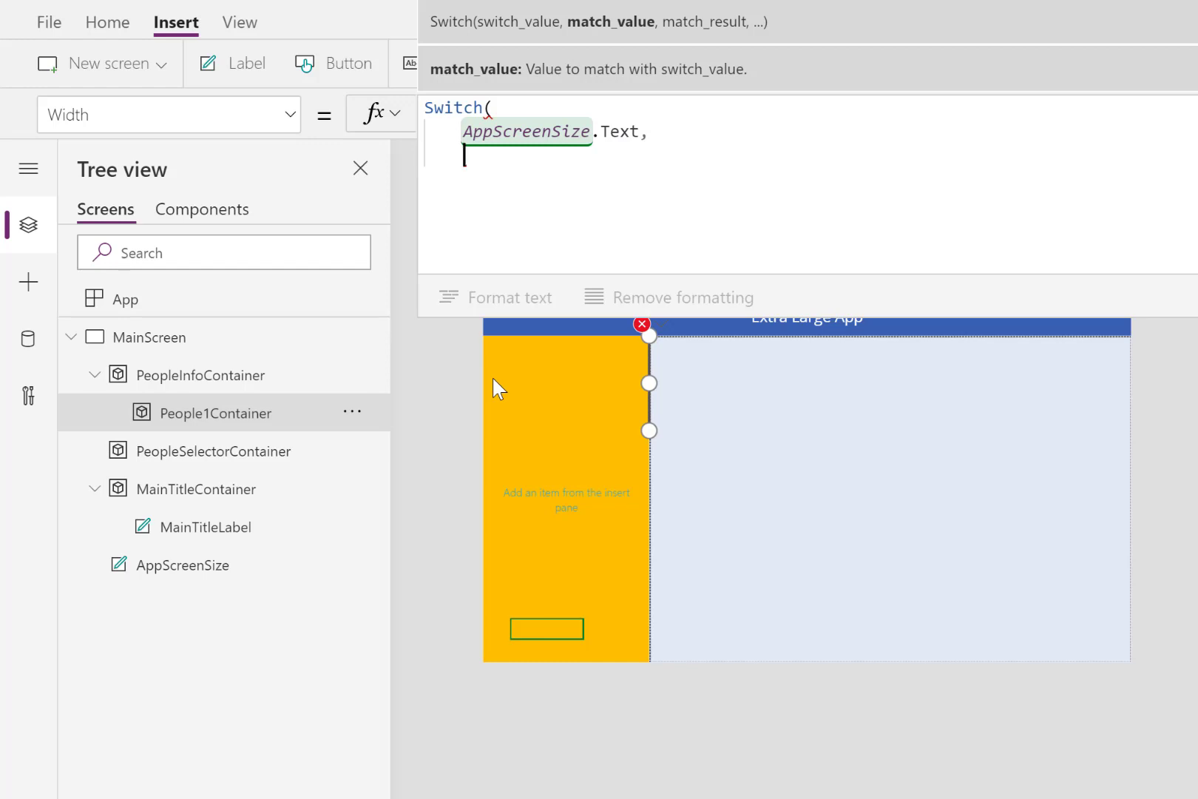
- Add the "Small" case with result 0 to People1Container's Width formula
{"action": "type", "text": "\"Small"}
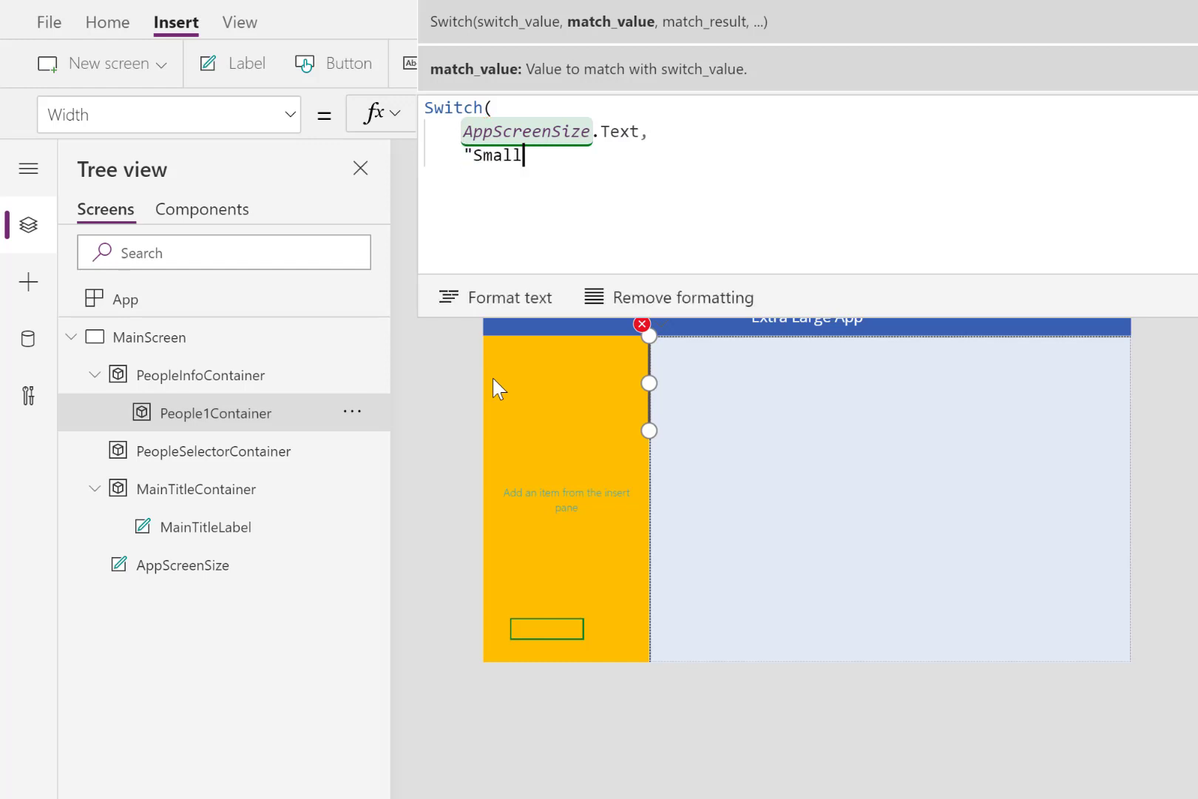
{"action": "type", "text": "\","}
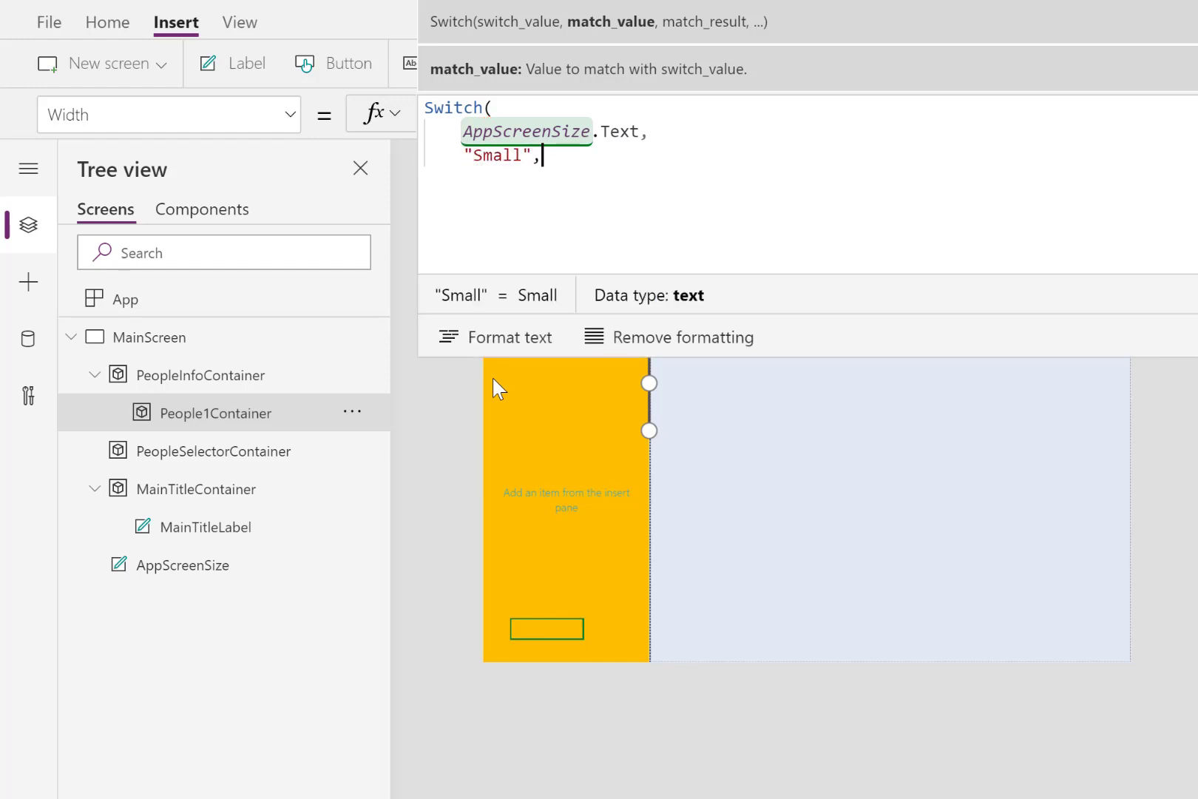
{"action": "type", "text": "0"}
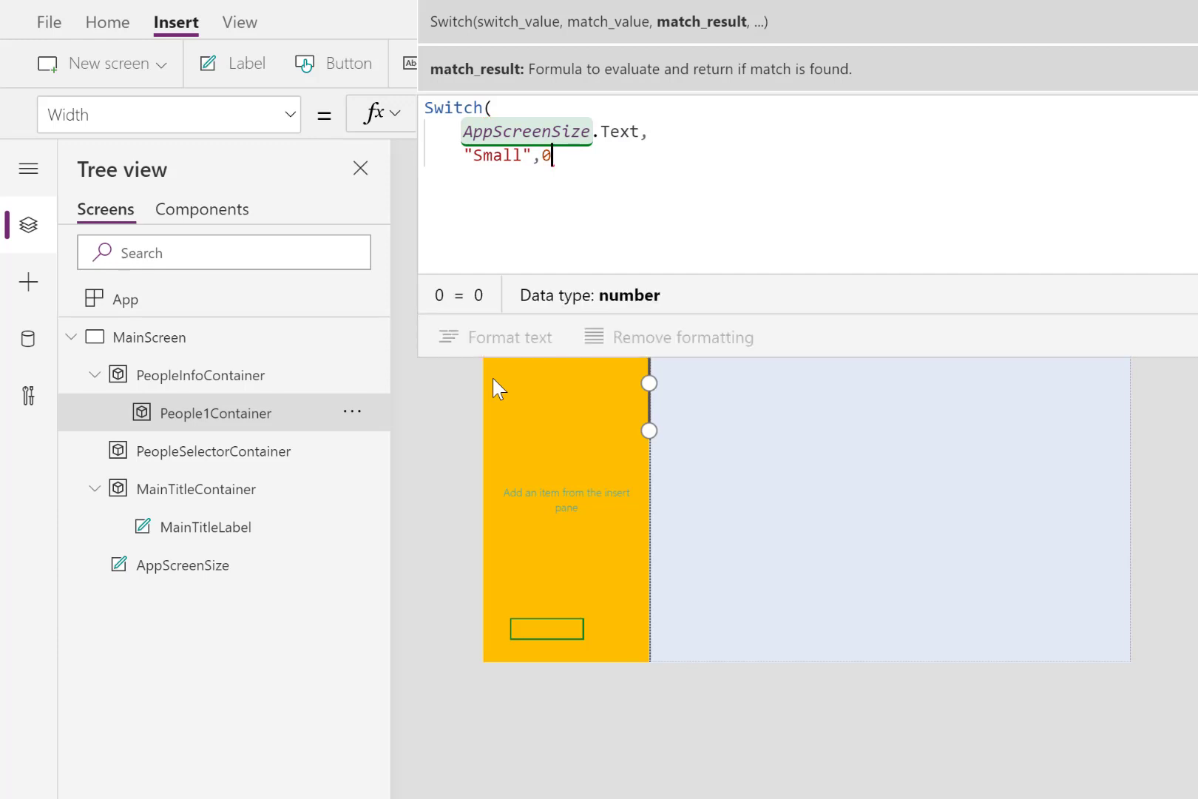
{"action": "type", "text": ","}
{"action": "key", "text": "shift+Return"}
- Add the "Medium" case with result Parent.Width to People1Container's Width formula
{"action": "type", "text": "\"M"}
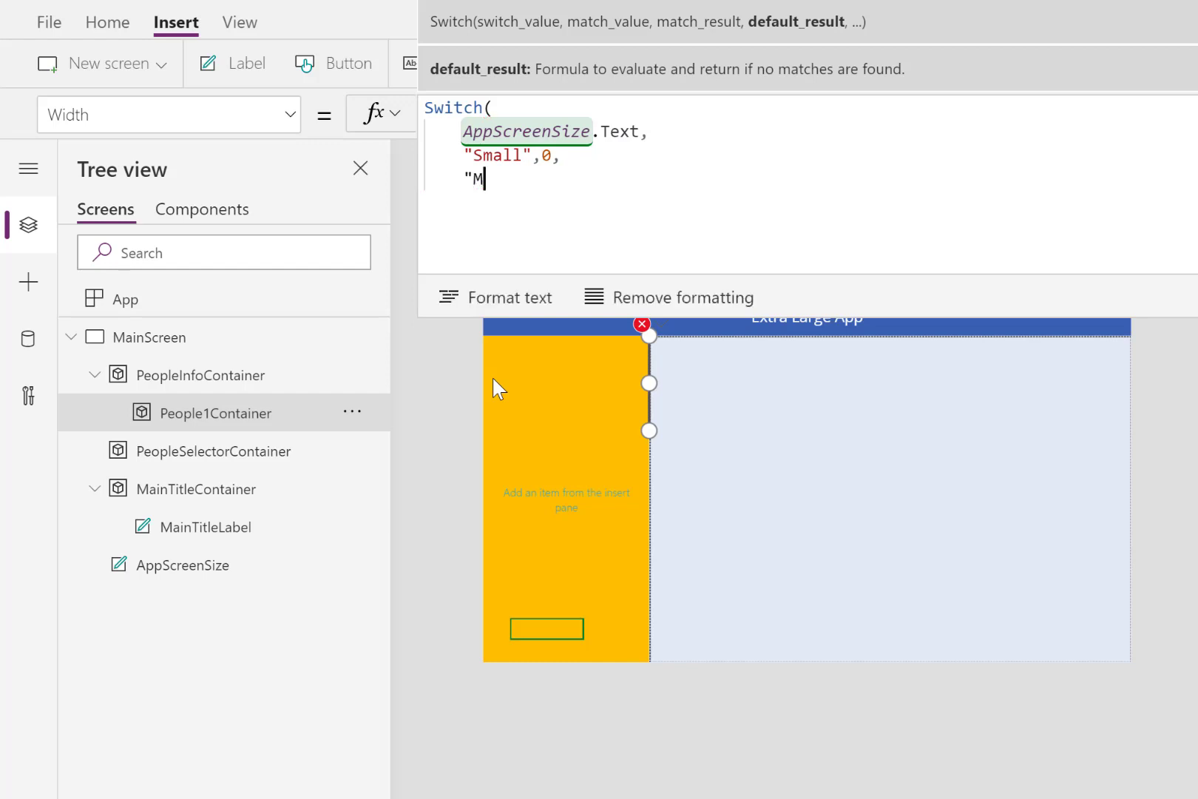
{"action": "type", "text": "edium\""}
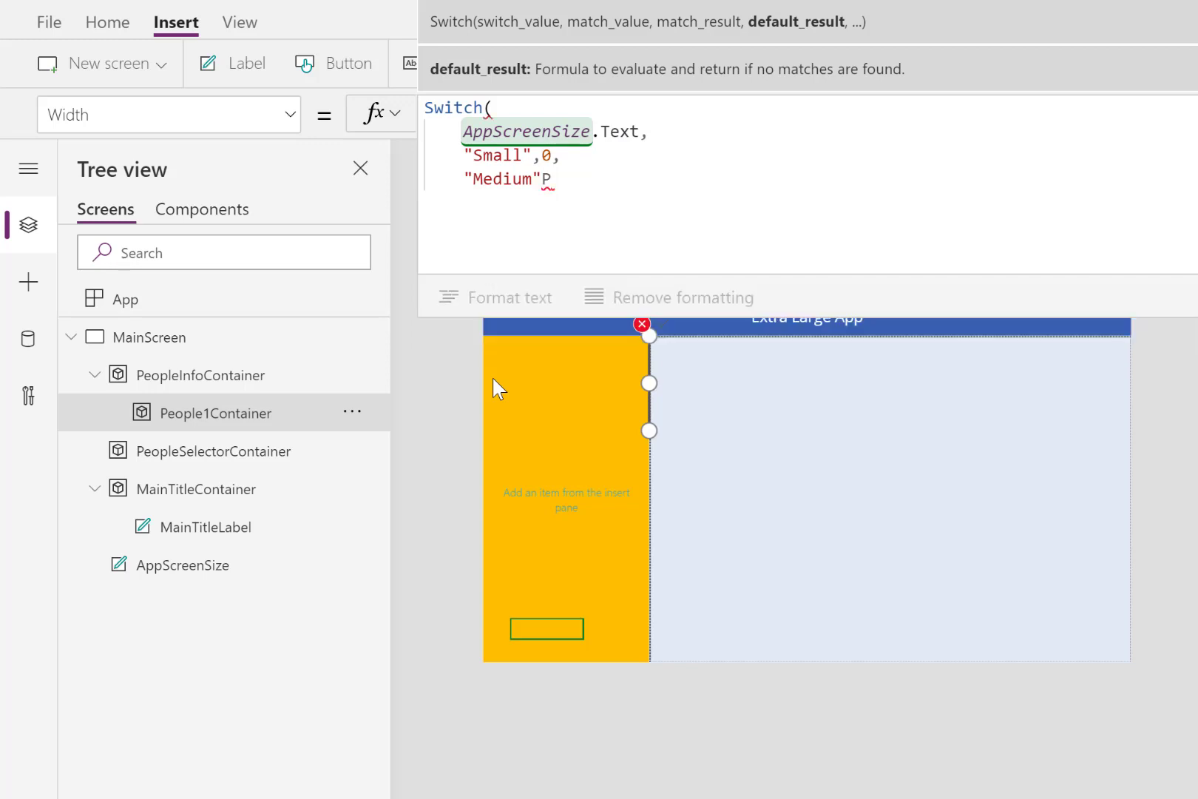
{"action": "type", "text": ","}
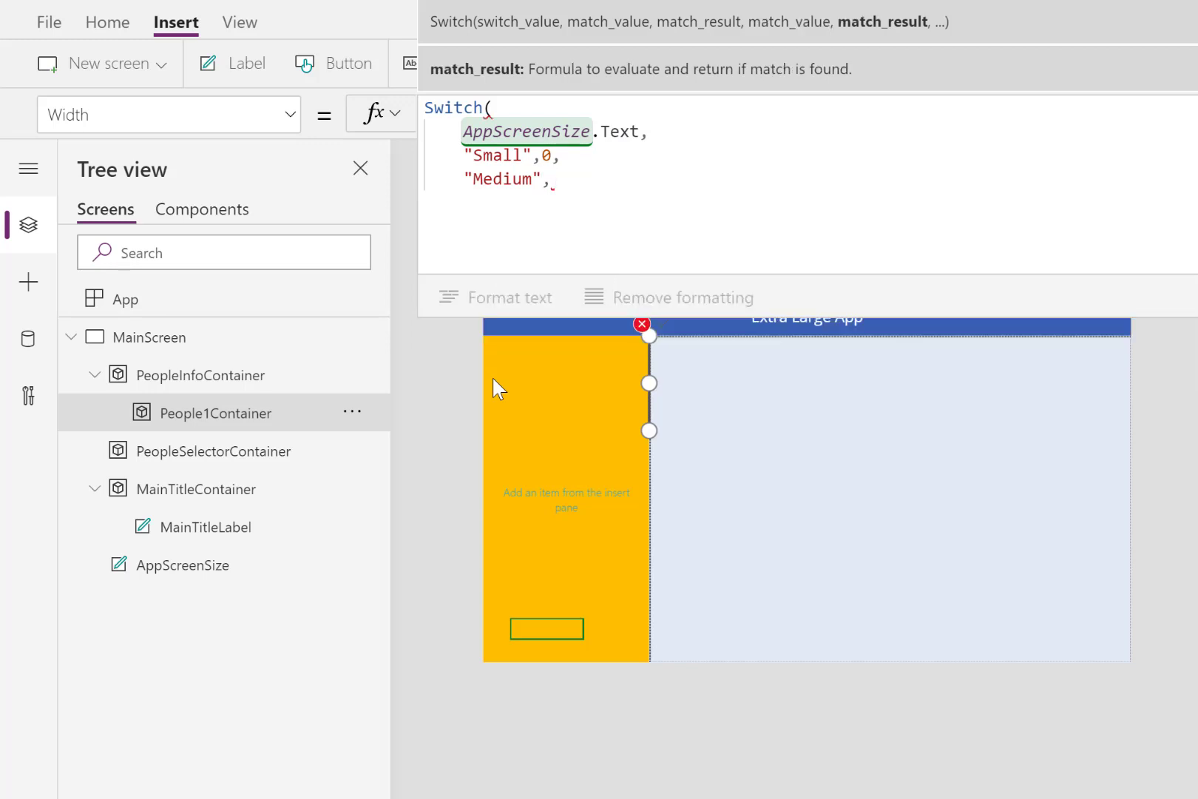
{"action": "type", "text": "Parent.width"}
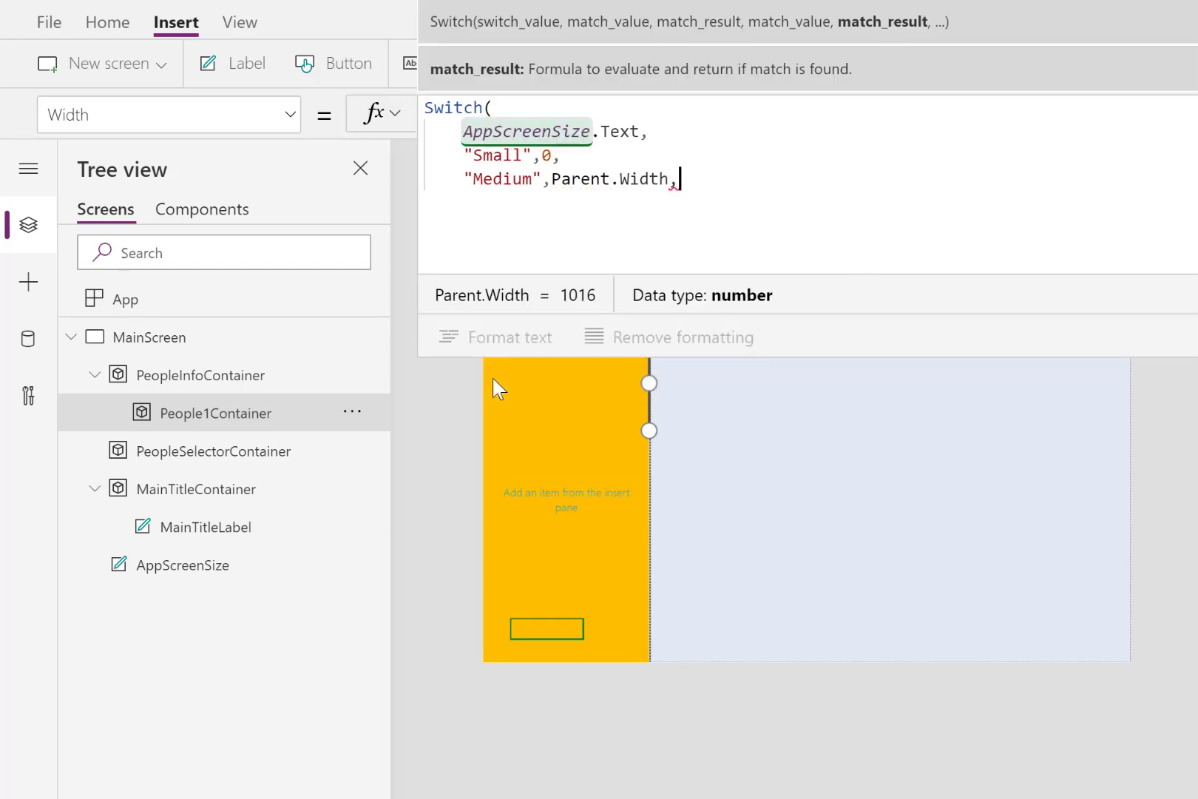
{"action": "type", "text": ","}
{"action": "key", "text": "shift+Return"}
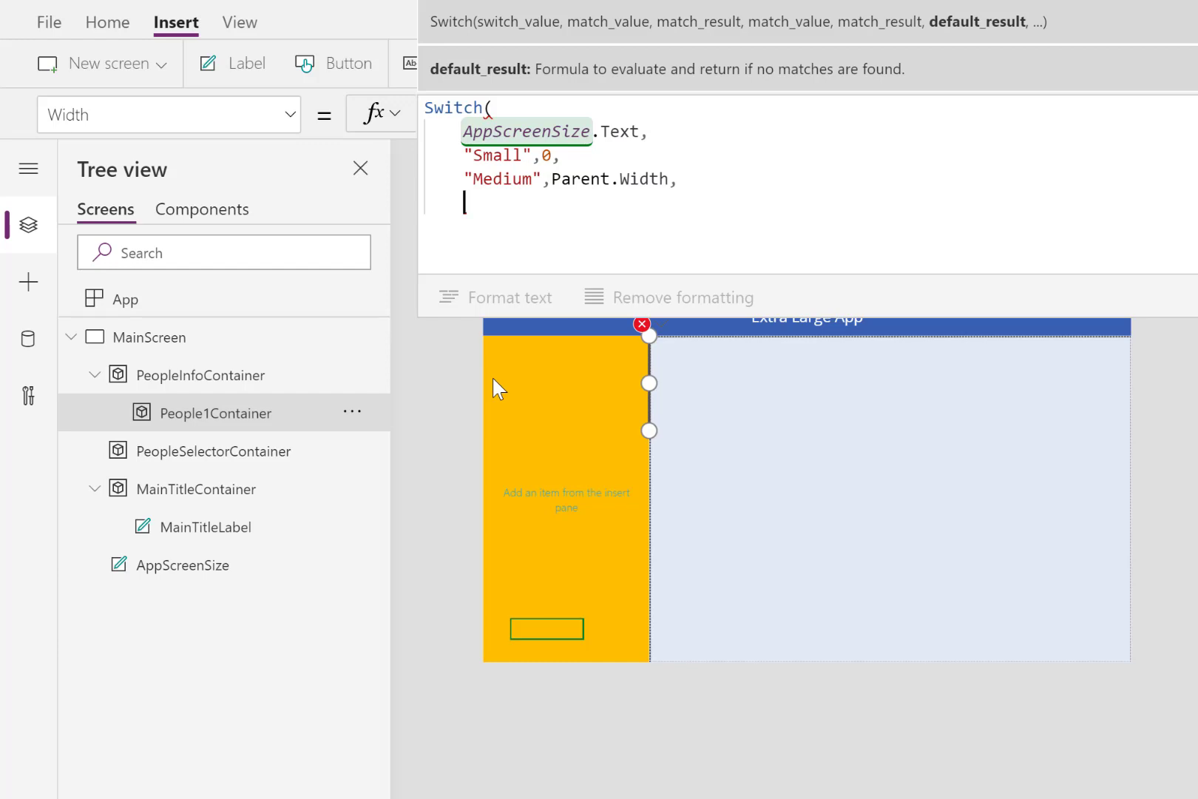
- Finish People1Container's Width formula with the default result Parent.Width/2 and close the Switch function
{"action": "type", "text": "Parent"}
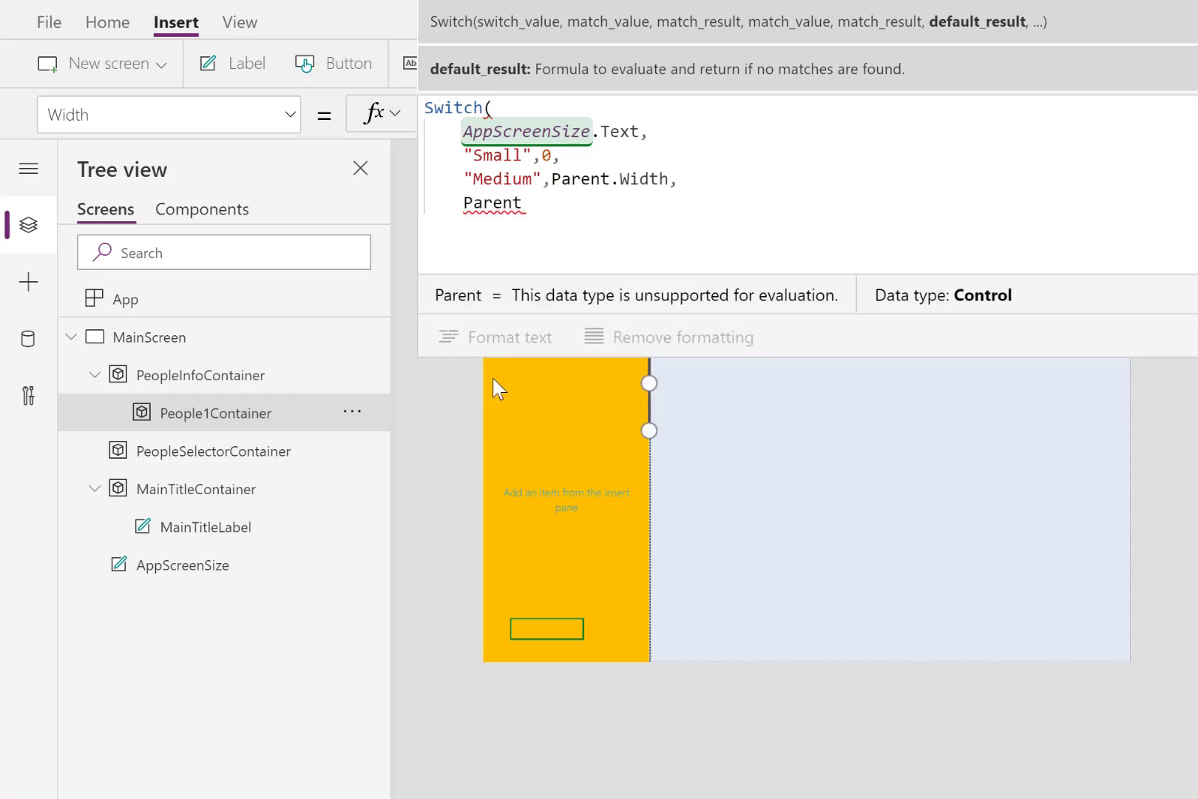
{"action": "key", "text": "BackSpace"}
{"action": "left_click", "coordinate": [497, 342]}
{"action": "type", "text": "/2"}
{"action": "key", "text": "shift+Return"}
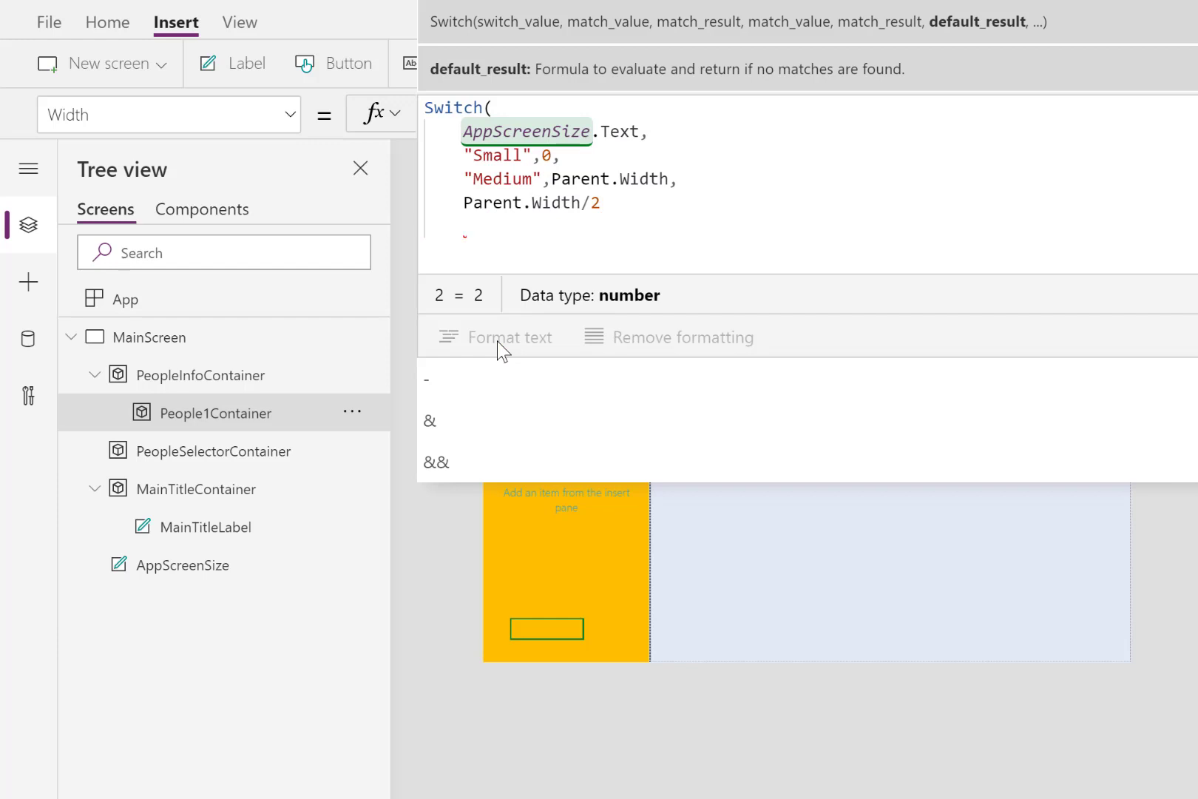
{"action": "type", "text": ")"}
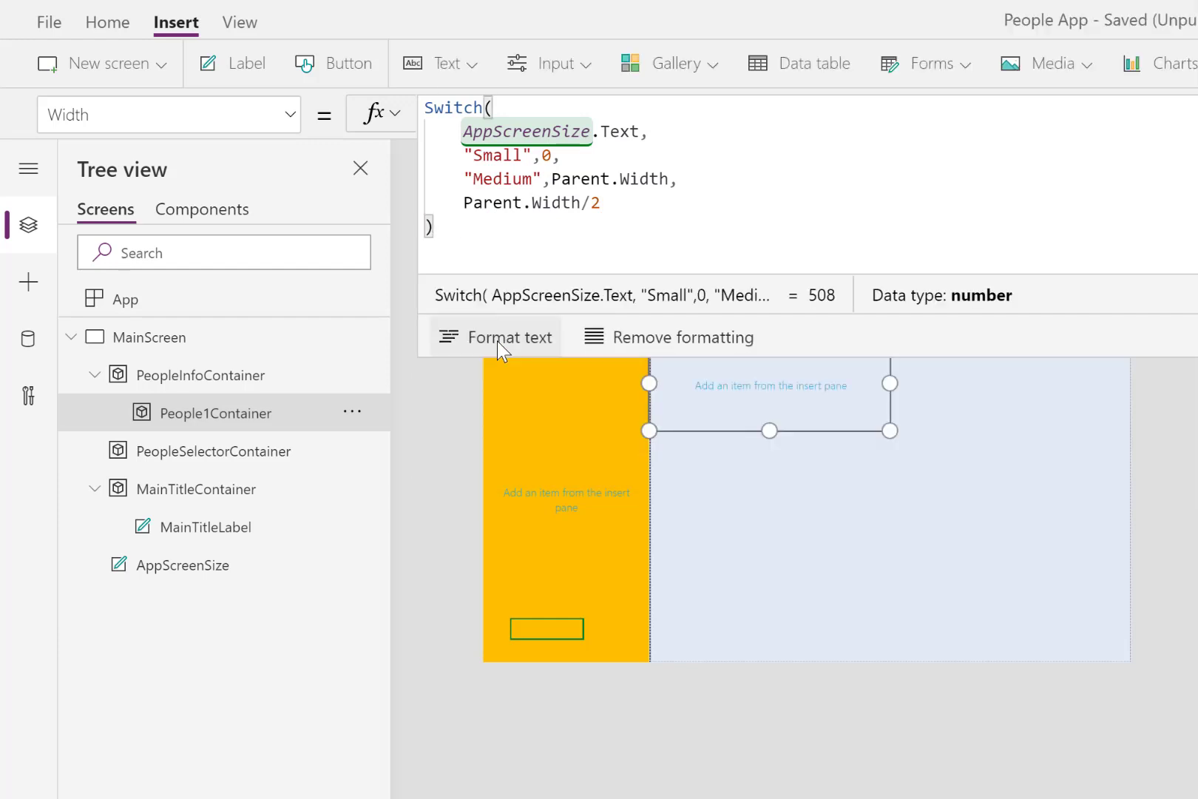
{"action": "key", "text": "Return"}
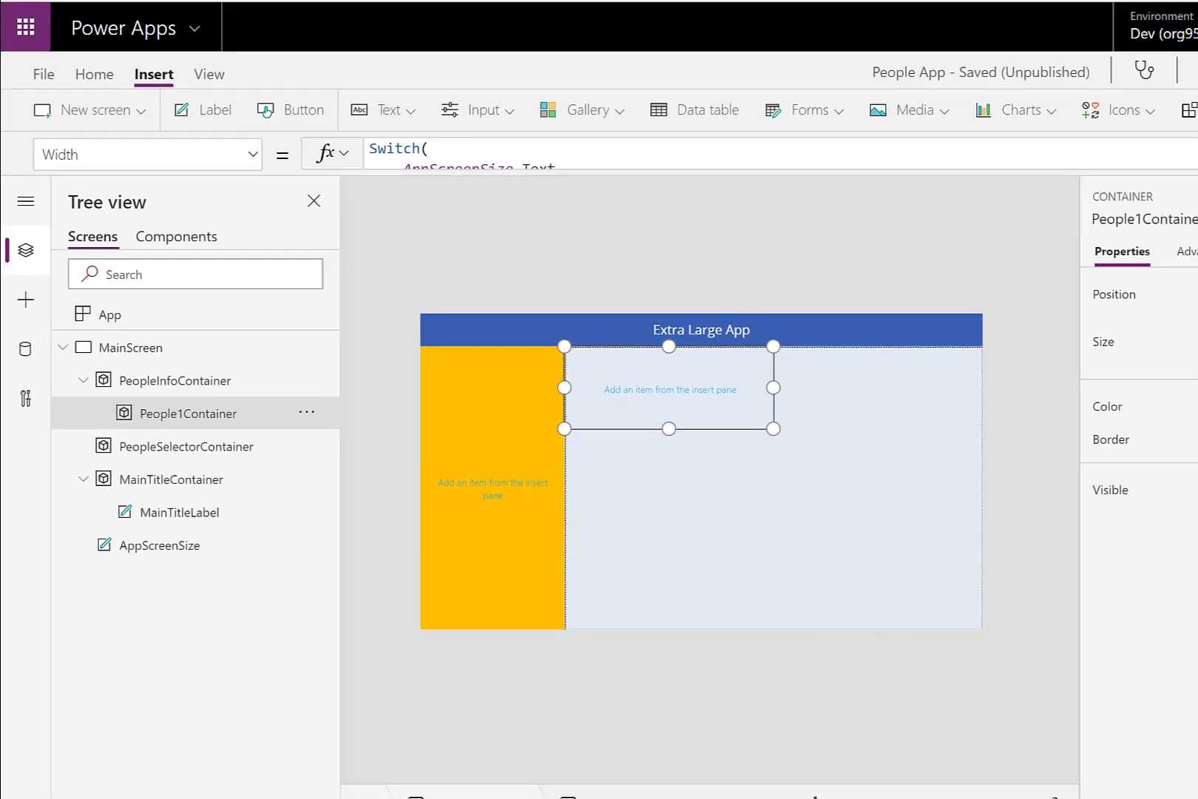
- Set People1Container's height to 300
{"action": "left_click_drag", "start_coordinate": [1148, 353], "coordinate": [1123, 361]}
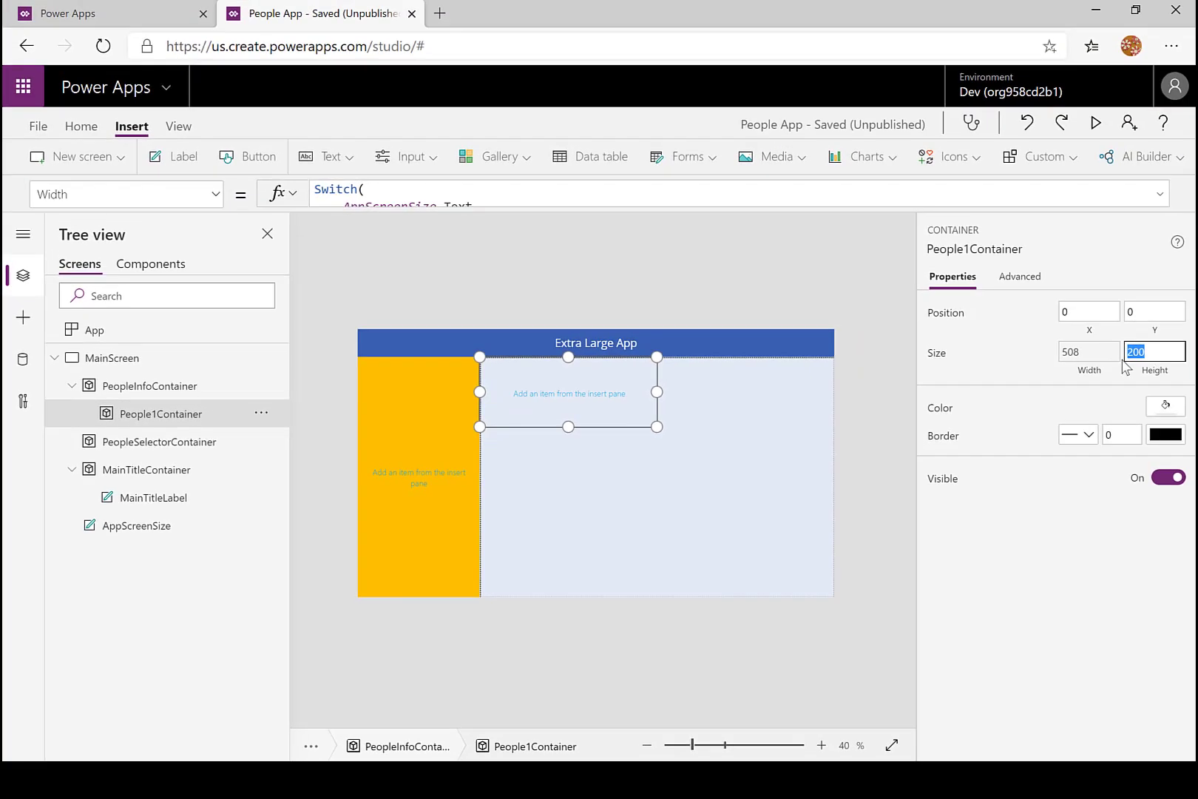
{"action": "type", "text": "300"}
{"action": "key", "text": "Tab"}
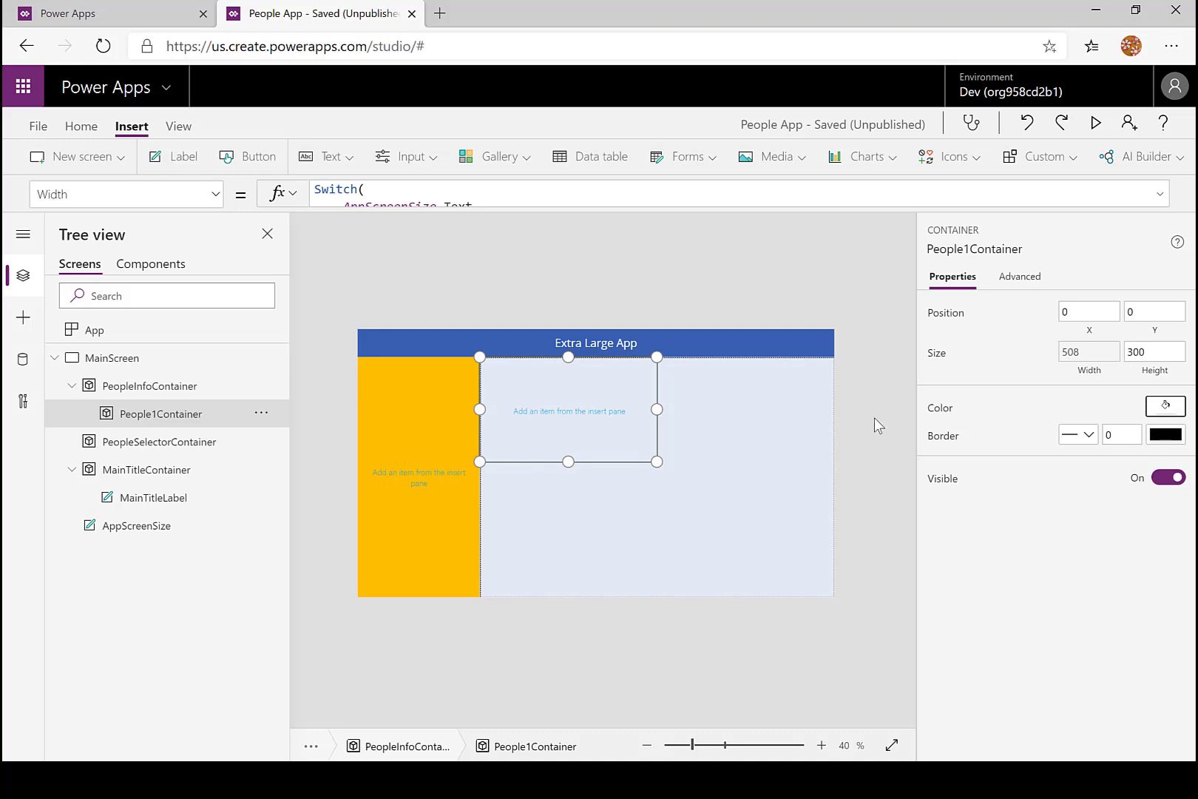
- Copy People1Container and paste the duplicate inside PeopleInfoContainer
{"action": "left_click", "coordinate": [263, 414]}
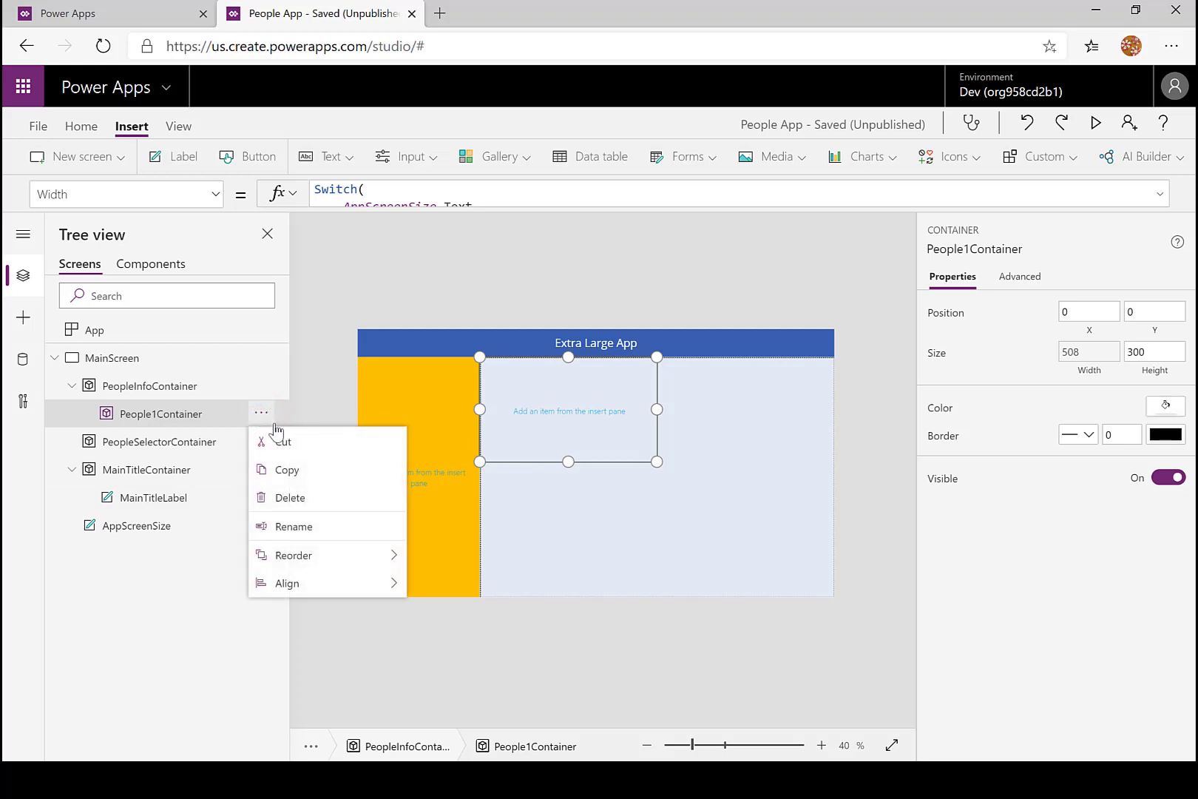
{"action": "left_click", "coordinate": [294, 470]}
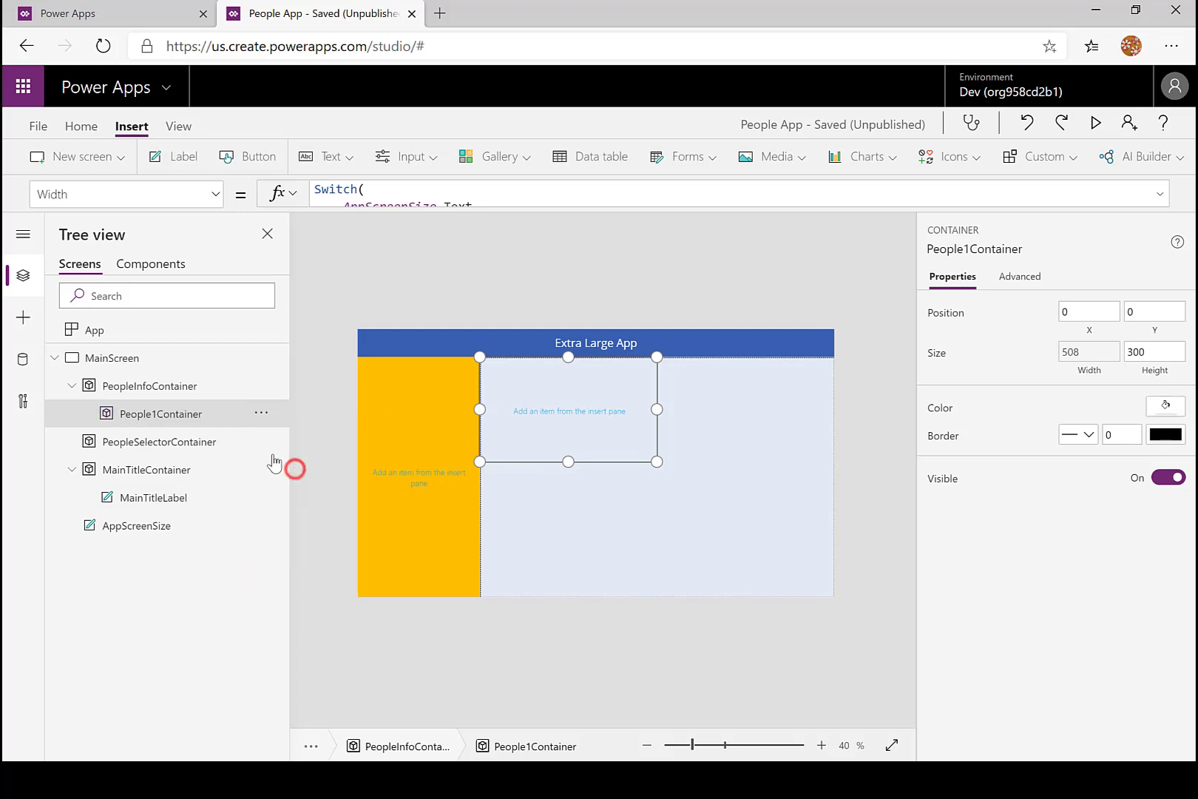
{"action": "left_click", "coordinate": [172, 385]}
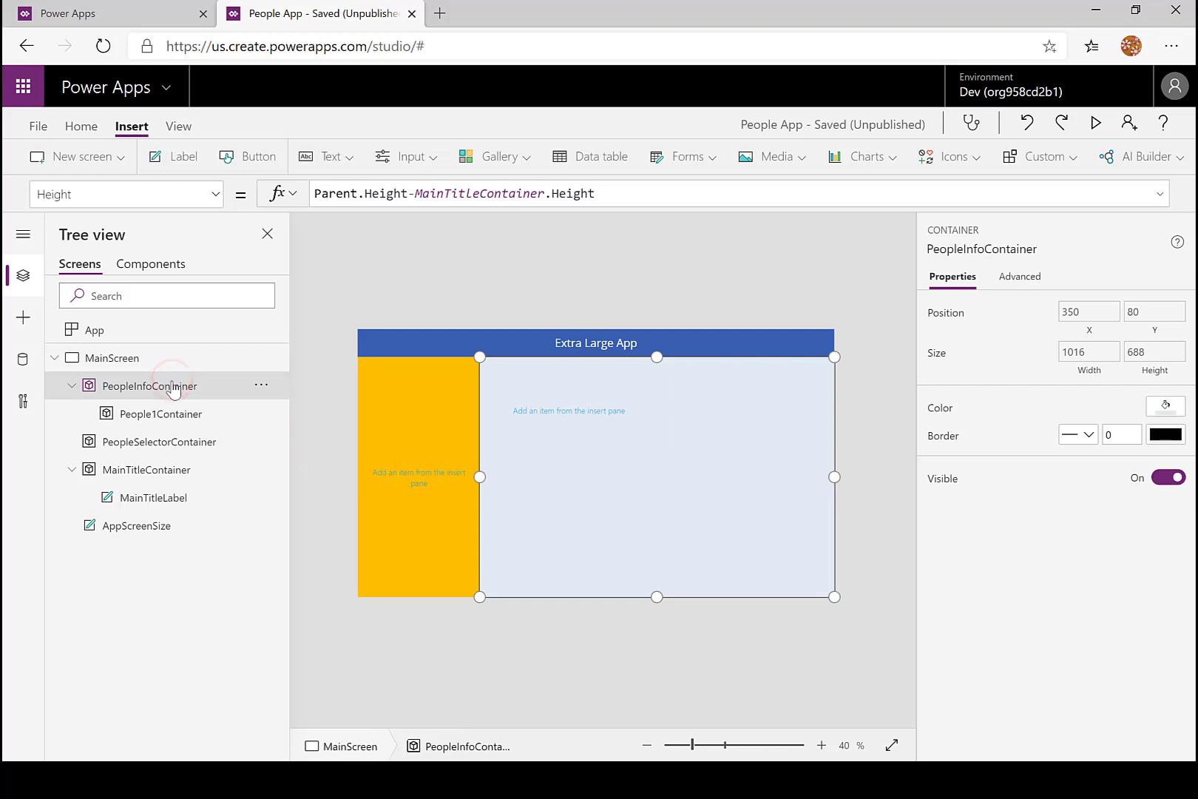
{"action": "left_click", "coordinate": [261, 384]}
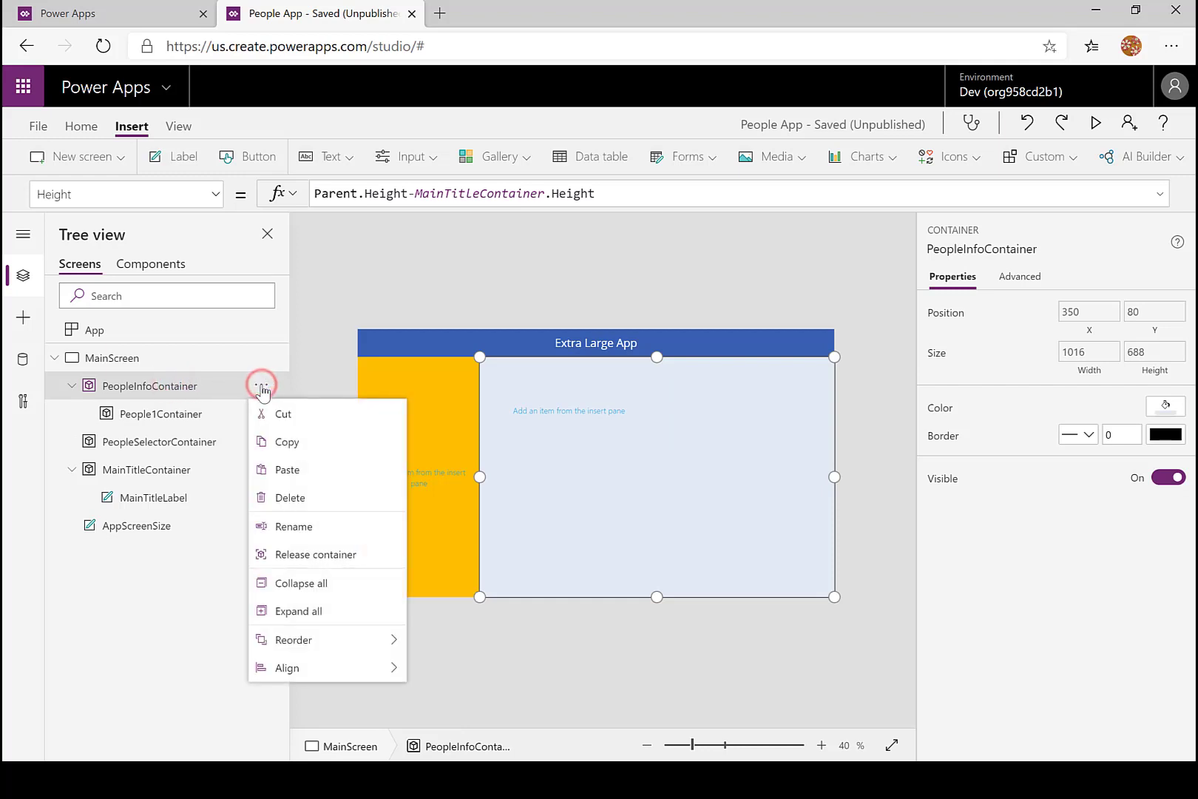
{"action": "left_click", "coordinate": [287, 471]}
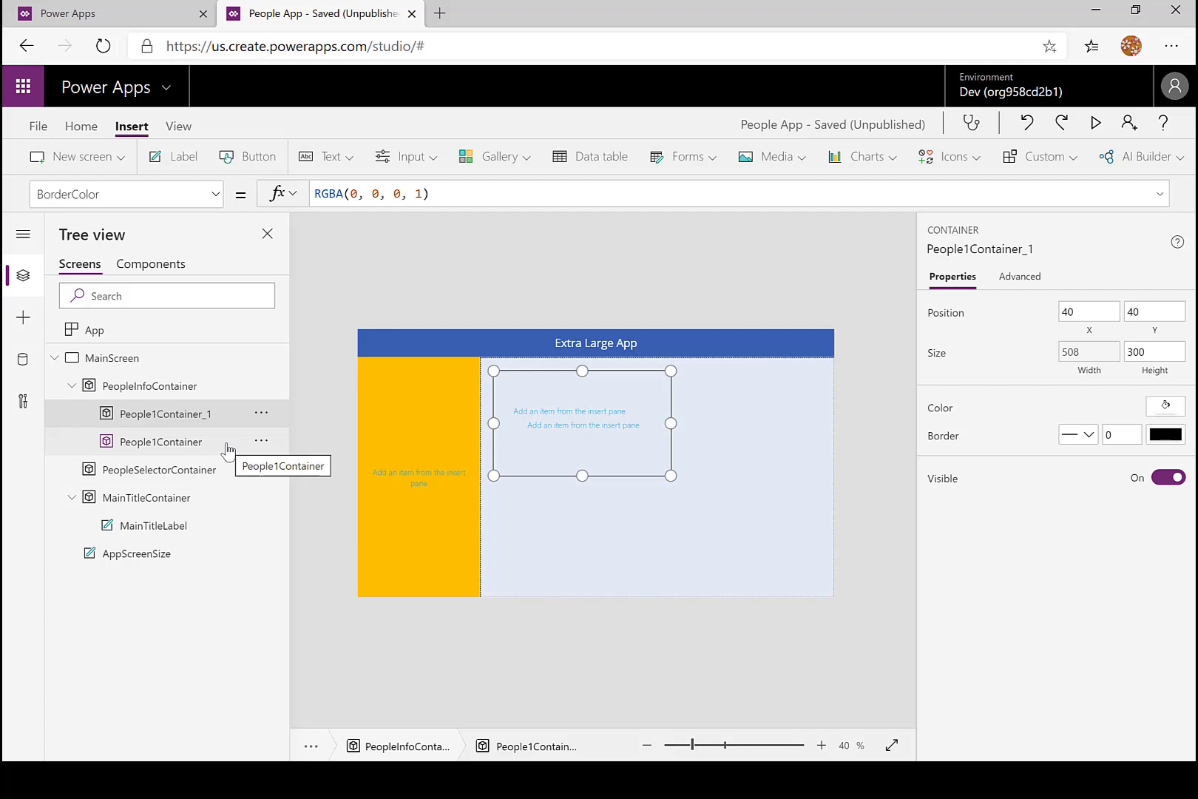
- Rename the pasted container as People2Container
{"action": "left_click", "coordinate": [208, 426]}
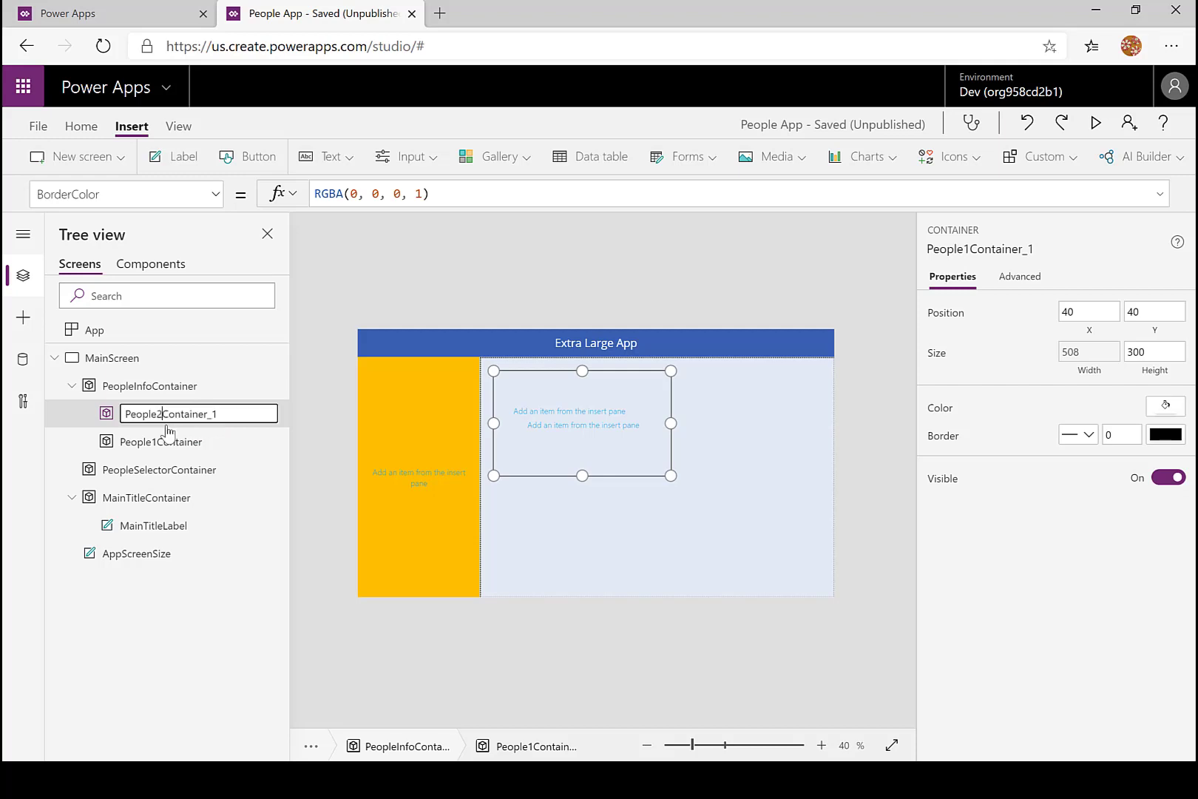
{"action": "left_click", "coordinate": [227, 416]}
{"action": "key", "text": "BackSpace"}
{"action": "key", "text": "BackSpace"}
{"action": "key", "text": "Return"}
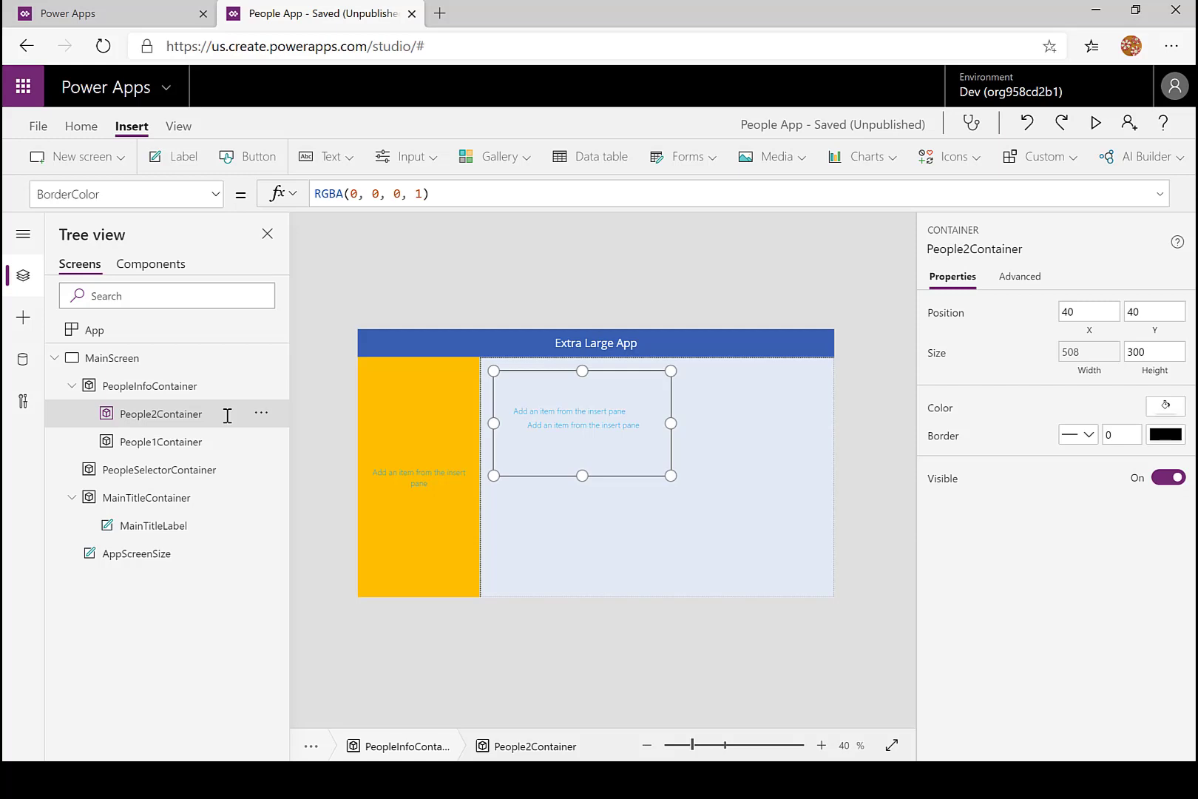
- Replace People2Container's X value with the start of a Switch formula that evaluates AppScreenSize.Text
{"action": "left_click", "coordinate": [1089, 370]}
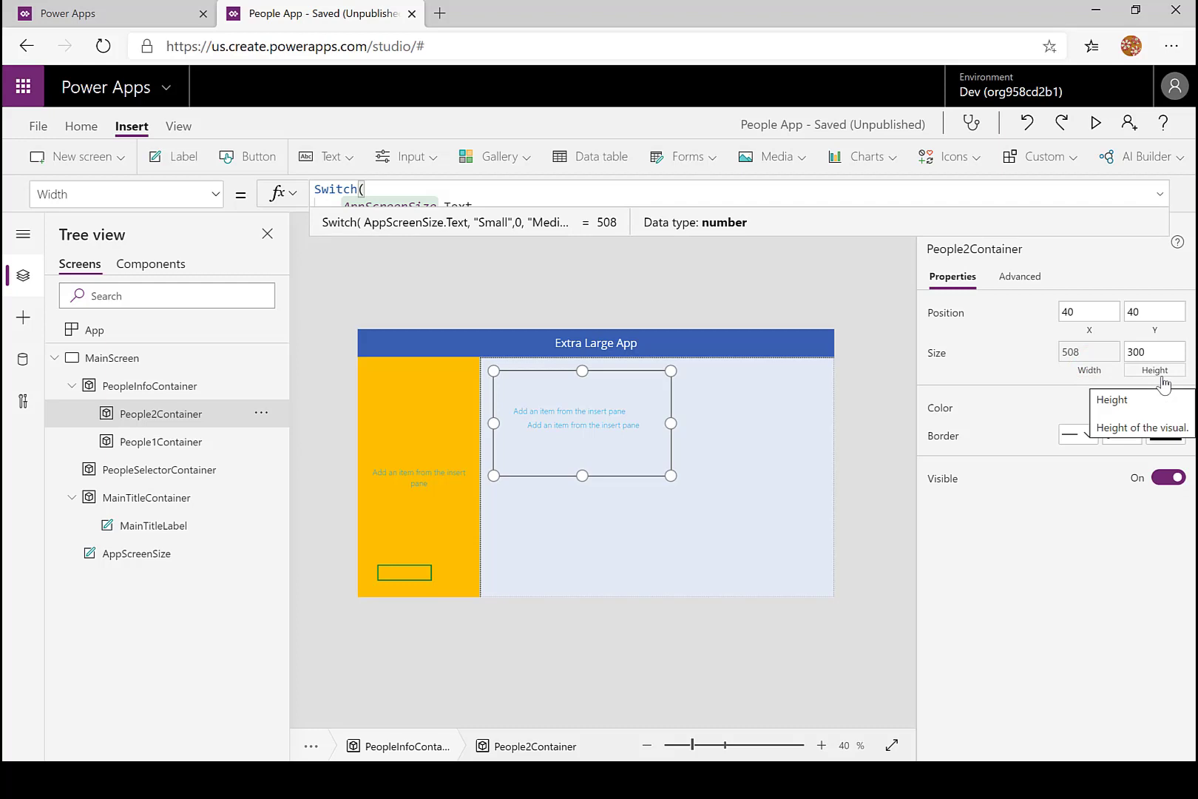
{"action": "left_click", "coordinate": [1090, 331]}
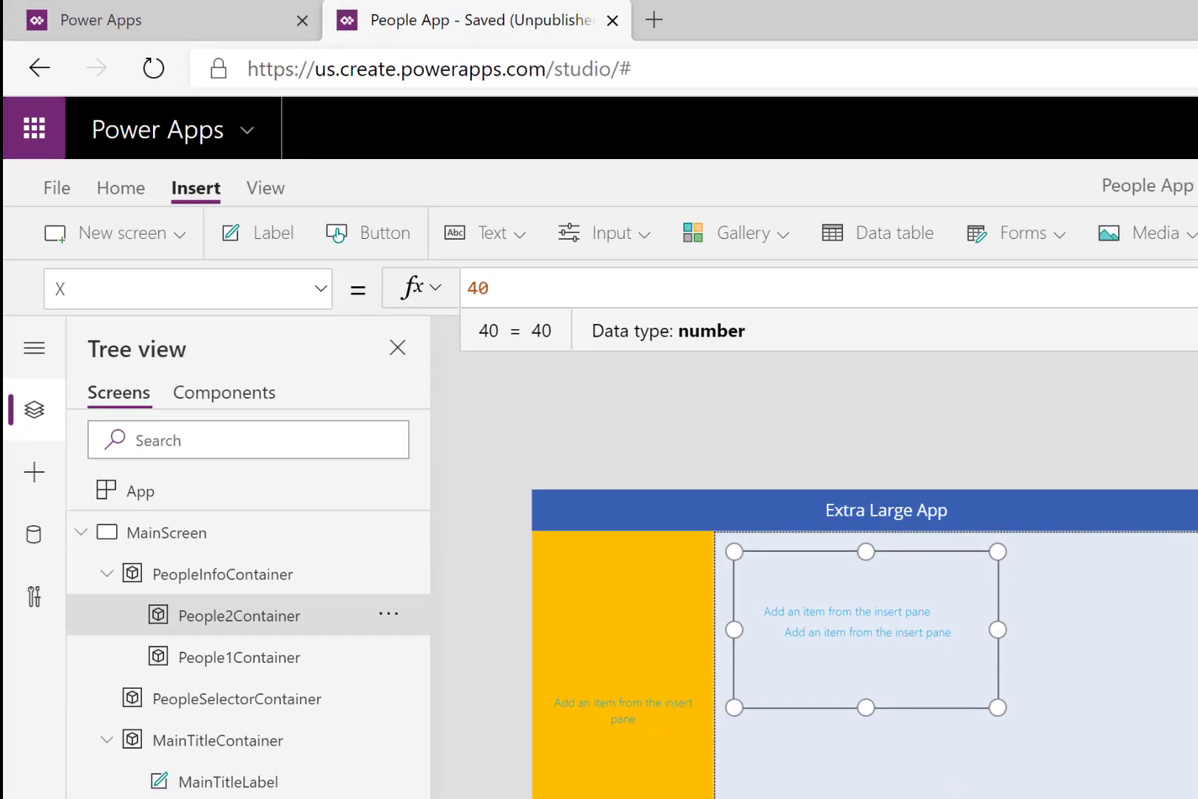
{"action": "left_click", "coordinate": [1192, 288]}
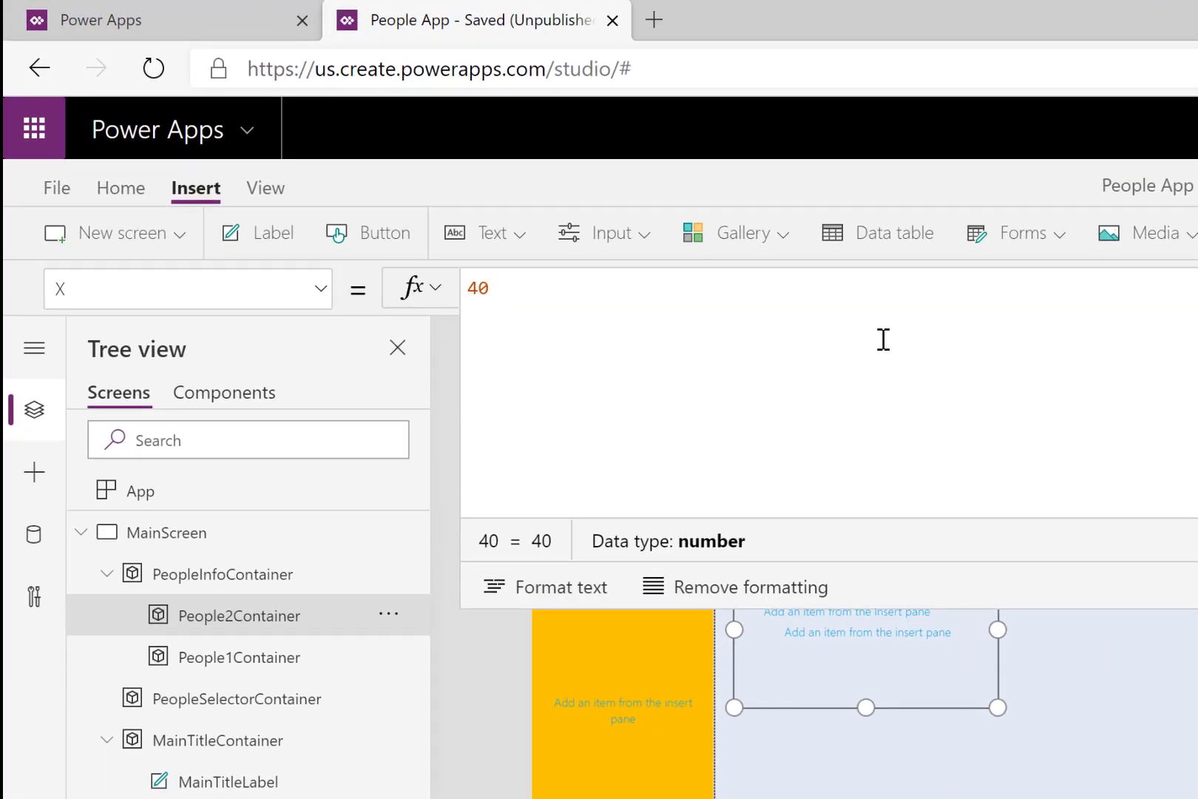
{"action": "double_click", "coordinate": [508, 288]}
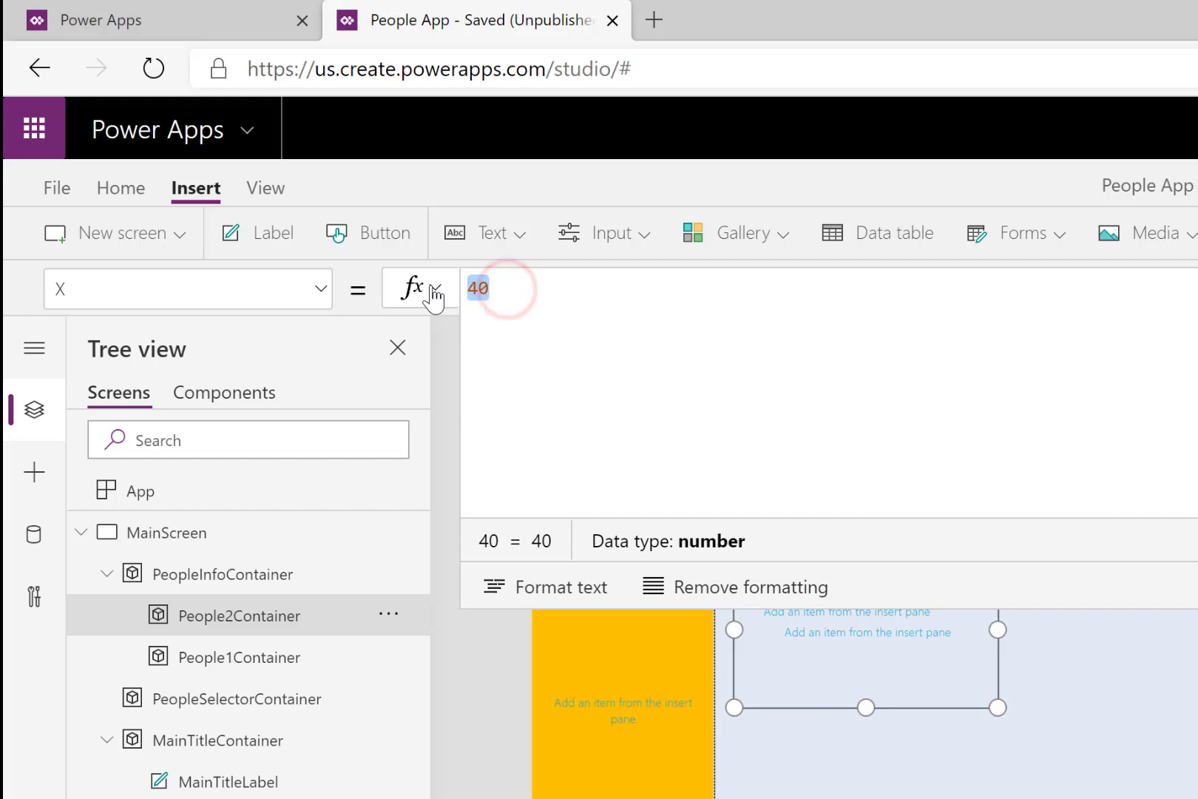
{"action": "type", "text": "Swit"}
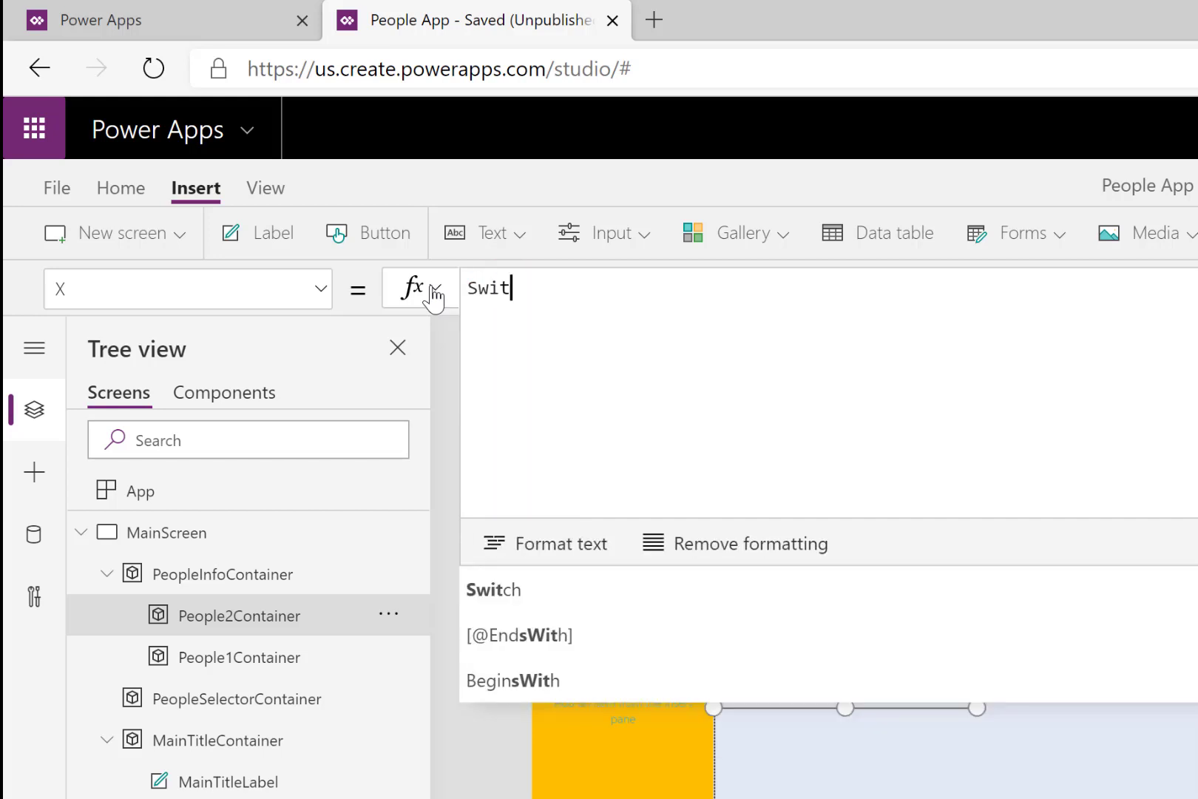
{"action": "key", "text": "Tab"}
{"action": "type", "text": "app"}
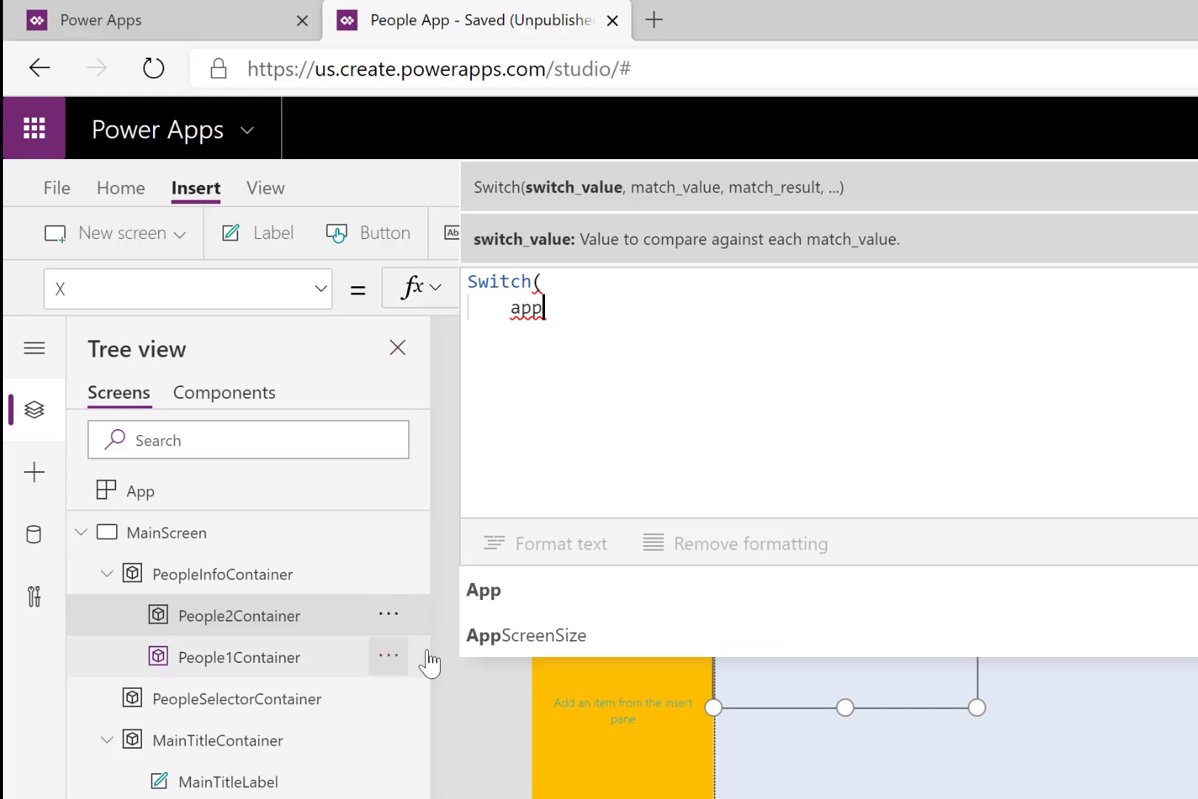
{"action": "left_click", "coordinate": [528, 635]}
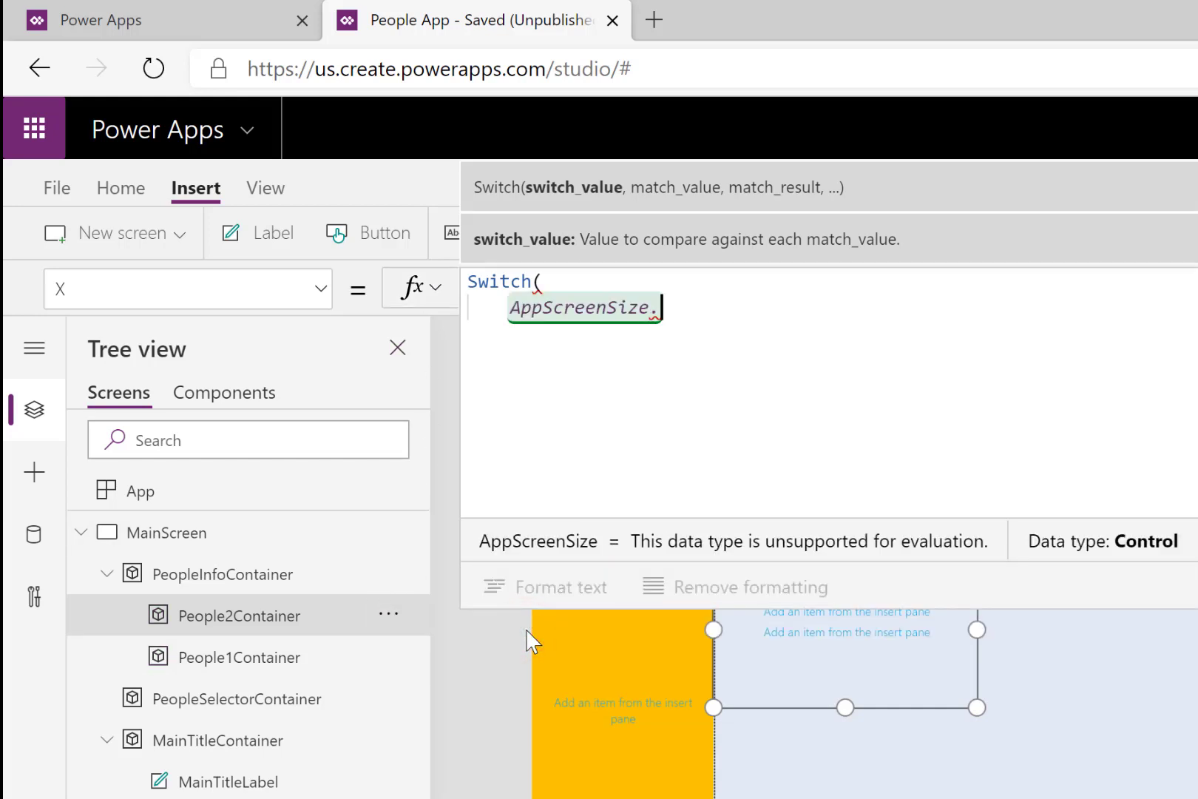
{"action": "type", "text": ".text"}
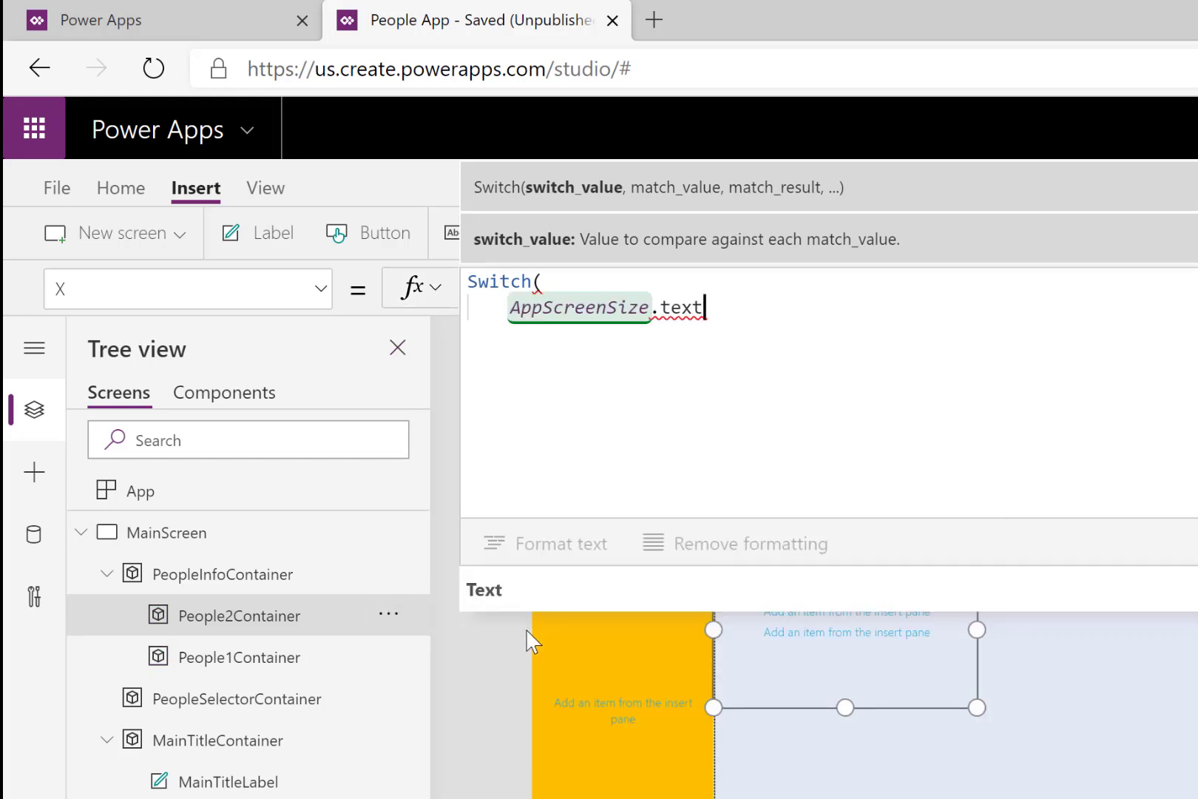
{"action": "left_click", "coordinate": [509, 592]}
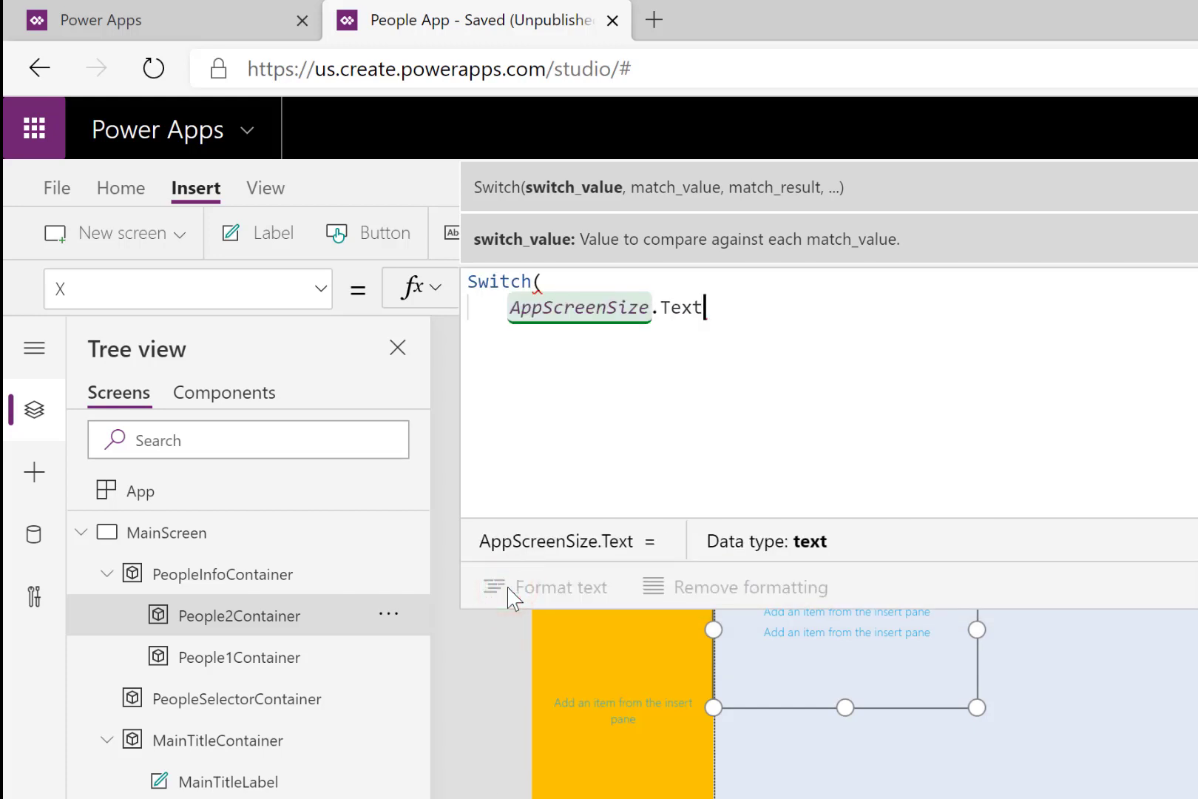
{"action": "type", "text": ","}
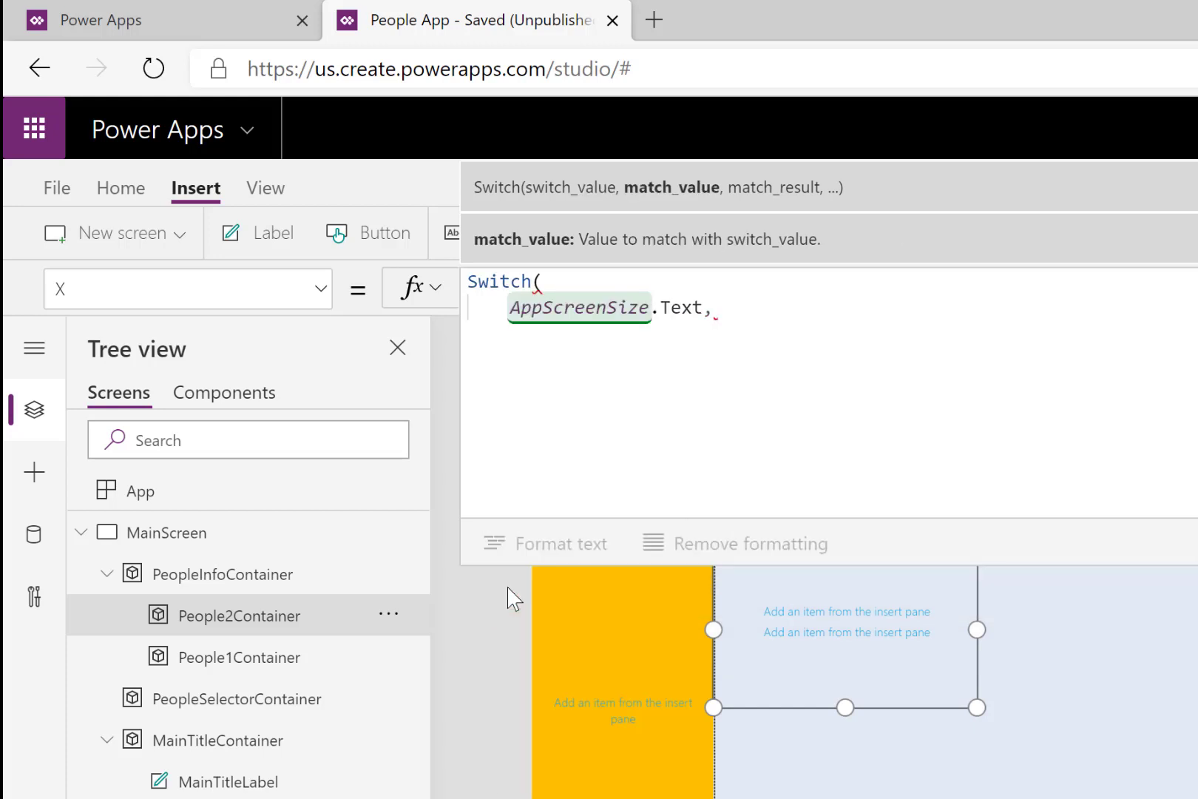
- Add a "Medium" case returning 0 to the Switch formula for People2Container's X
{"action": "key", "text": "Return"}
{"action": "type", "text": "\""}
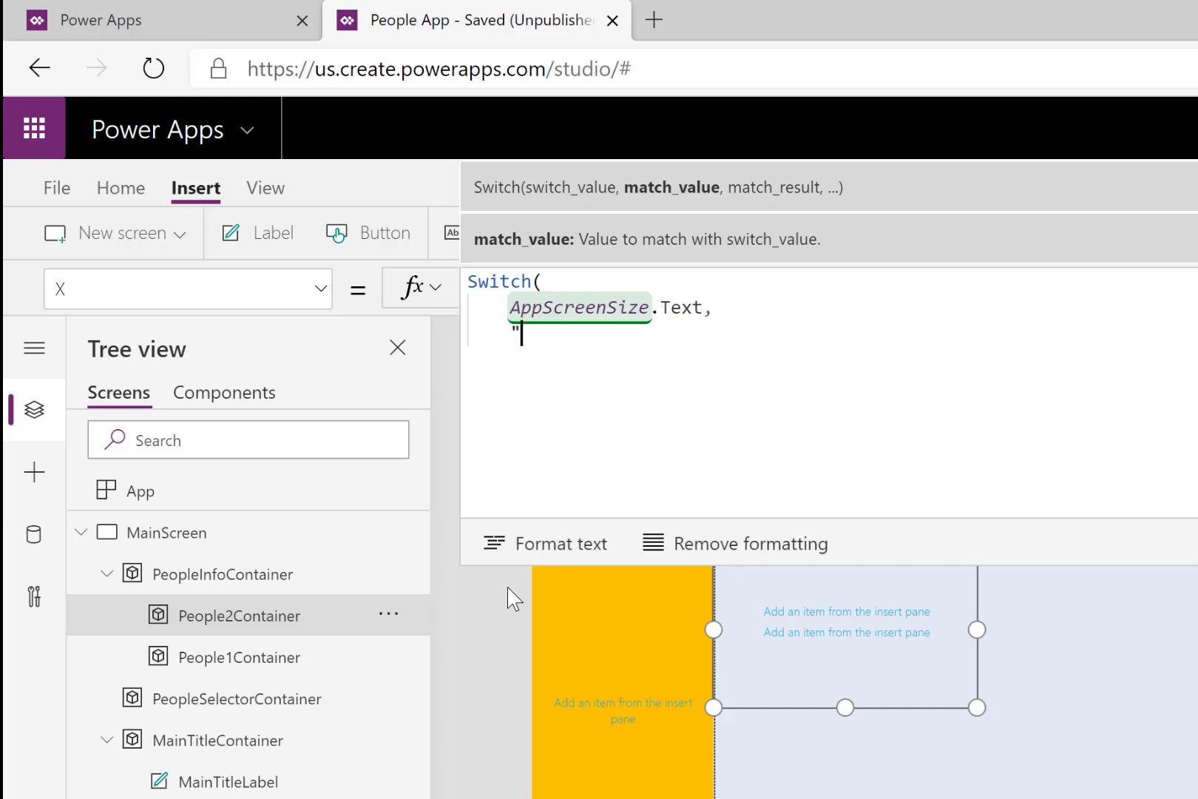
{"action": "type", "text": "Medium\",0"}
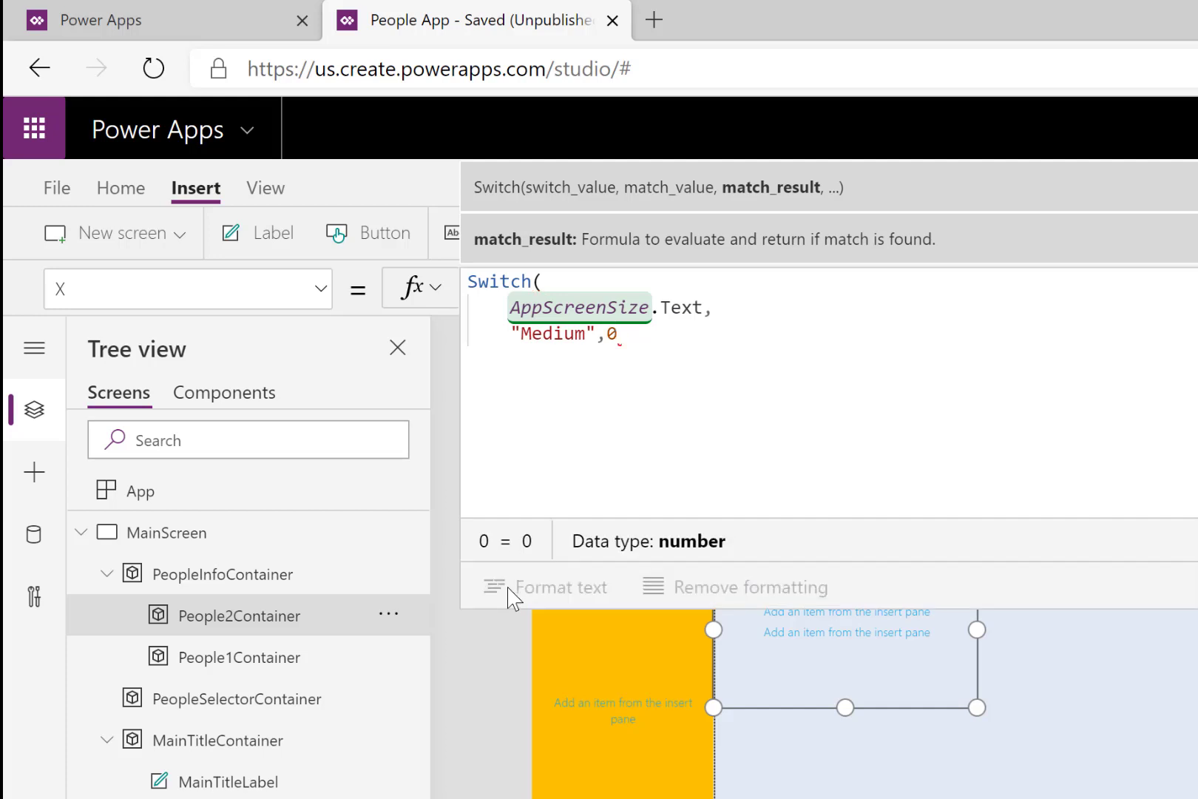
{"action": "type", "text": ","}
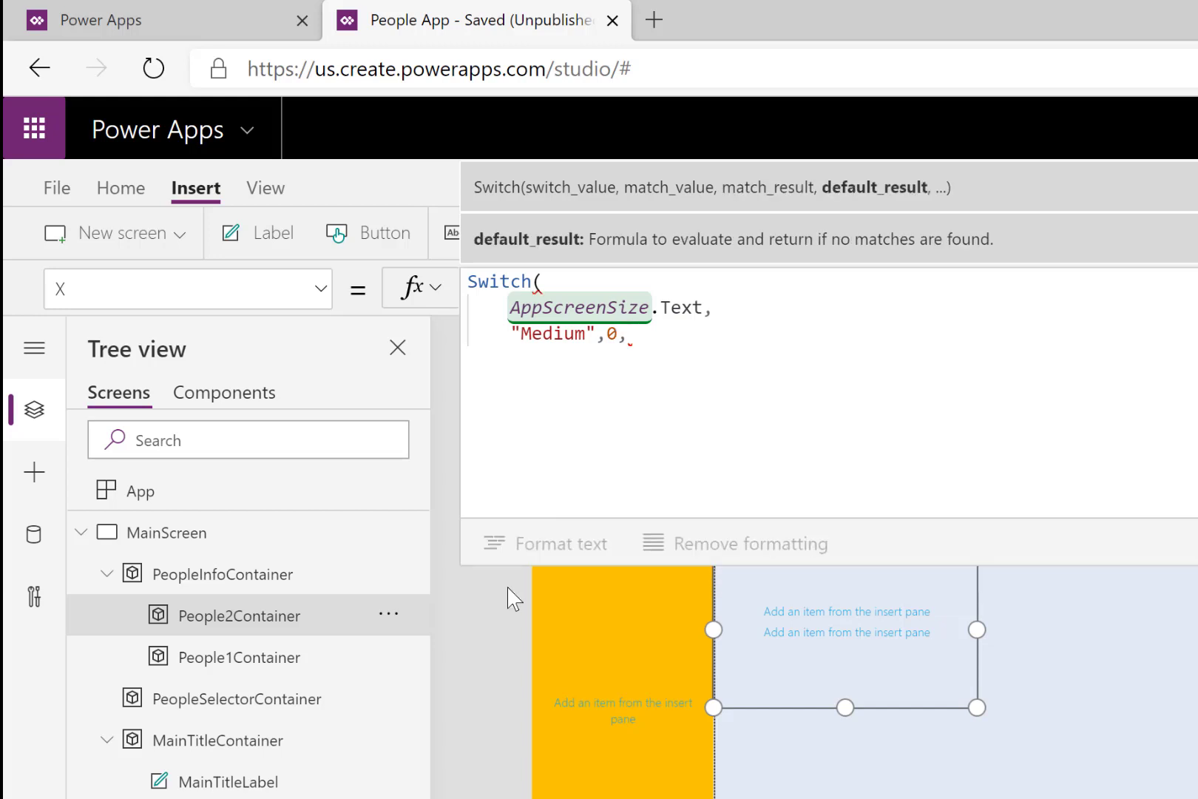
- Finish People2Container's X formula with the default result Parent.Width/2 and close the Switch function
{"action": "key", "text": "Return"}
{"action": "type", "text": "Parent"}
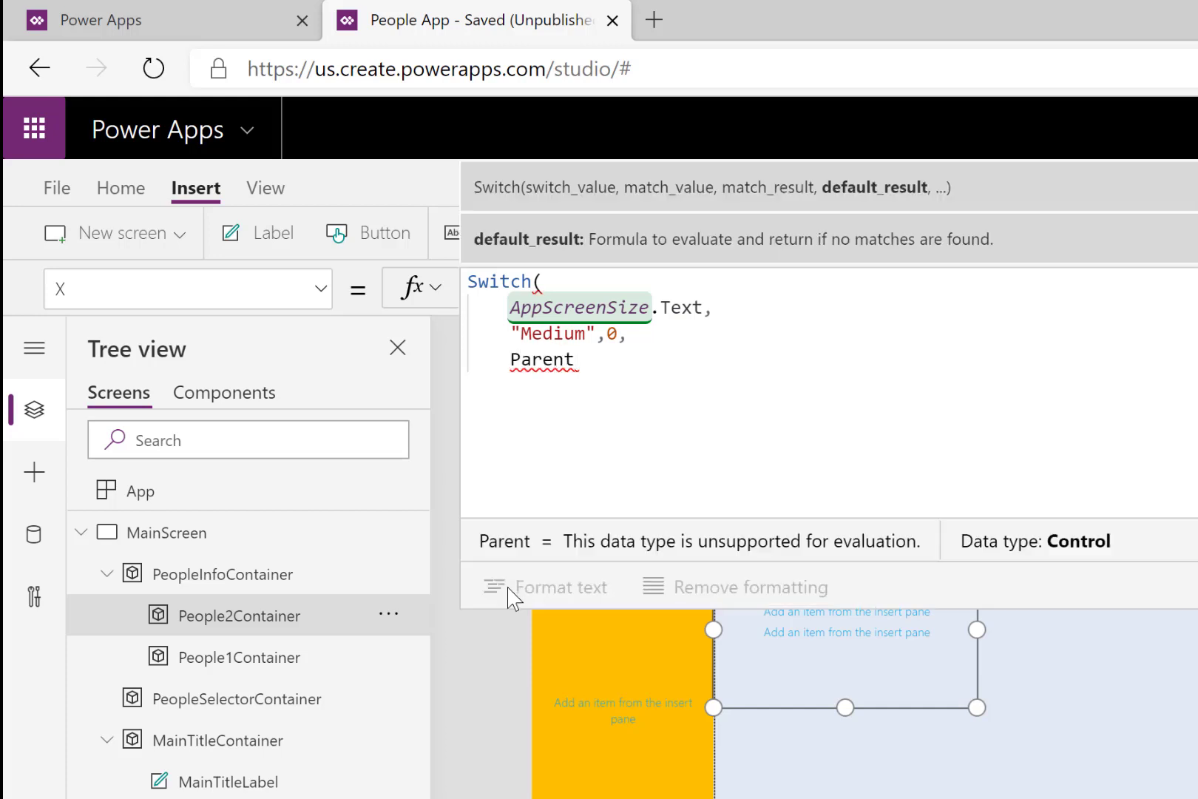
{"action": "key", "text": "BackSpace"}
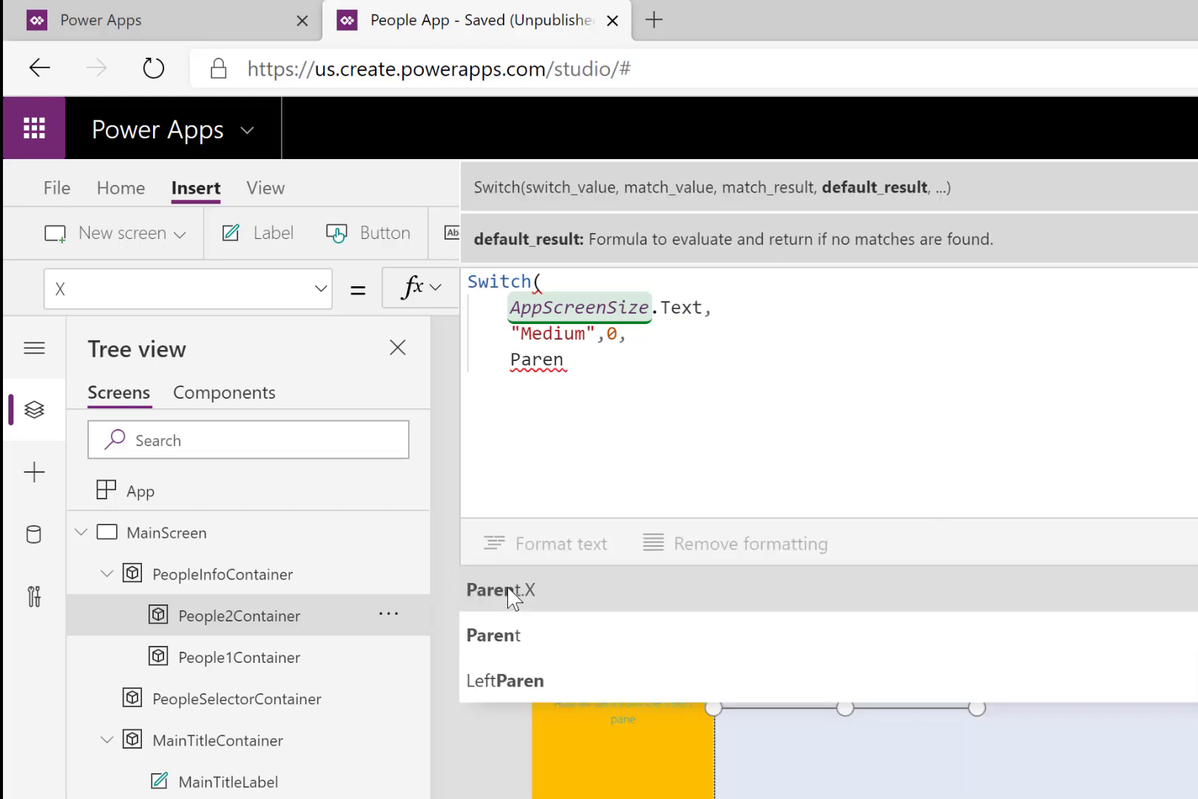
{"action": "type", "text": "t.Width"}
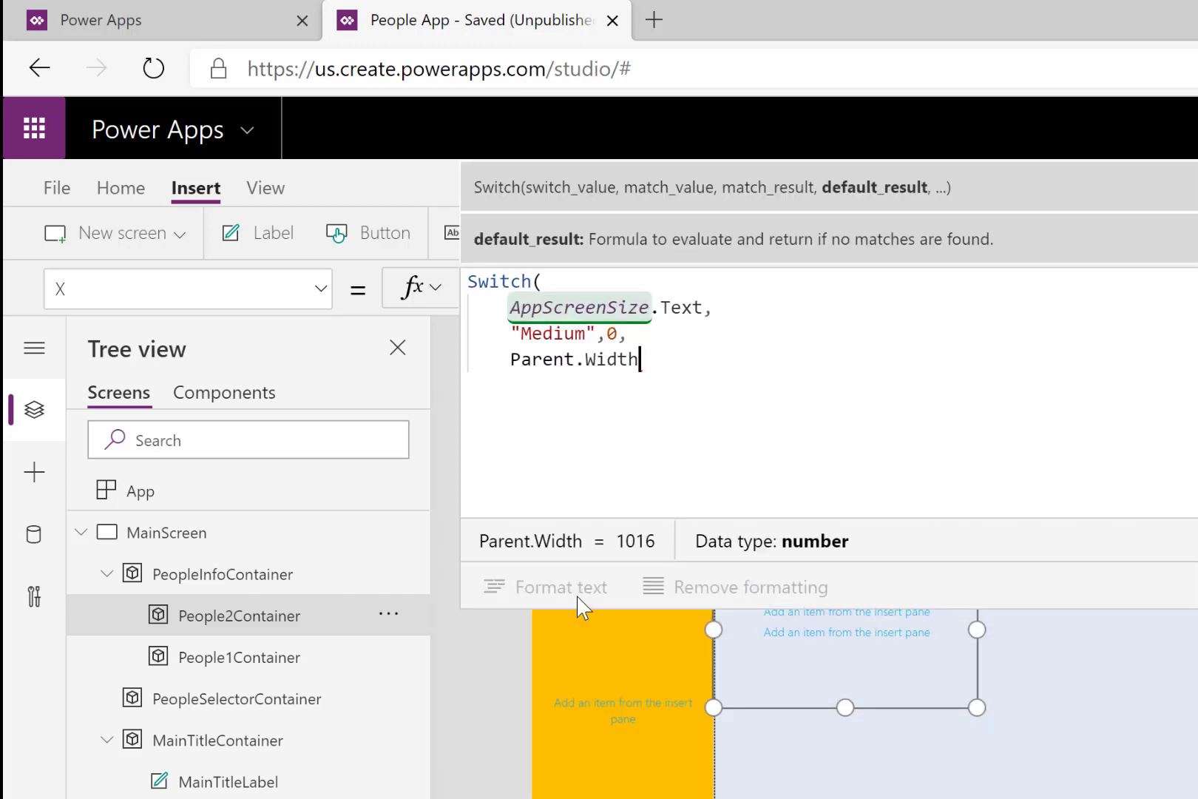
{"action": "type", "text": "/2"}
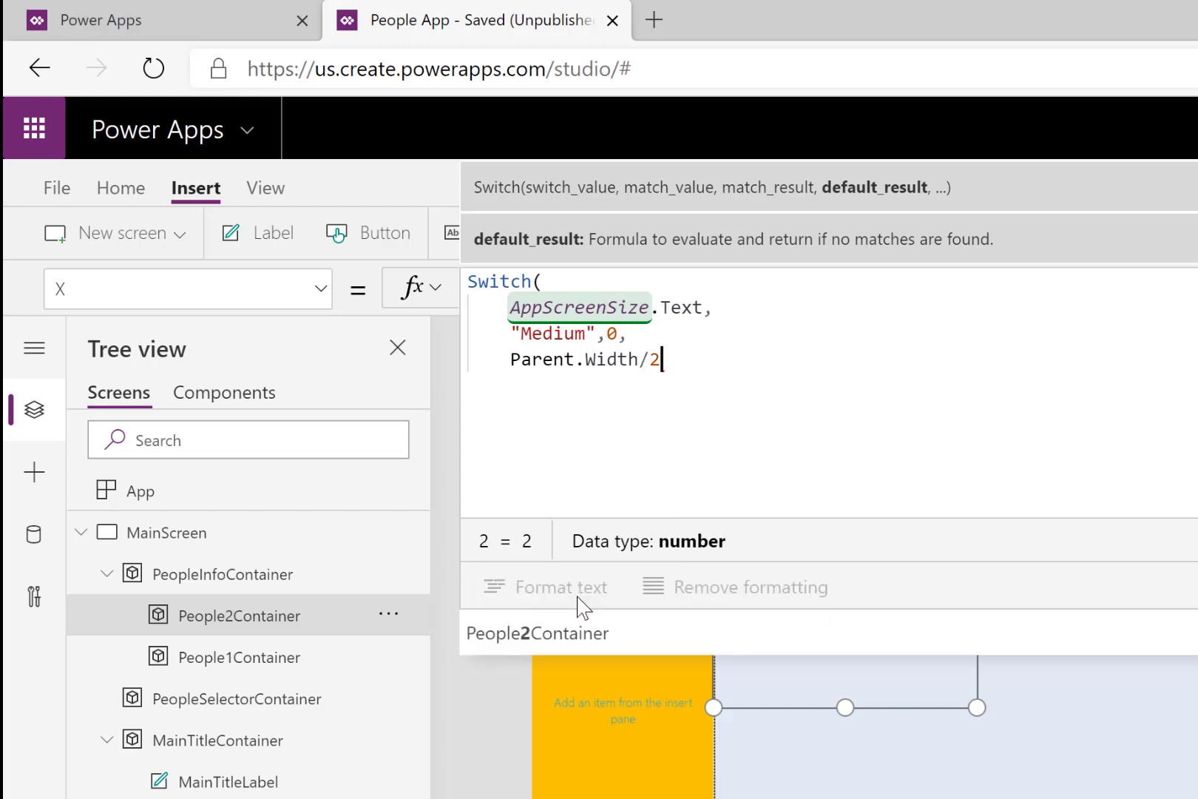
{"action": "key", "text": "shift+Return"}
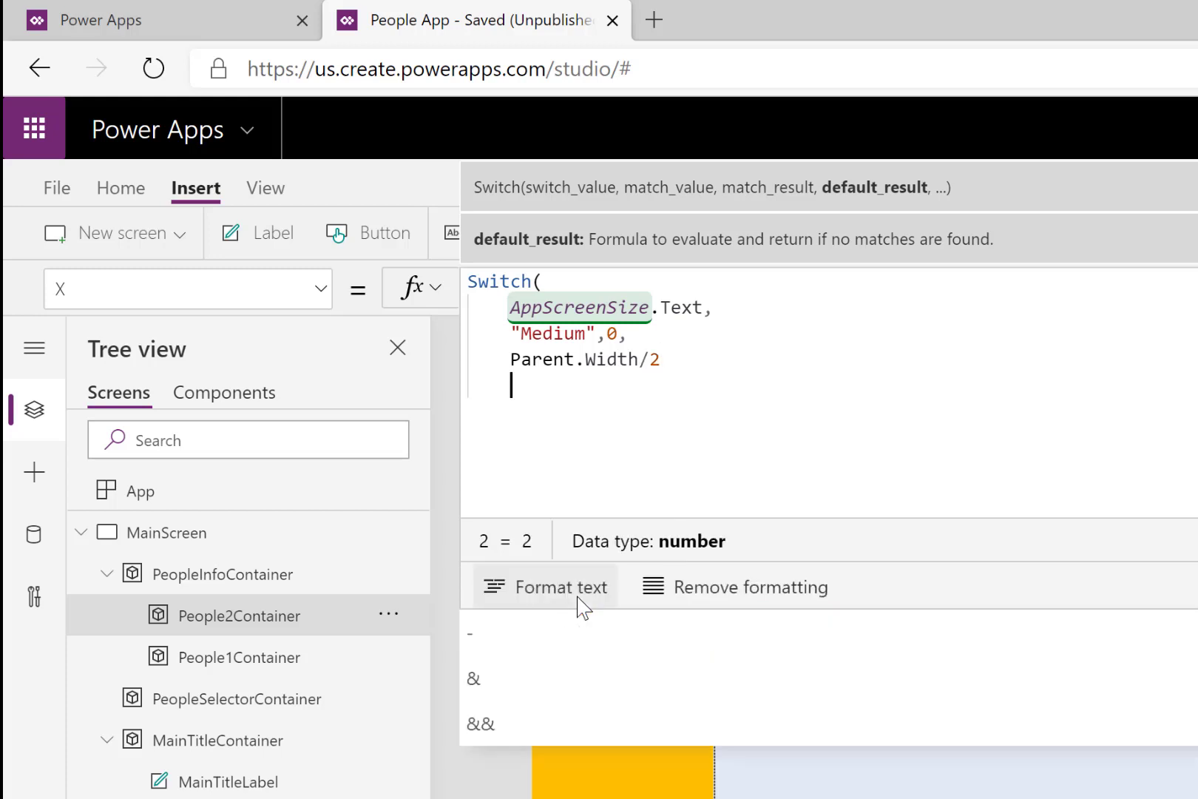
{"action": "type", "text": ")"}
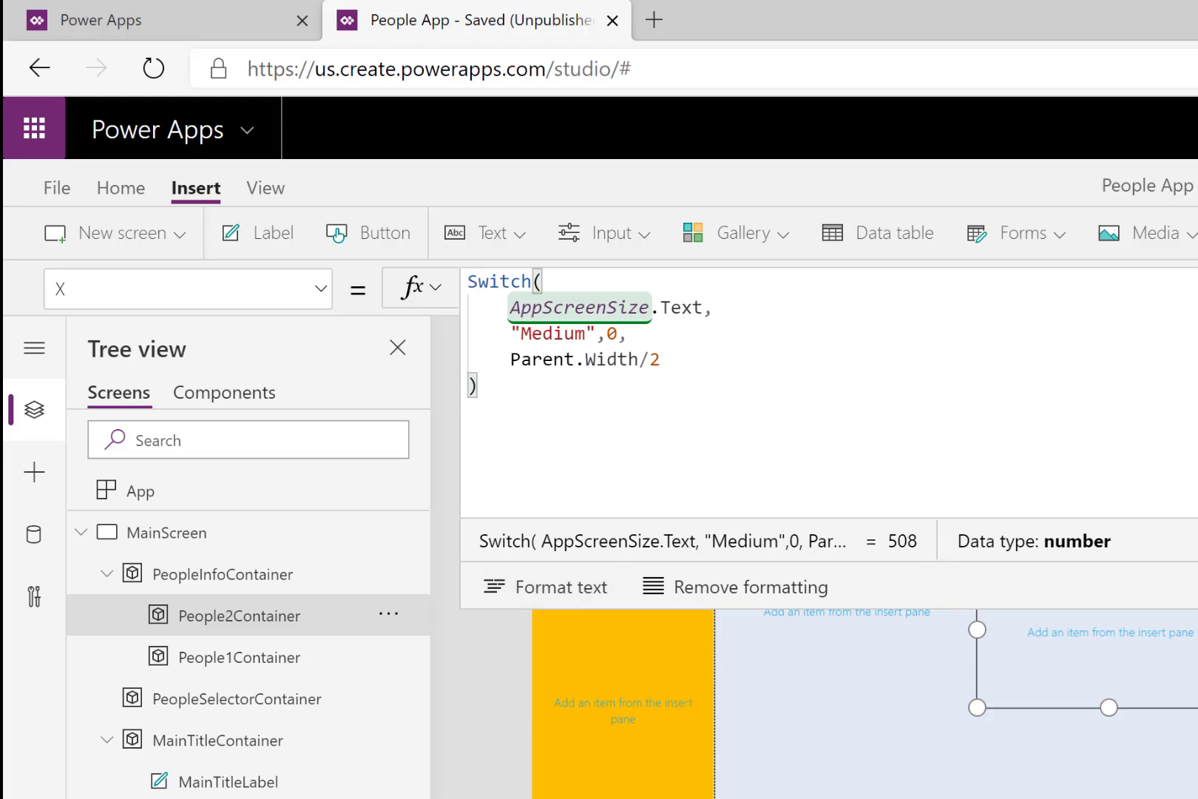
{"action": "key", "text": "Return"}
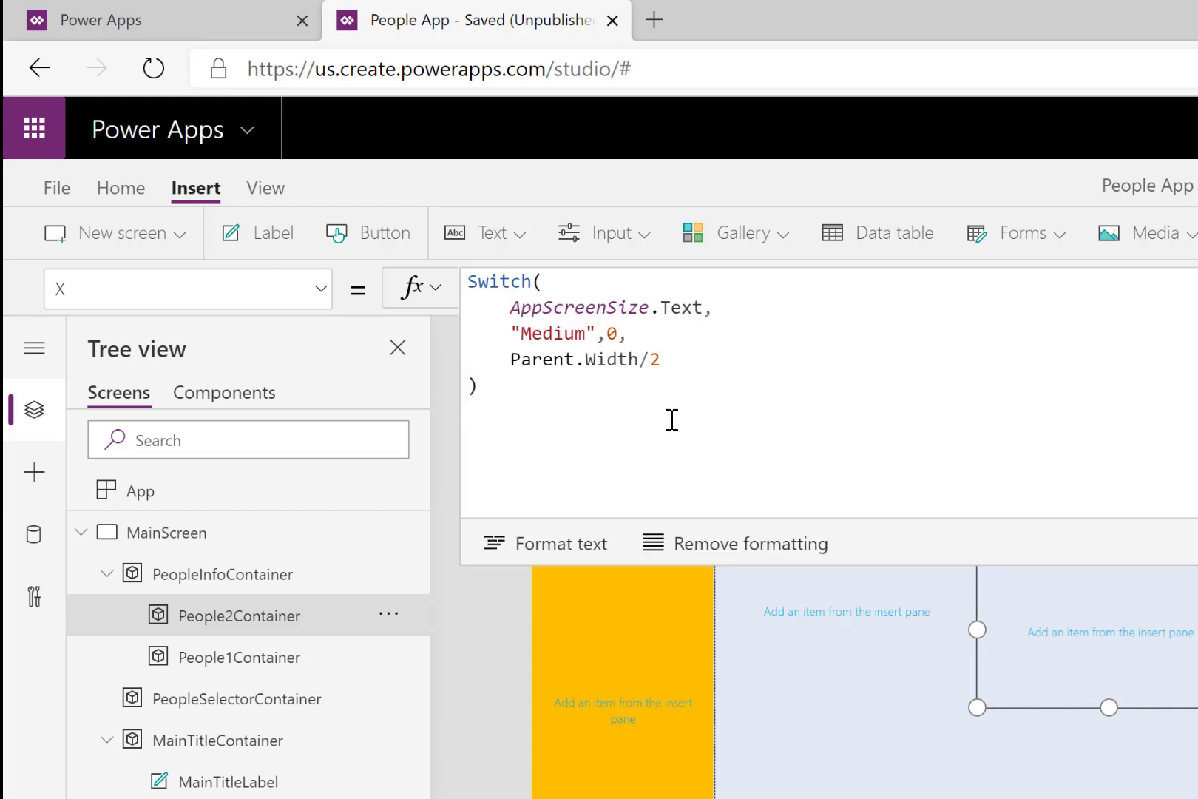
- Copy People2Container's complete X formula and paste it over the value of its Y property
{"action": "left_click", "coordinate": [499, 392]}
{"action": "left_click_drag", "start_coordinate": [500, 392], "coordinate": [470, 295]}
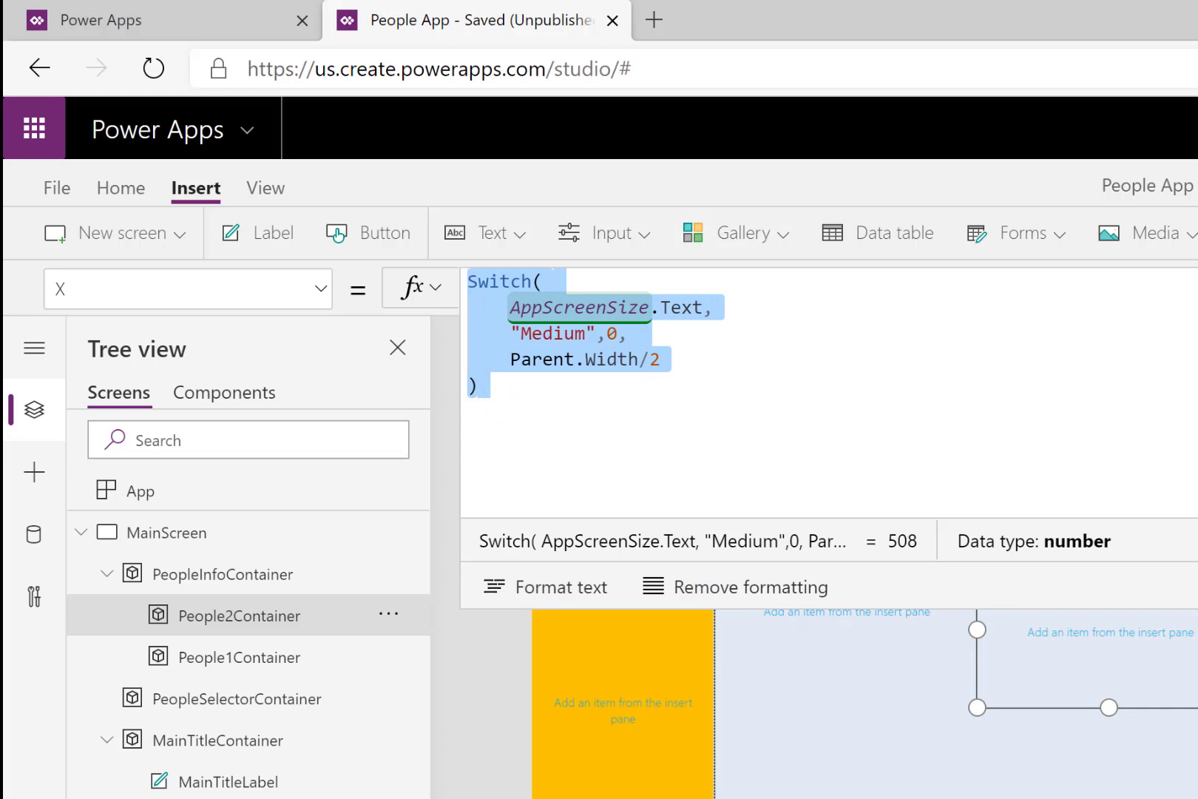
{"action": "key", "text": "Escape"}
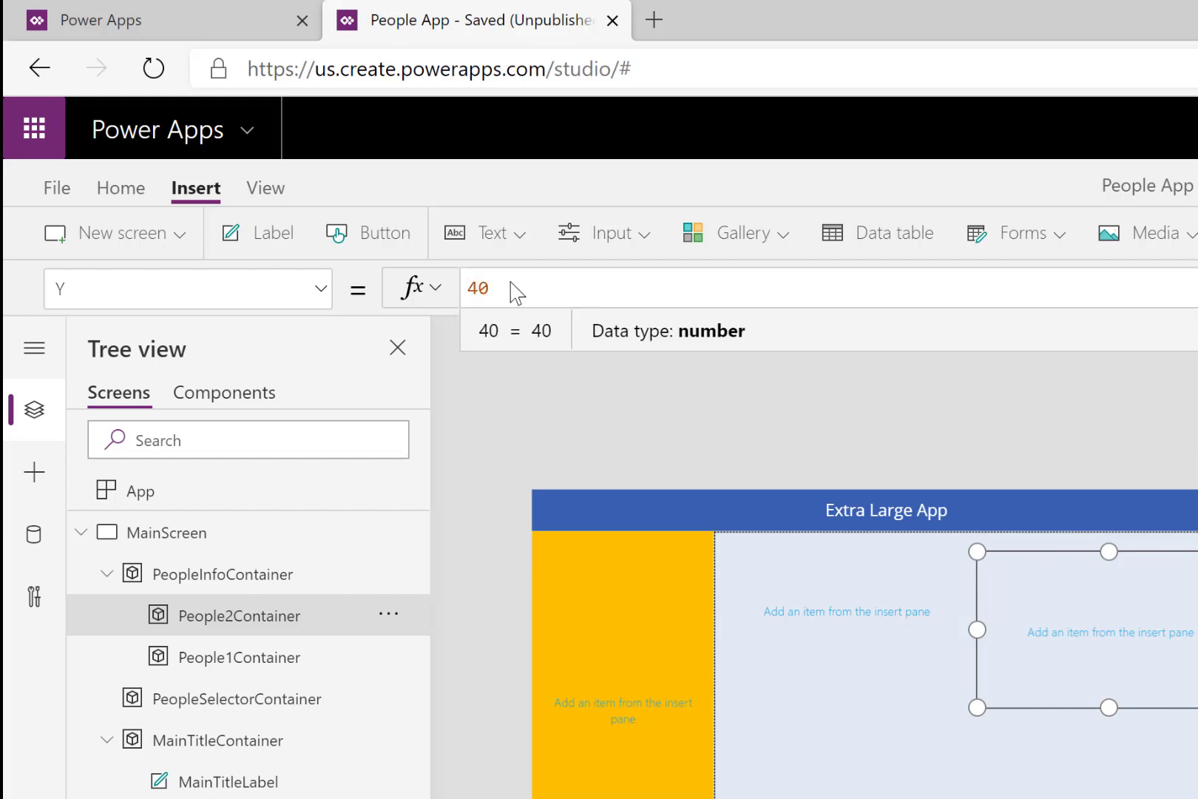
{"action": "left_click_drag", "start_coordinate": [508, 288], "coordinate": [467, 290]}
{"action": "key", "text": "ctrl+v"}
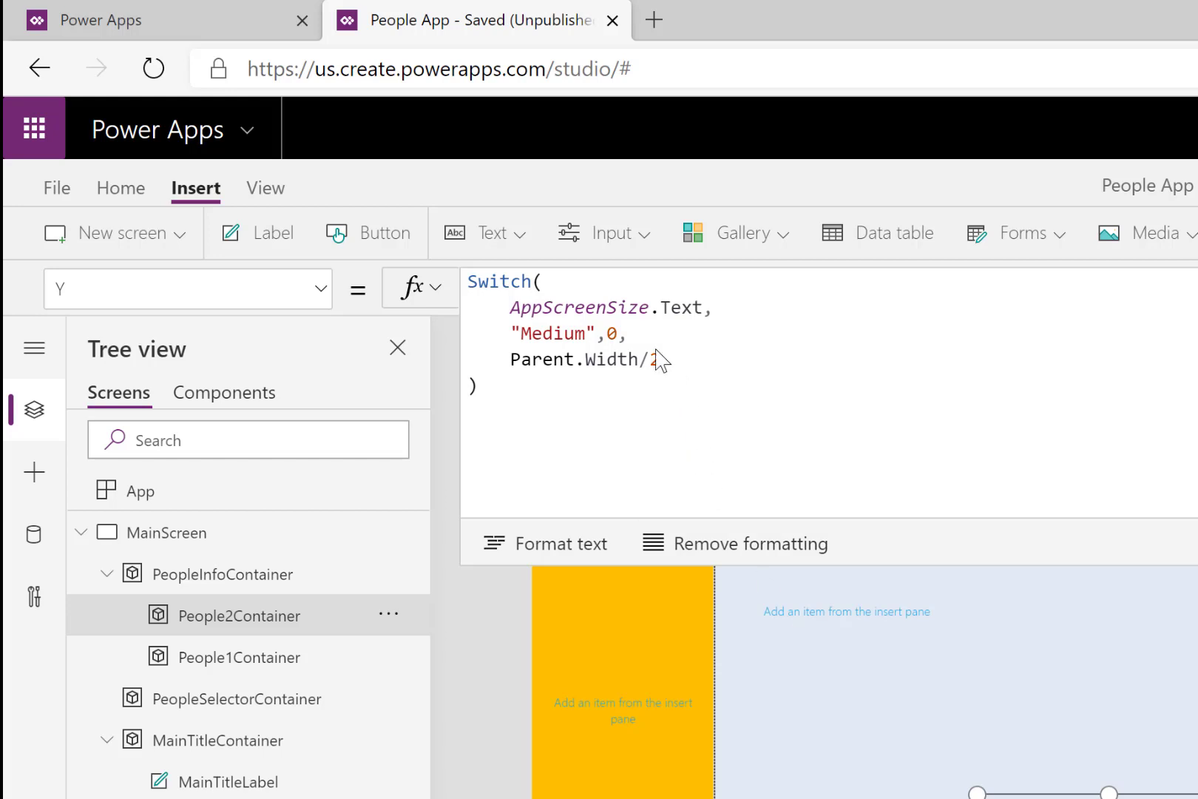
- Change the "Medium" result in People2Container's Y formula to People1Container.Height
{"action": "left_click", "coordinate": [618, 334]}
{"action": "type", "text": ","}
{"action": "key", "text": "Left"}
{"action": "key", "text": "BackSpace"}
{"action": "type", "text": "Peopl"}
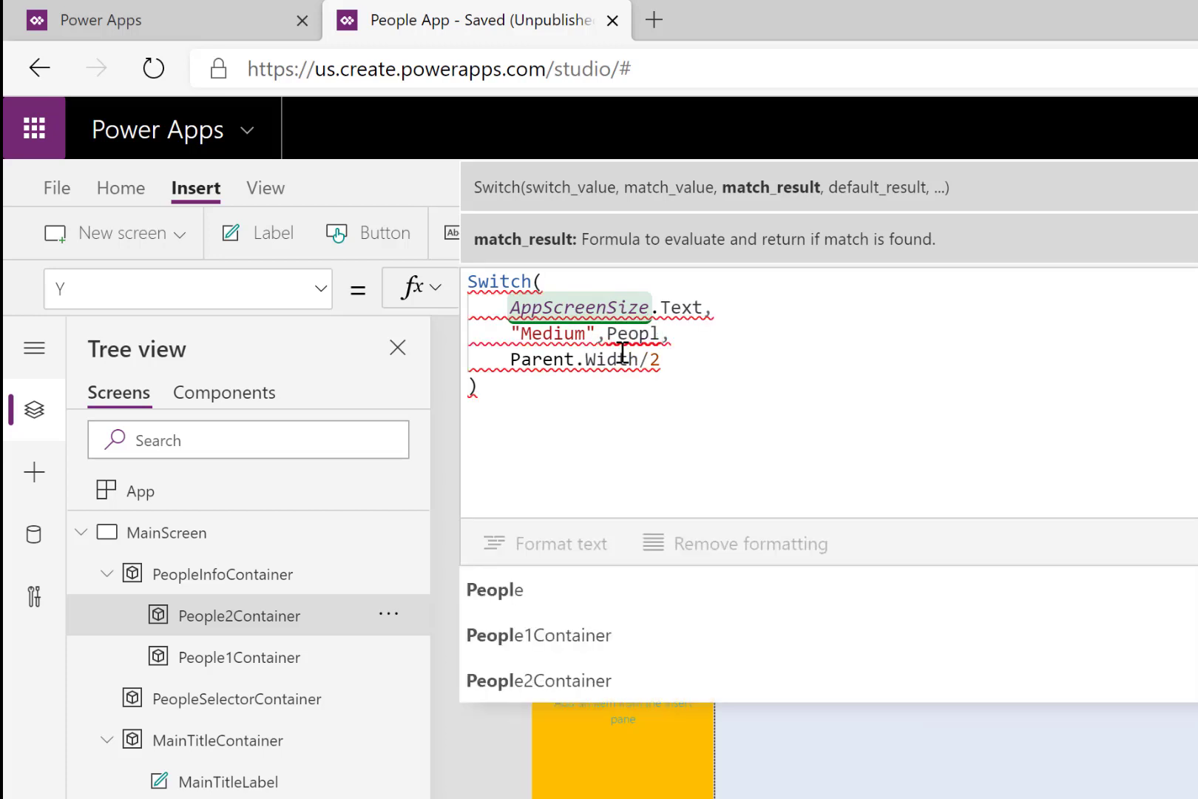
{"action": "left_click", "coordinate": [582, 627]}
{"action": "type", "text": ".he"}
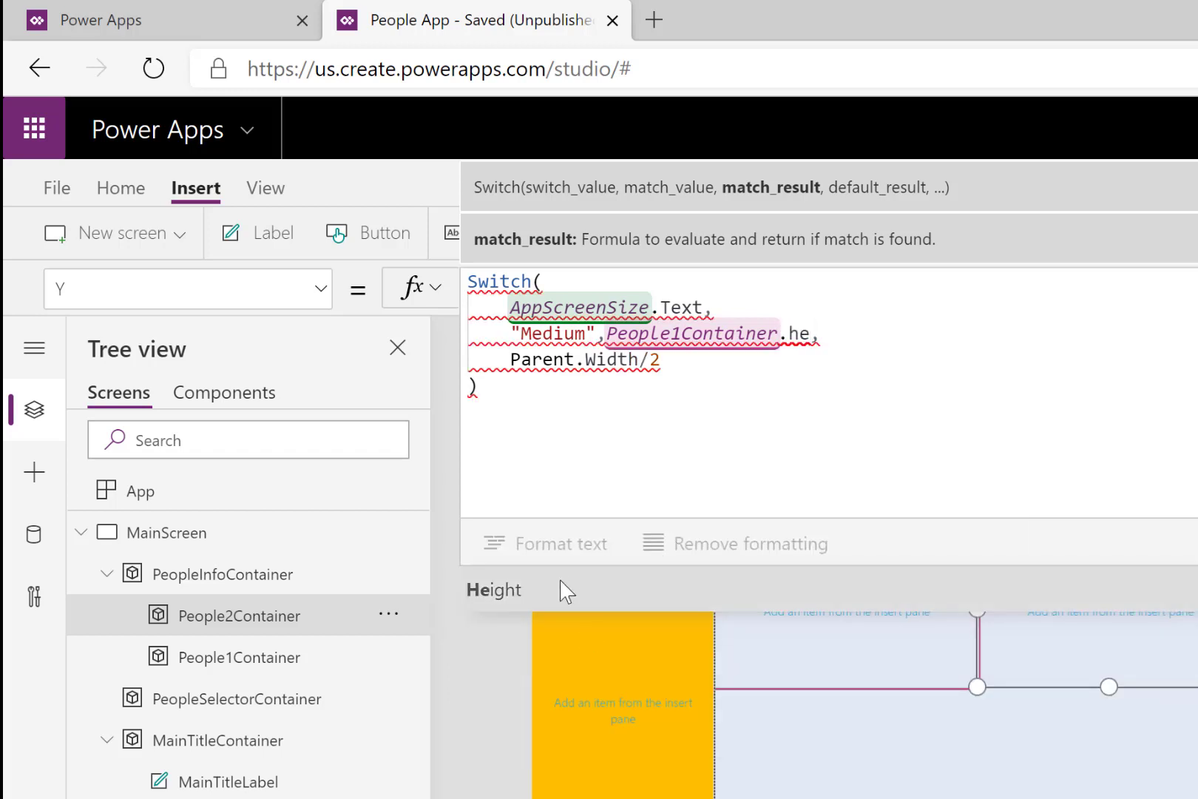
{"action": "left_click", "coordinate": [551, 592]}
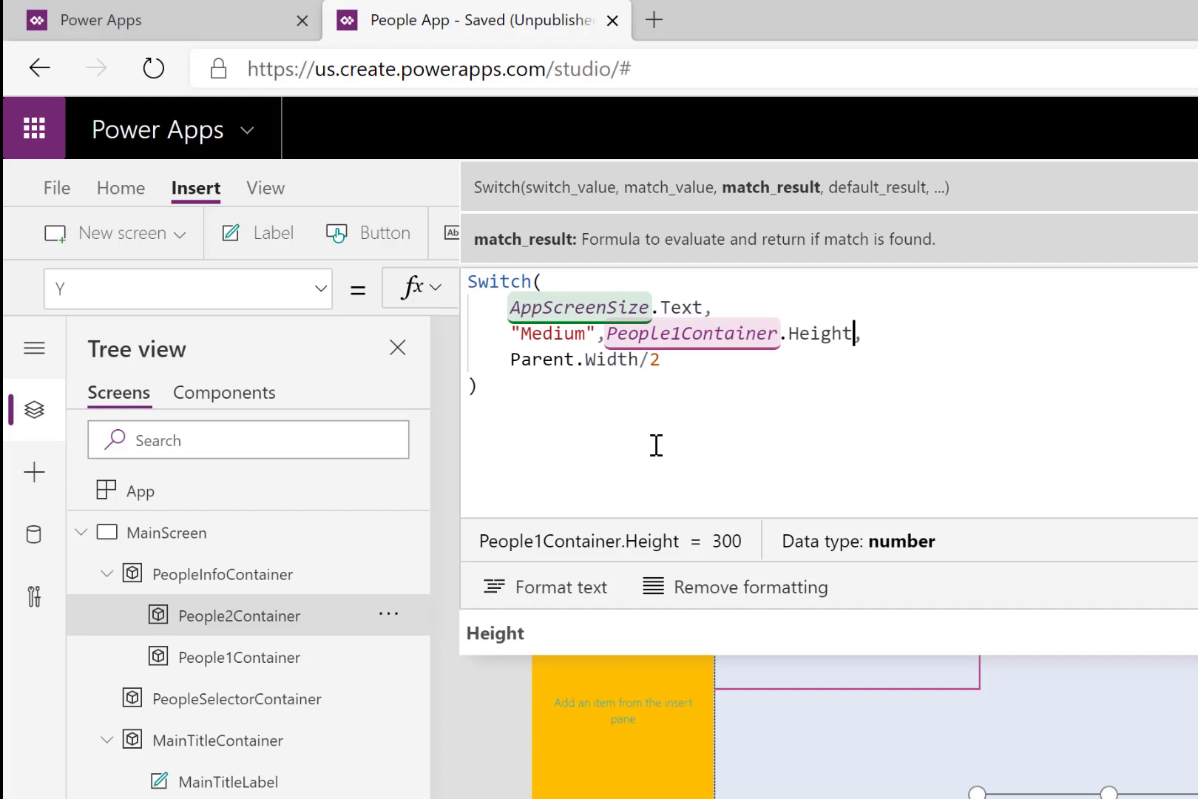
- Replace the default result in People2Container's Y formula with 0 and leave the formula editor
{"action": "left_click_drag", "start_coordinate": [666, 360], "coordinate": [513, 360]}
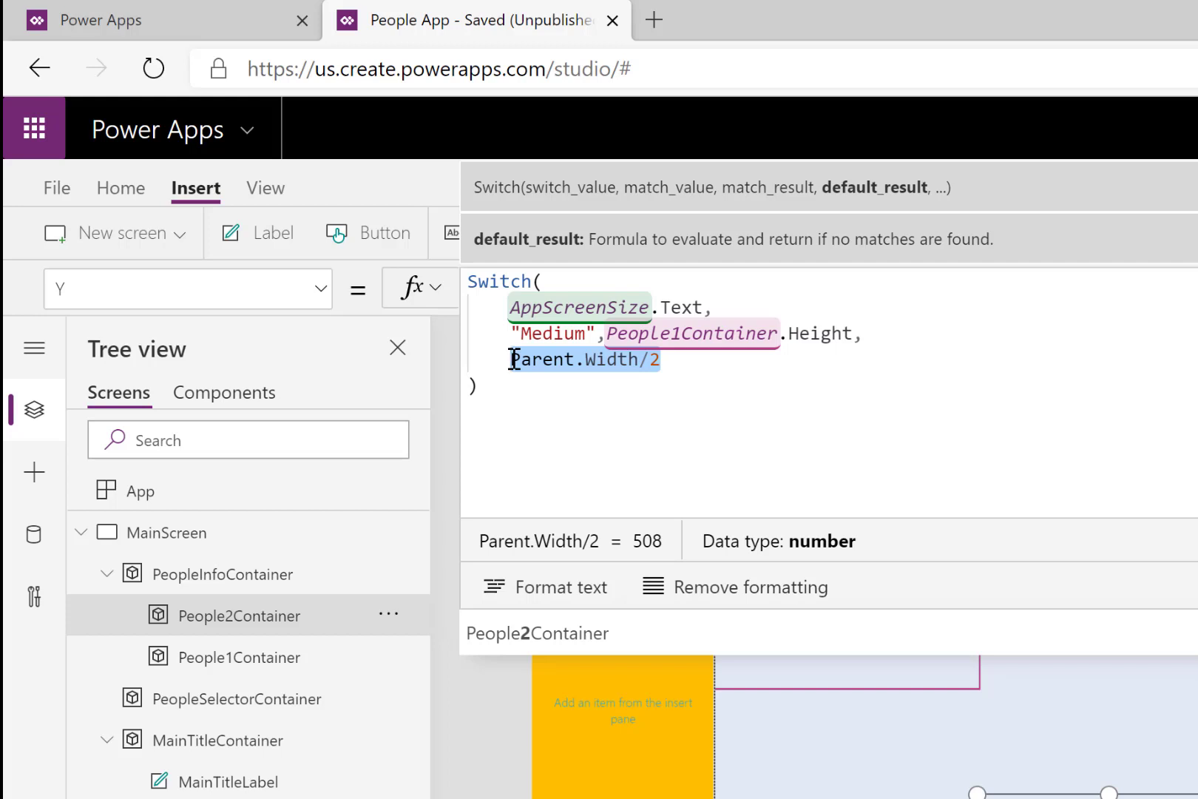
{"action": "key", "text": "BackSpace"}
{"action": "type", "text": "0"}
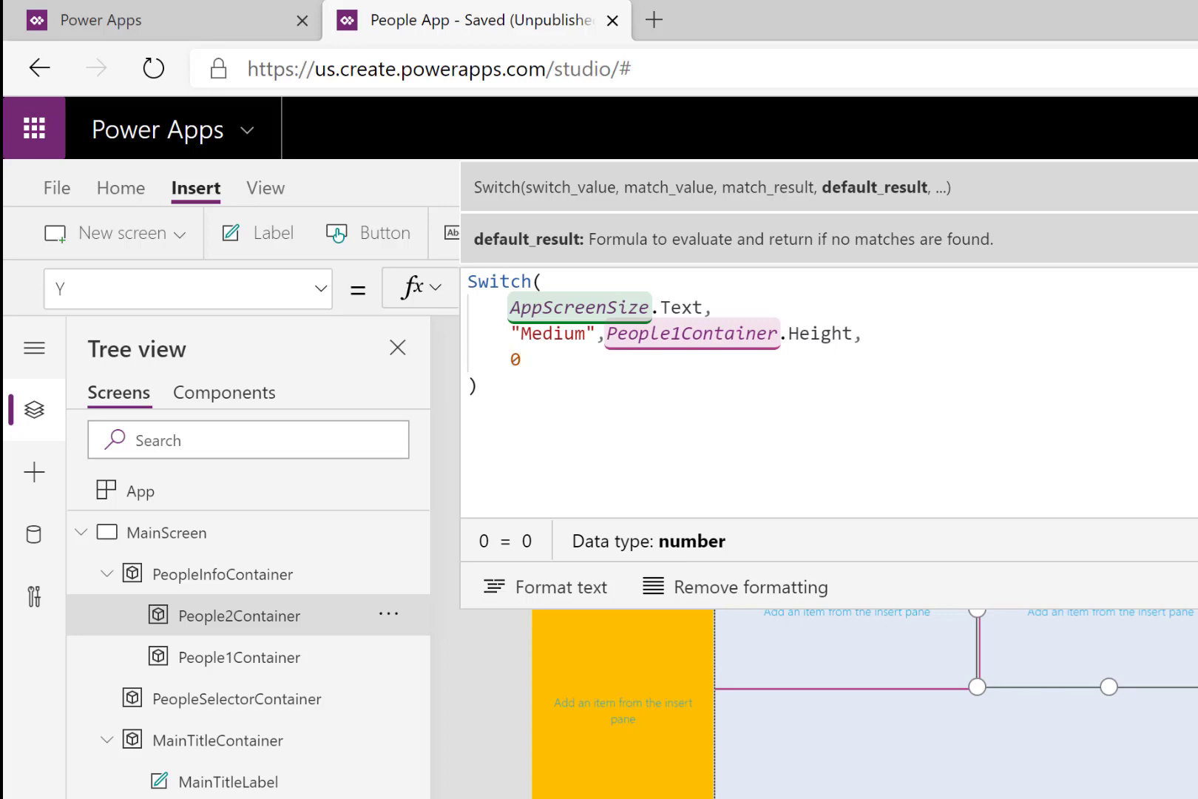
{"action": "left_click", "coordinate": [1024, 637]}
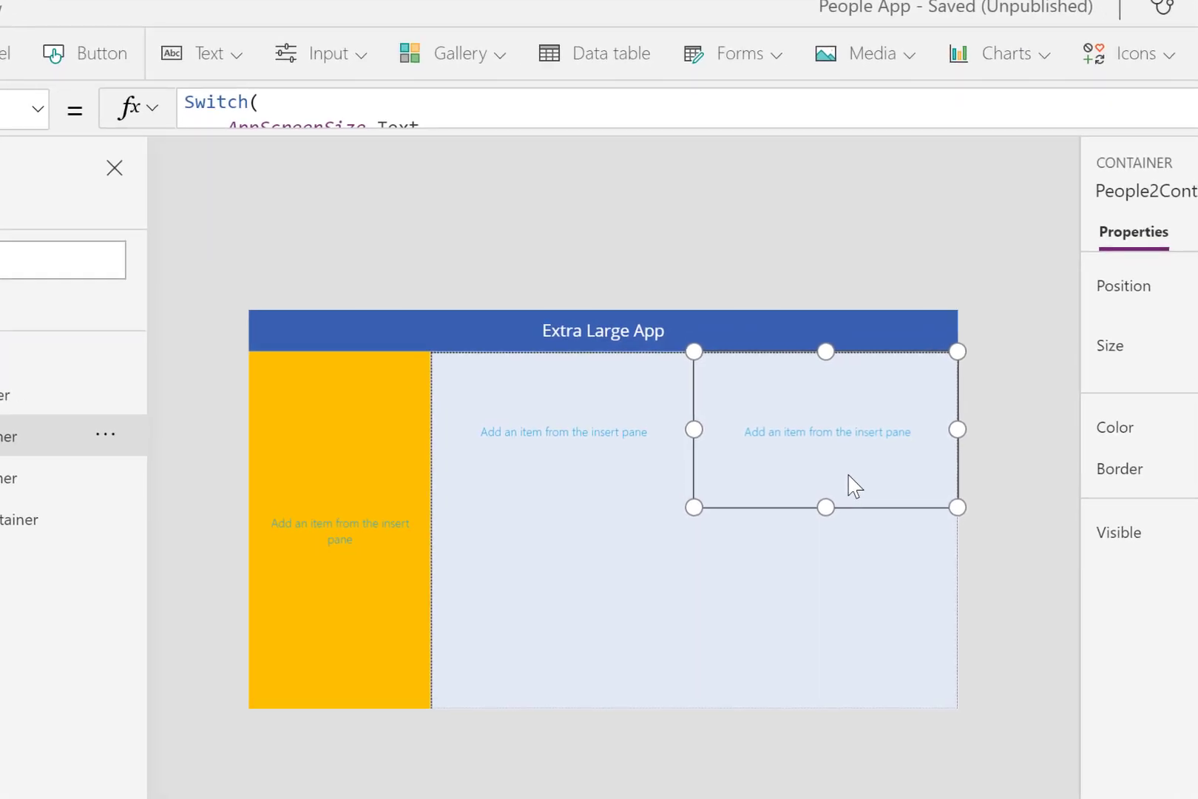
- Fill People1Container with the darker green theme color
{"action": "left_click", "coordinate": [572, 505]}
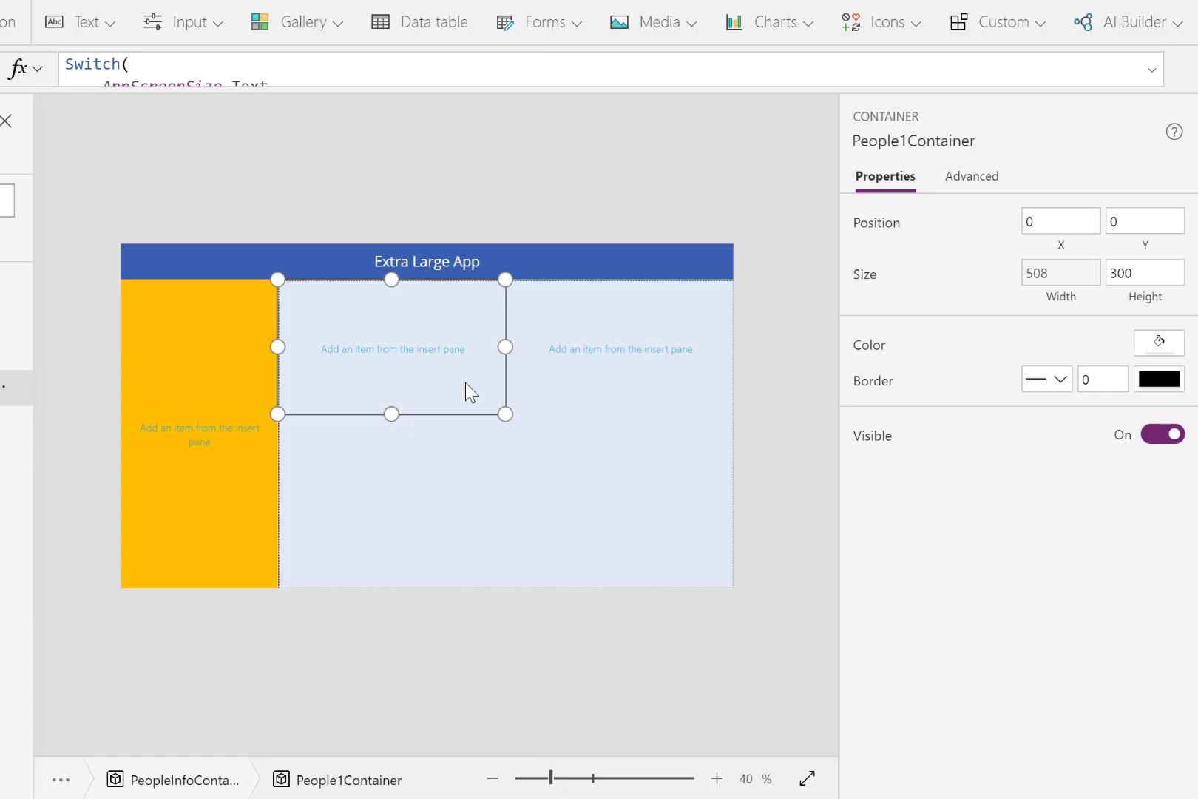
{"action": "left_click", "coordinate": [1165, 346]}
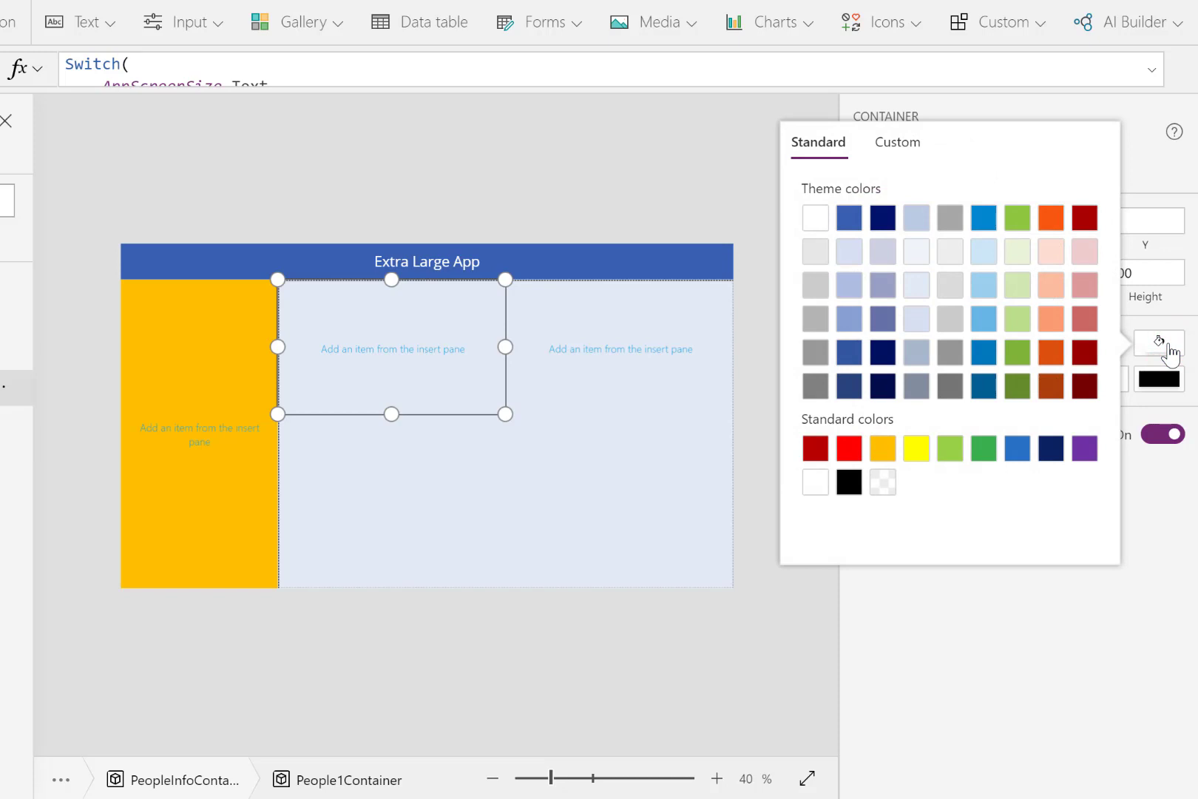
{"action": "left_click", "coordinate": [1017, 352]}
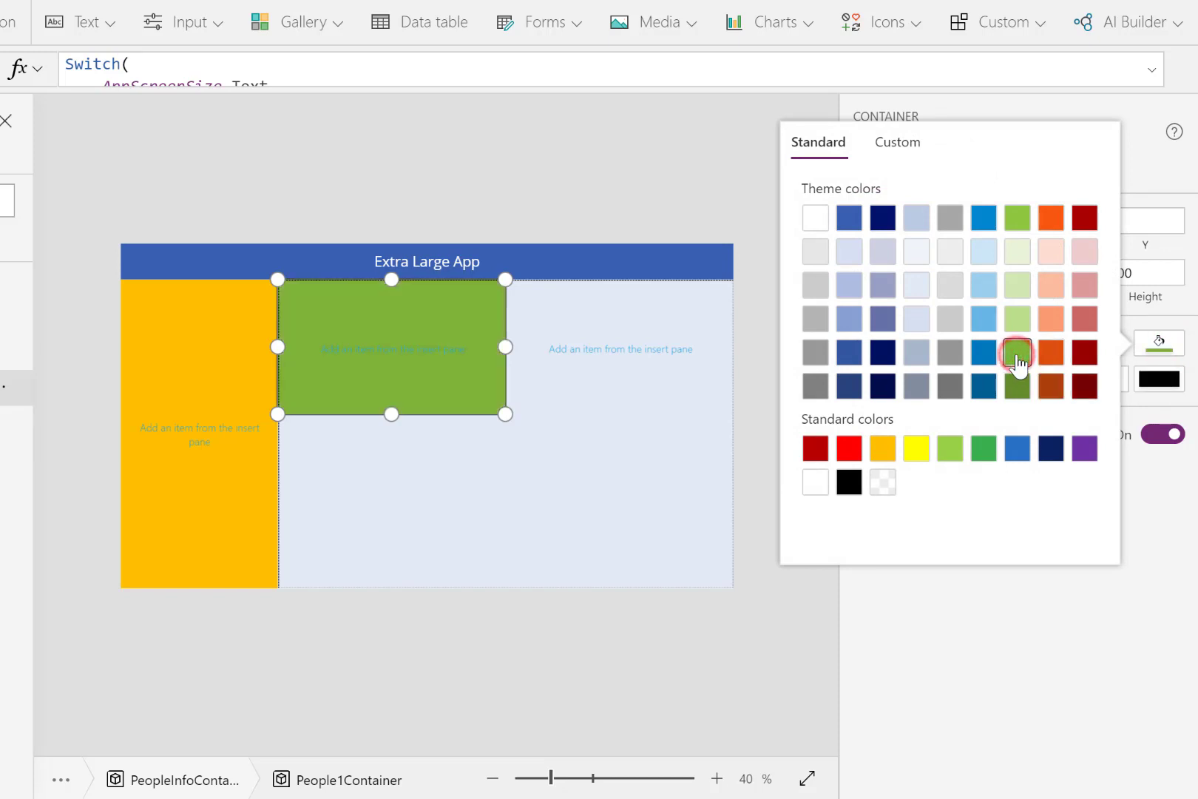
- Fill People2Container with the standard purple color RGBA(109, 49, 162, 1)
{"action": "left_click", "coordinate": [619, 383]}
{"action": "left_click", "coordinate": [1147, 348]}
{"action": "left_click", "coordinate": [1084, 448]}
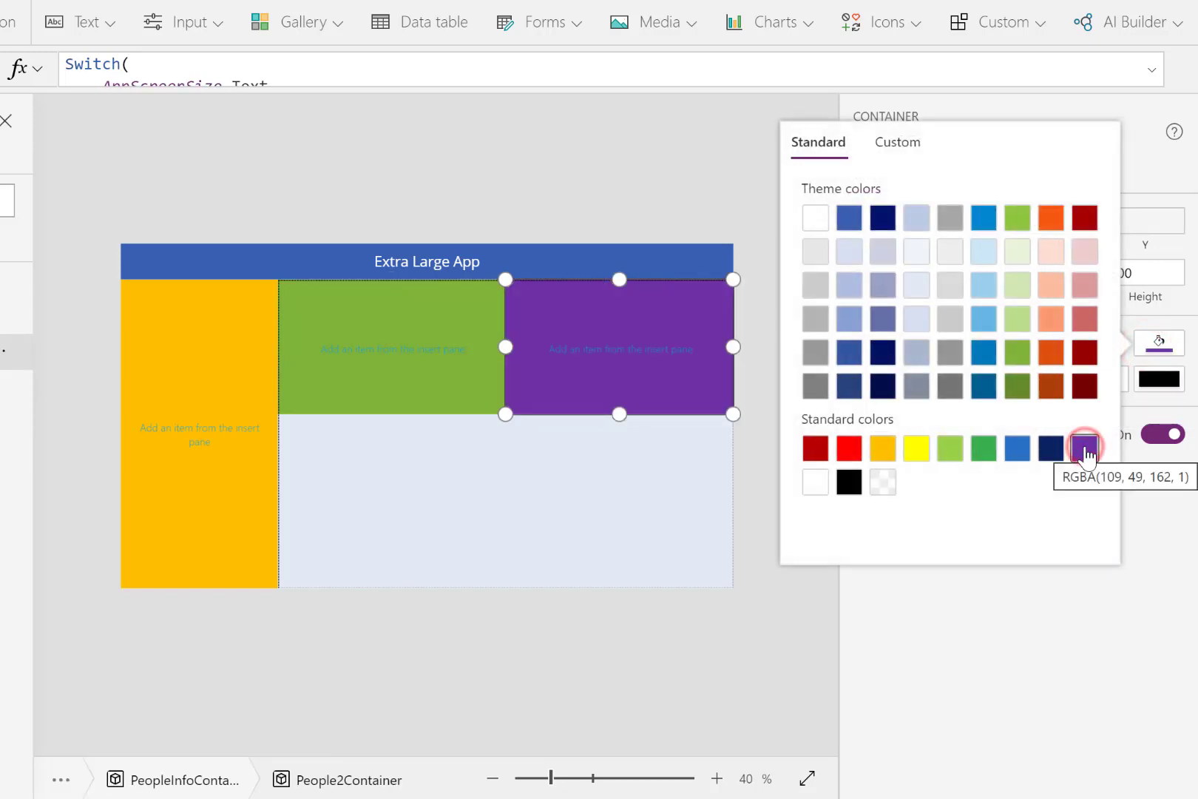
- Save the People App without a version note and publish this version
{"action": "left_click", "coordinate": [591, 525]}
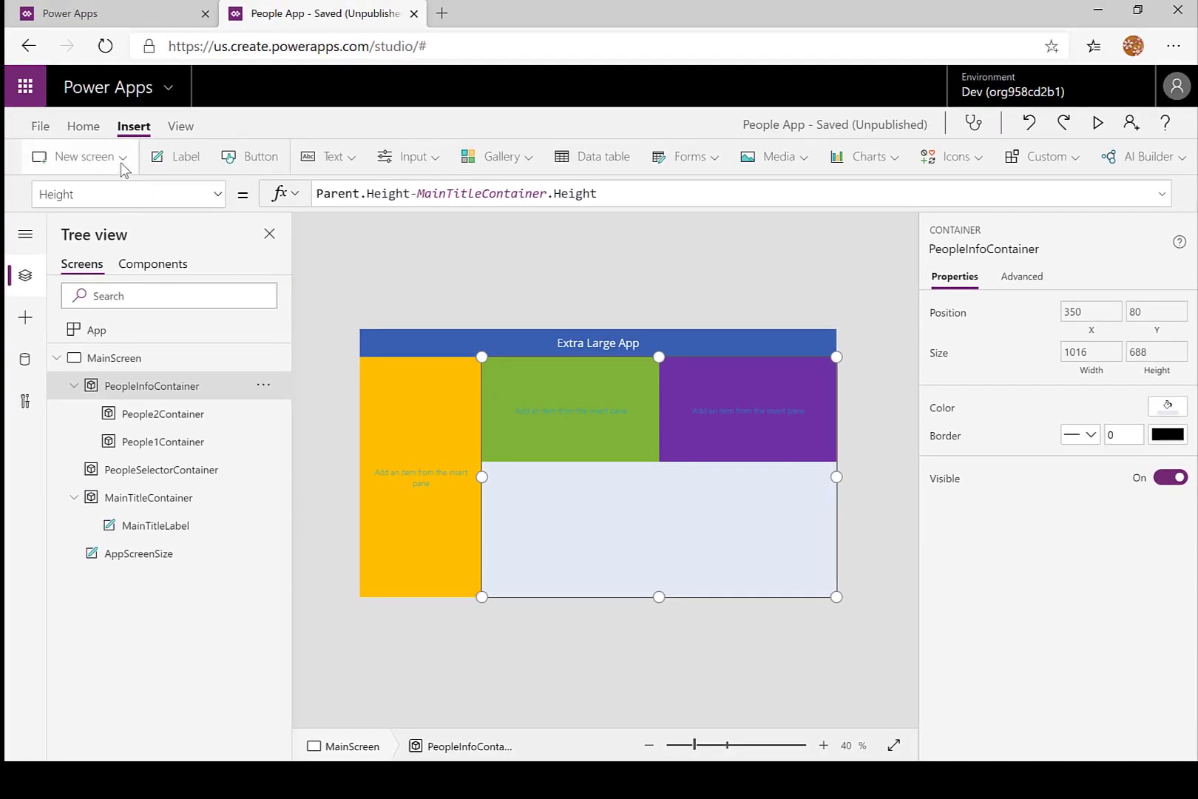
{"action": "left_click", "coordinate": [42, 131]}
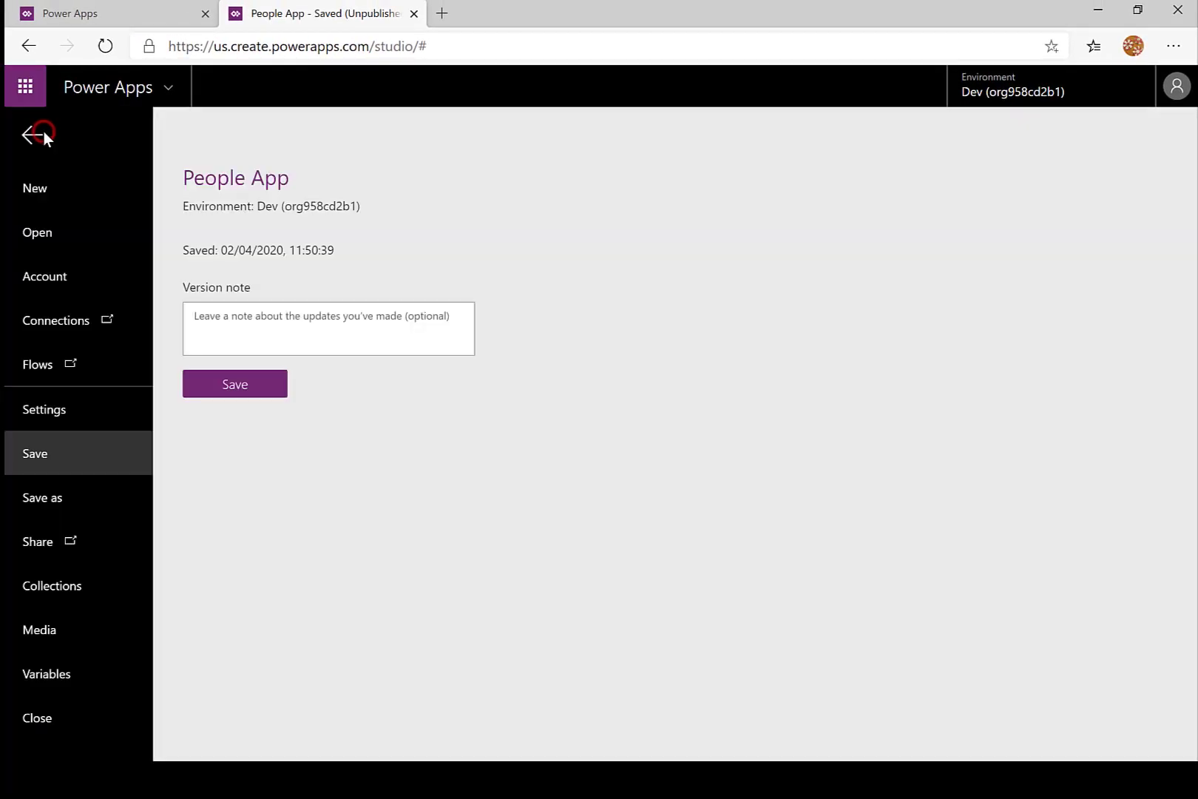
{"action": "left_click", "coordinate": [234, 384]}
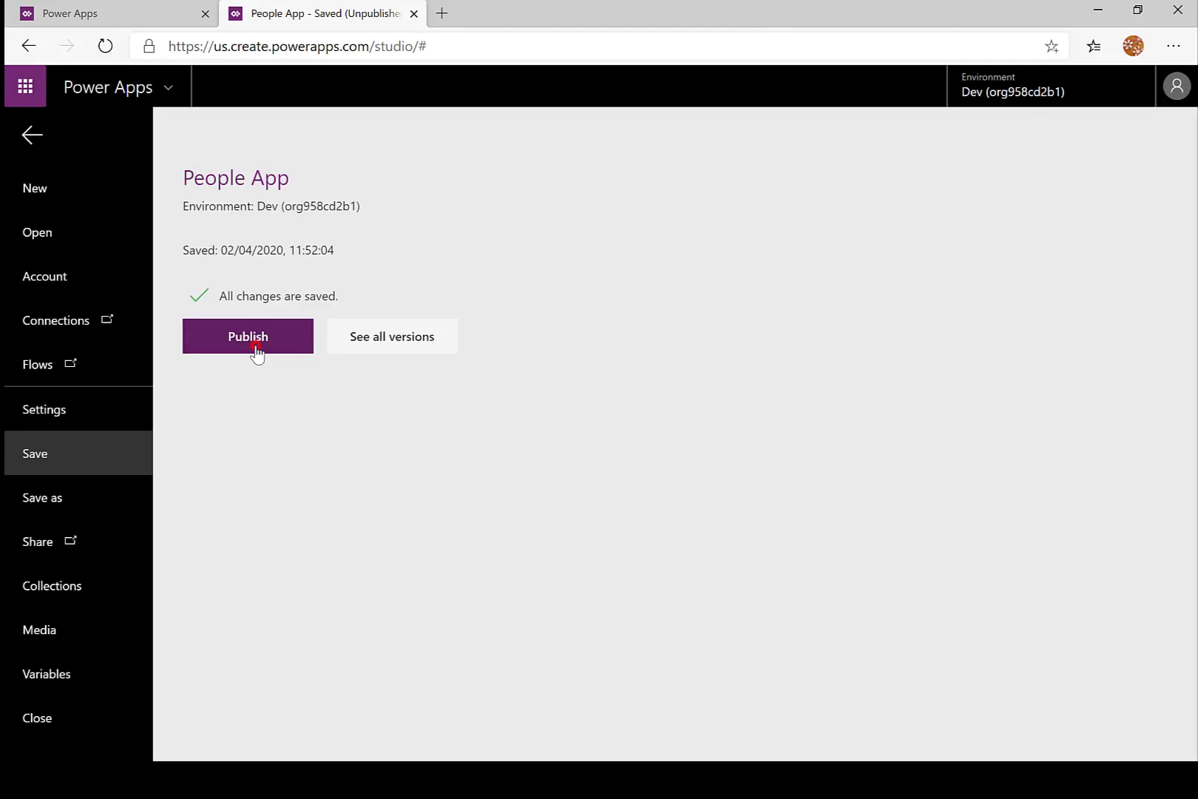
{"action": "left_click", "coordinate": [253, 346]}
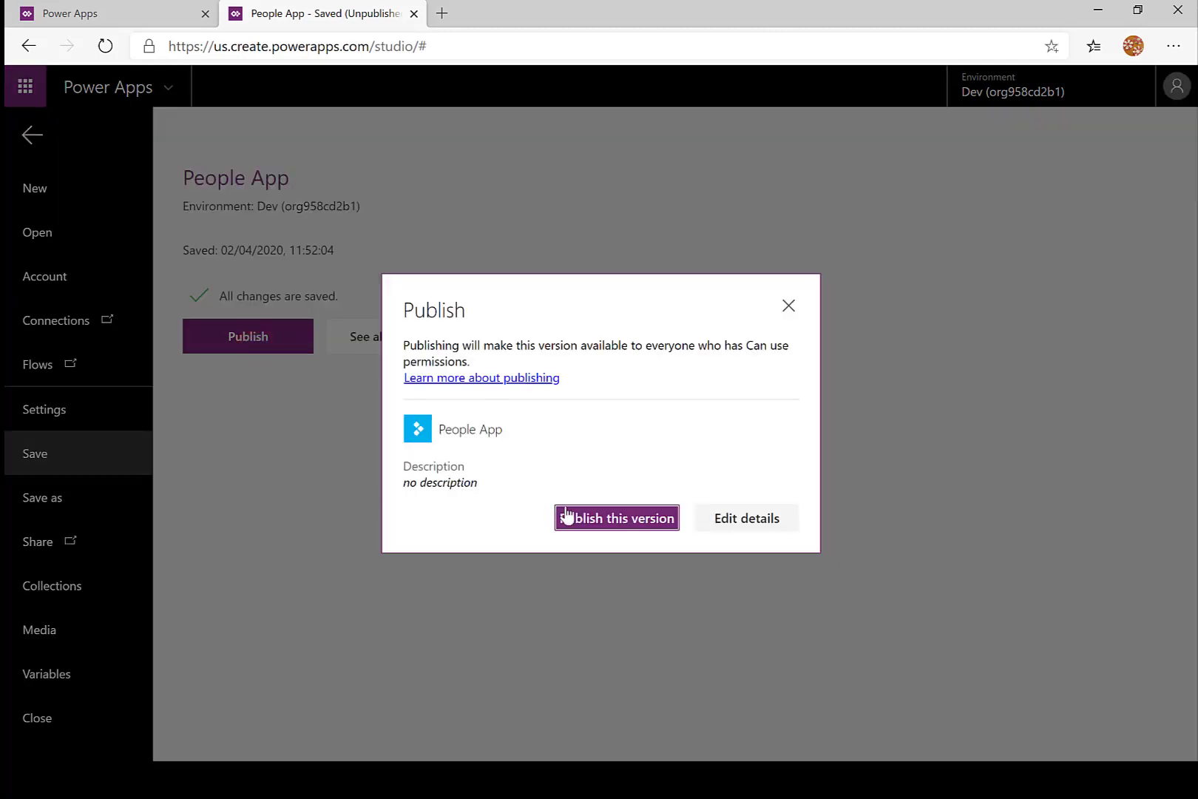
{"action": "left_click", "coordinate": [600, 523]}
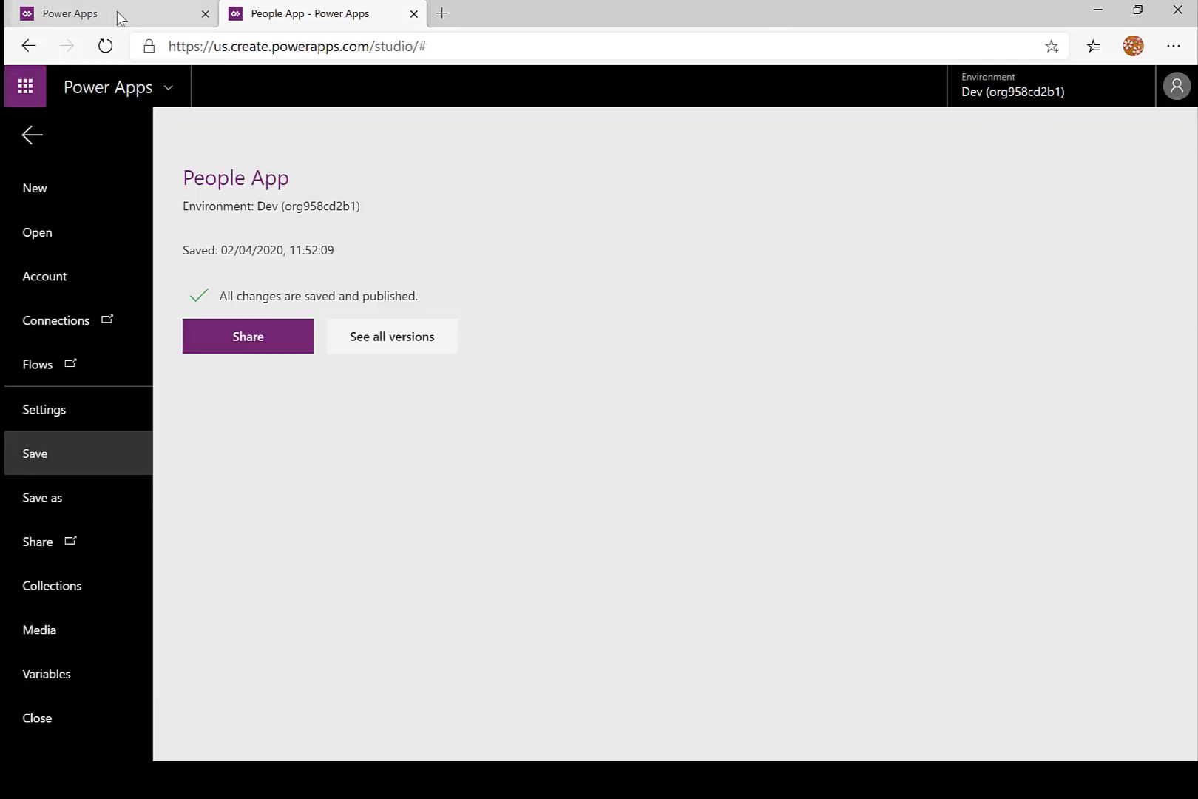
- Run the published People App from the apps list and test its layout by narrowing and widening the browser window
{"action": "left_click", "coordinate": [118, 16]}
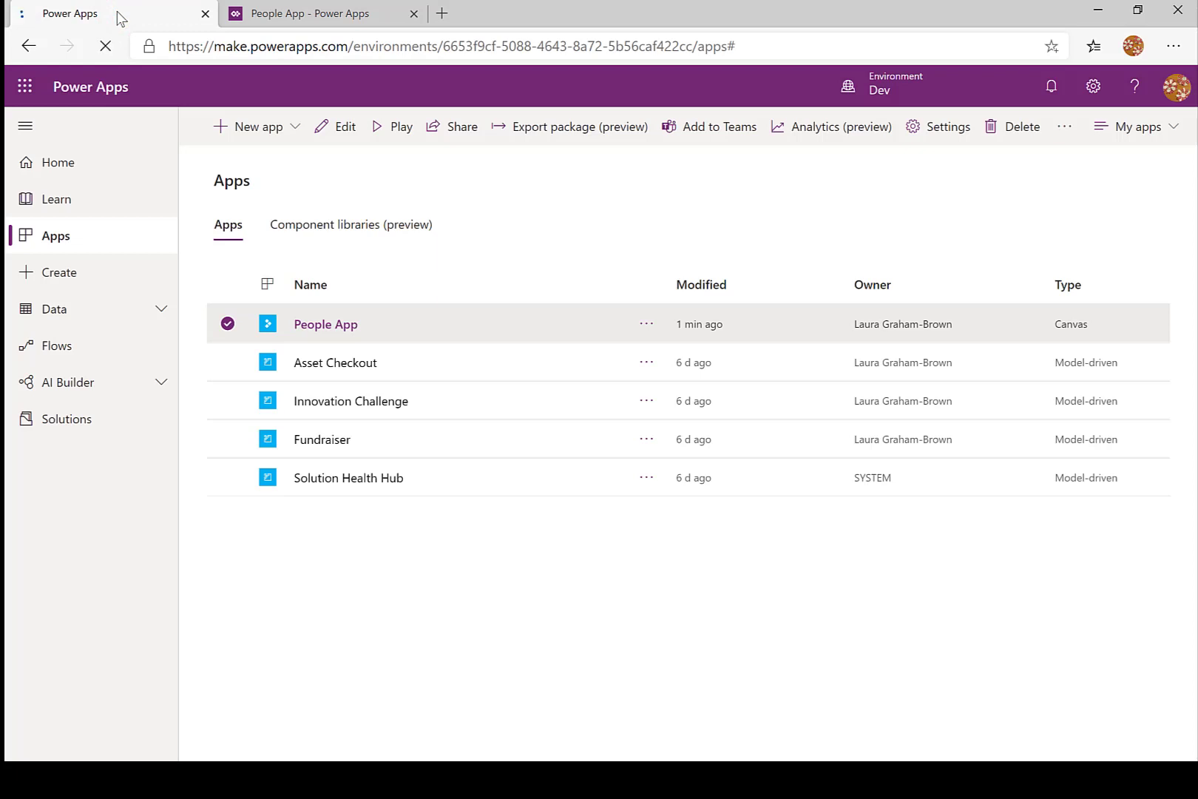
{"action": "left_click", "coordinate": [322, 329]}
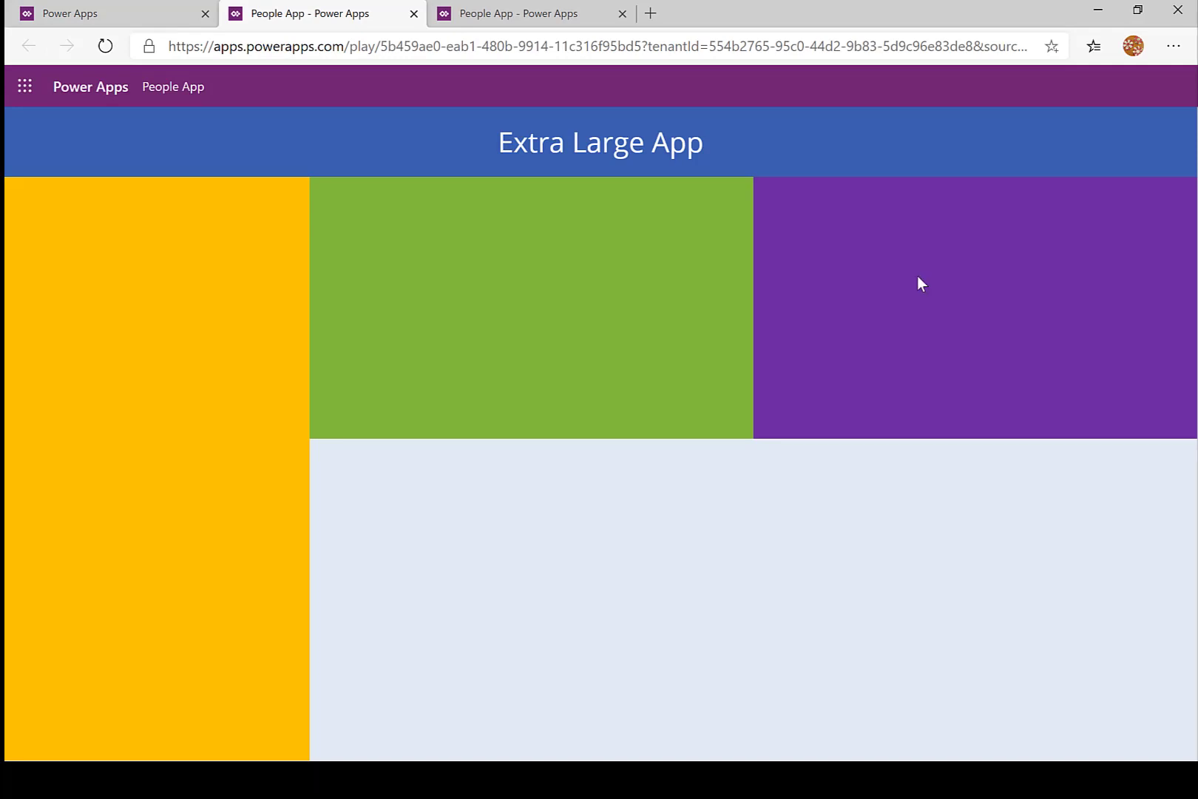
{"action": "left_click", "coordinate": [1139, 12]}
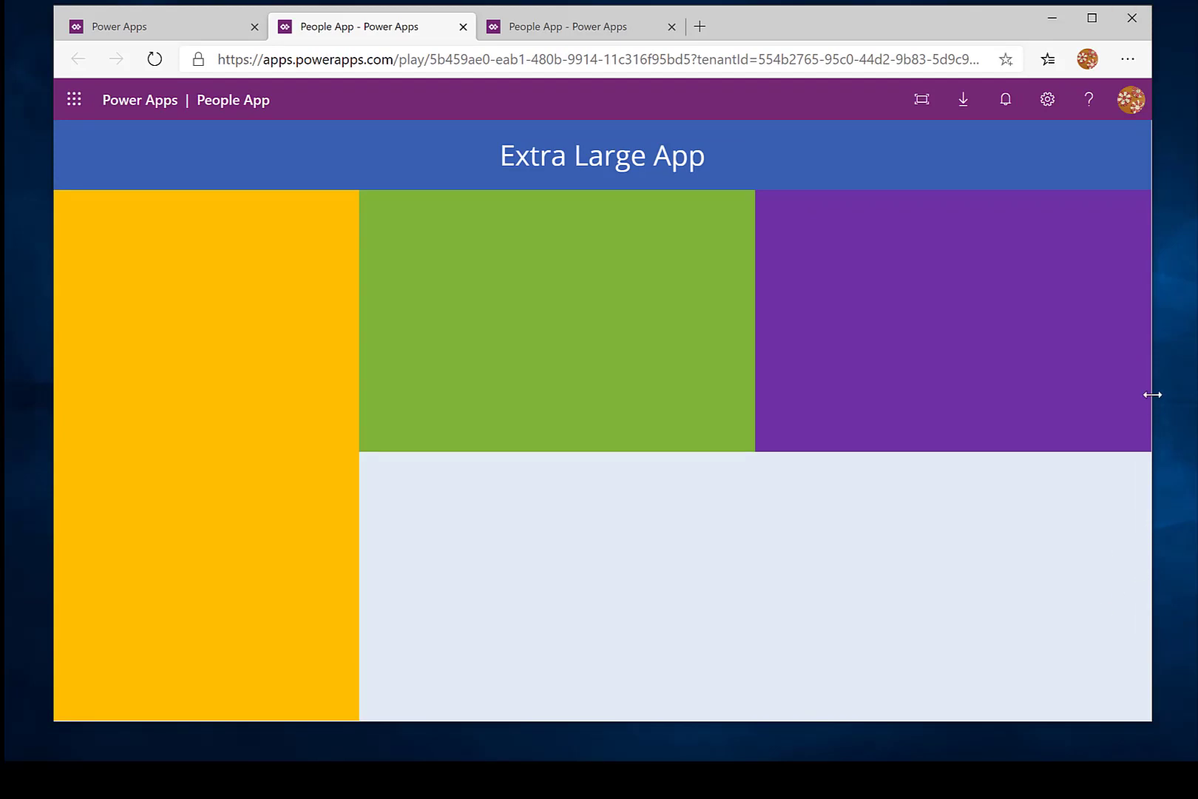
{"action": "left_click_drag", "start_coordinate": [1153, 394], "coordinate": [792, 422]}
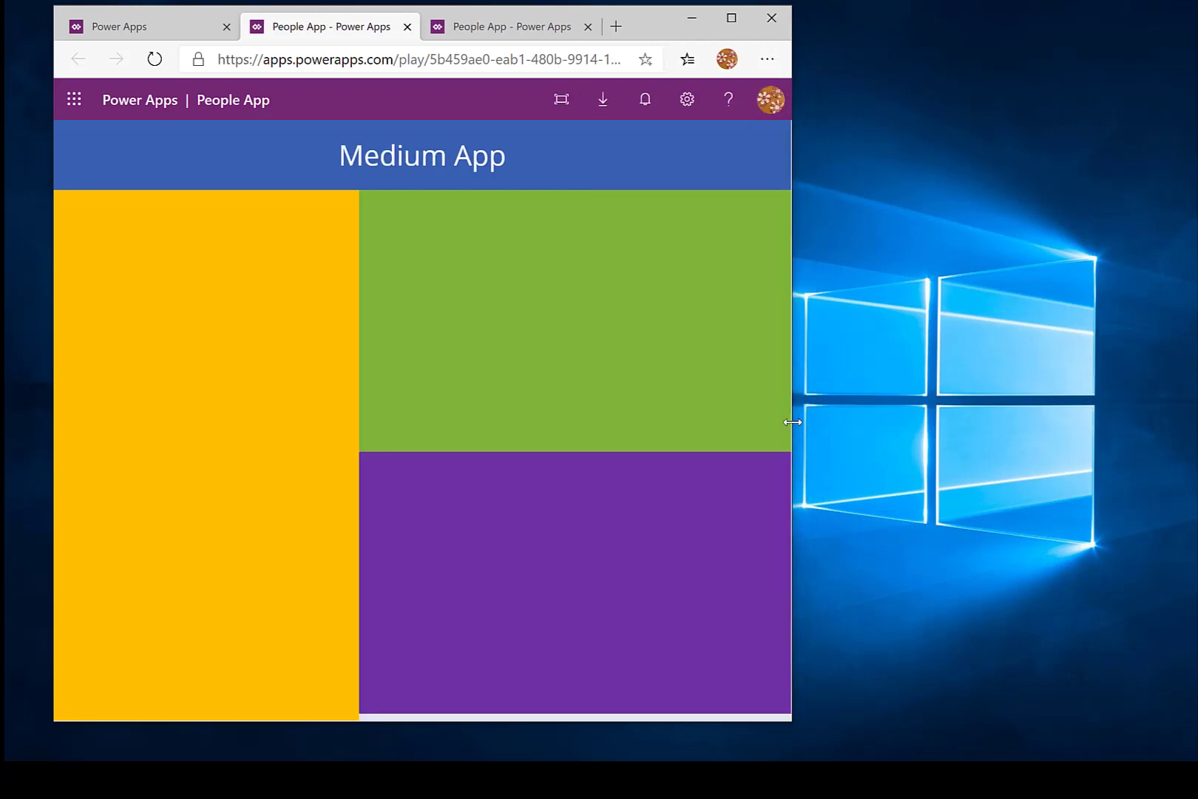
{"action": "left_click_drag", "start_coordinate": [793, 422], "coordinate": [1130, 380]}
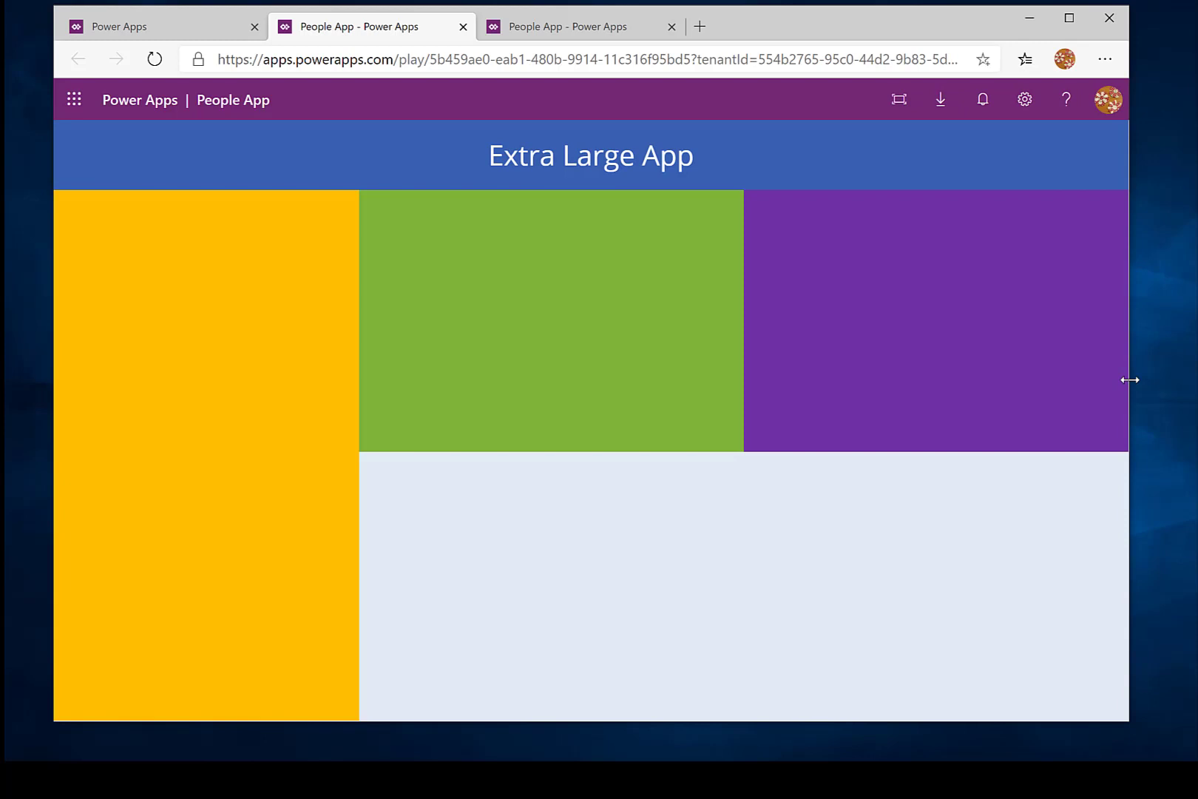
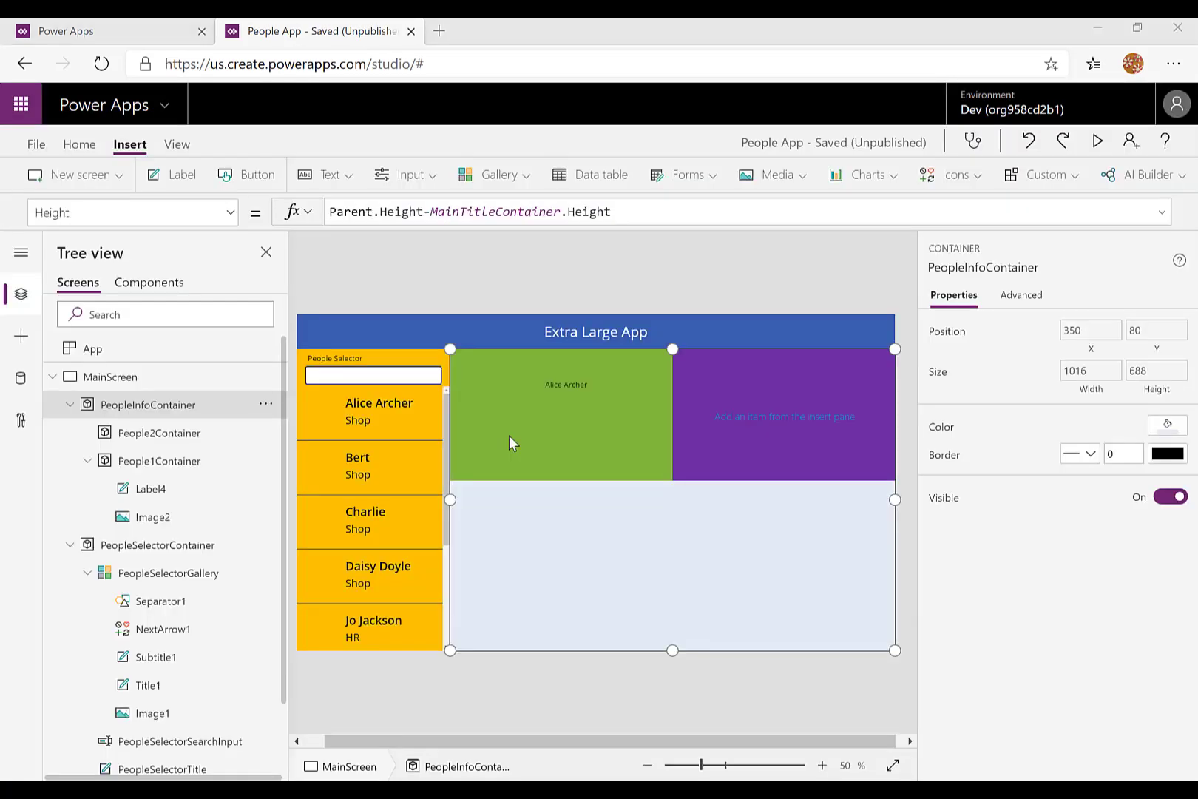
- Review the formulas behind the people search input, the PeopleSelectorGallery, and Image2 and Label4 in the green container
{"action": "left_click", "coordinate": [407, 378]}
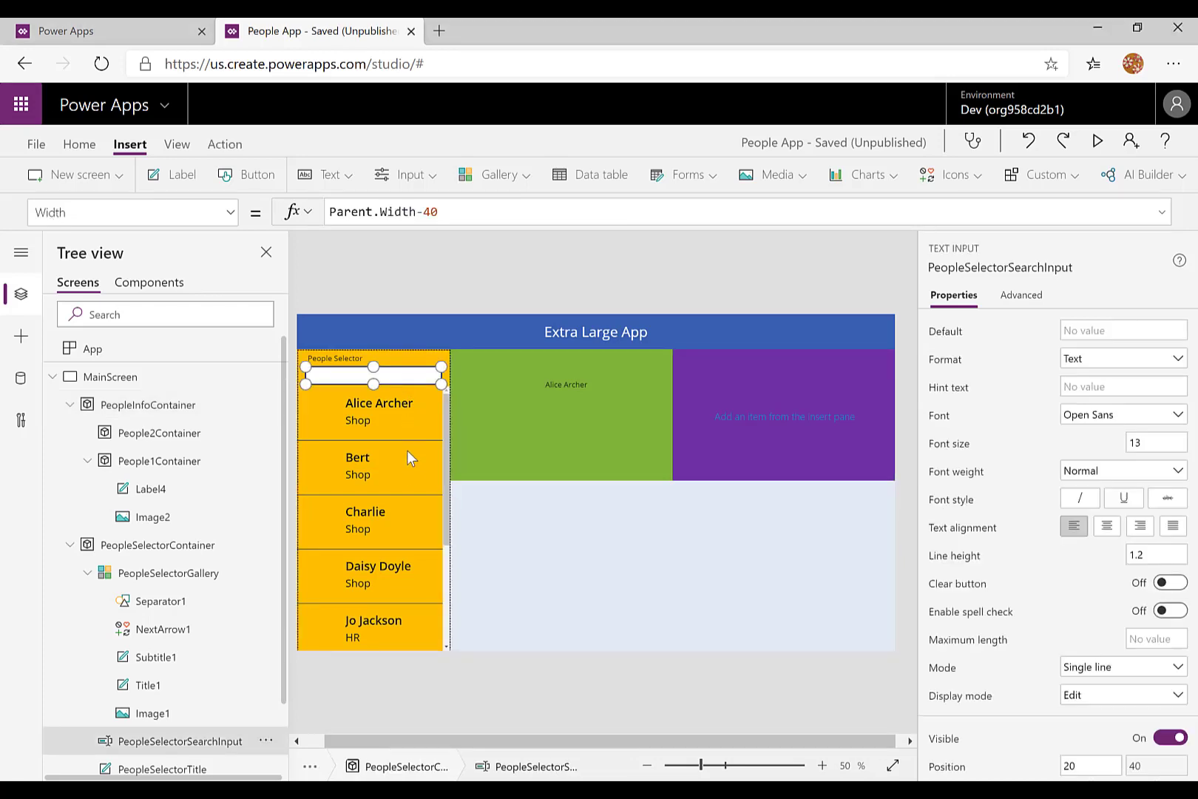
{"action": "left_click", "coordinate": [405, 478]}
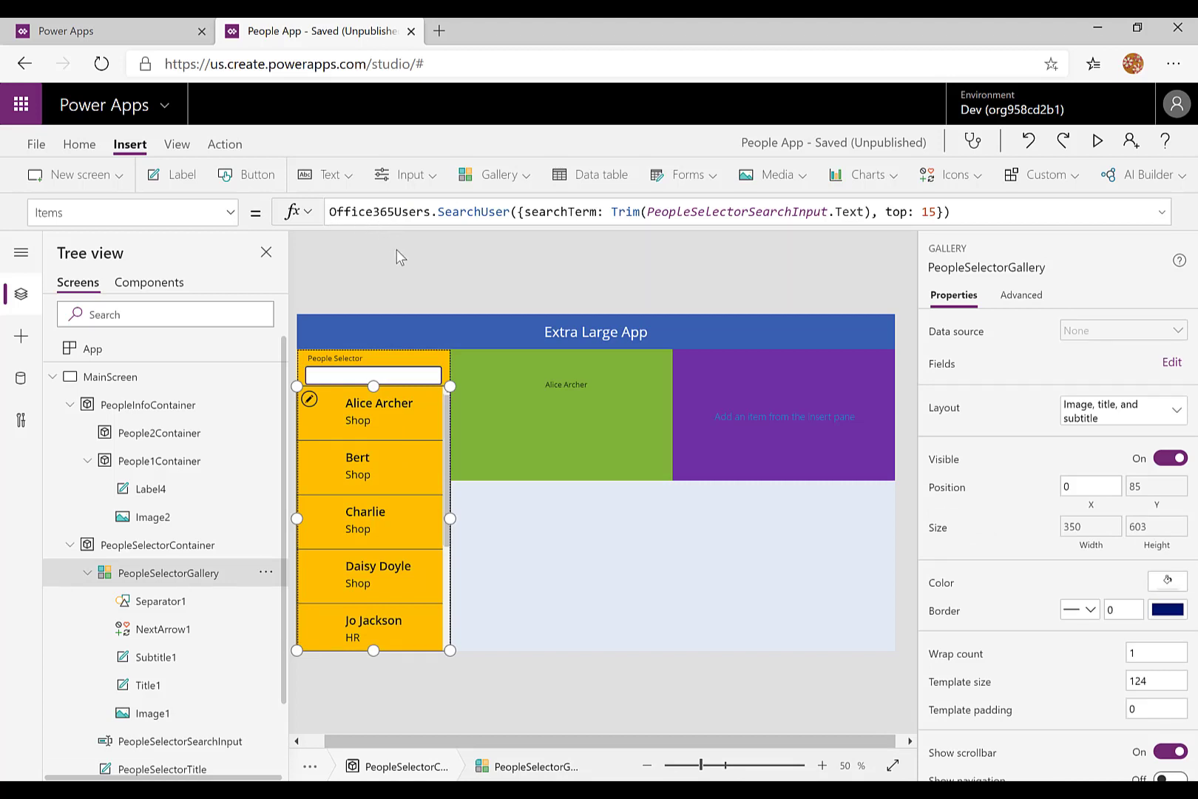
{"action": "left_click", "coordinate": [519, 394]}
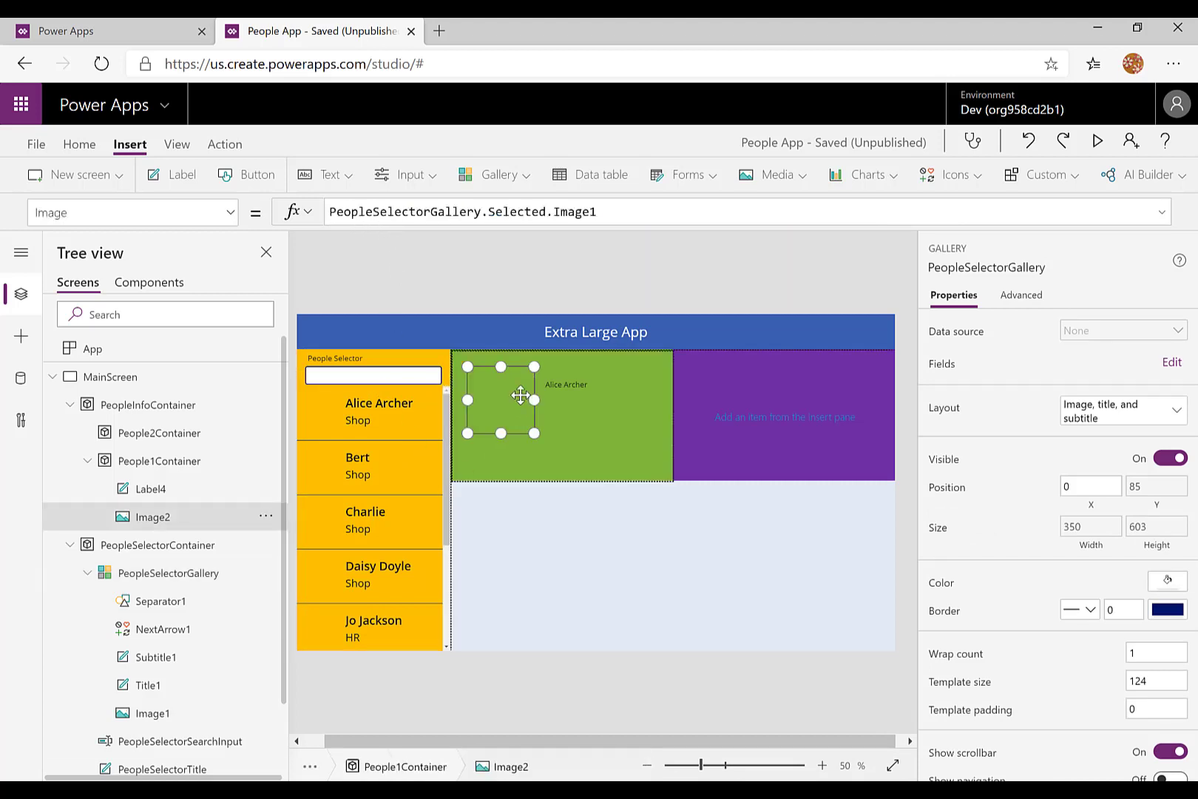
{"action": "left_click", "coordinate": [573, 411]}
{"action": "left_click", "coordinate": [576, 390]}
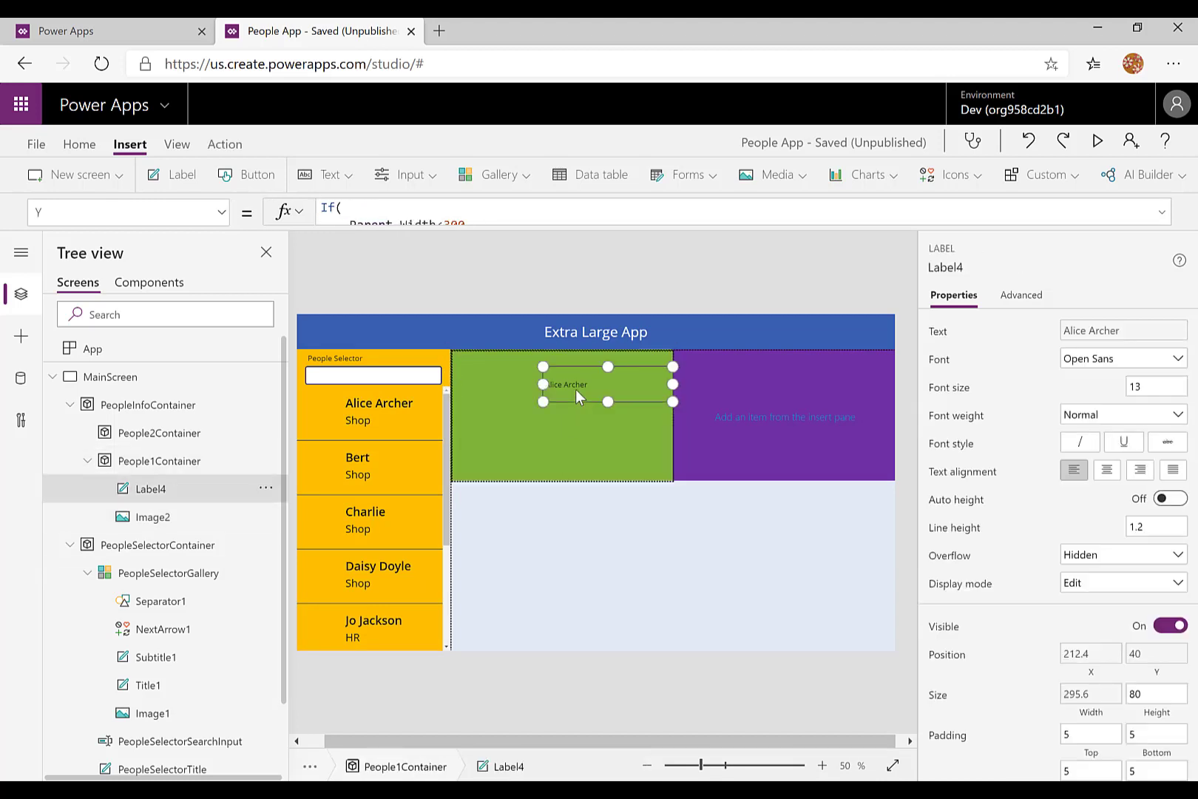
{"action": "left_click", "coordinate": [500, 407]}
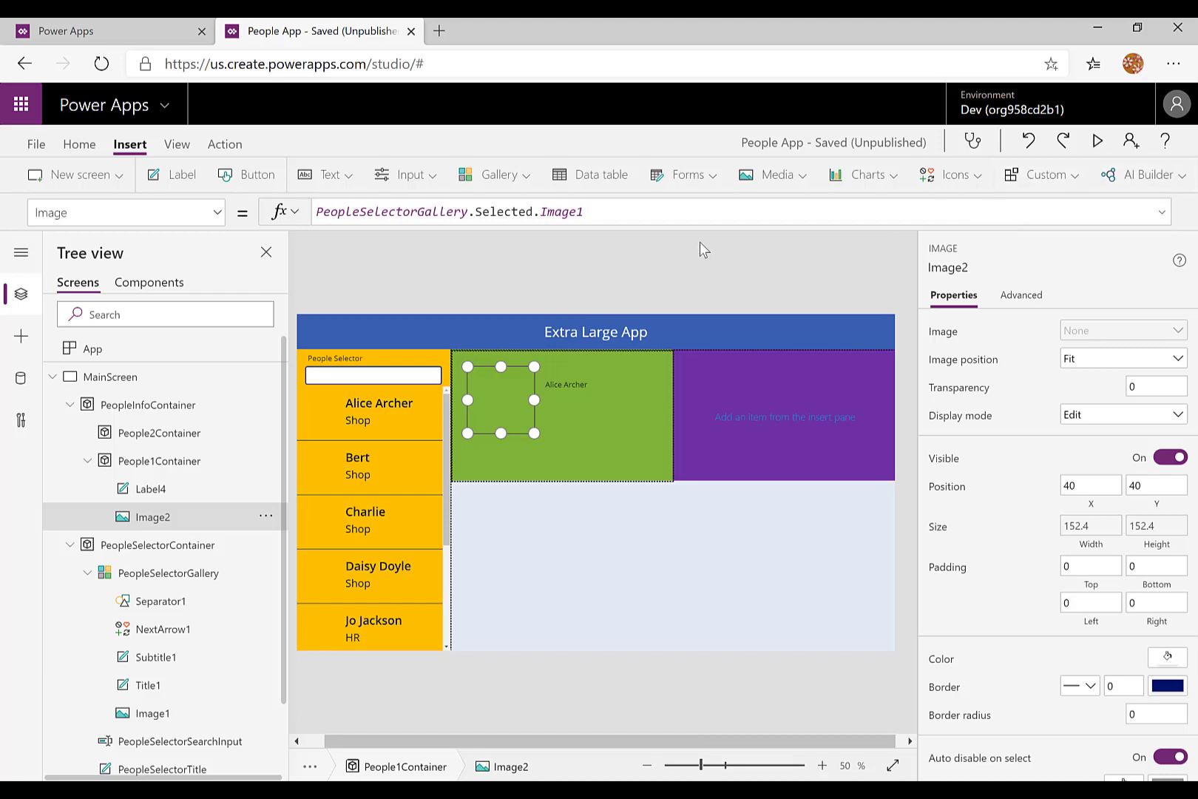
- Save the current People App changes without a version note and publish this version
{"action": "left_click", "coordinate": [33, 147]}
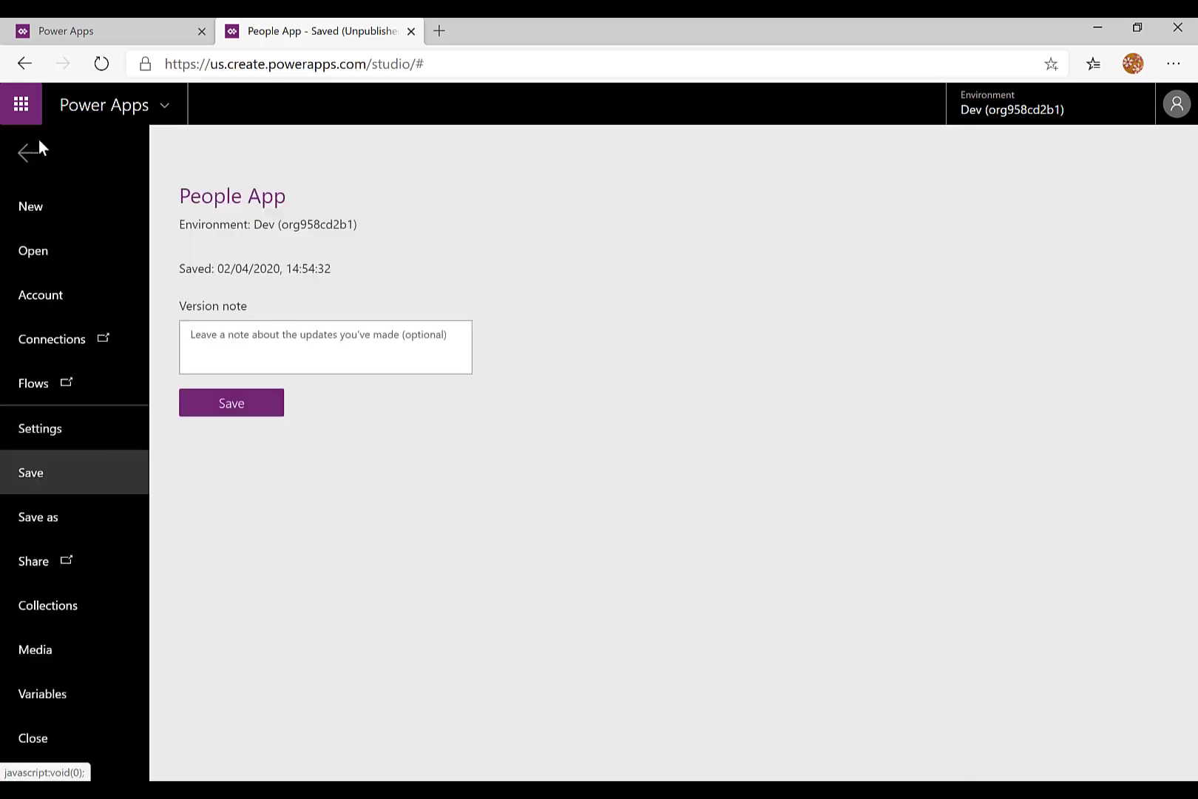
{"action": "left_click", "coordinate": [223, 413]}
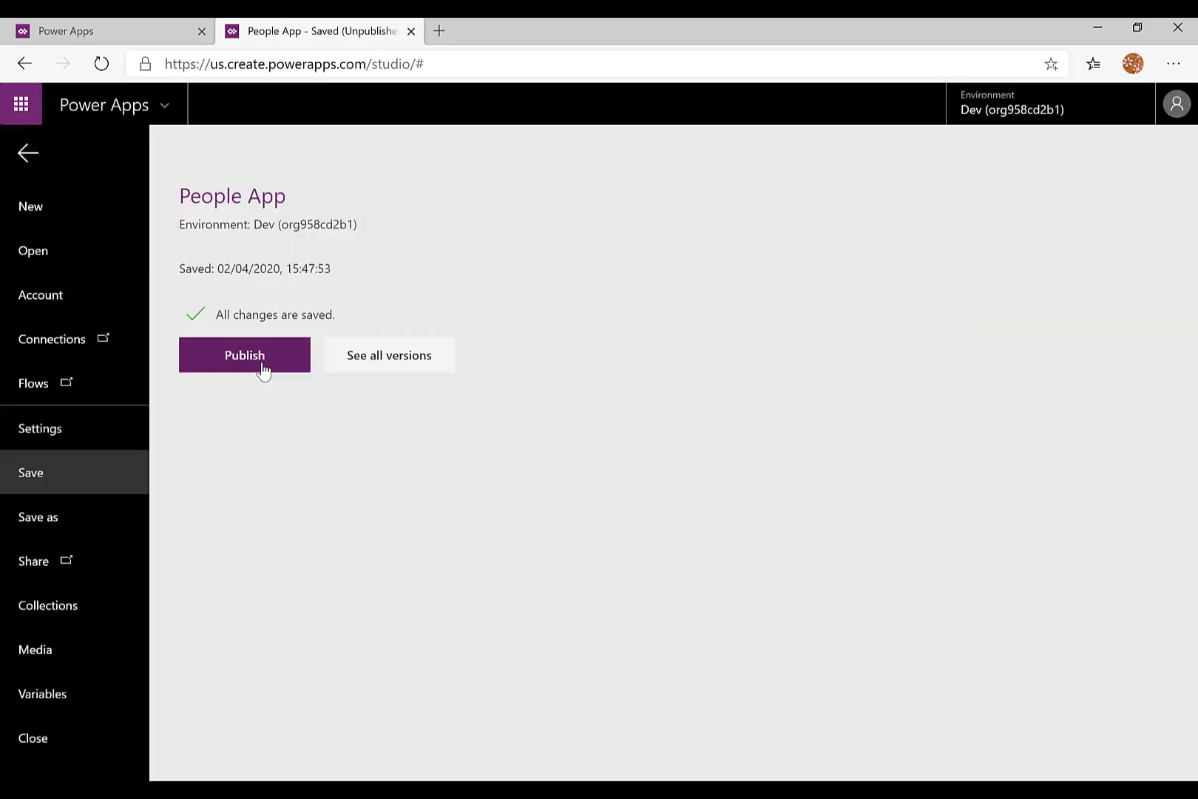
{"action": "left_click", "coordinate": [263, 372]}
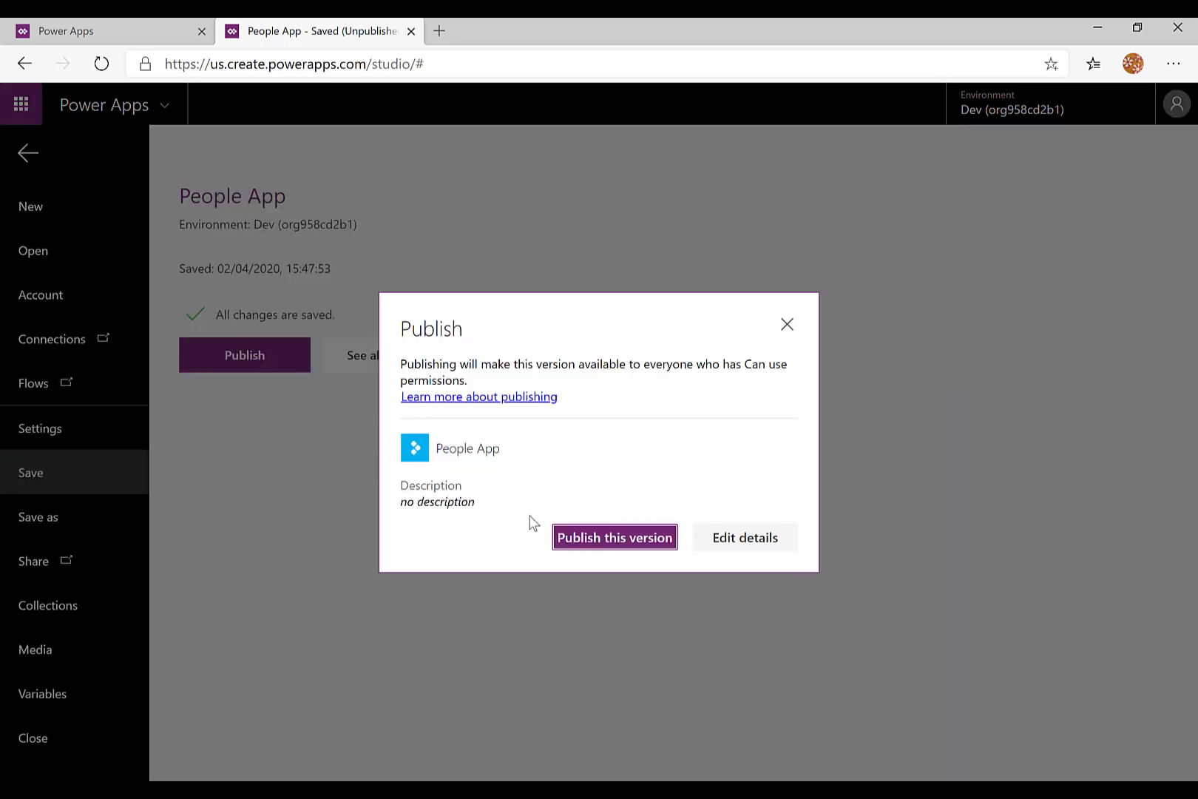
{"action": "left_click", "coordinate": [589, 544]}
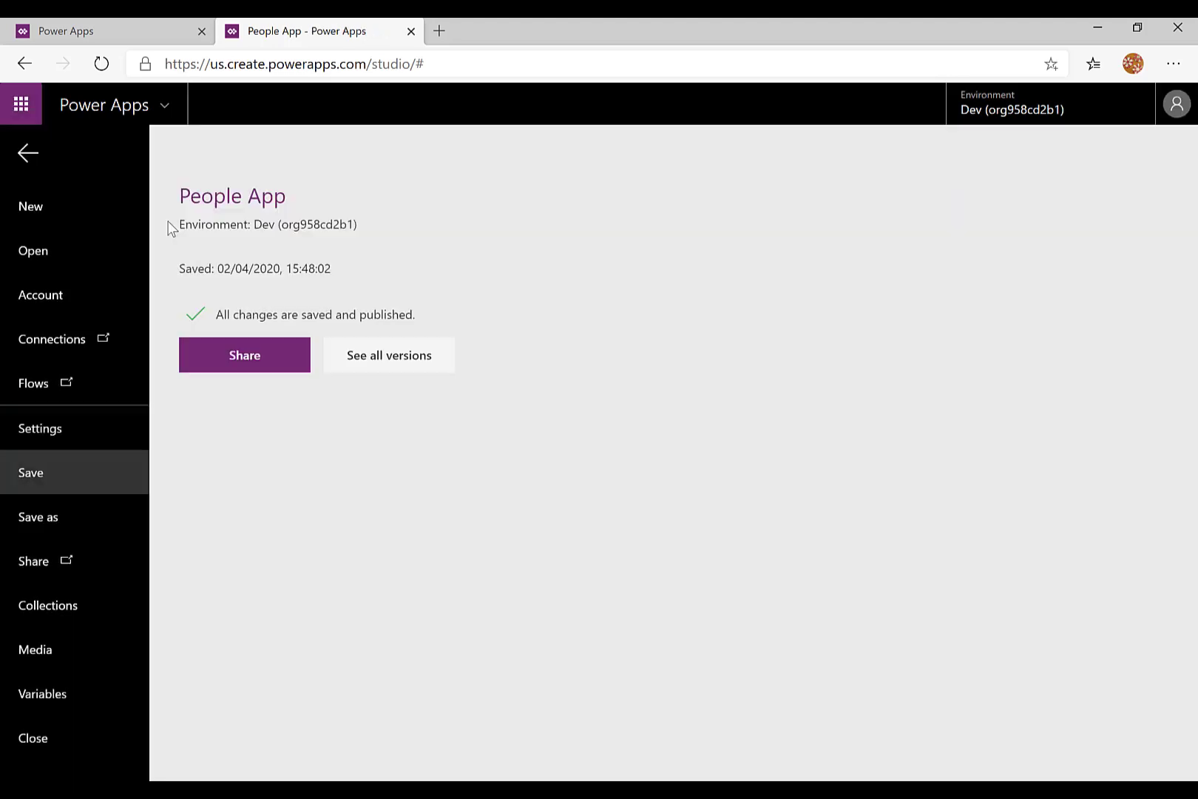
- Run the published People App from the refreshed apps list and search the People Selector by the first letters of a person's name
{"action": "left_click", "coordinate": [160, 31]}
{"action": "key", "text": "F5"}
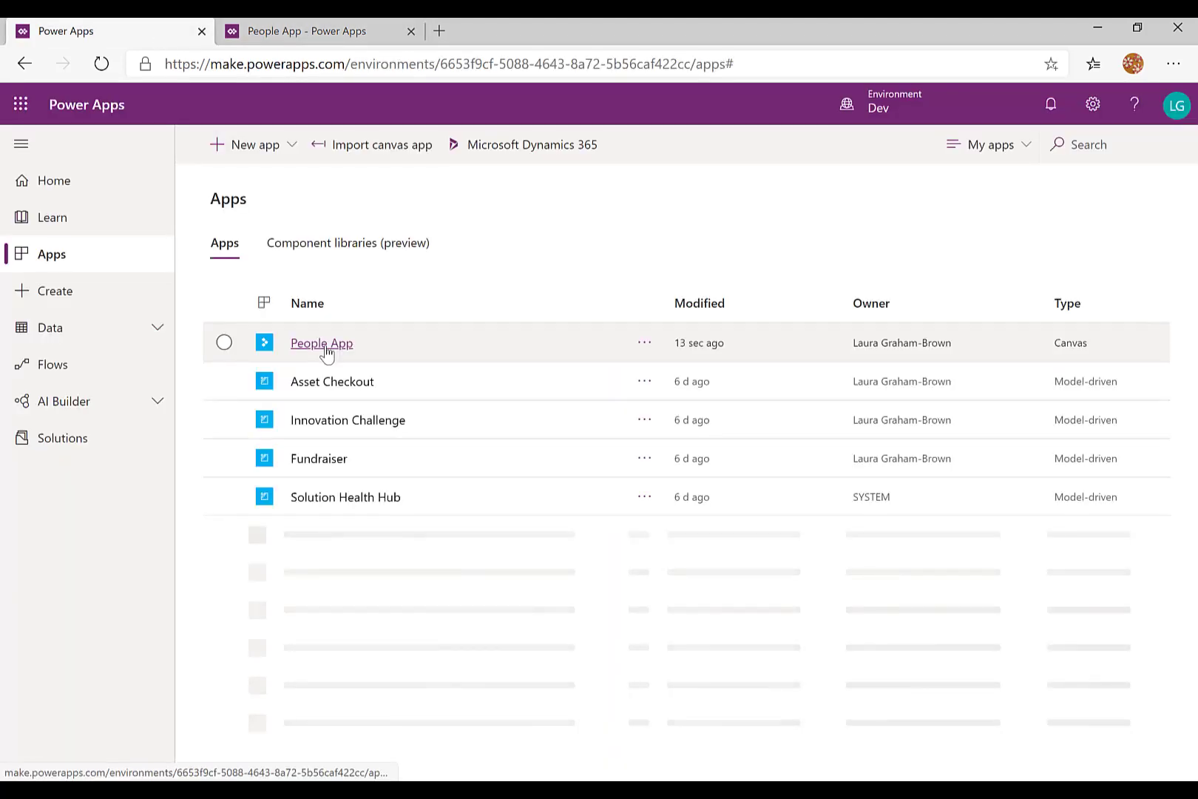
{"action": "left_click", "coordinate": [325, 348]}
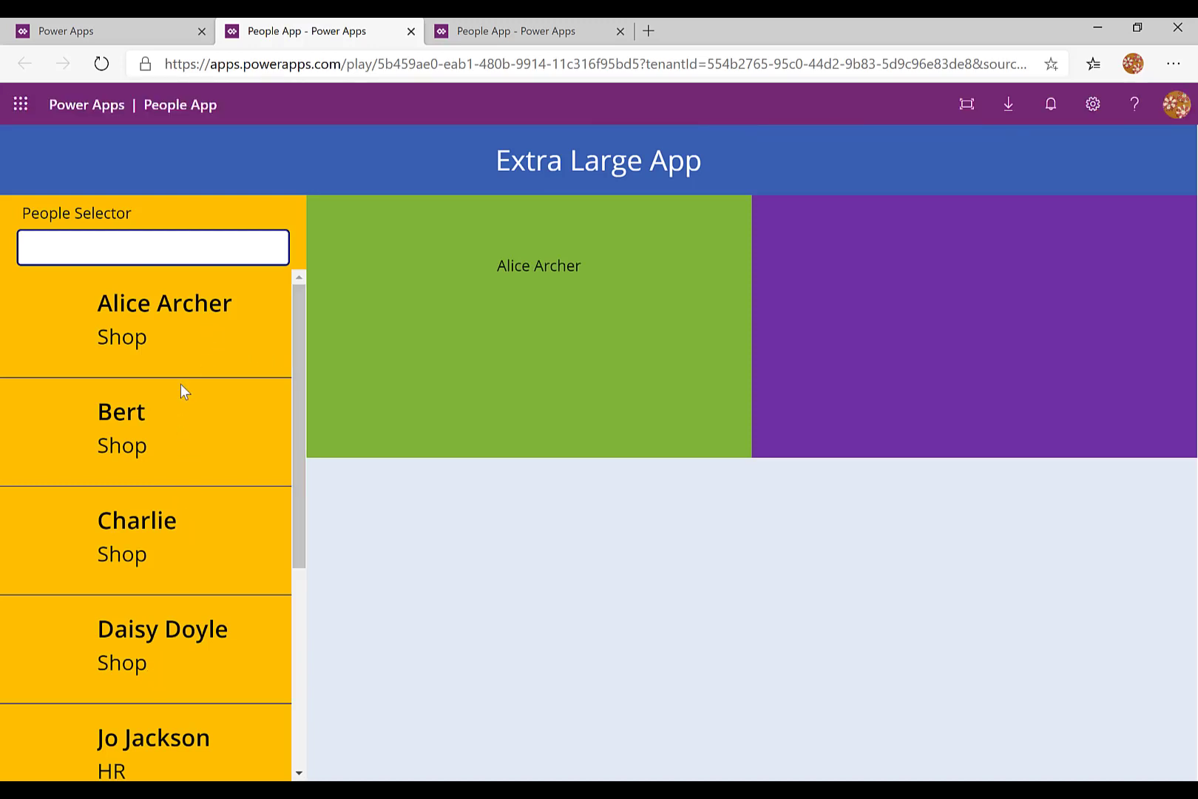
{"action": "left_click", "coordinate": [178, 248]}
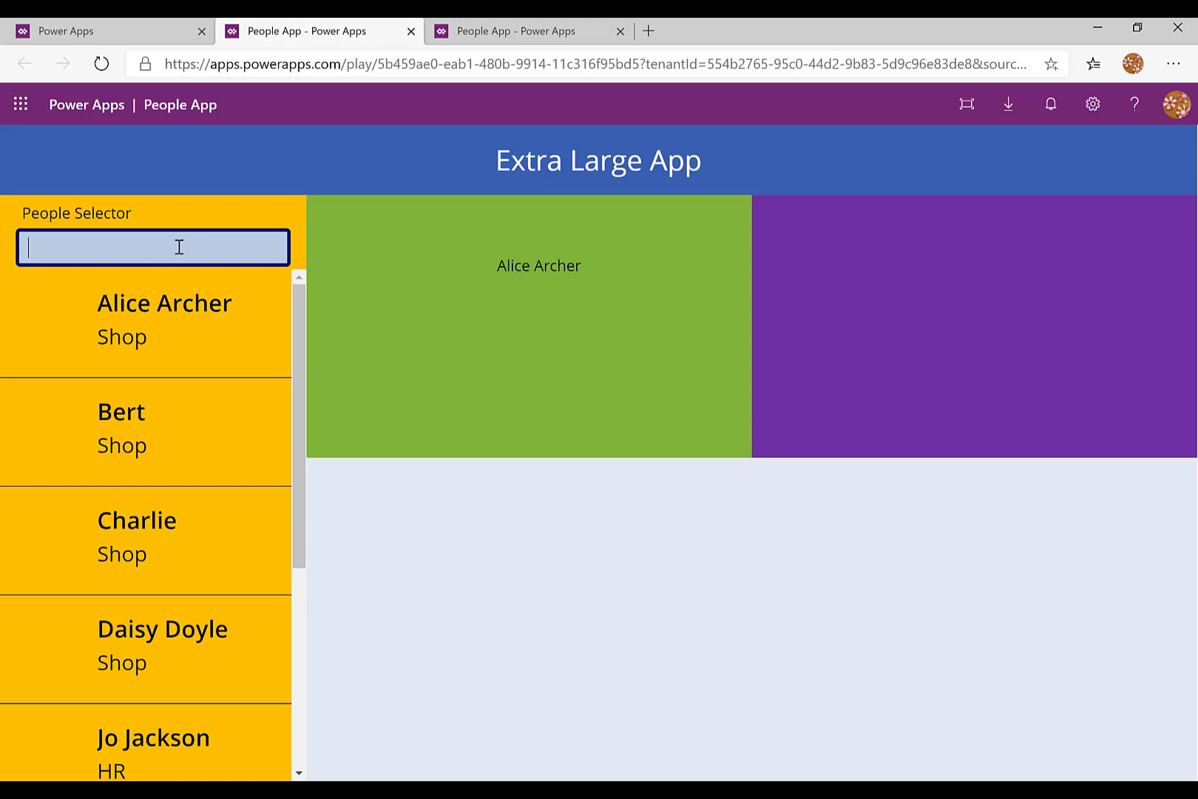
{"action": "type", "text": "Mik"}
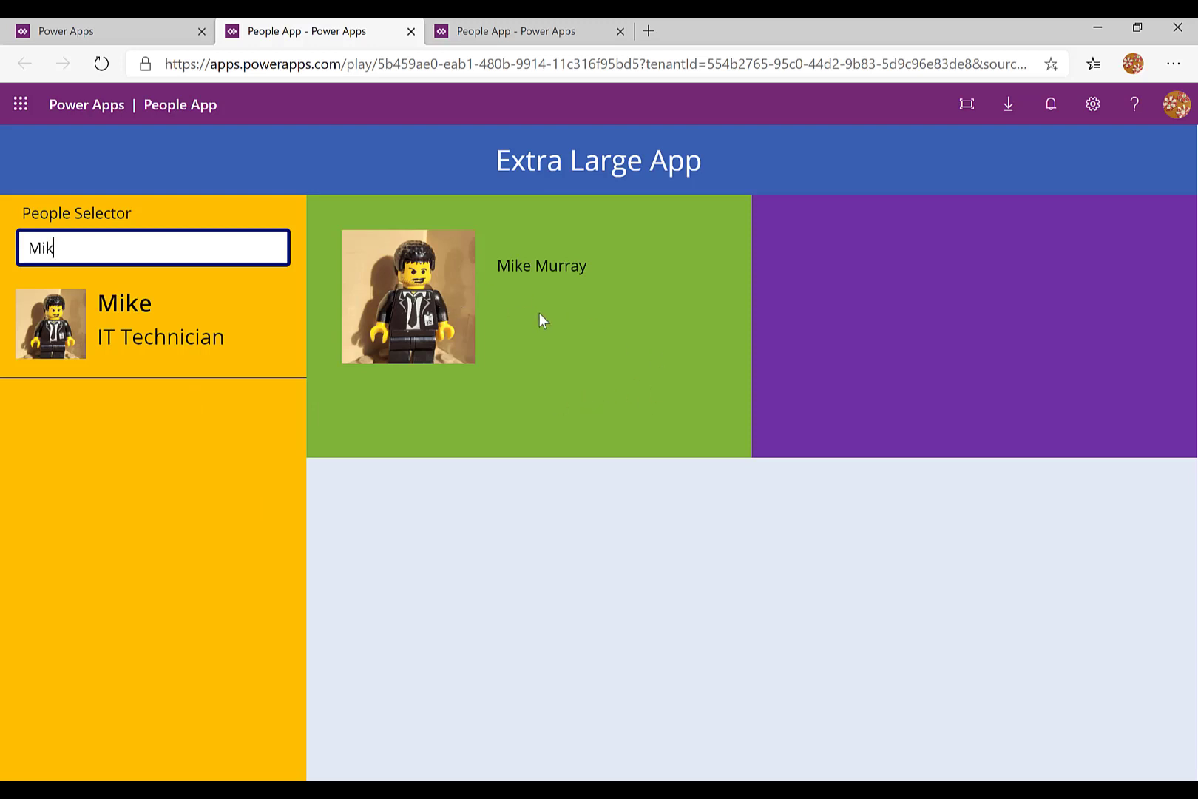
- Restore the browser window down and resize it from phone width to wide to test how the person's image and name label rearrange
{"action": "left_click", "coordinate": [1140, 31]}
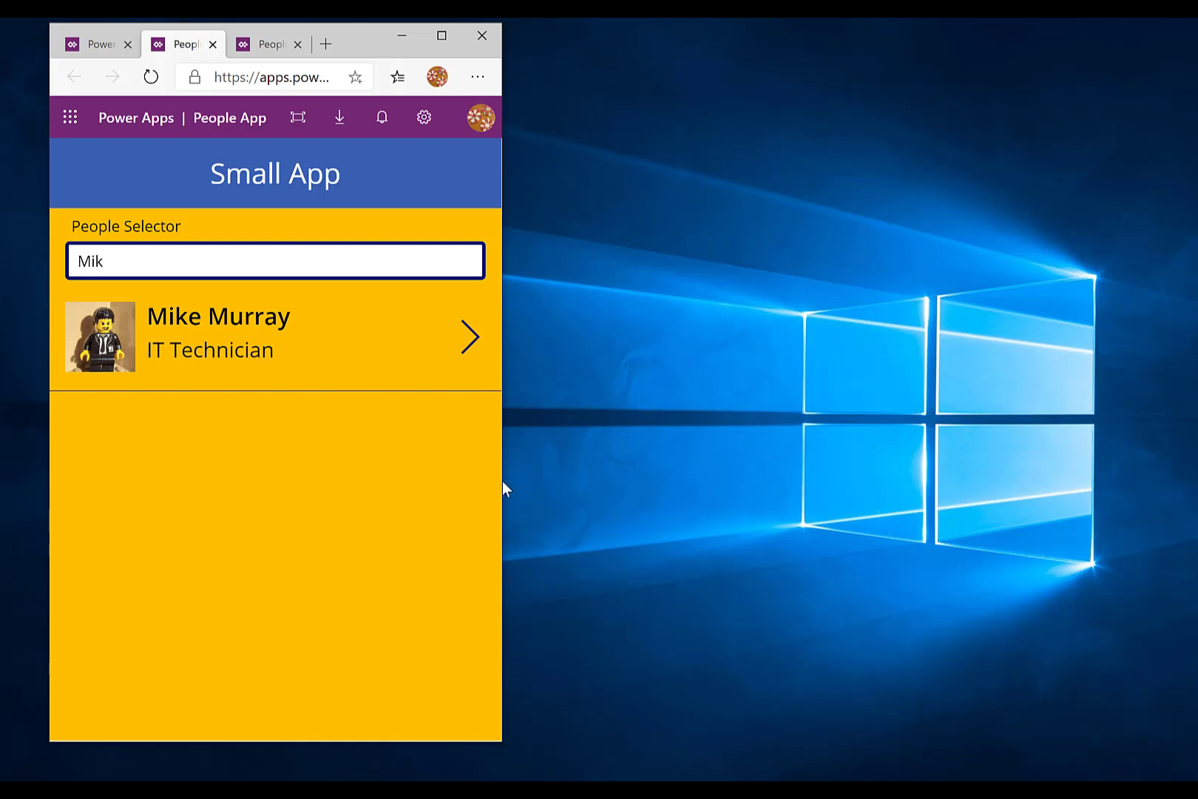
{"action": "left_click_drag", "start_coordinate": [500, 481], "coordinate": [860, 456]}
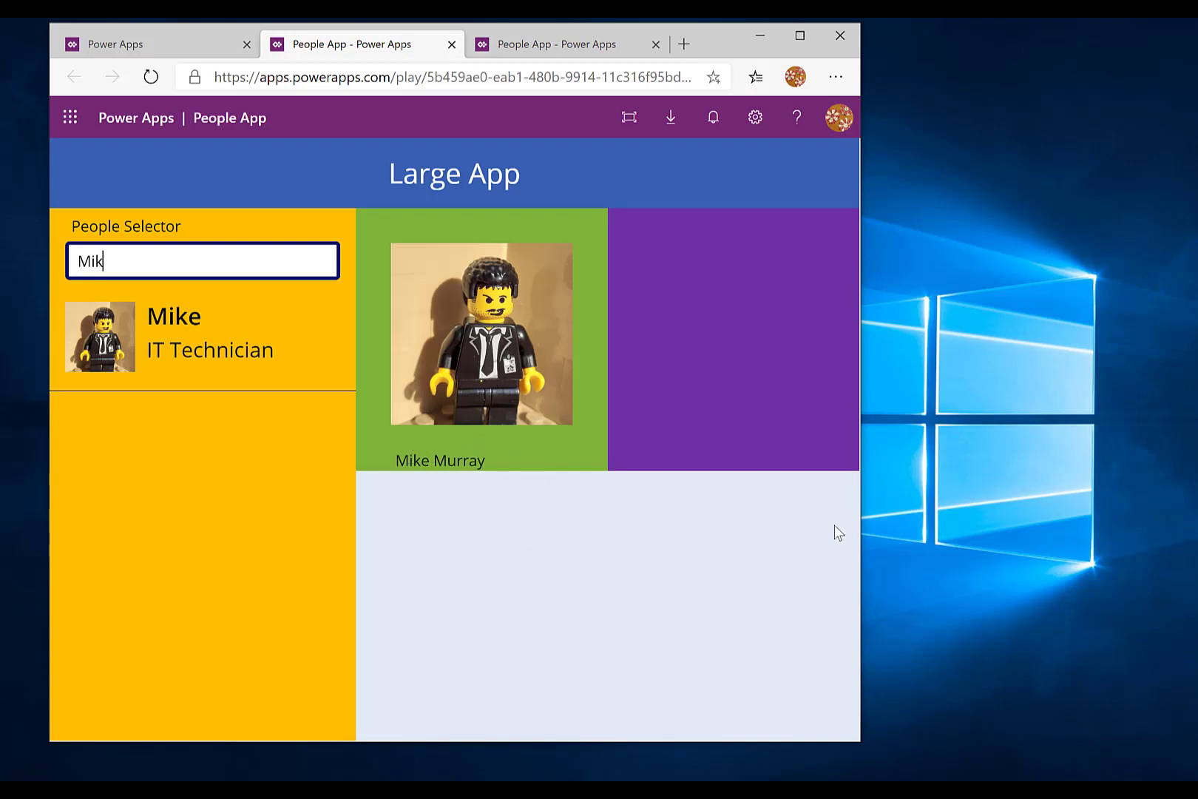
{"action": "left_click_drag", "start_coordinate": [859, 521], "coordinate": [1122, 473]}
{"action": "left_click_drag", "start_coordinate": [1123, 472], "coordinate": [1073, 492]}
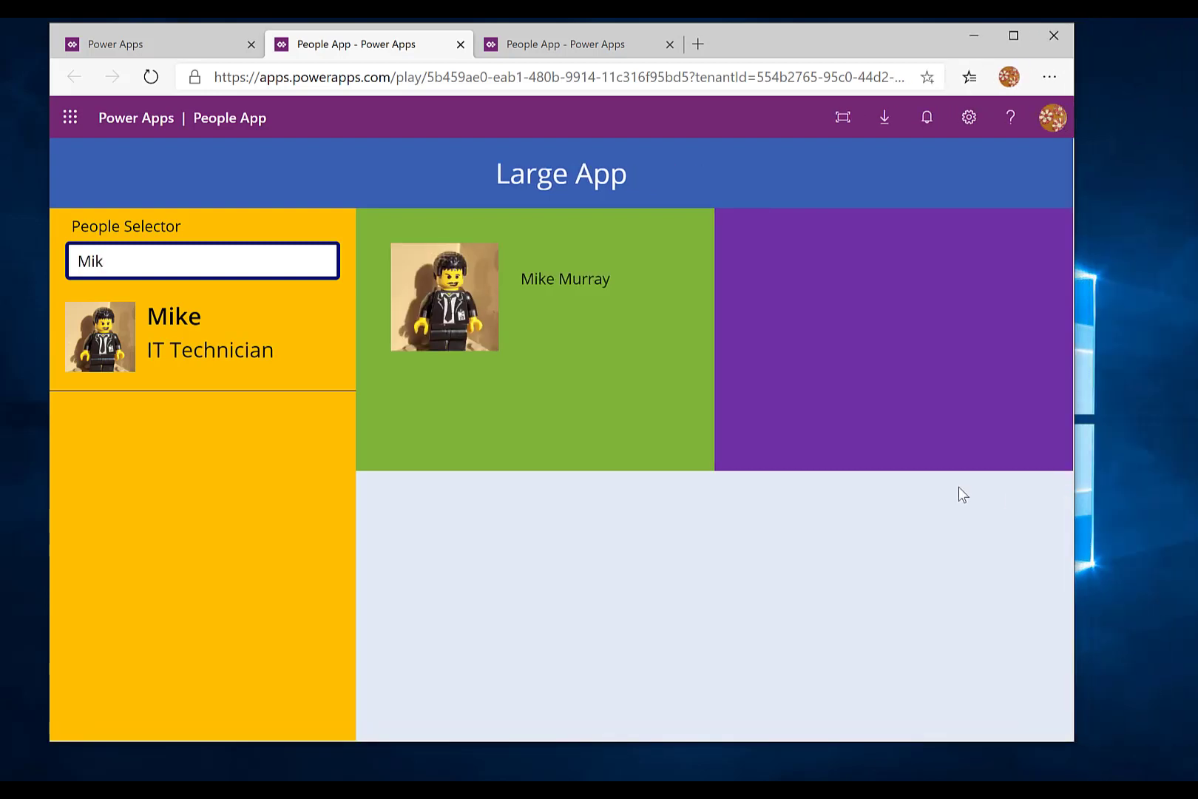
- Return to the app in the editor and examine Label4's full Y formula and the Visible formula of the gallery's NextArrow1
{"action": "left_click", "coordinate": [547, 46]}
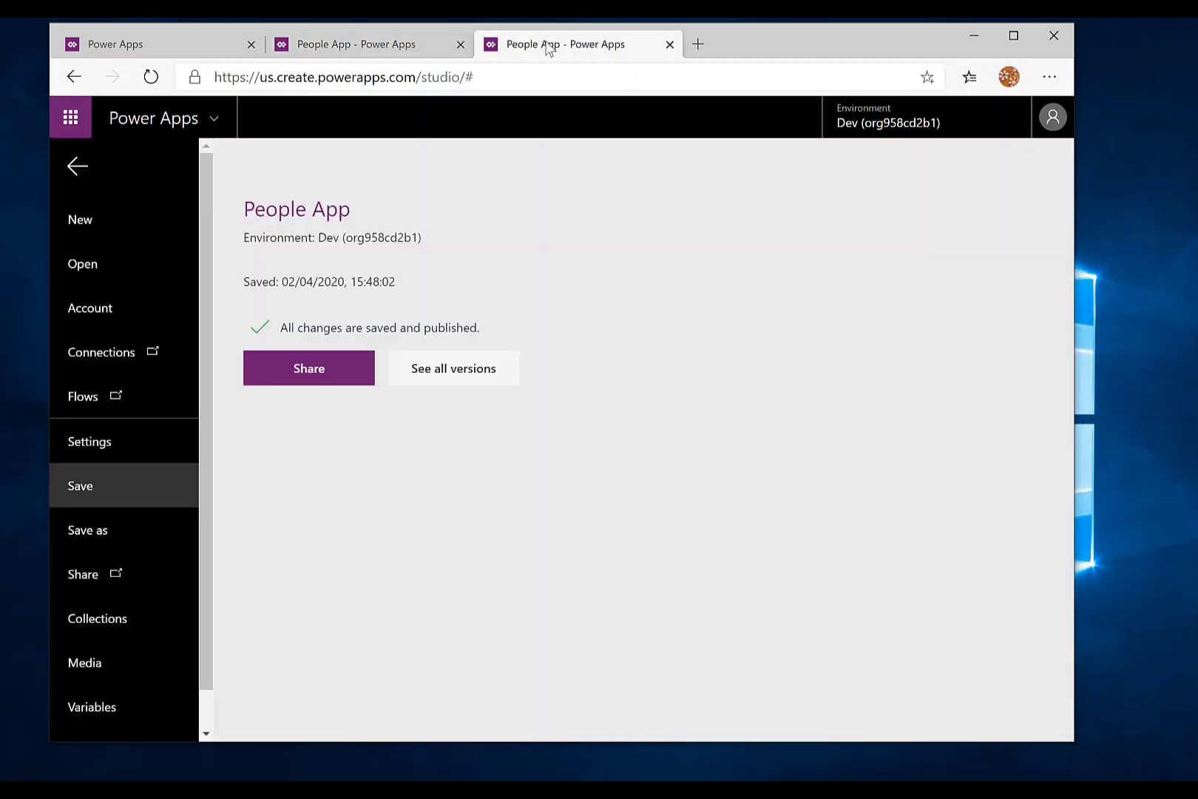
{"action": "left_click", "coordinate": [77, 169]}
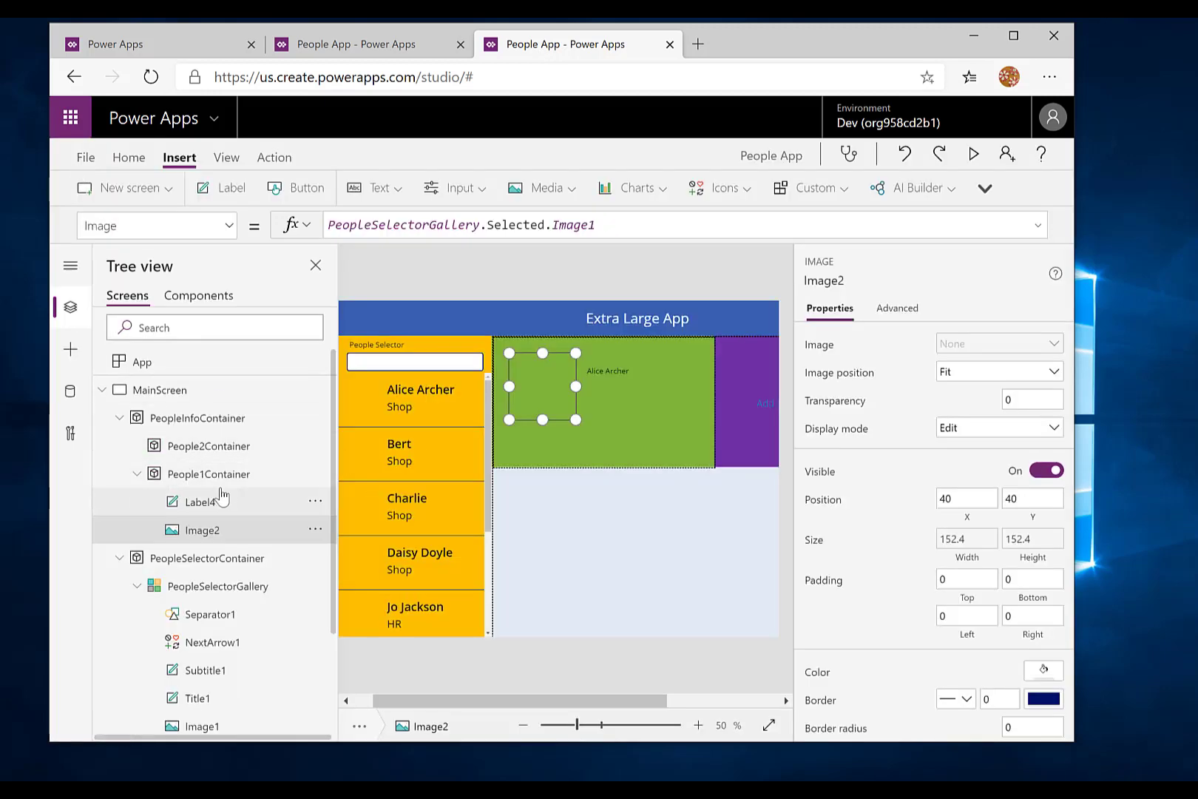
{"action": "left_click", "coordinate": [626, 374]}
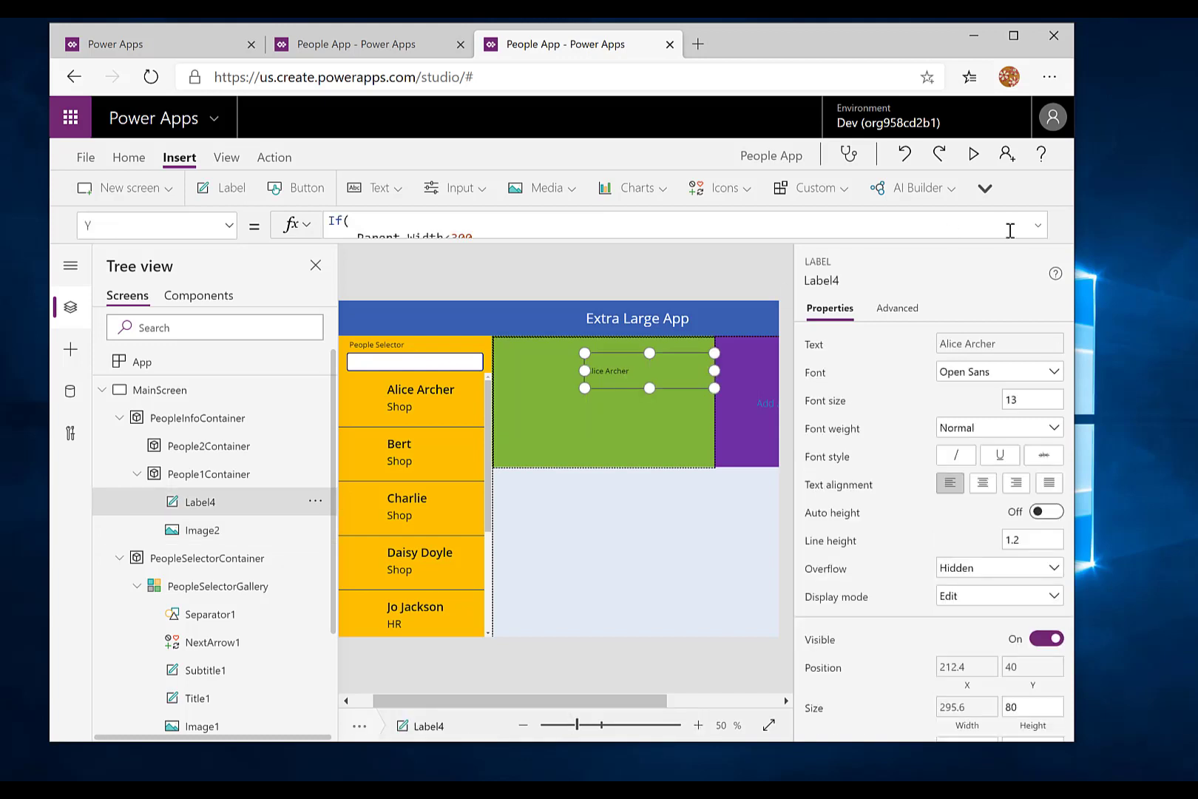
{"action": "left_click", "coordinate": [1039, 227]}
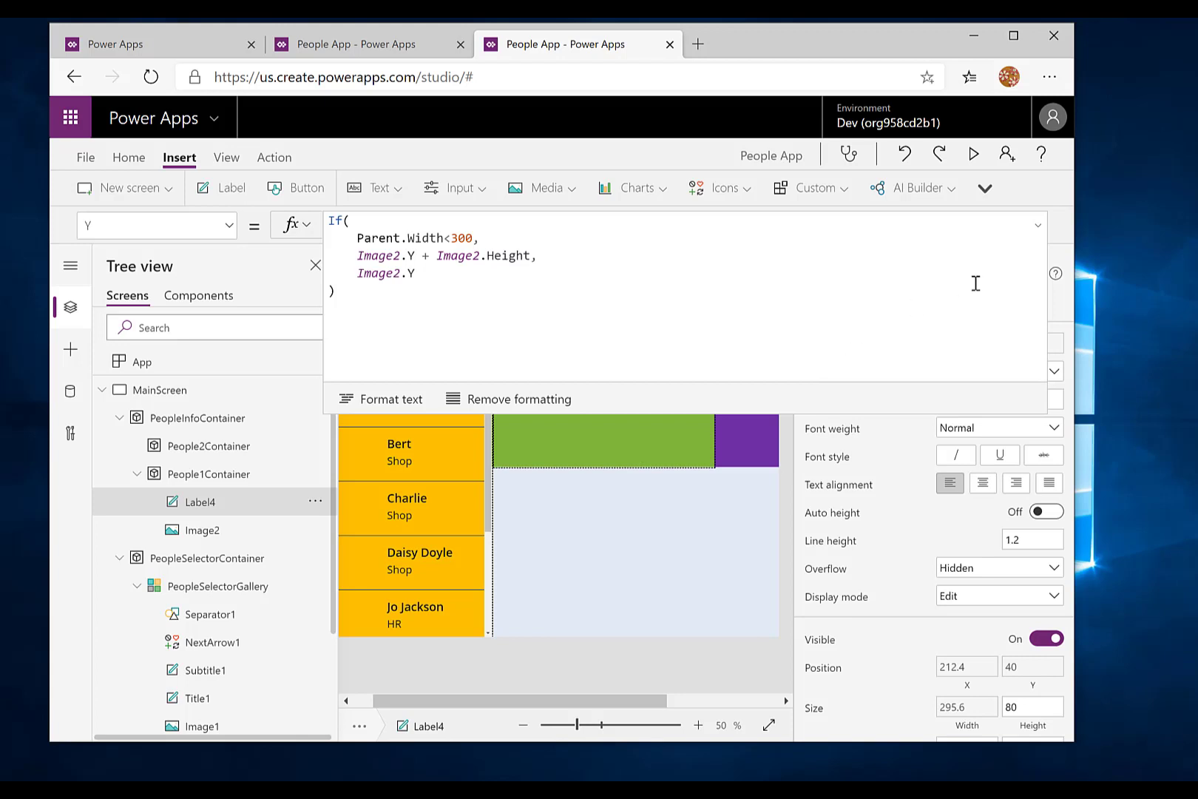
{"action": "left_click", "coordinate": [1039, 230]}
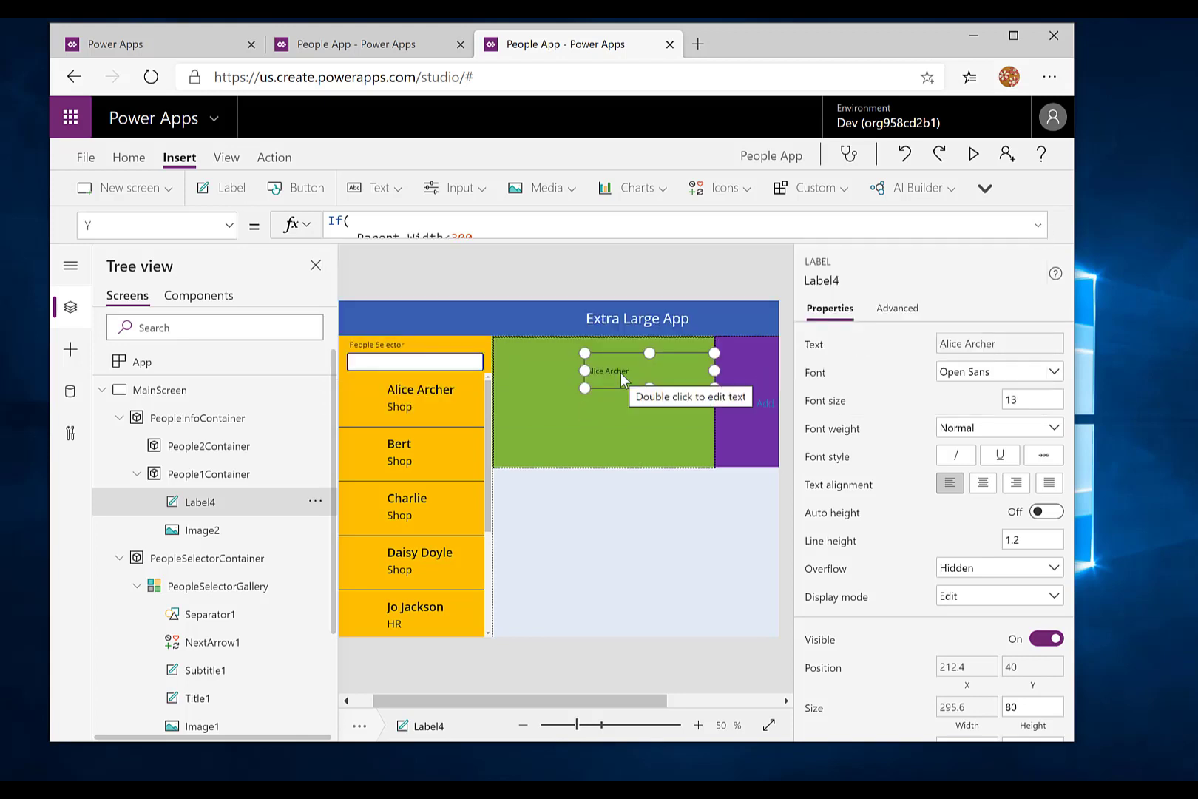
{"action": "left_click", "coordinate": [463, 413]}
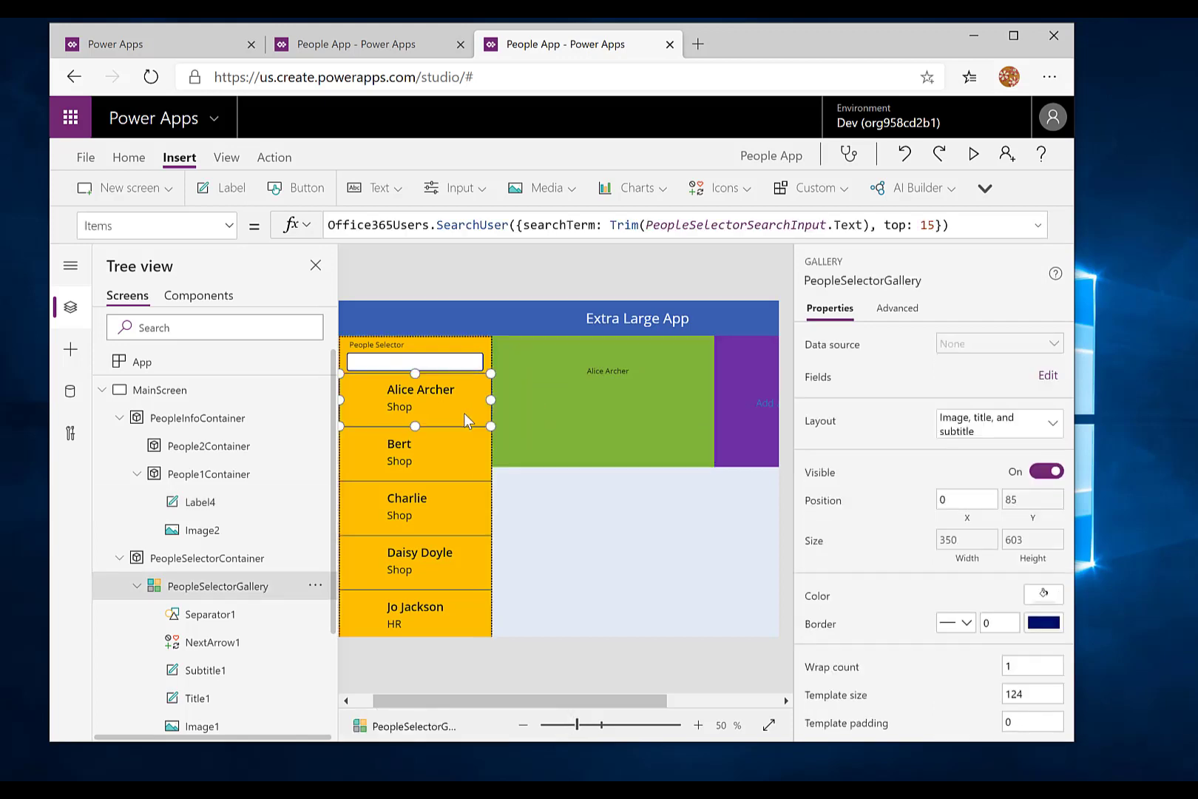
{"action": "left_click", "coordinate": [226, 644]}
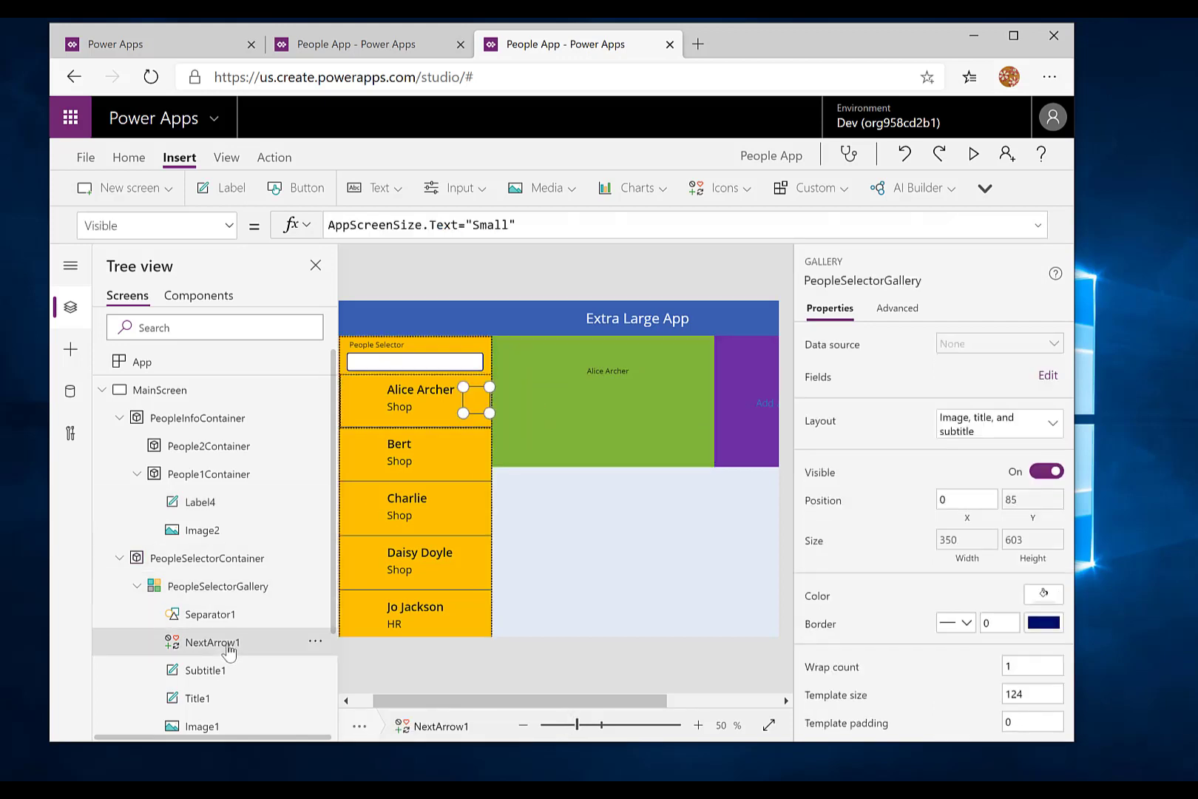